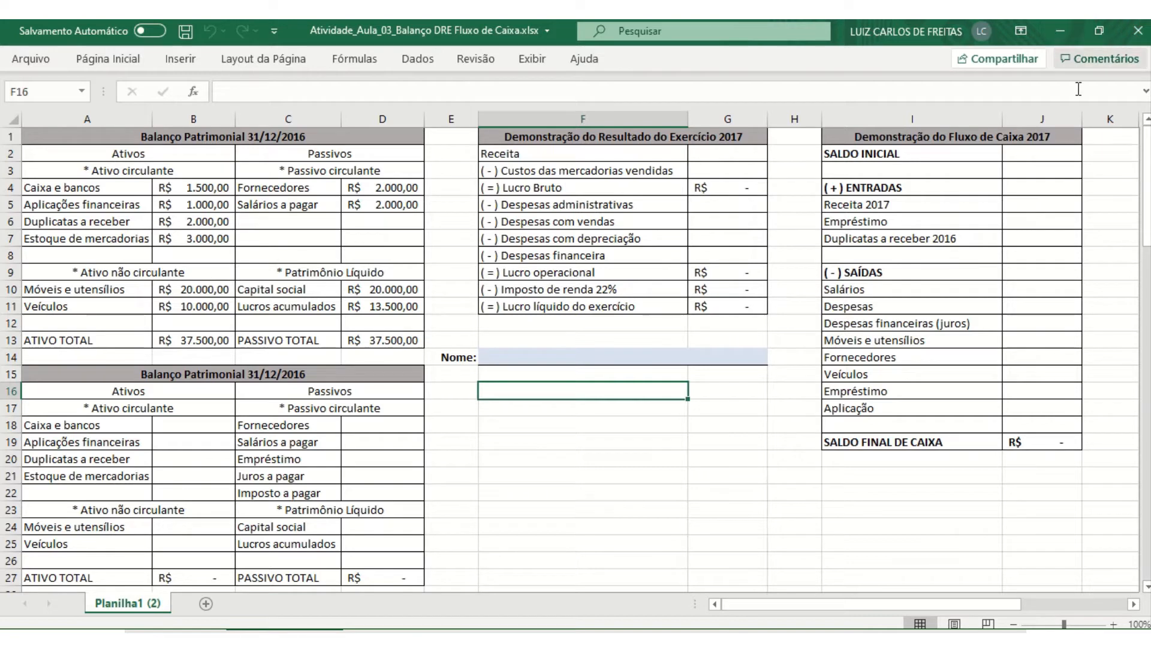
- Switch to the Fluxo de Caixa.xlsx workbook and enlarge the Fluxo de Caixa sheet to 145%
left_click(1060, 27)
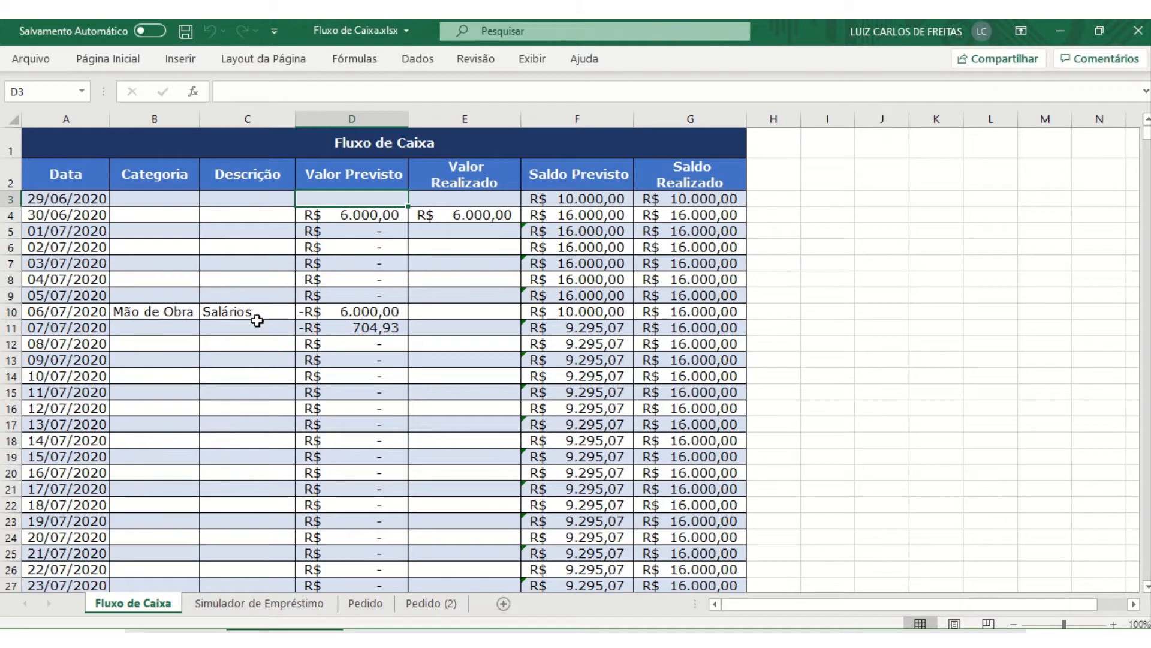
scroll(258, 321, "up", 5)
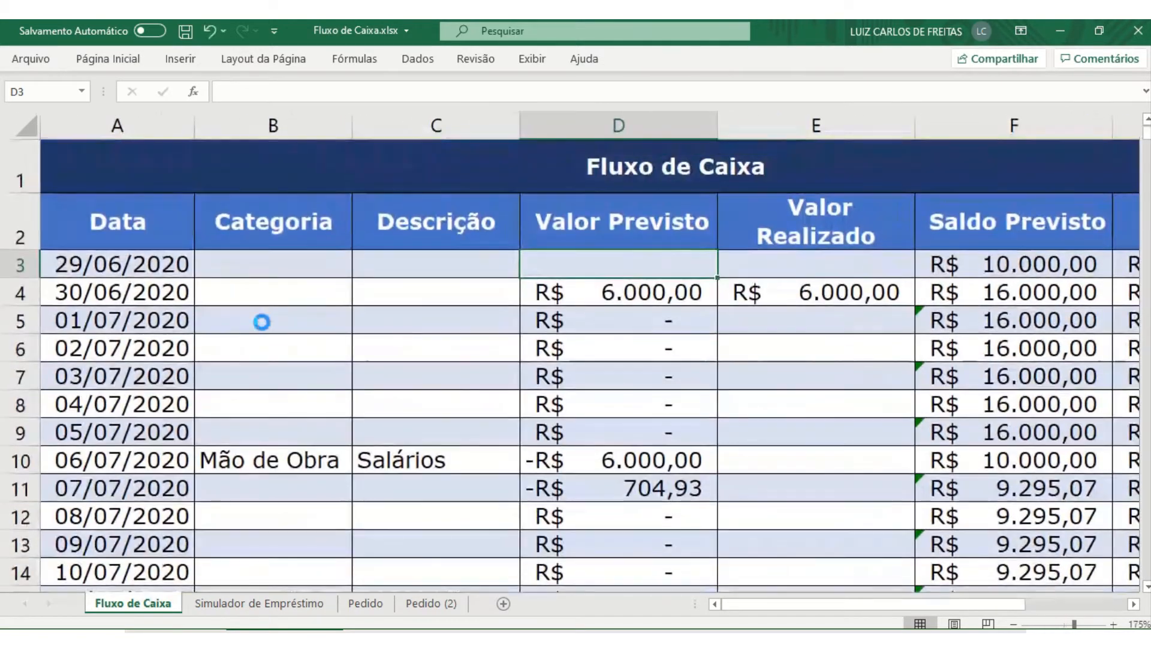
scroll(262, 322, "down", 2)
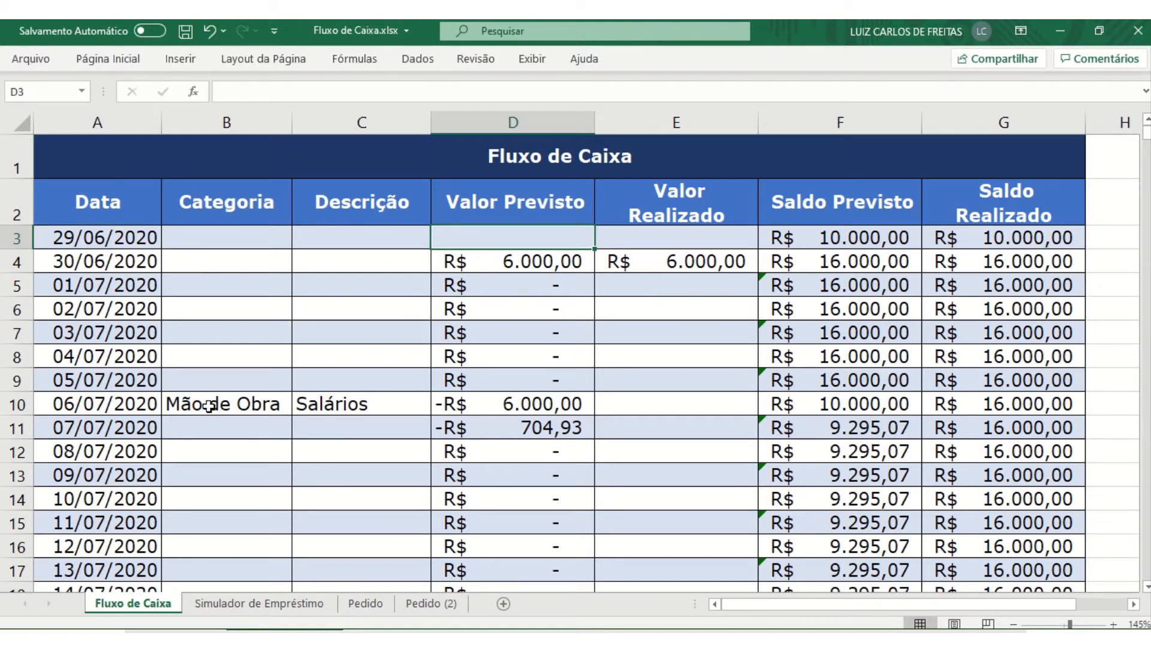
- Examine the Mão de Obra salary entry, the 30/06/2020 values and the opening planned and realized balances
left_click(203, 410)
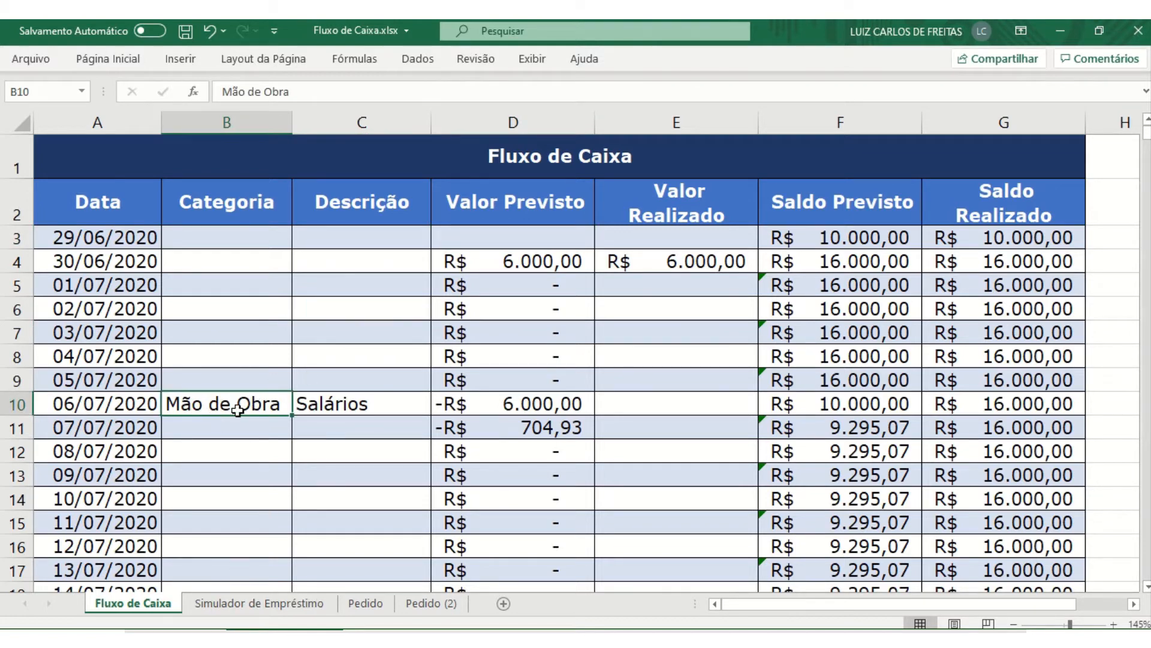
left_click(342, 403)
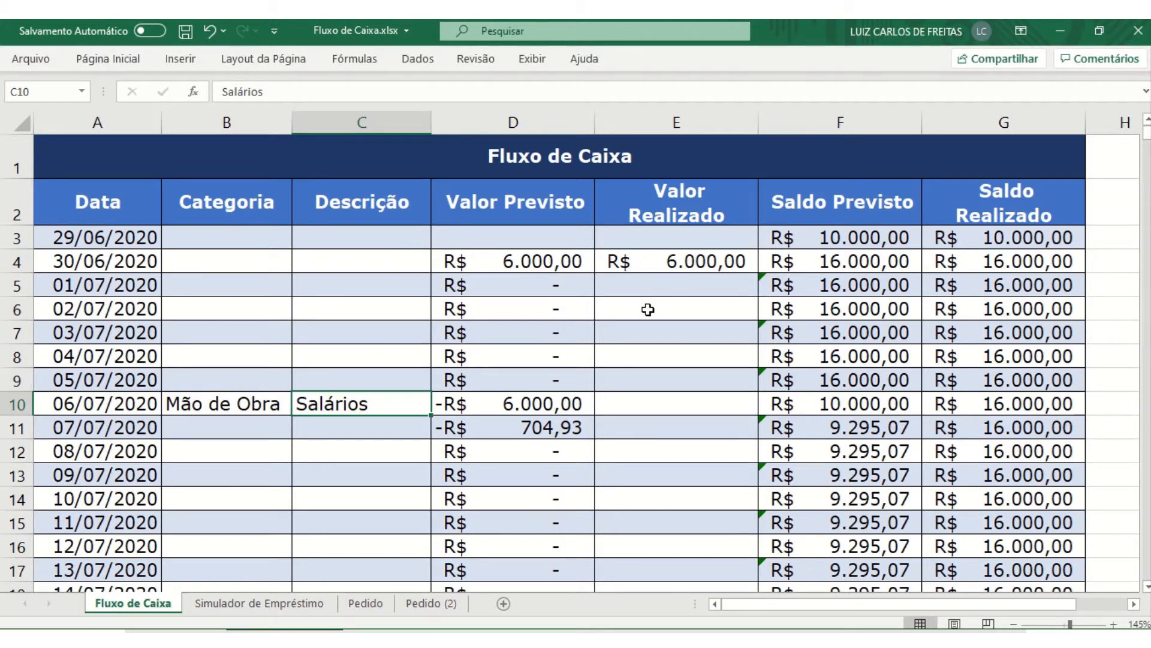
left_click(716, 269)
left_click(533, 259)
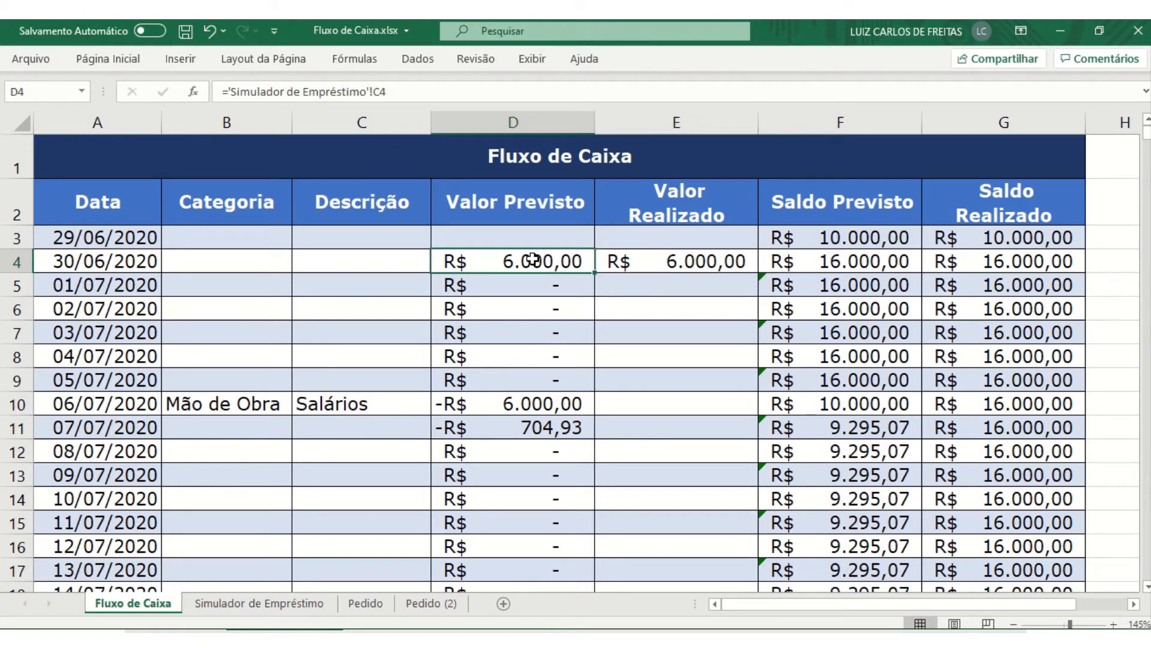
left_click(569, 239)
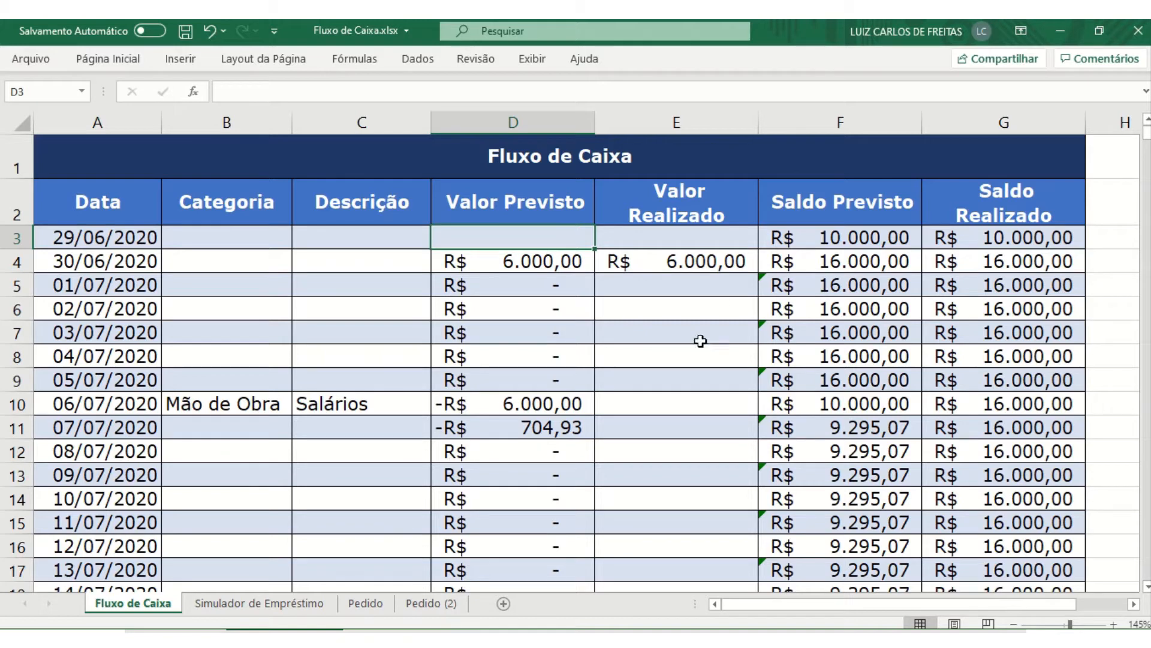
left_click(864, 239)
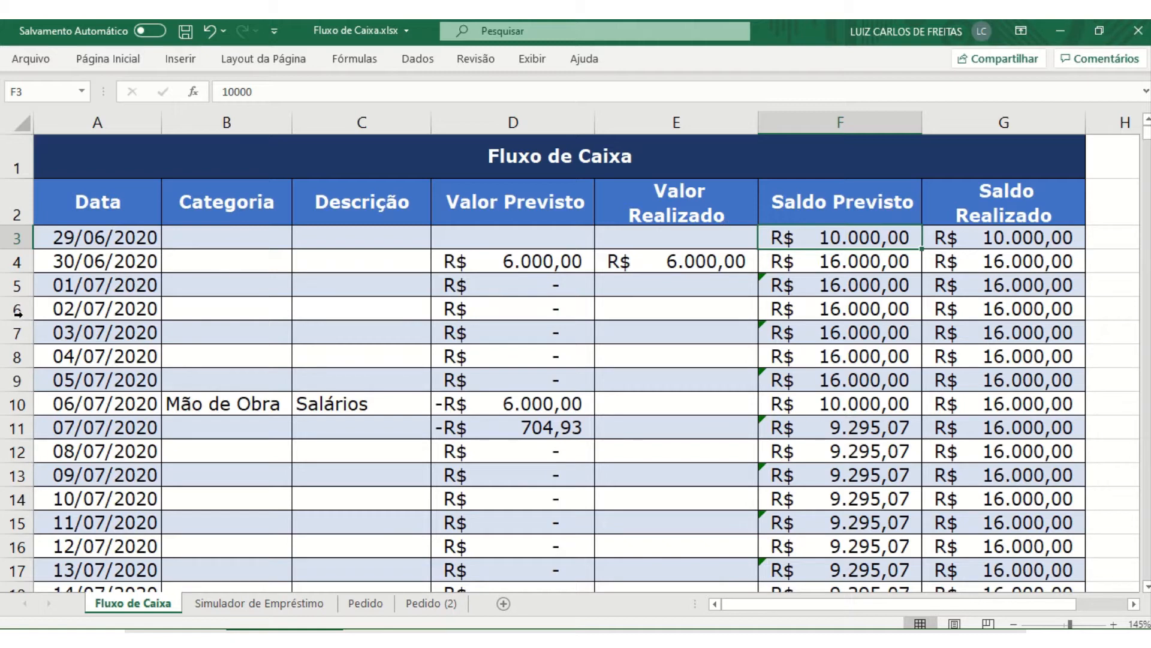
left_click(82, 256)
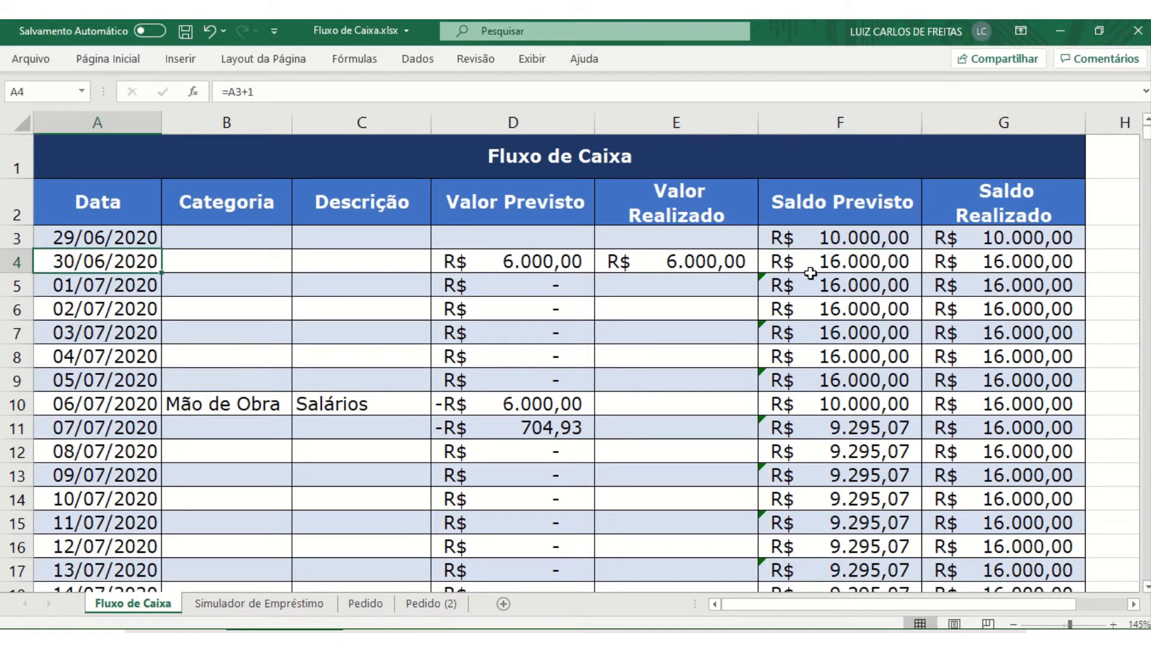
left_click(835, 242)
left_click(1004, 236)
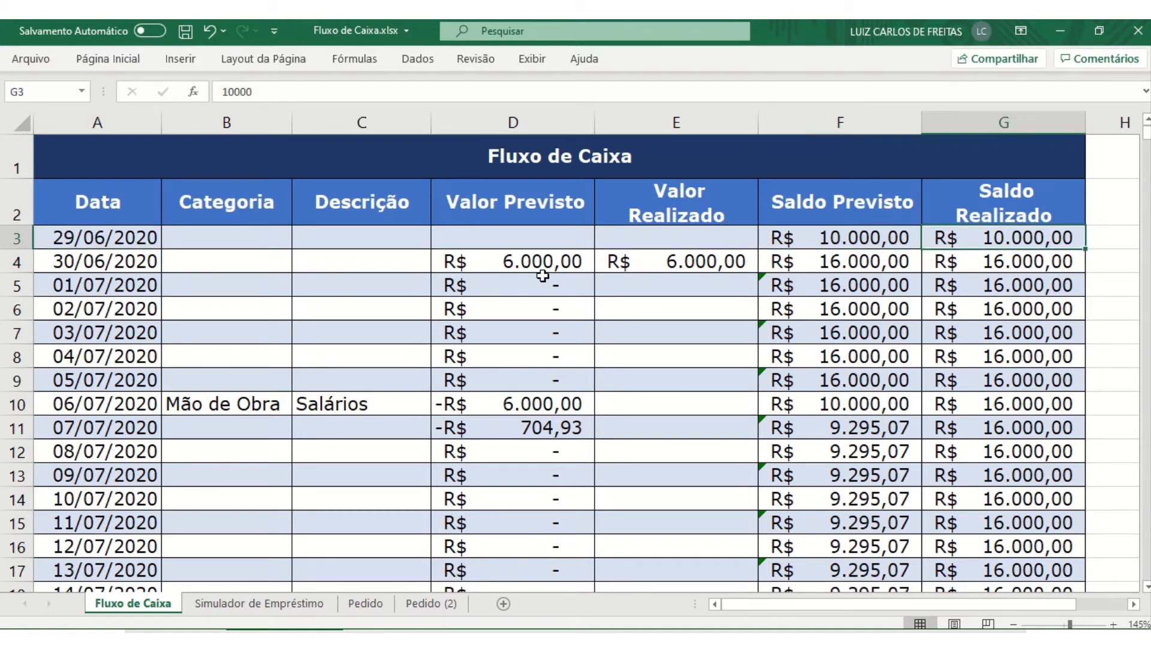
- Compare the planned and realized values on 30/06/2020 with the Saldo Previsto and Saldo Realizado formulas in rows 3 and 4
left_click(512, 256)
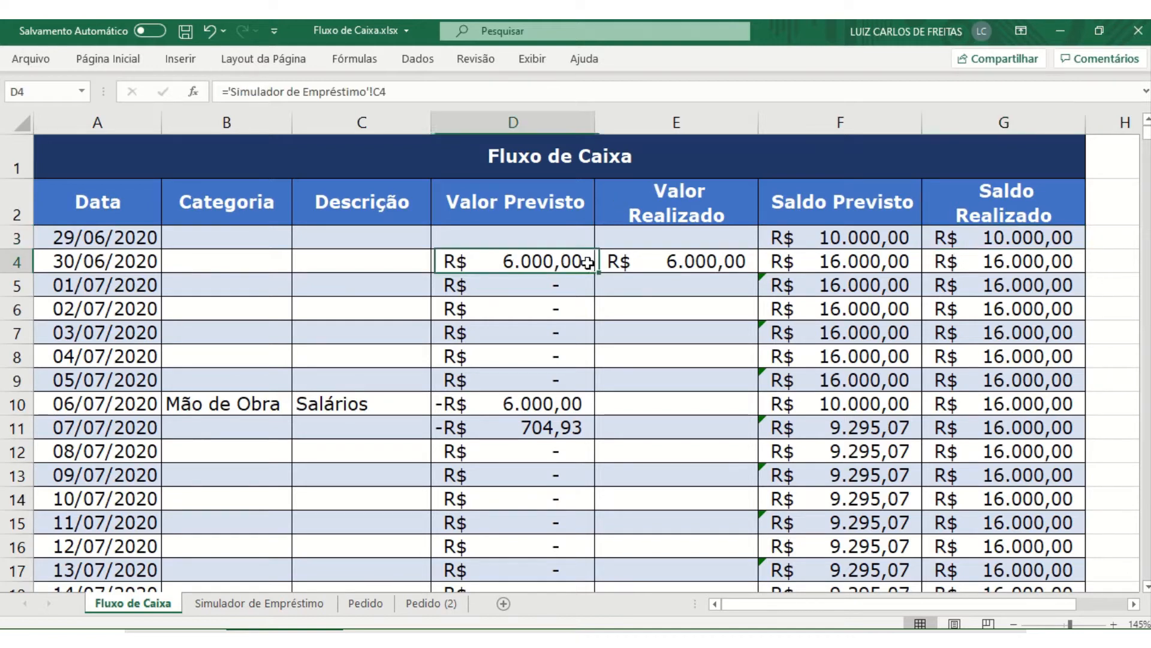
left_click(674, 260)
left_click(818, 260)
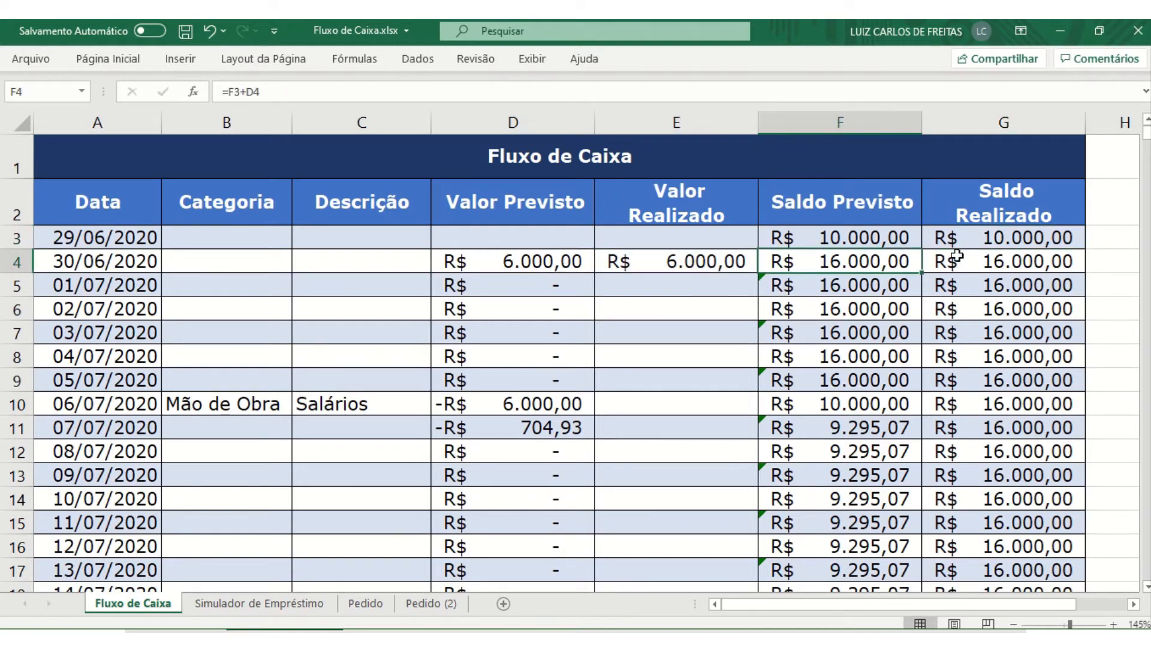
left_click(960, 243)
left_click(974, 259)
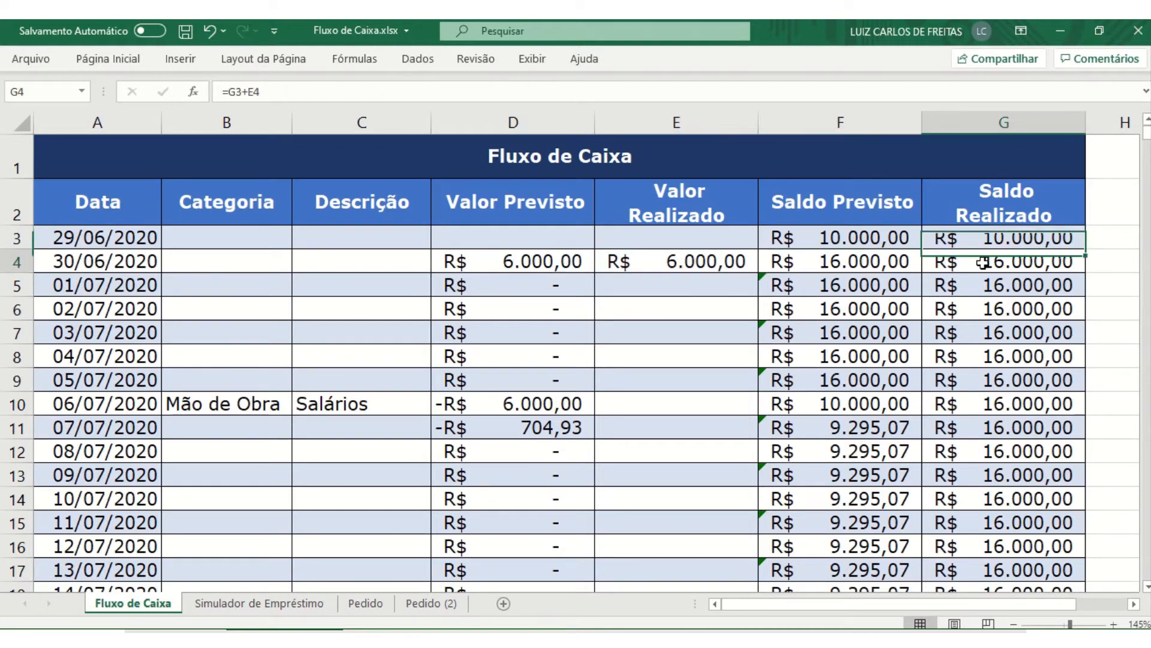
left_click(843, 239)
left_click(854, 259)
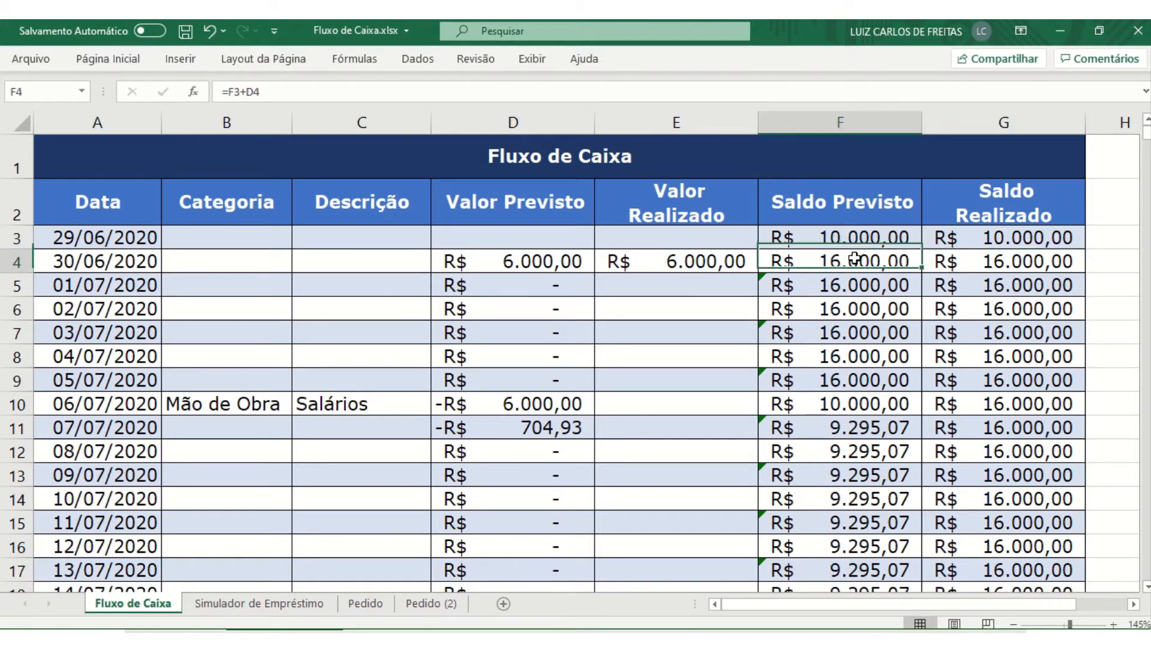
left_click(843, 239)
left_click(859, 264)
left_click(986, 239)
left_click(993, 260)
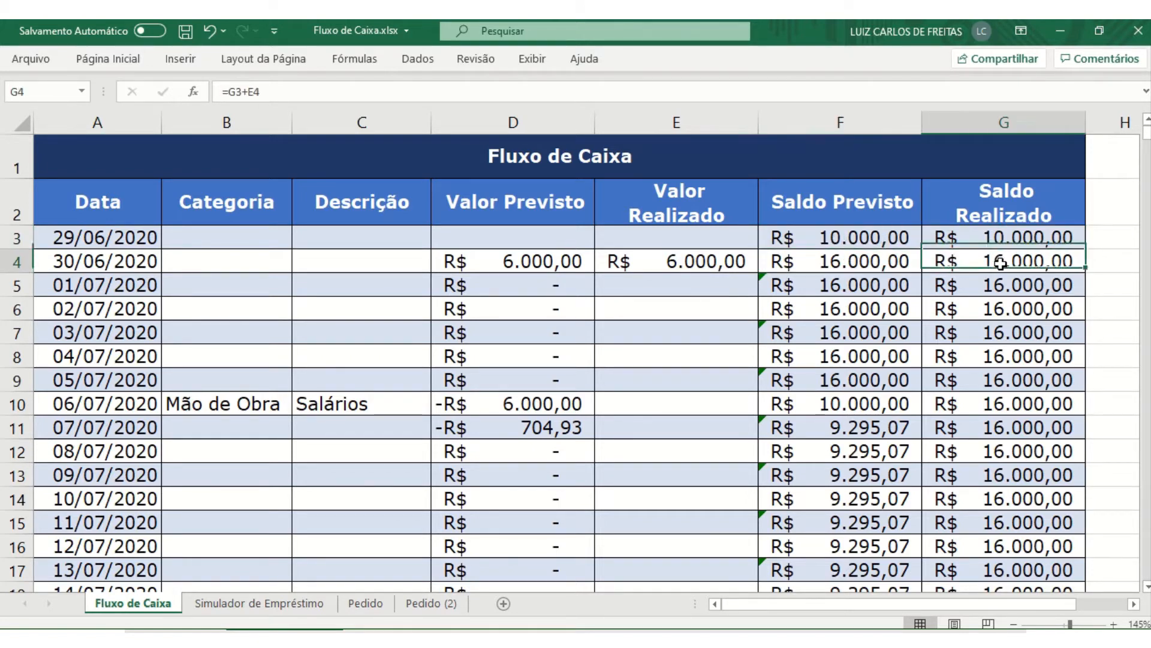
left_click(992, 239)
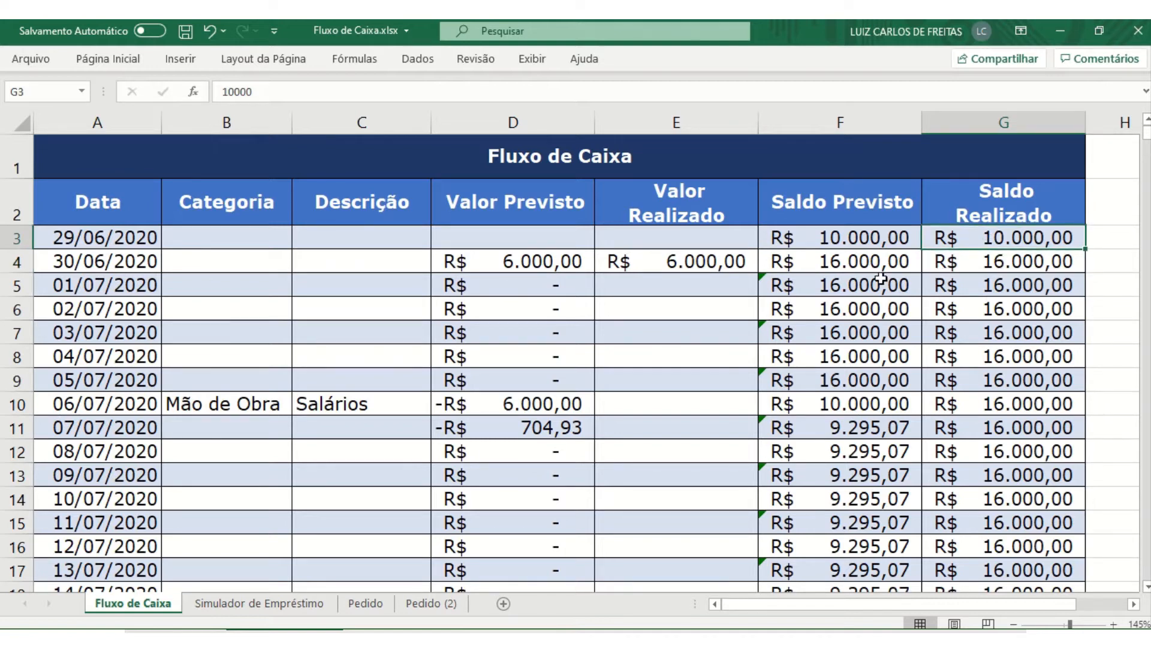
left_click_drag(876, 263, 955, 264)
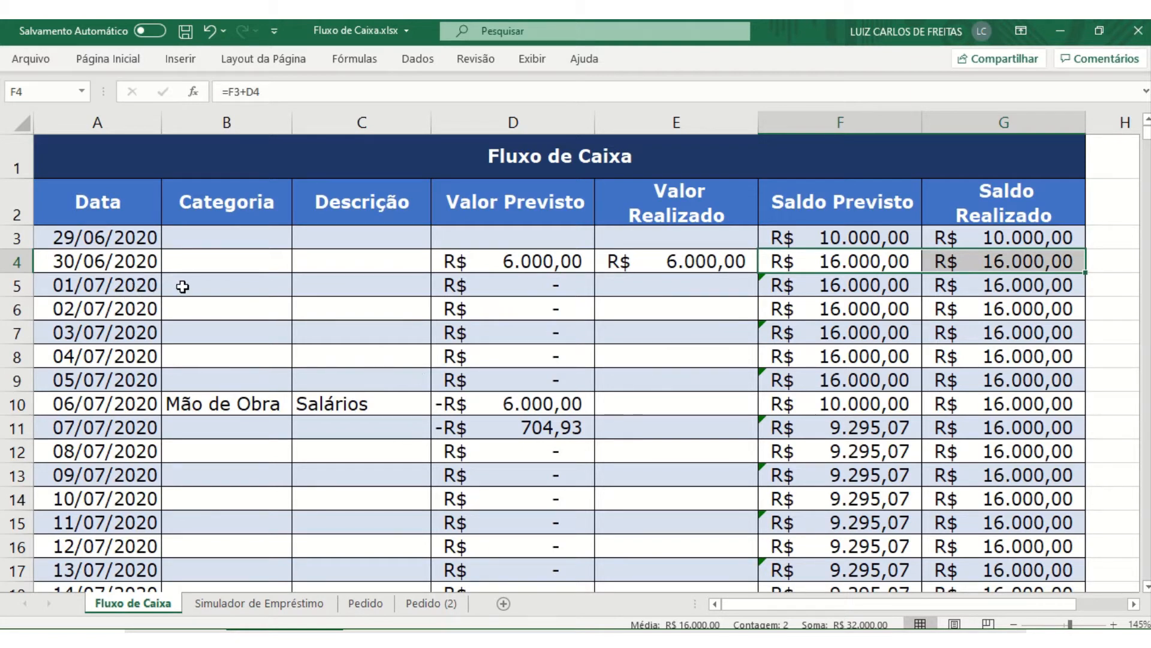
- Examine the planned balance formula for 06/07/2020 and the planned value formula for 07/07/2020
scroll(201, 367, "down", 1)
scroll(195, 336, "up", 1)
left_click(839, 408)
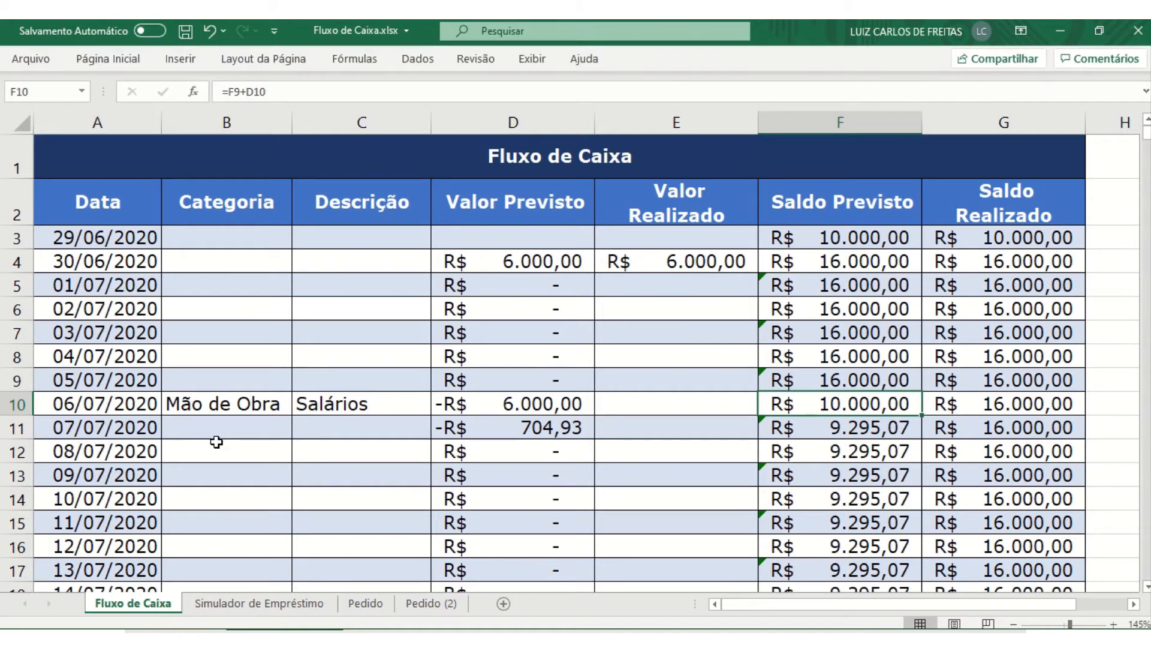
left_click(527, 427)
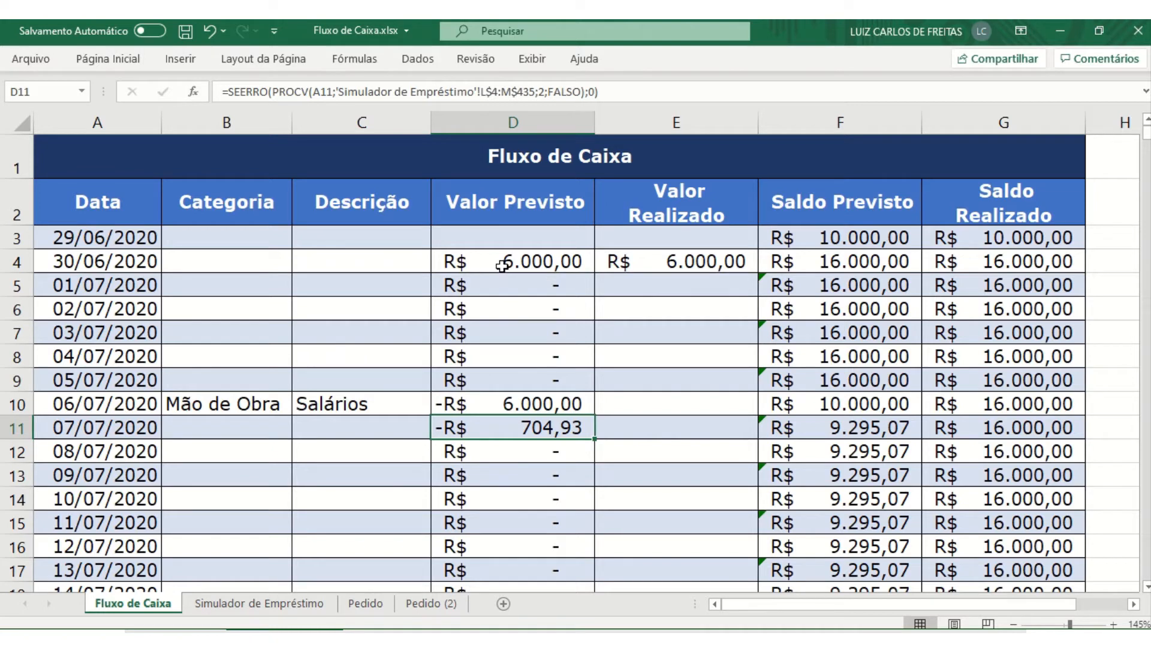
- Enter "Empréstimo" as the Descrição of the 30/06/2020 row in cell C4
left_click(353, 261)
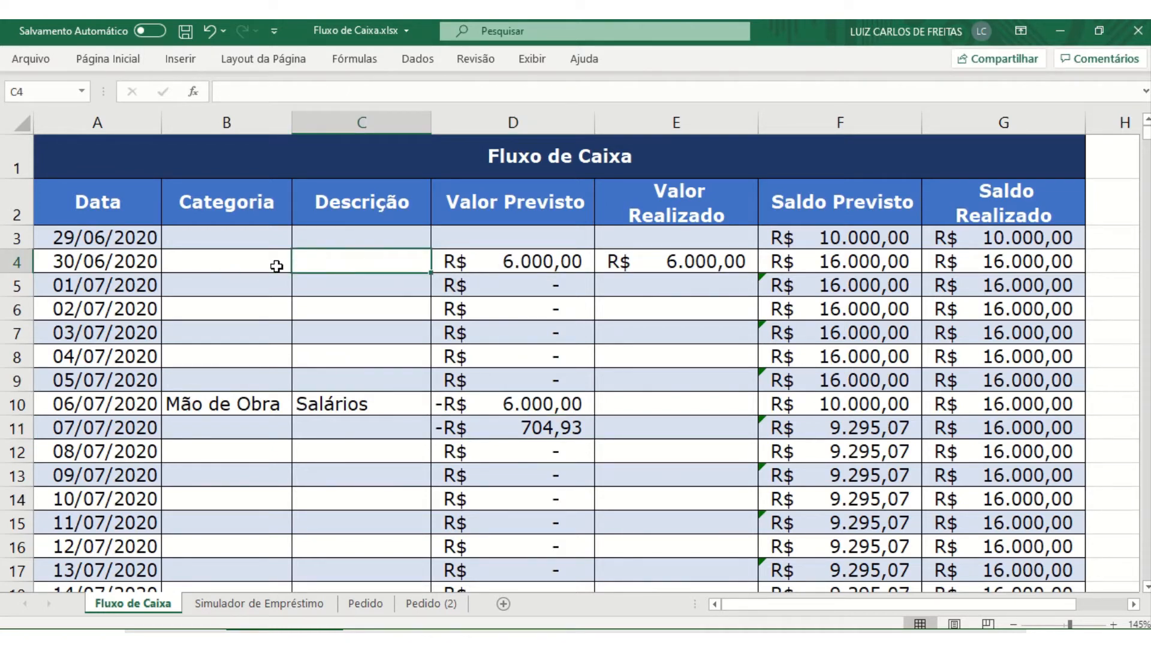
left_click(227, 262)
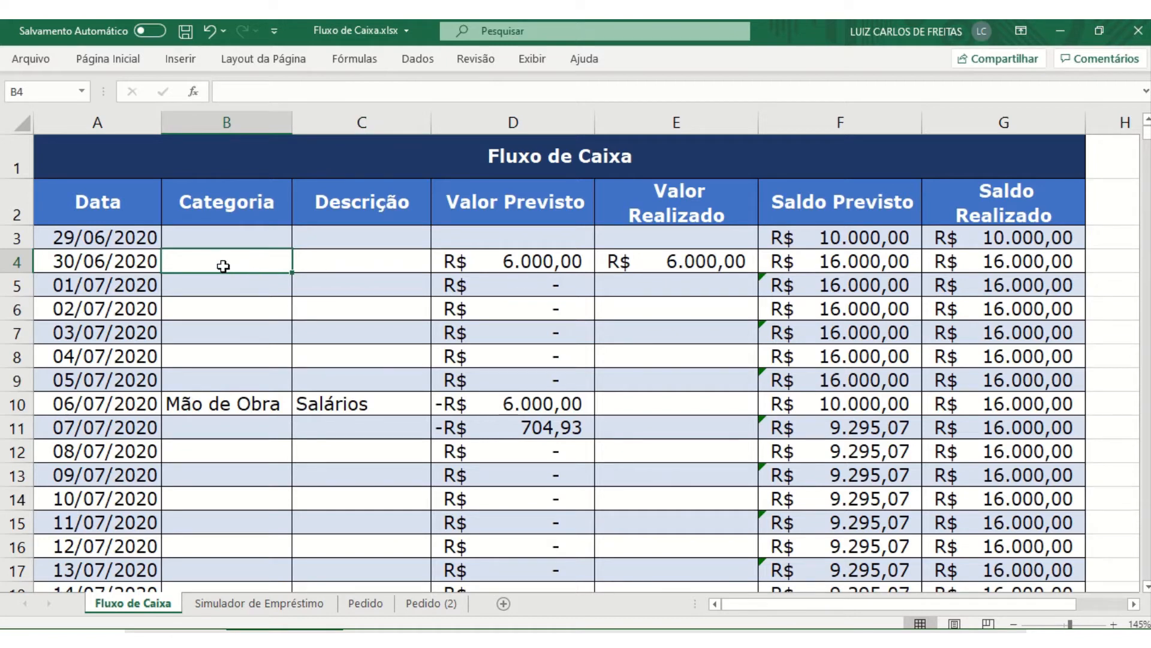
key("Tab")
type("Emprés")
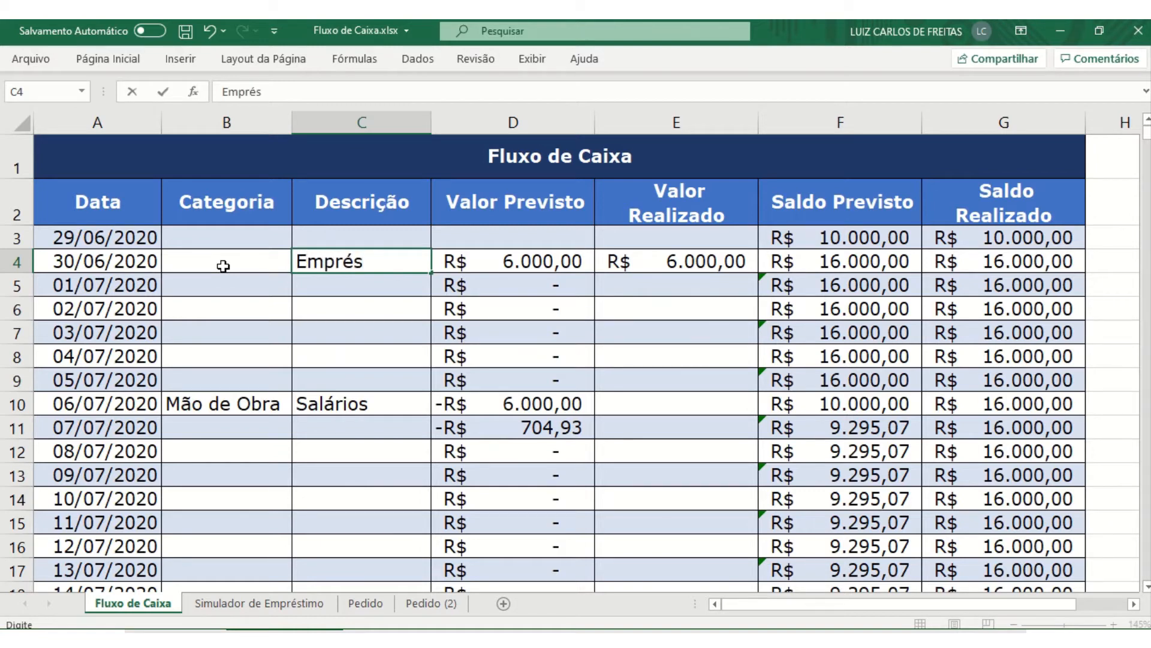
type("timo")
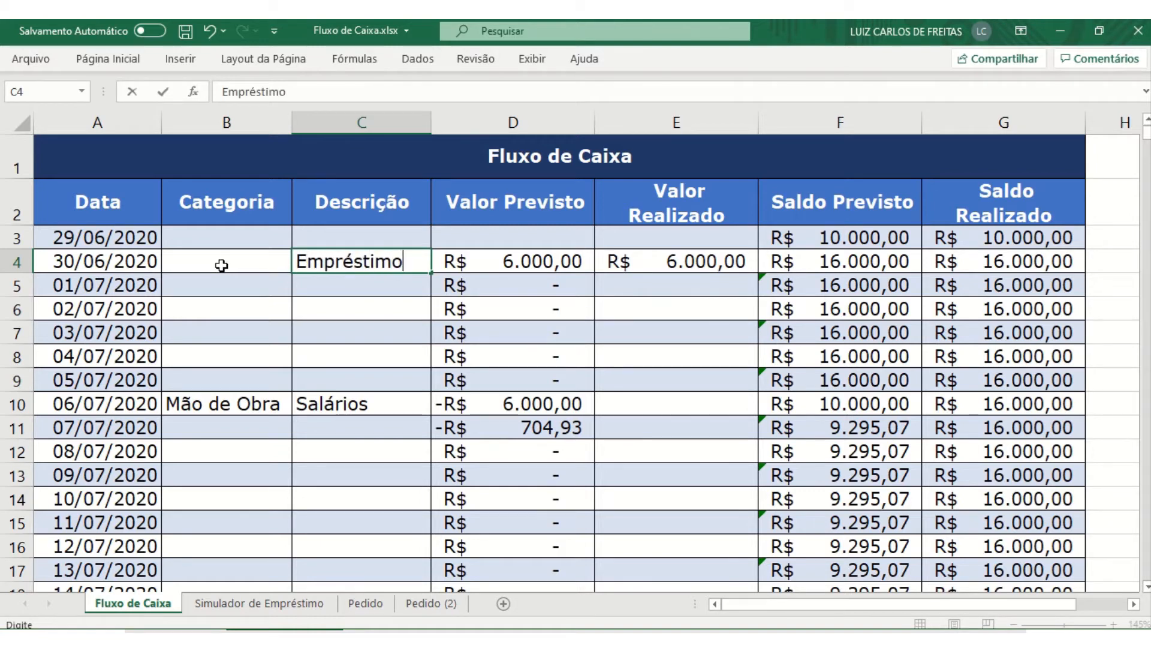
key("Return")
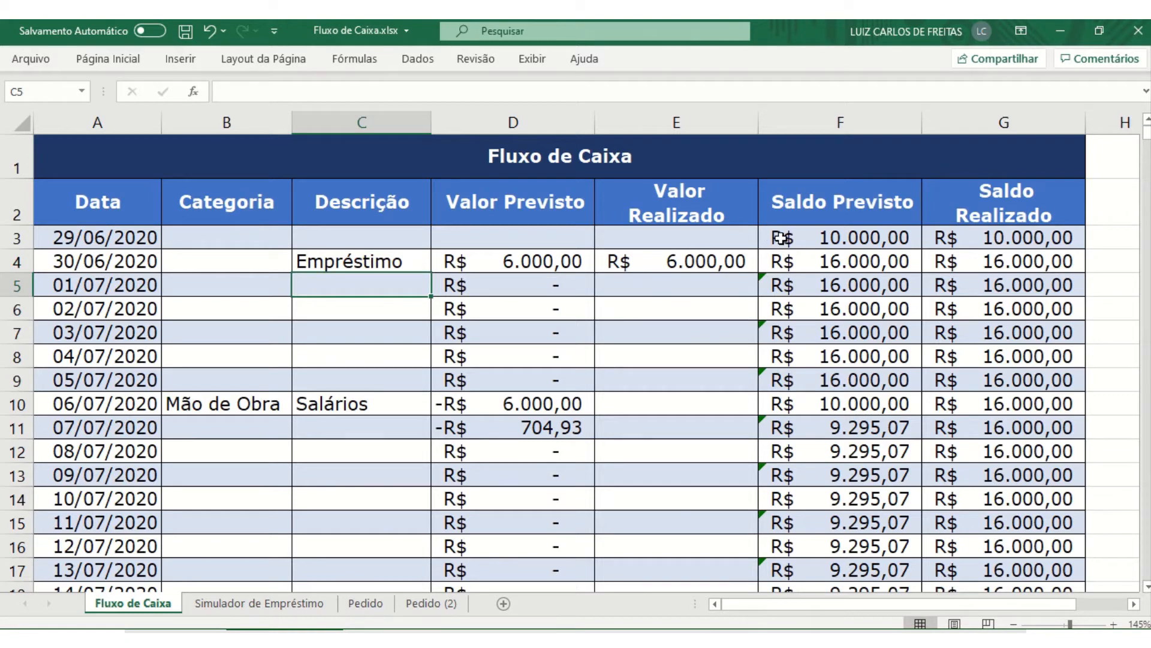
- Review the opening balance, salary and loan values, and check the planned outflow on 31/07/2020 against the July balances
left_click(811, 239)
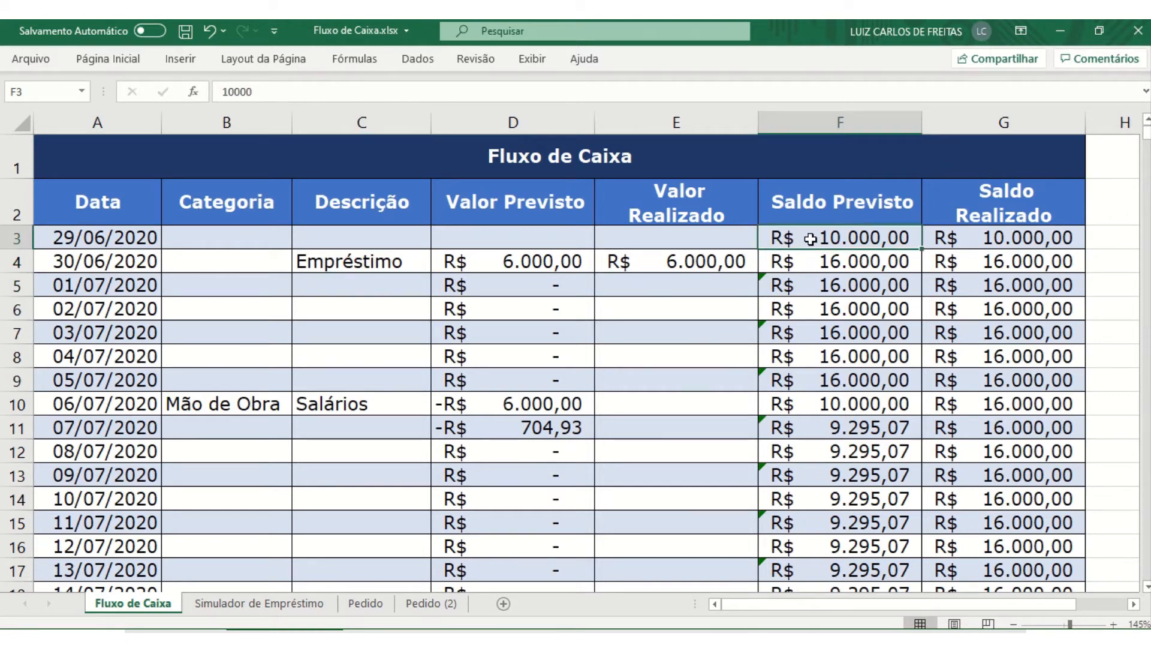
left_click(525, 403)
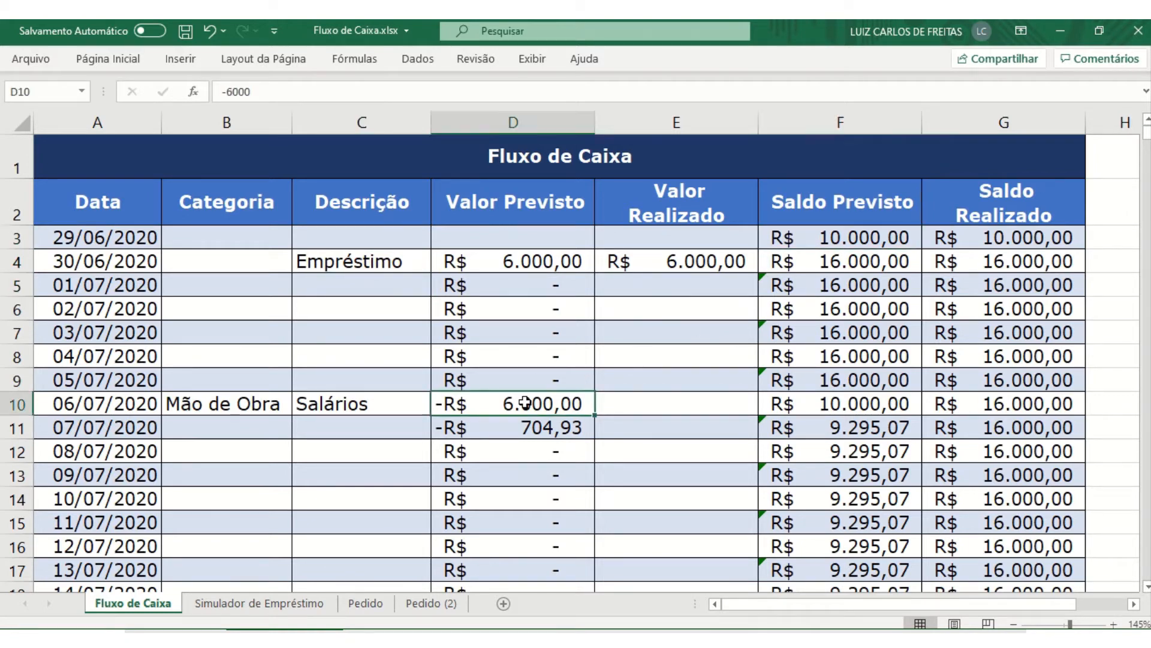
left_click(689, 264)
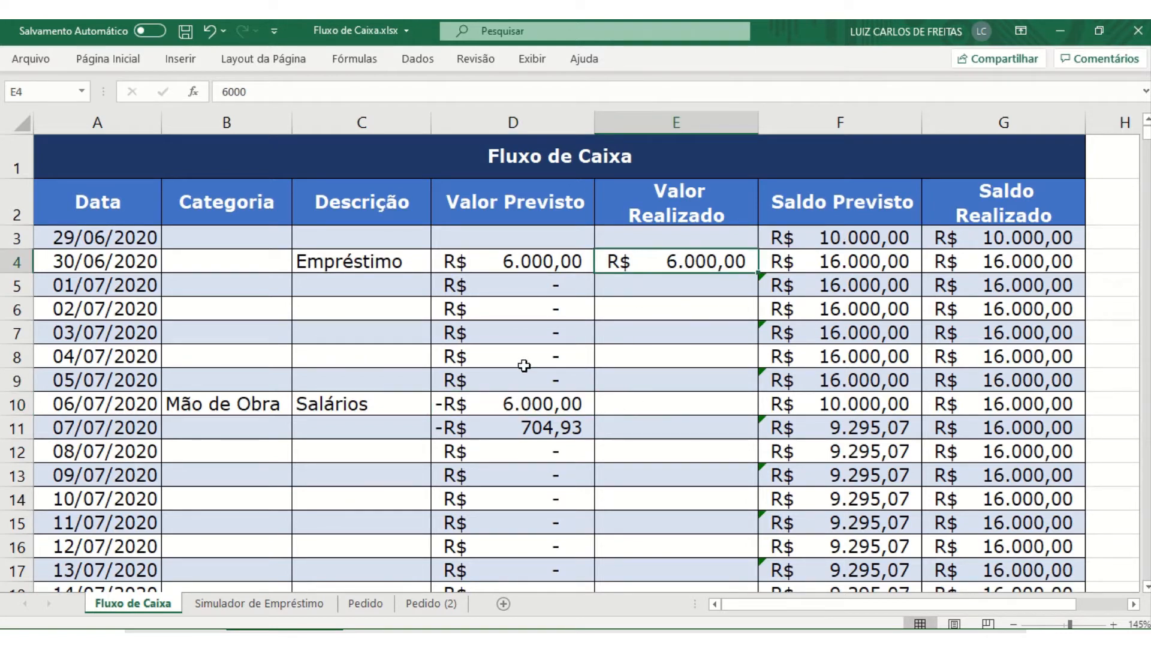
scroll(522, 384, "down", 3)
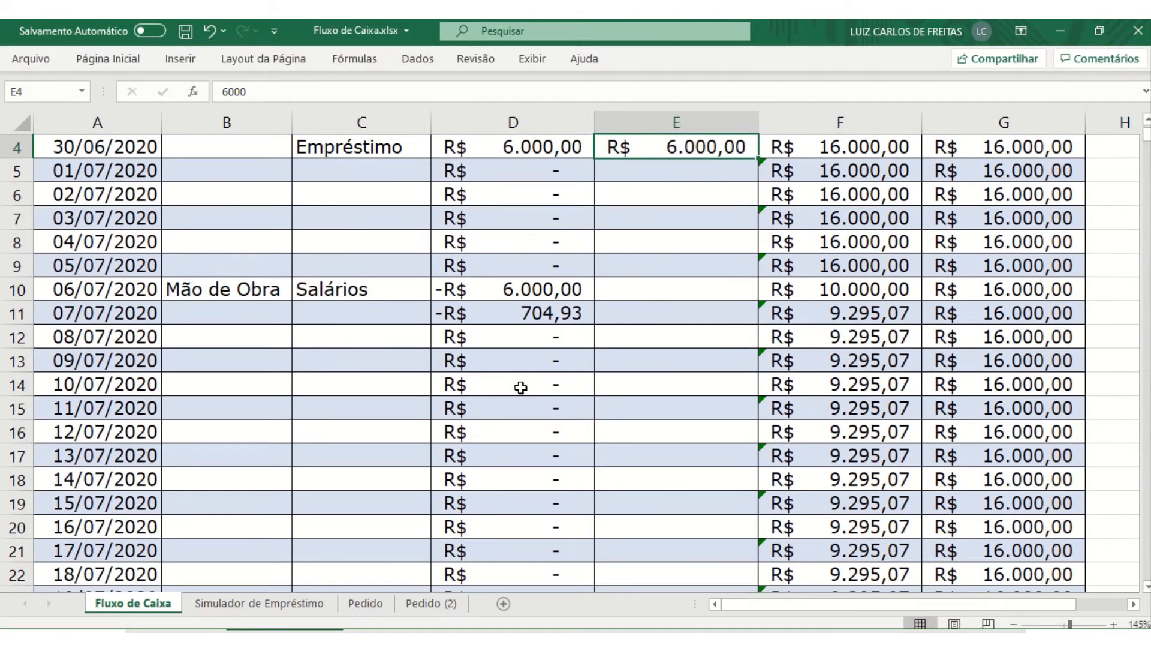
scroll(523, 391, "down", 5)
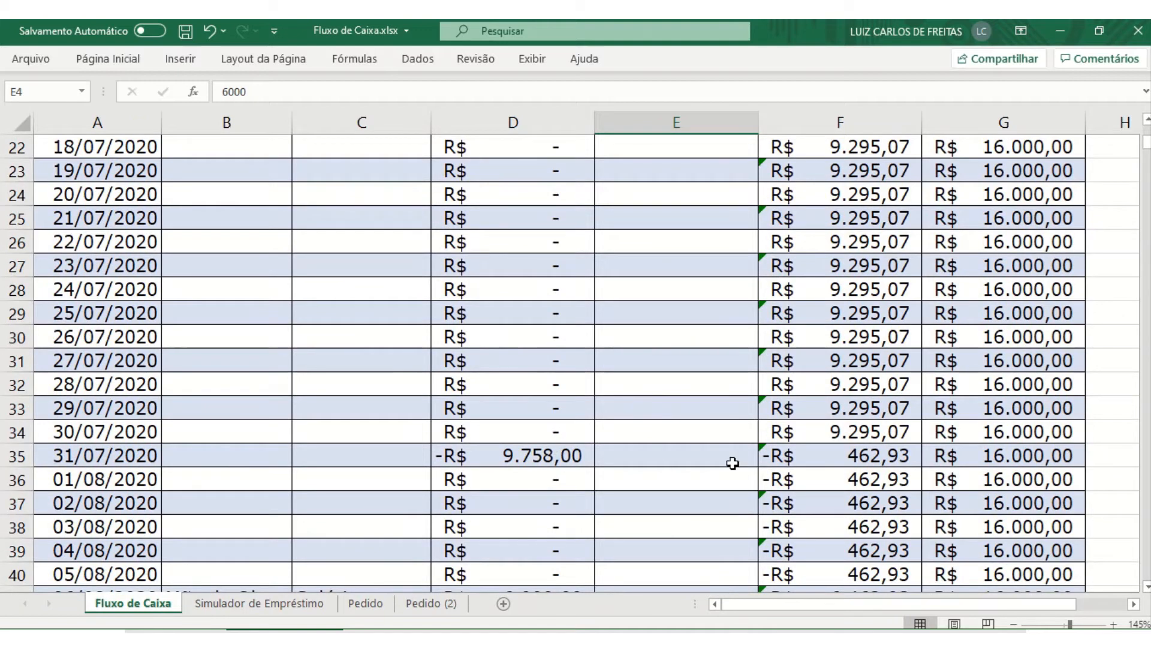
left_click(557, 465)
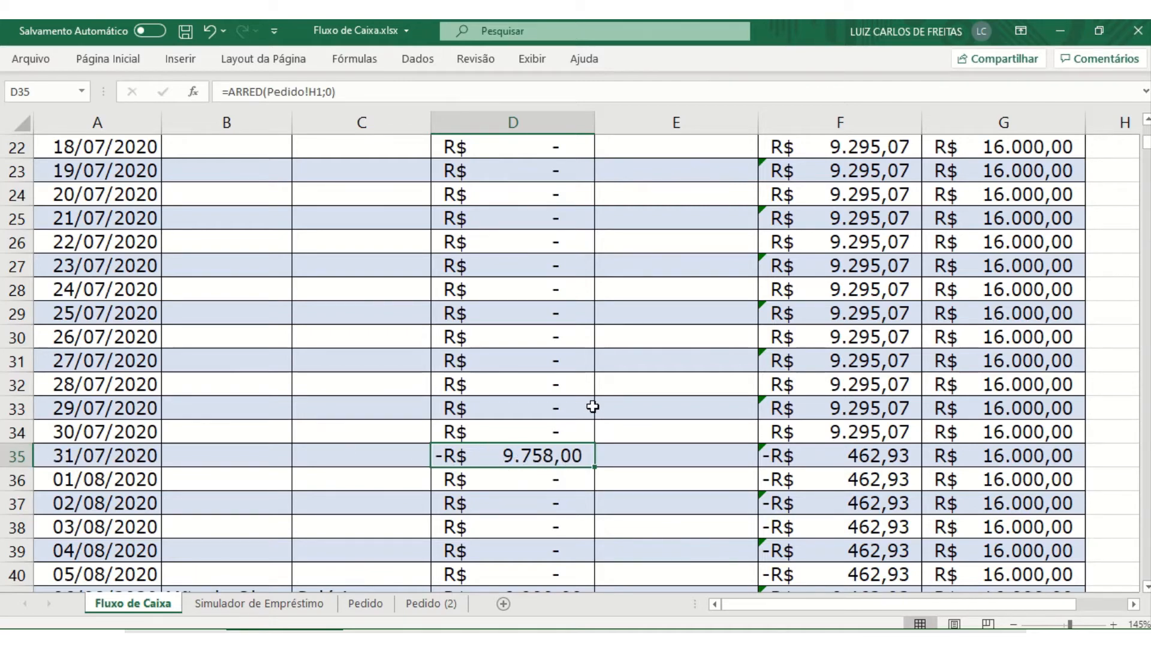
scroll(593, 406, "up", 2)
scroll(593, 406, "down", 2)
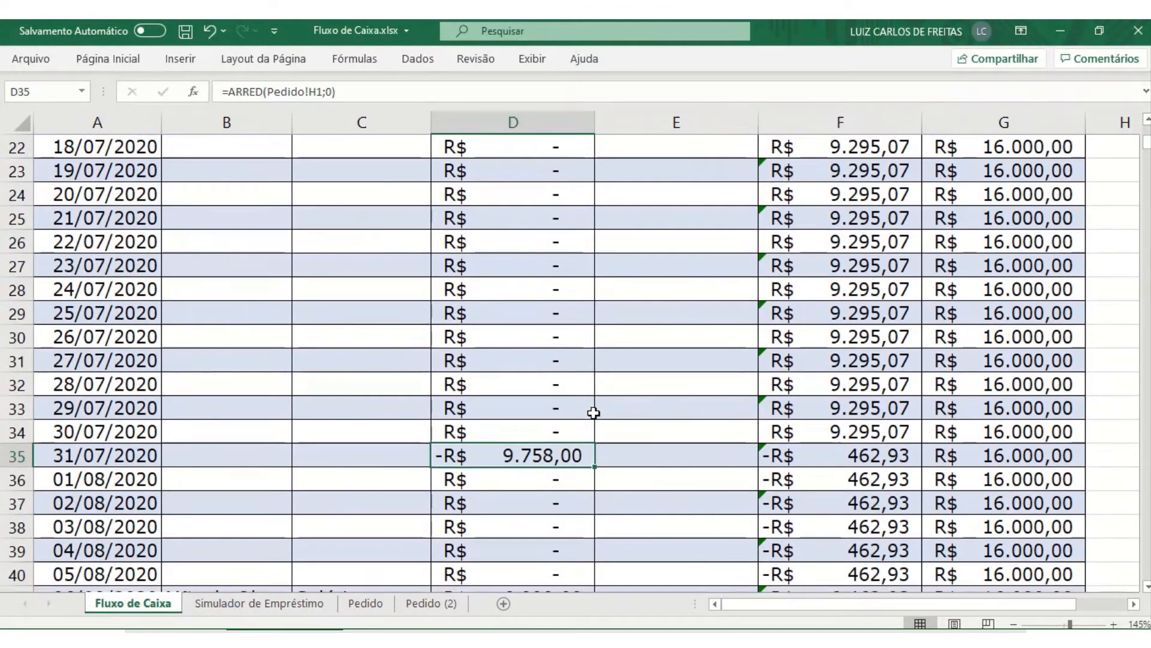
scroll(593, 413, "up", 5)
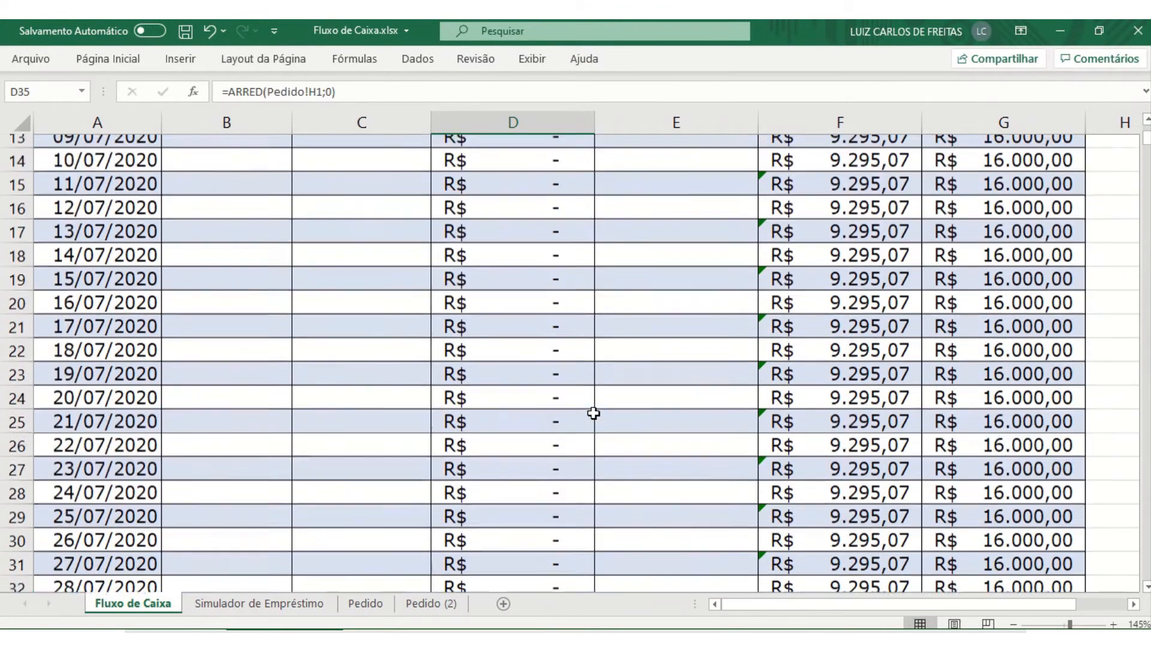
scroll(516, 192, "up", 1)
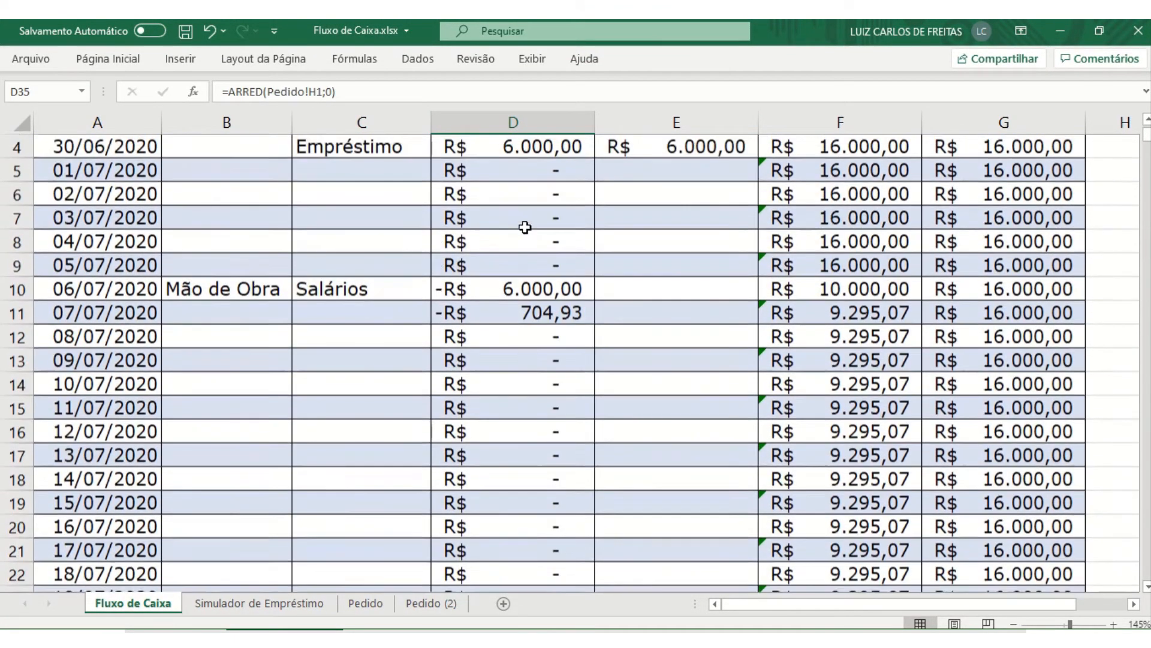
scroll(530, 263, "down", 6)
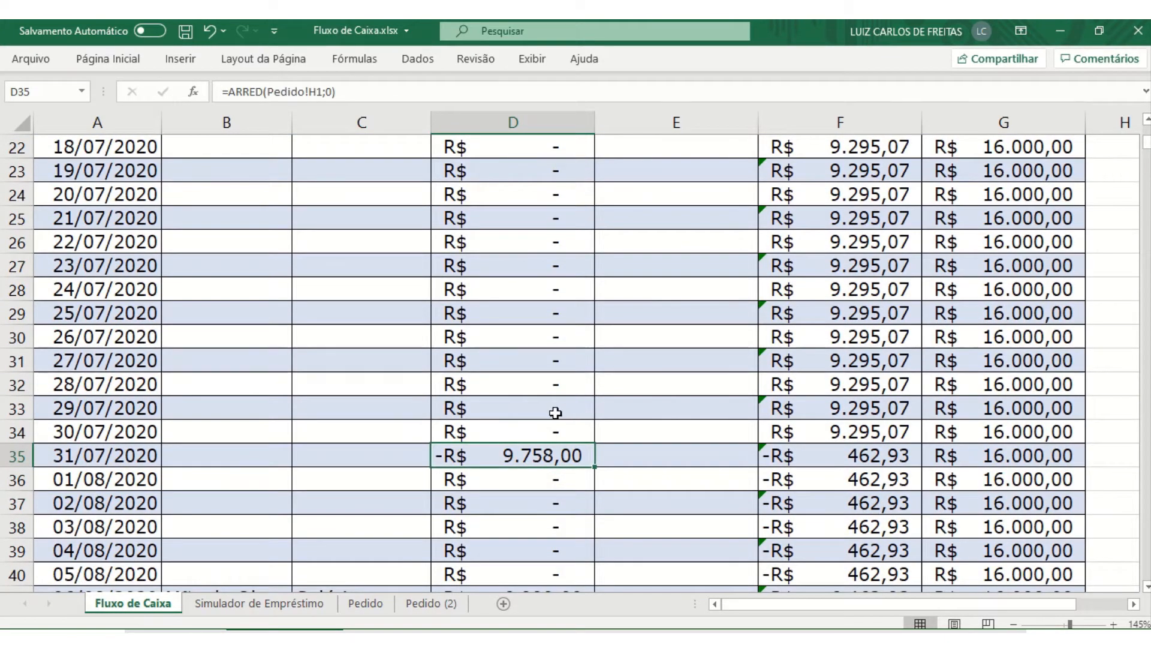
scroll(555, 412, "up", 3)
scroll(555, 412, "up", 3)
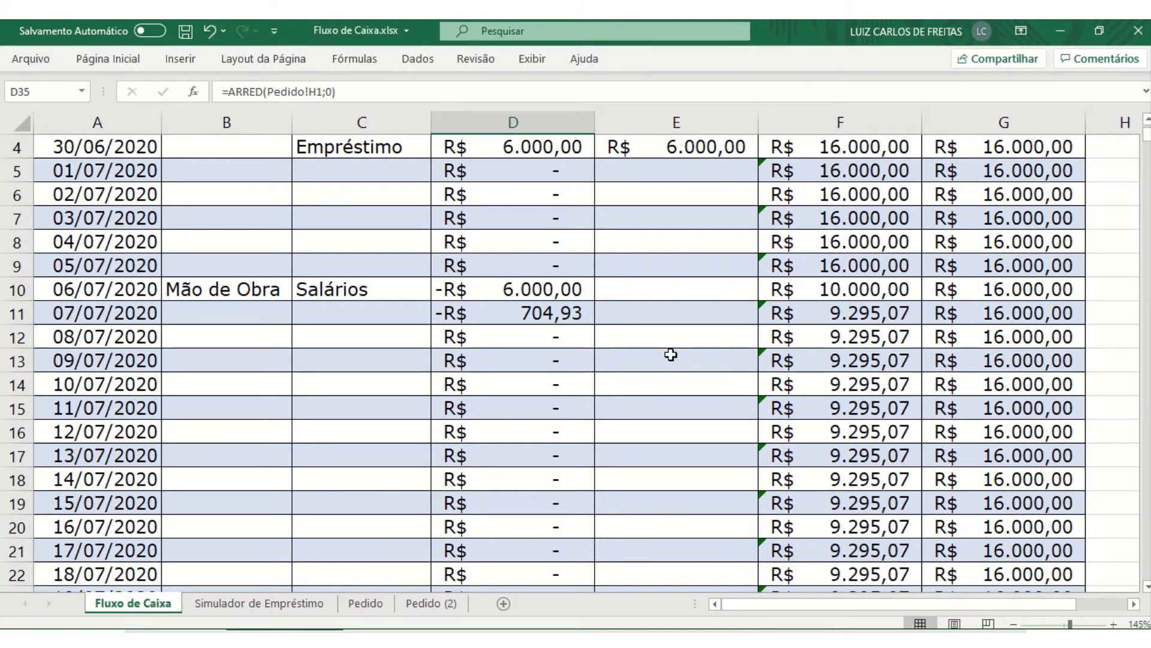
- Compare the planned values and balances from 29/06/2020 through mid-August 2020, including the planned outflow on 31/07/2020
scroll(539, 287, "up", 1)
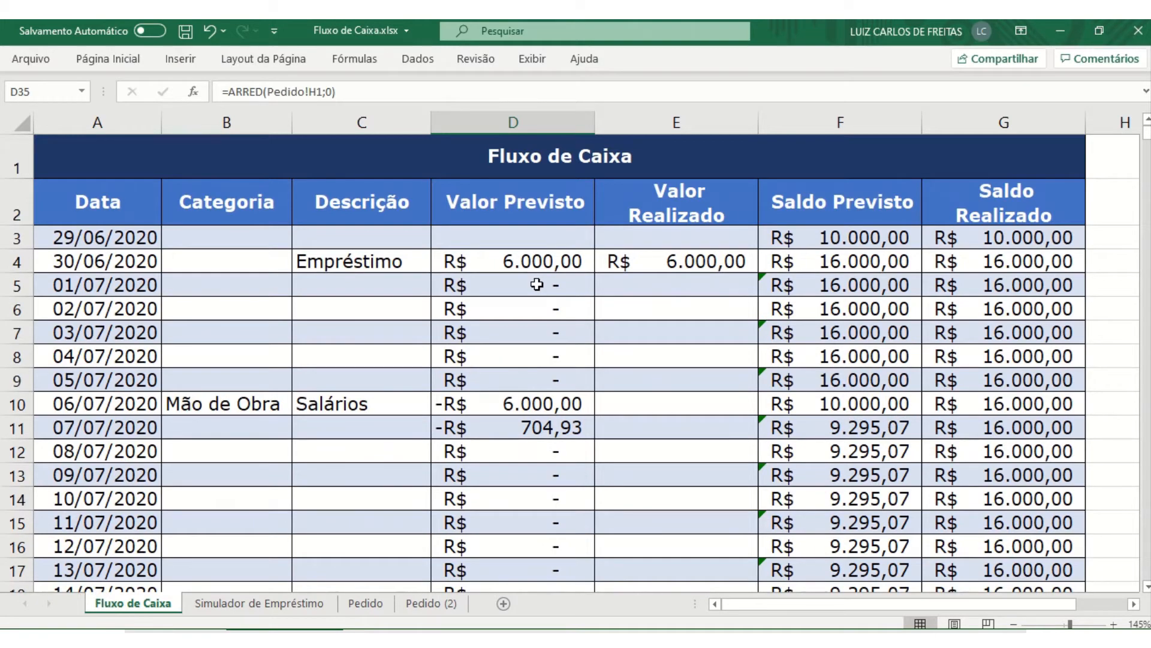
scroll(536, 284, "down", 9)
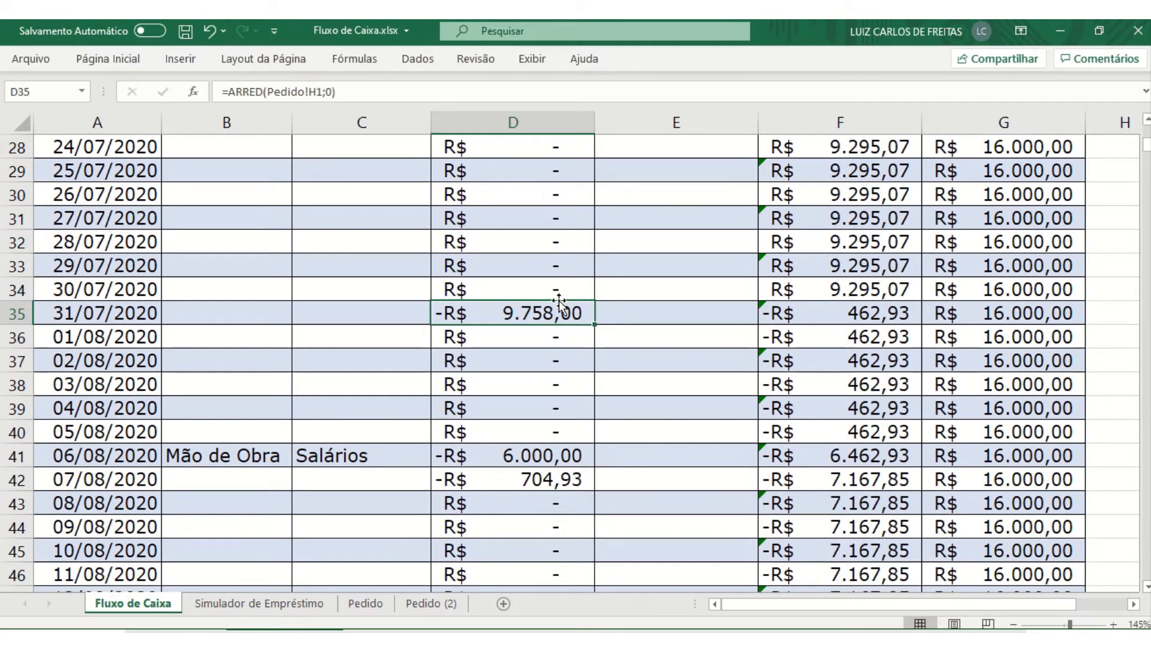
scroll(559, 328, "up", 4)
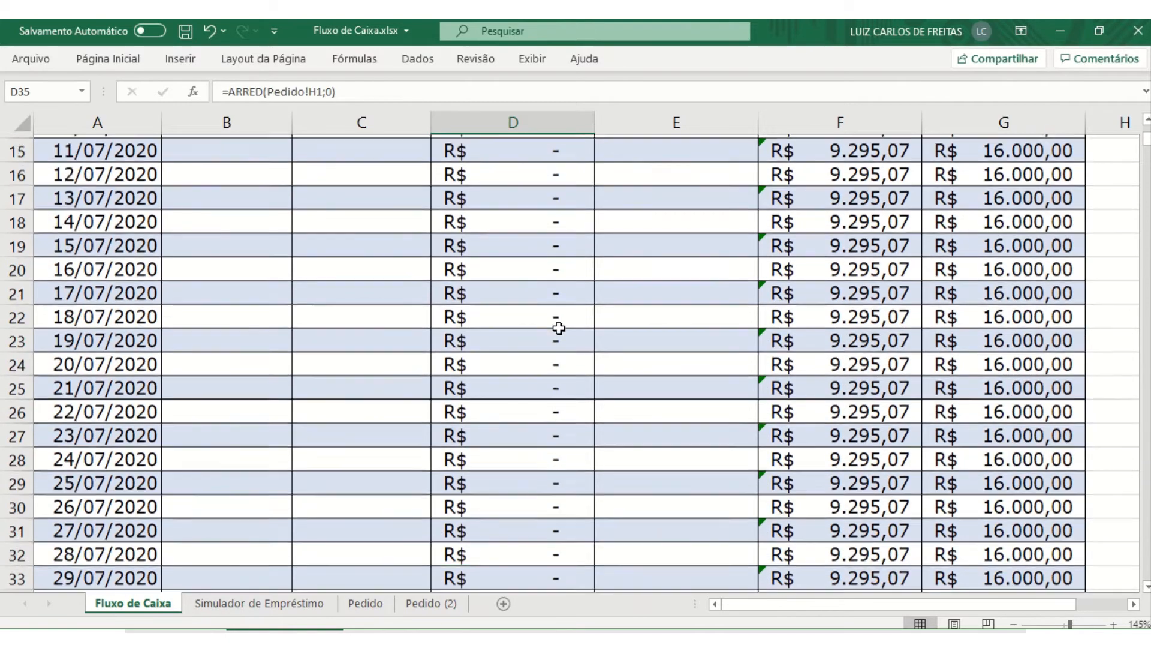
scroll(559, 328, "up", 5)
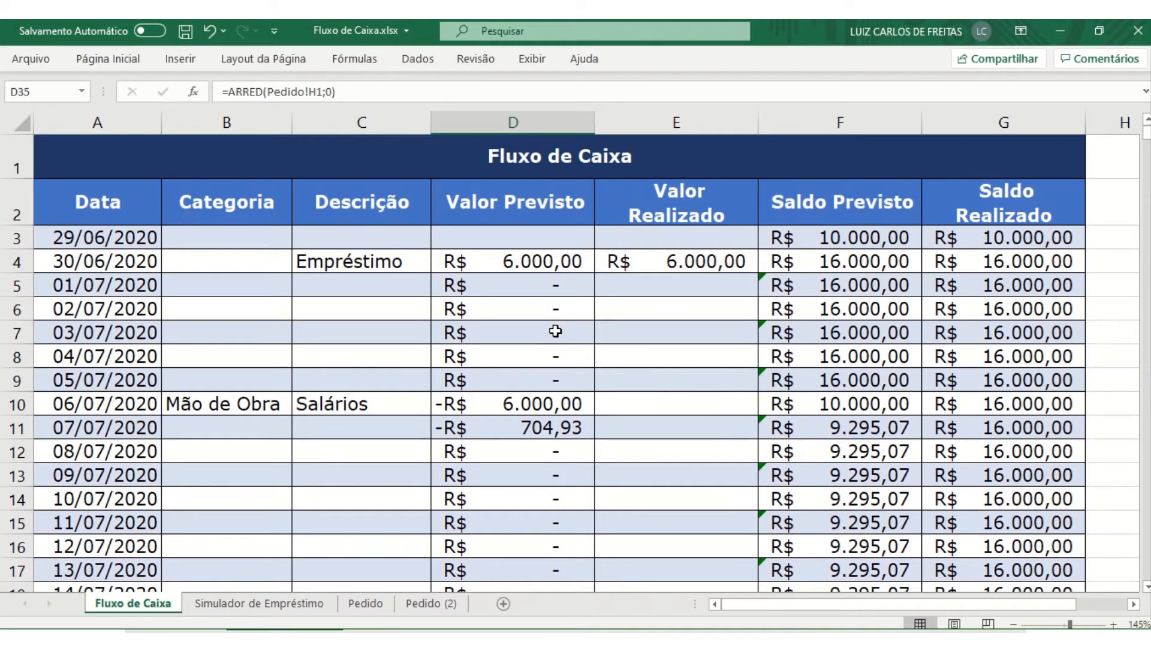
scroll(529, 360, "down", 5)
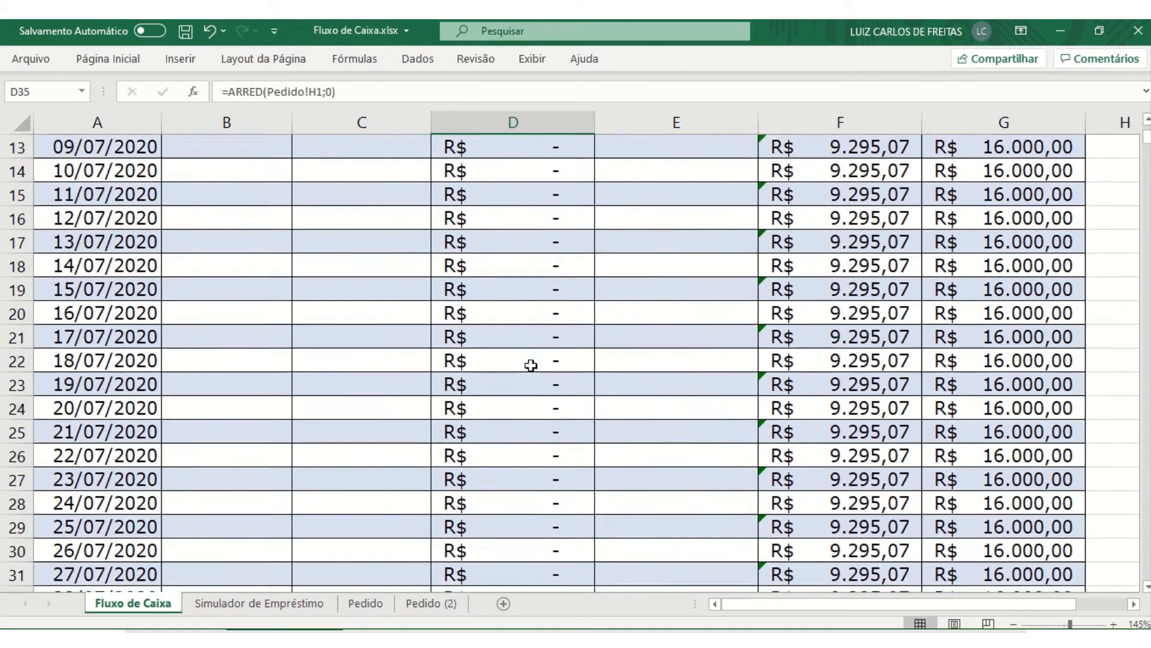
scroll(532, 365, "down", 6)
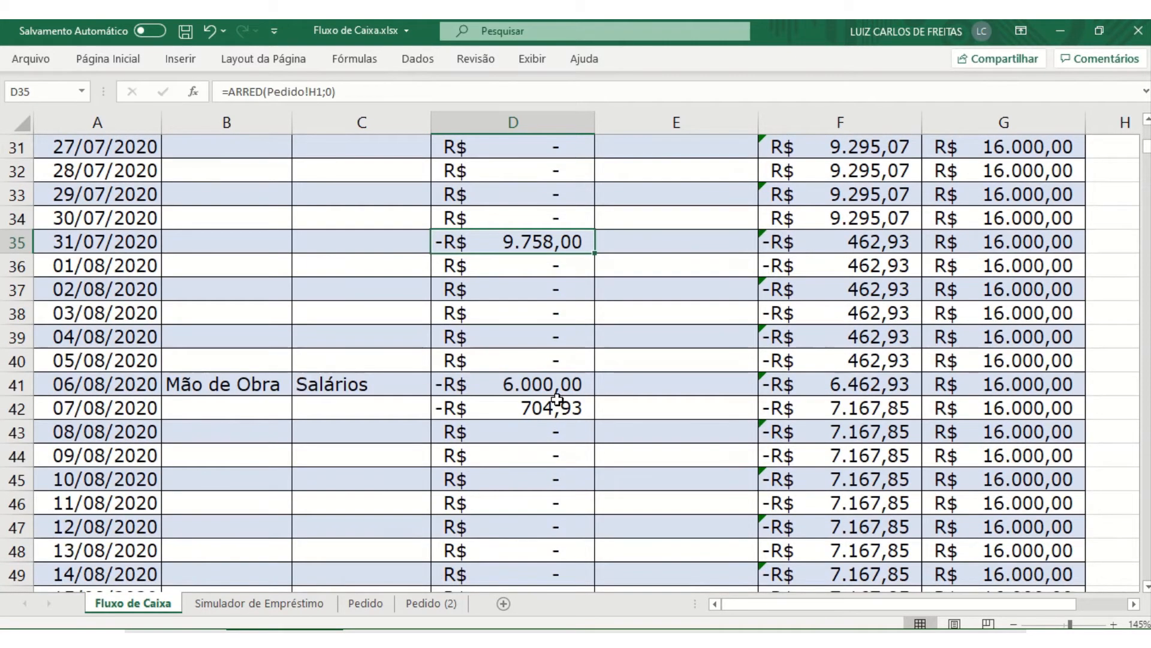
scroll(558, 270, "up", 4)
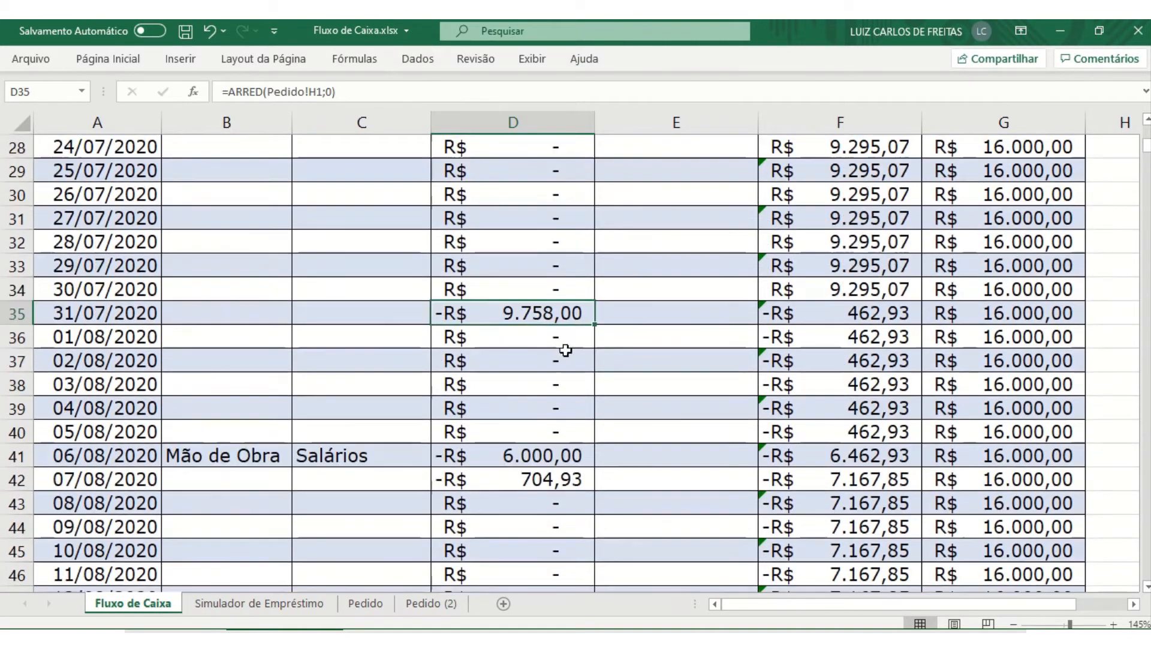
scroll(558, 247, "down", 2)
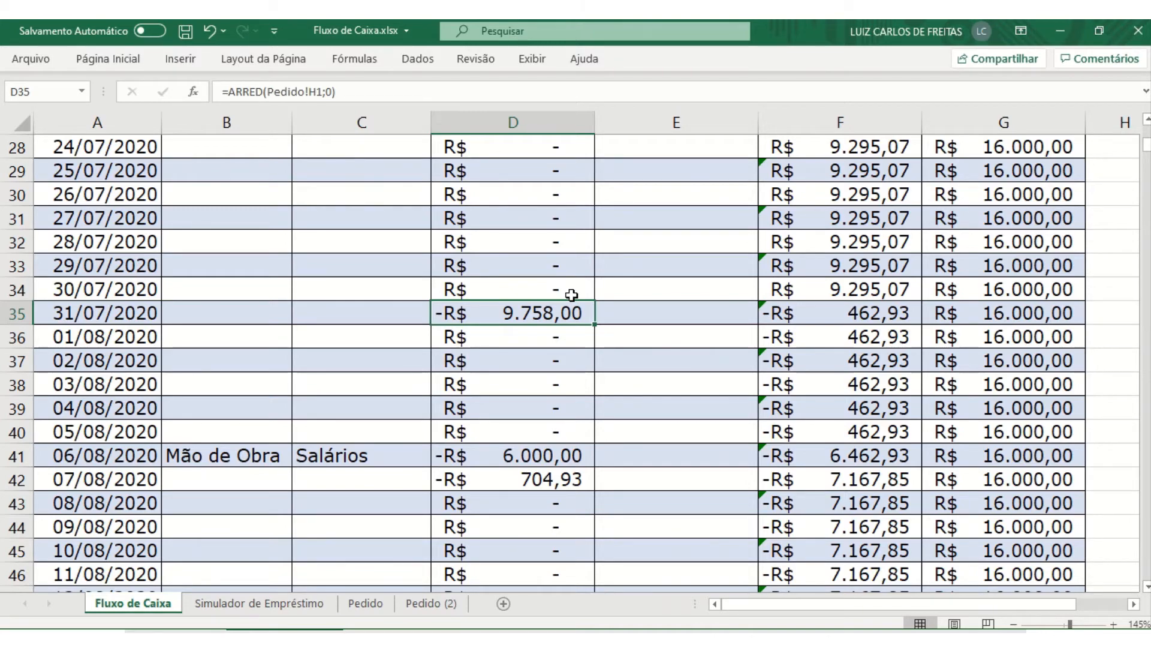
scroll(572, 295, "up", 9)
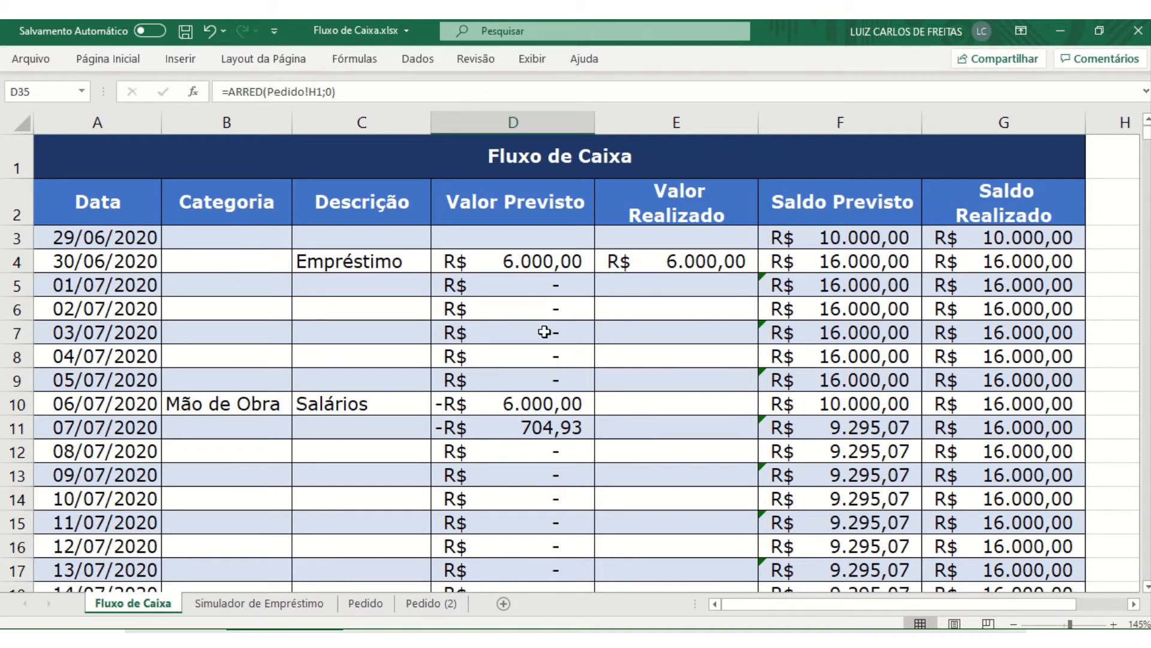
- Examine the planned balance formulas for 10/07/2020, 29/07/2020 and 31/07/2020 and the Valor Previsto formula for 31/07/2020
scroll(548, 332, "down", 2)
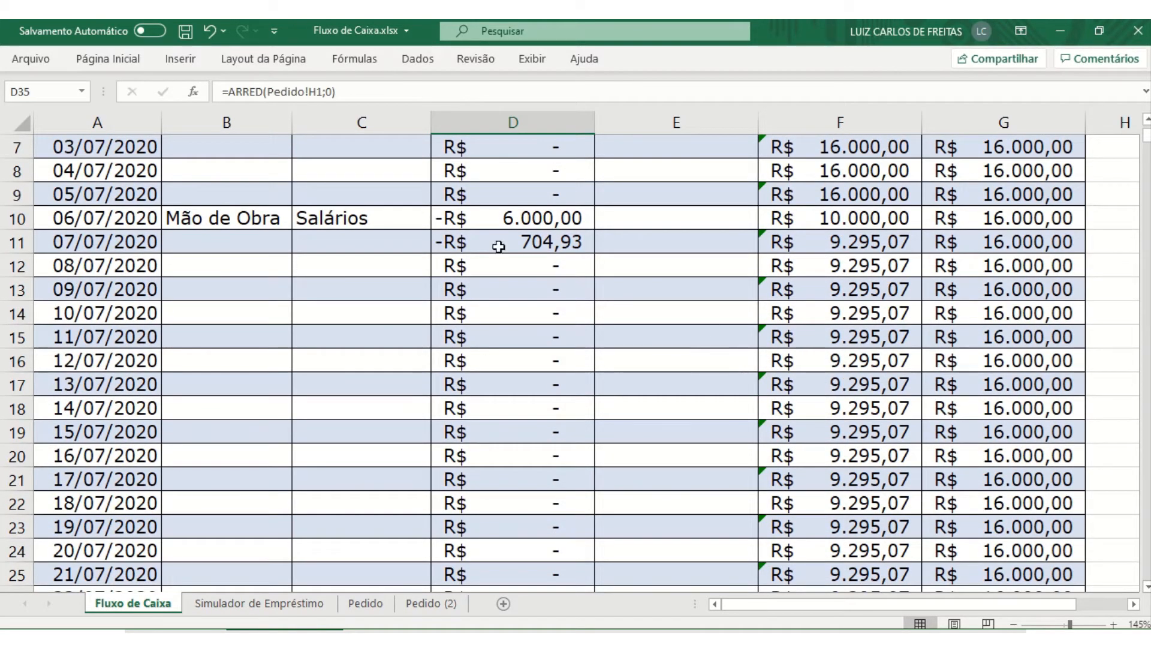
scroll(498, 247, "up", 2)
scroll(760, 324, "down", 2)
left_click(850, 313)
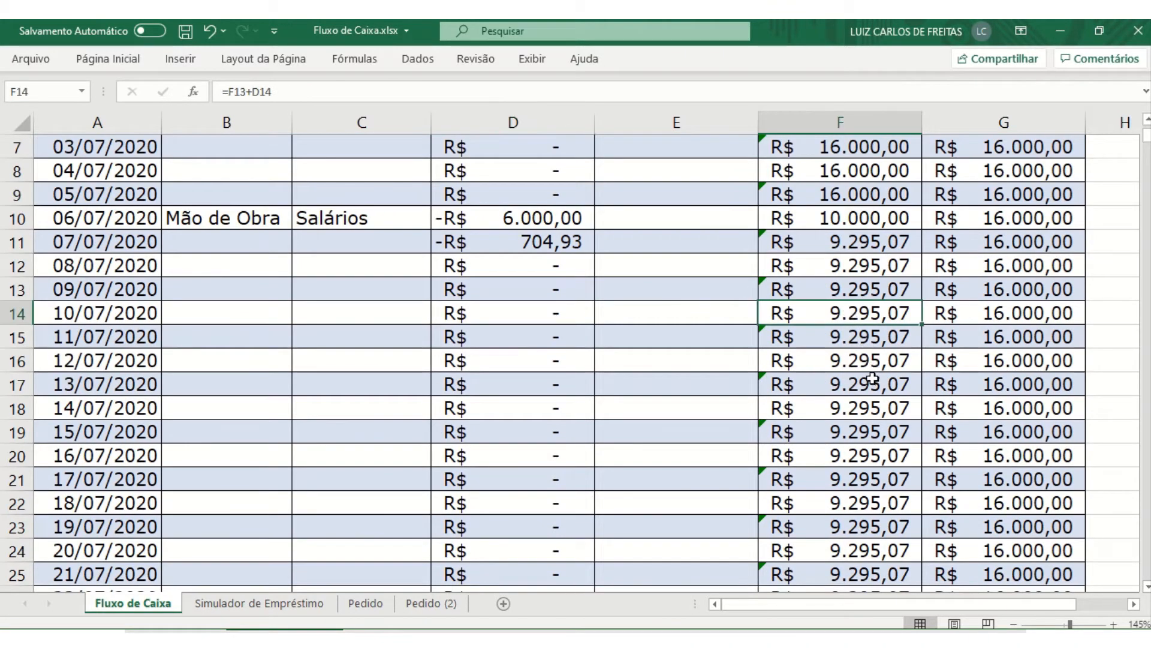
scroll(873, 378, "down", 5)
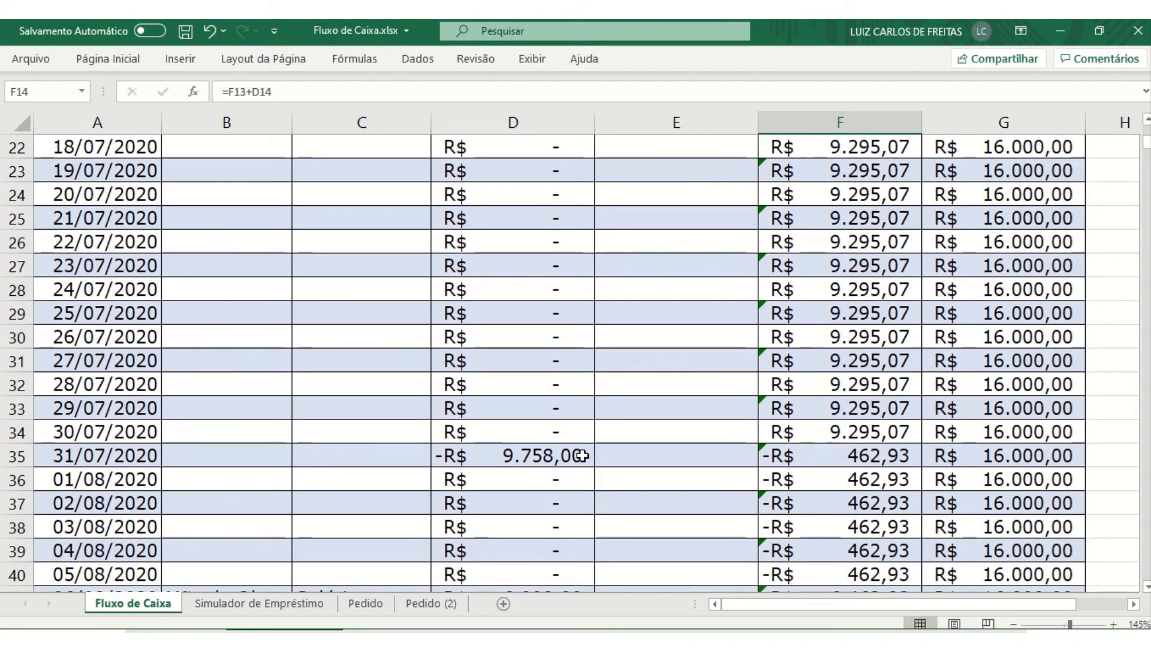
left_click(582, 456)
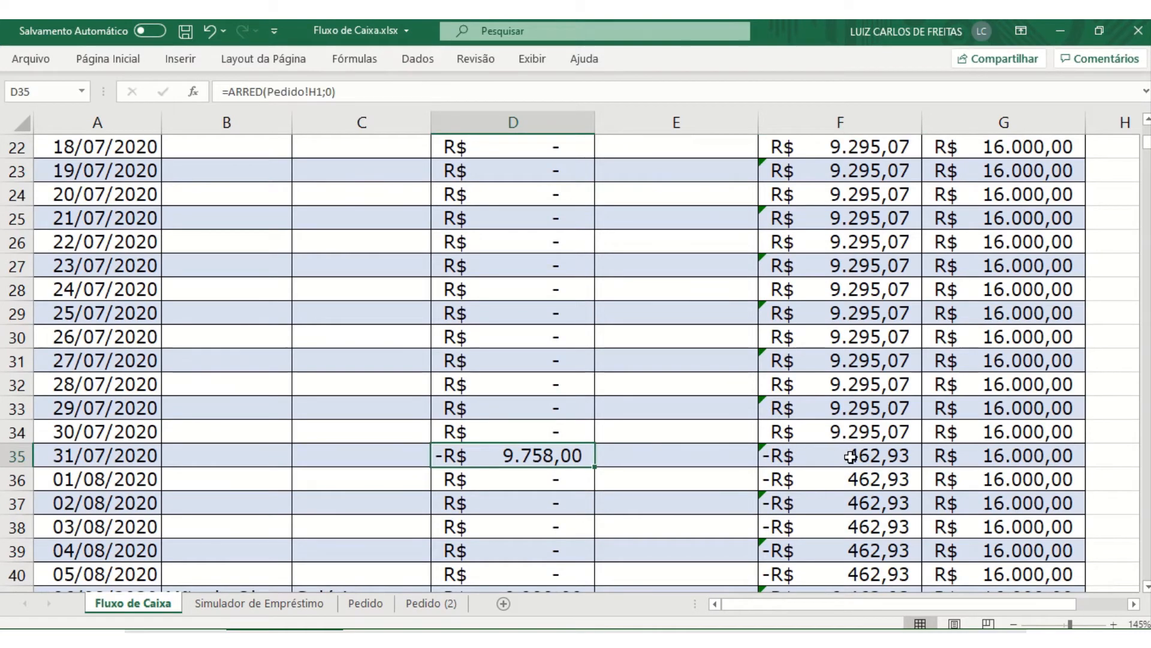
left_click(851, 457)
left_click(818, 407)
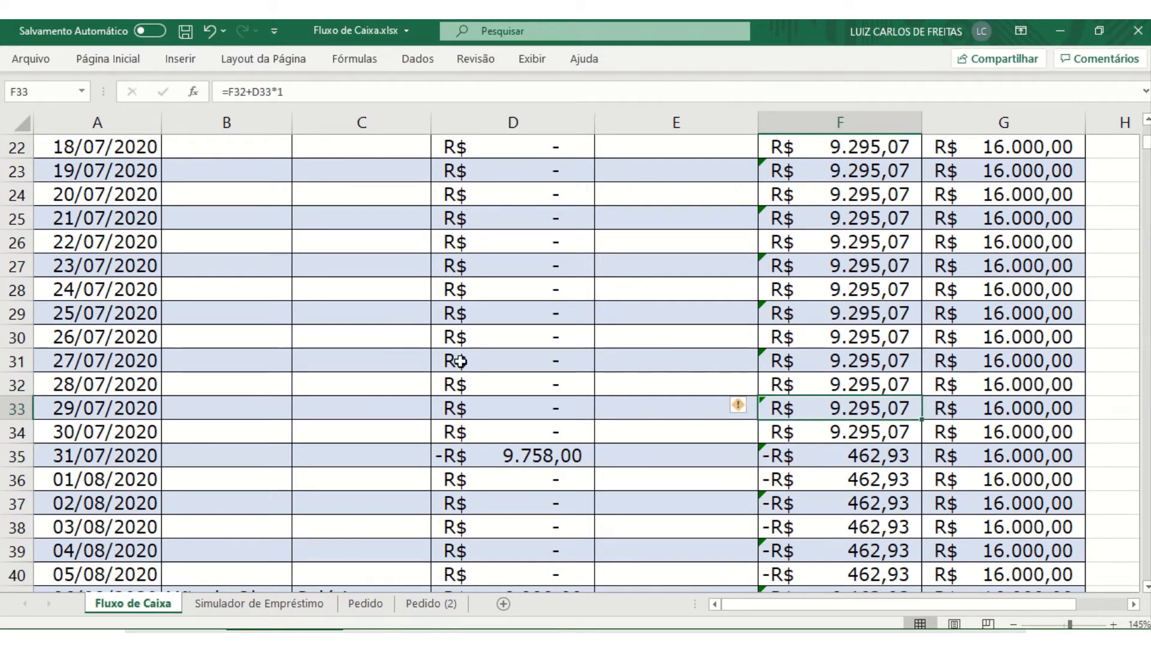
scroll(461, 360, "up", 6)
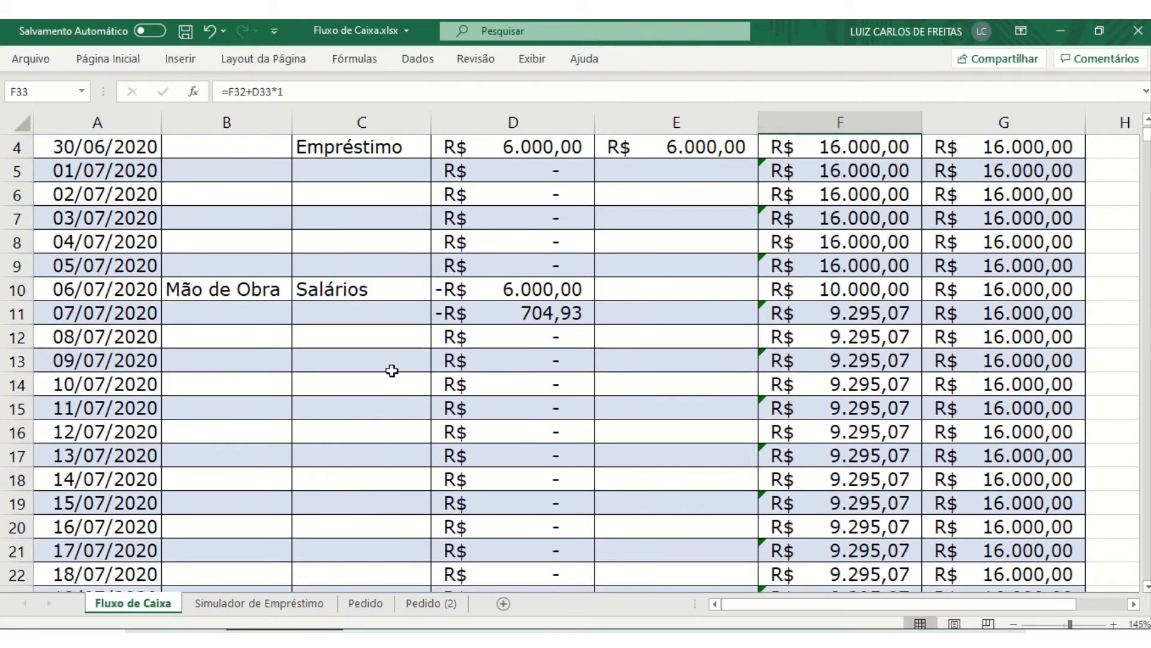
scroll(427, 497, "up", 1)
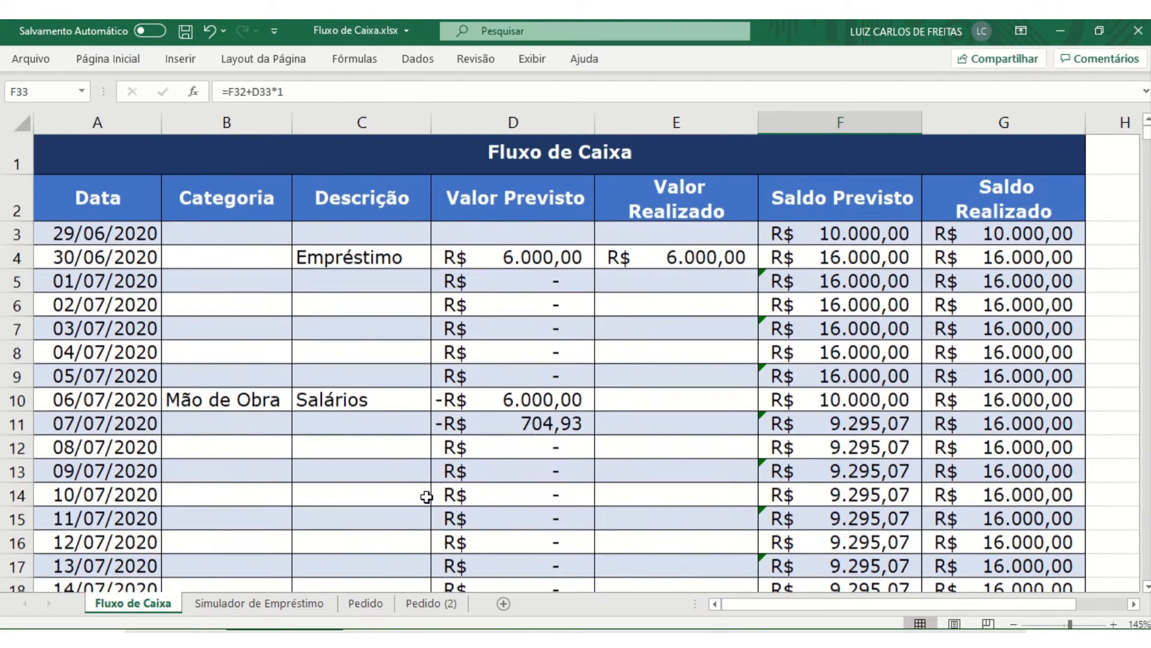
- Check the loan's Valor Previsto formula on 30/06/2020 and review the planned outflows and empty Valor Realizado cells through early August
left_click(537, 267)
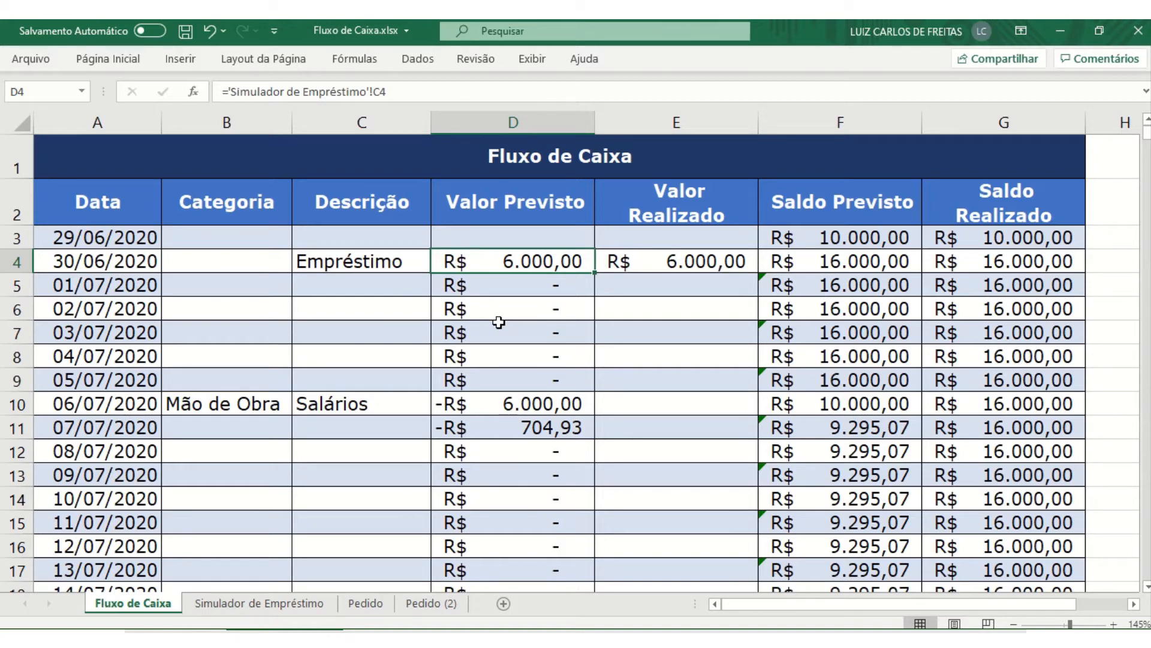
left_click(637, 327)
scroll(481, 356, "down", 3)
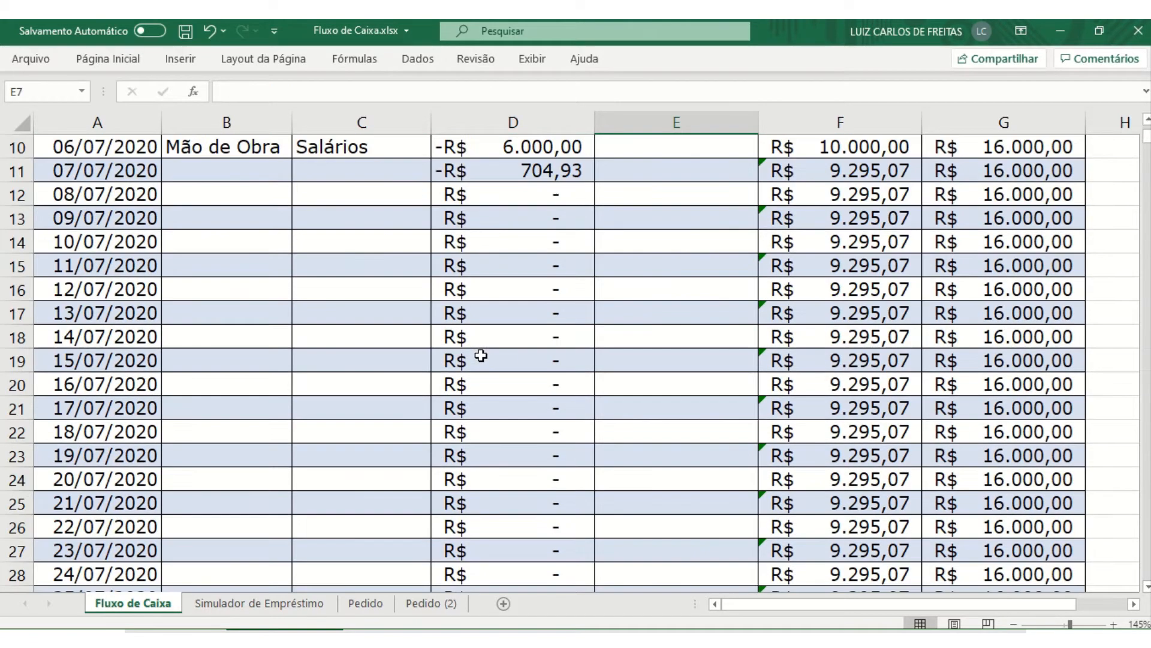
scroll(481, 356, "down", 6)
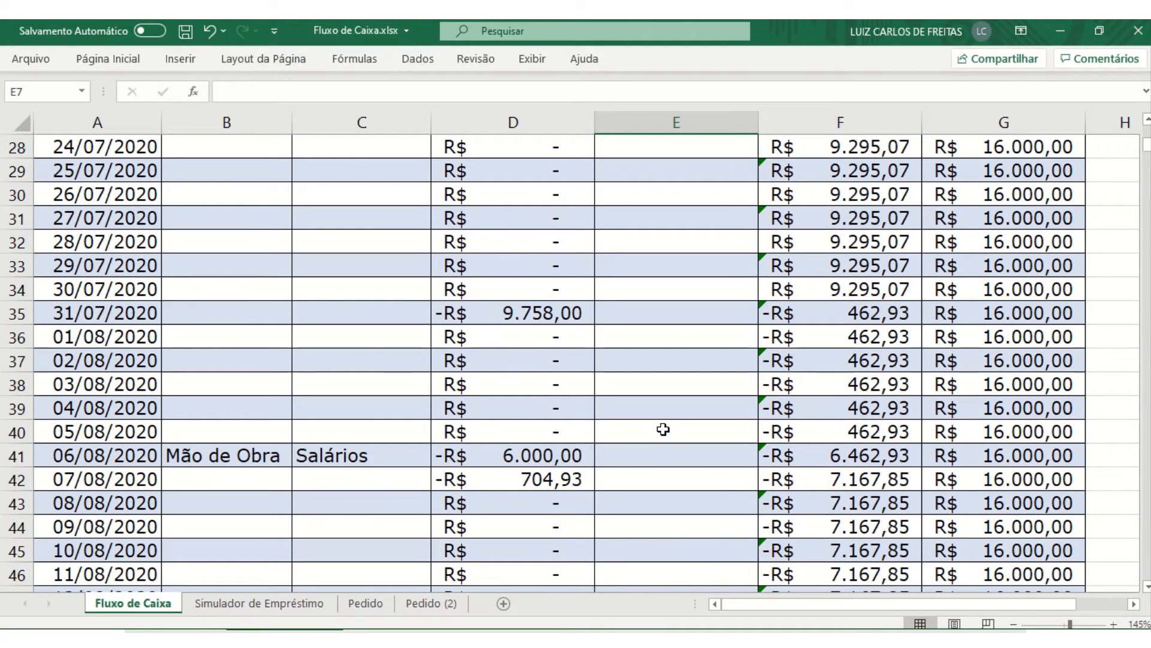
scroll(664, 429, "up", 3)
scroll(581, 430, "up", 4)
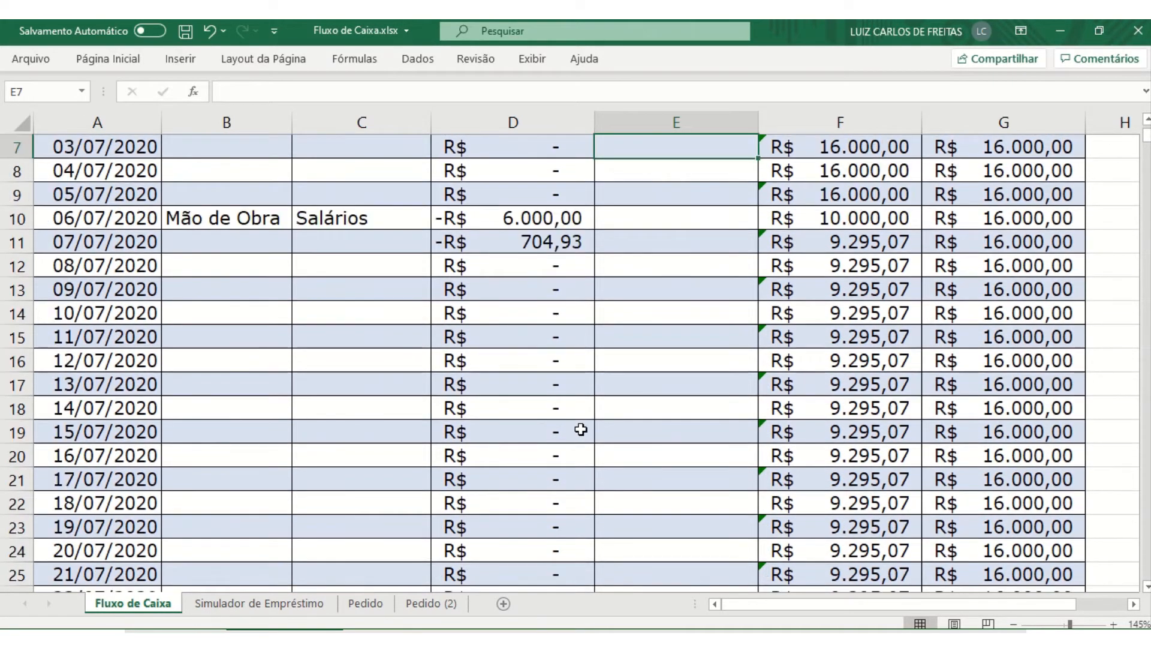
scroll(581, 430, "up", 2)
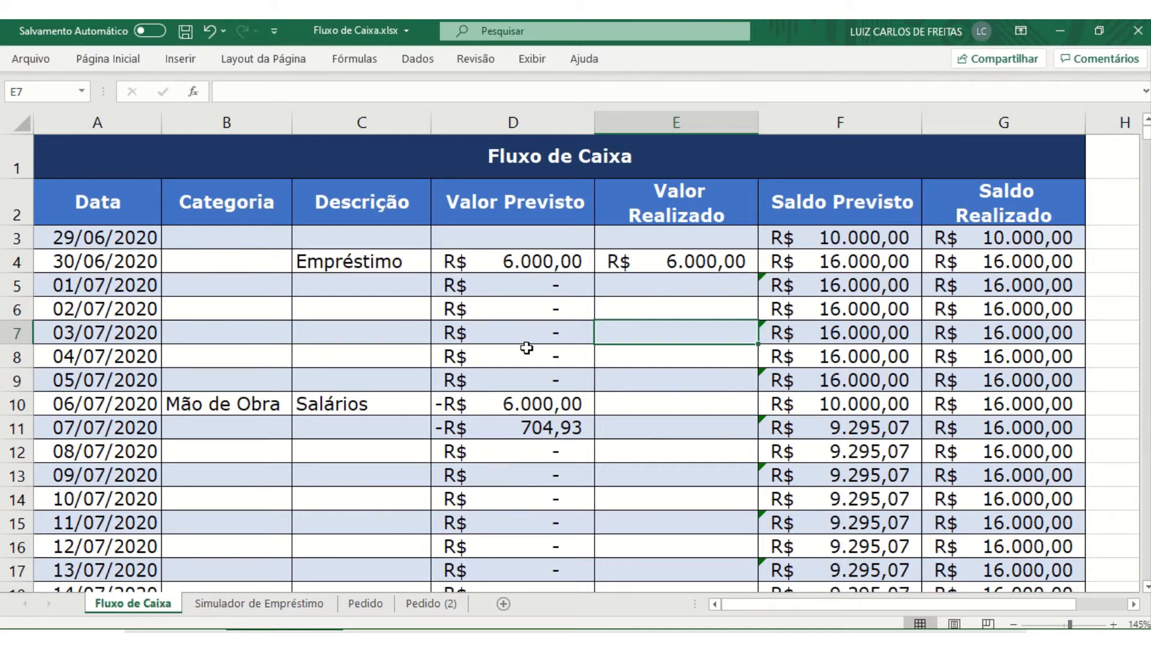
- Trace the effect of the loan in D4 on the planned balances through August and examine the 01/08/2020 Saldo Previsto formula
left_click(545, 263)
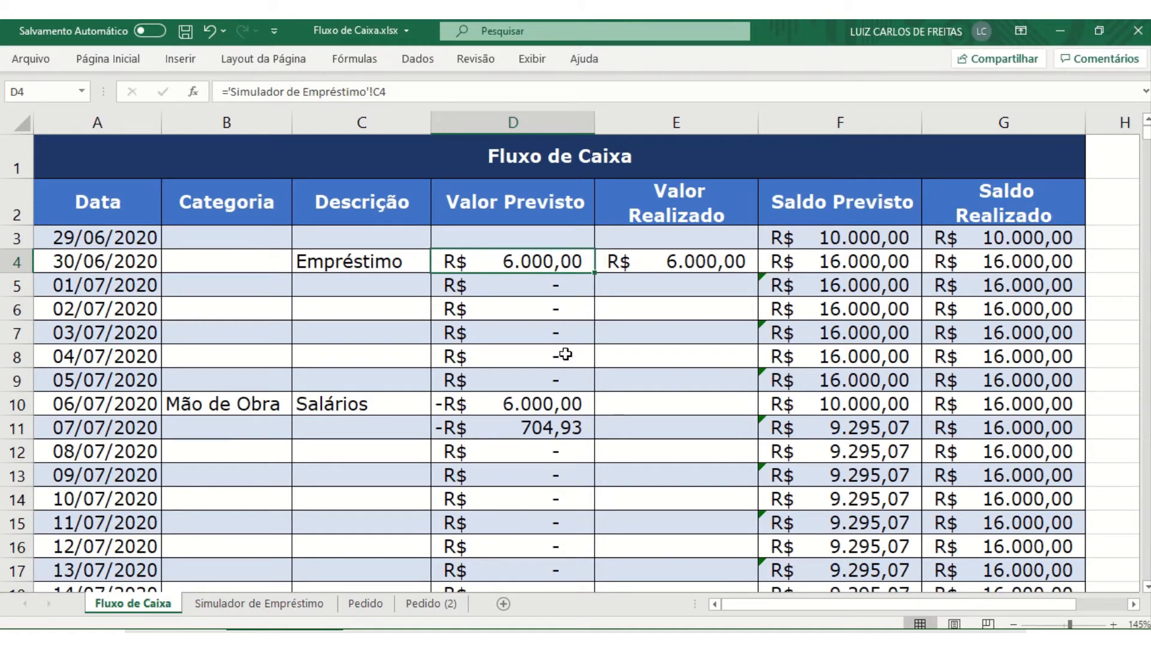
scroll(567, 354, "down", 2)
scroll(567, 354, "down", 6)
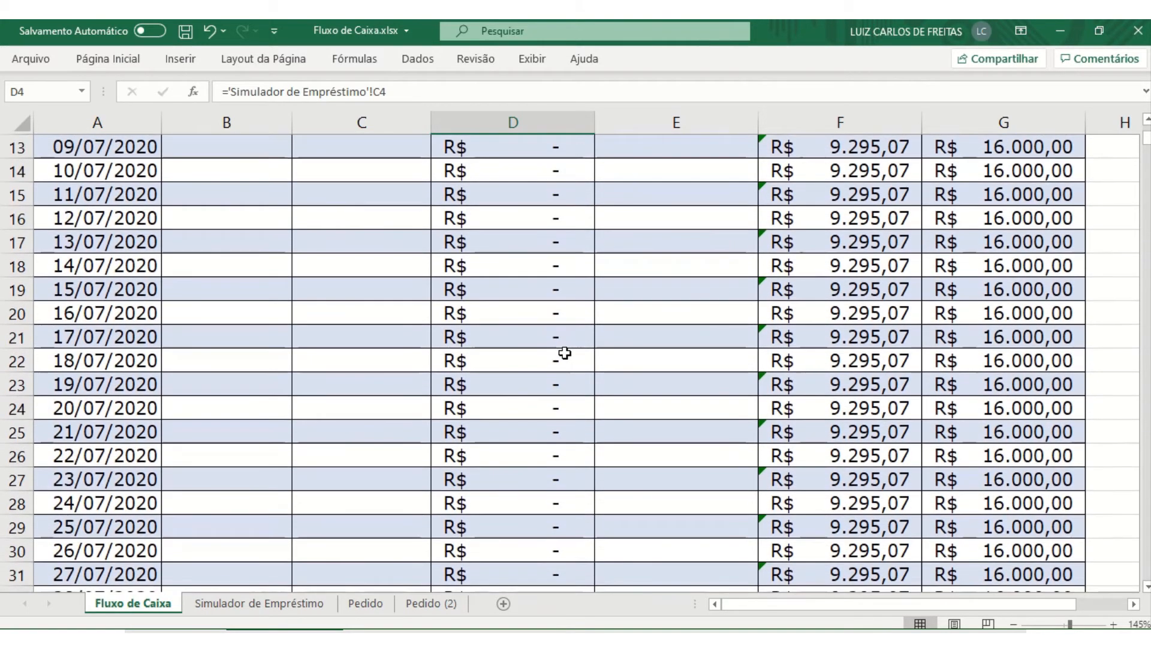
scroll(574, 375, "down", 6)
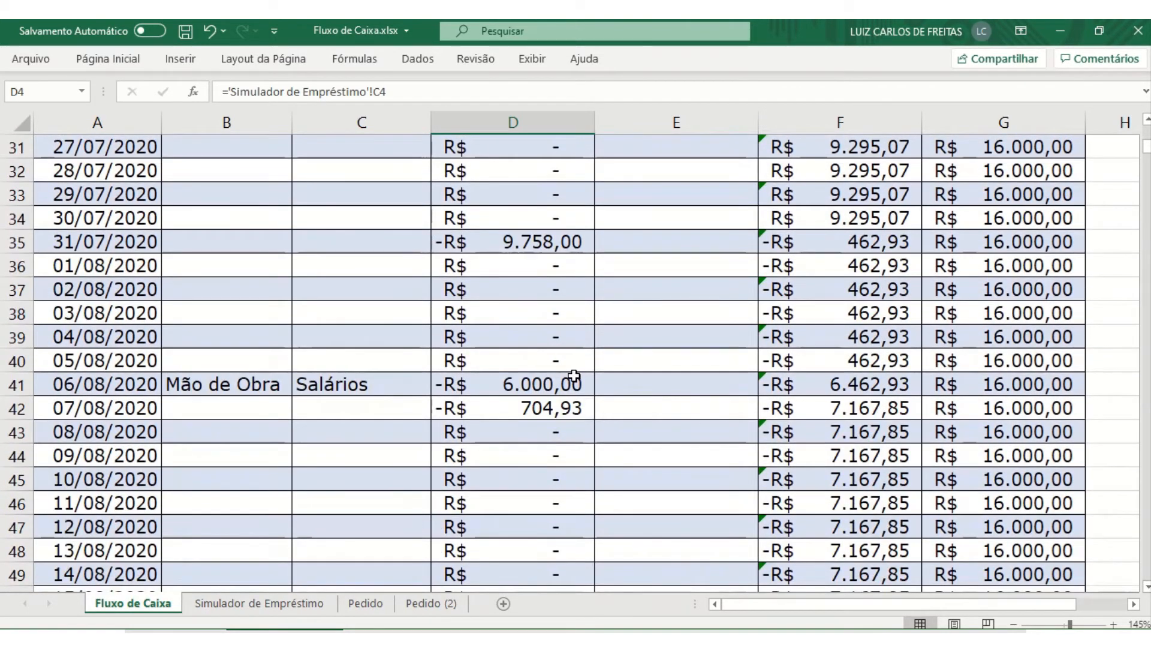
scroll(583, 385, "down", 2)
scroll(584, 385, "up", 5)
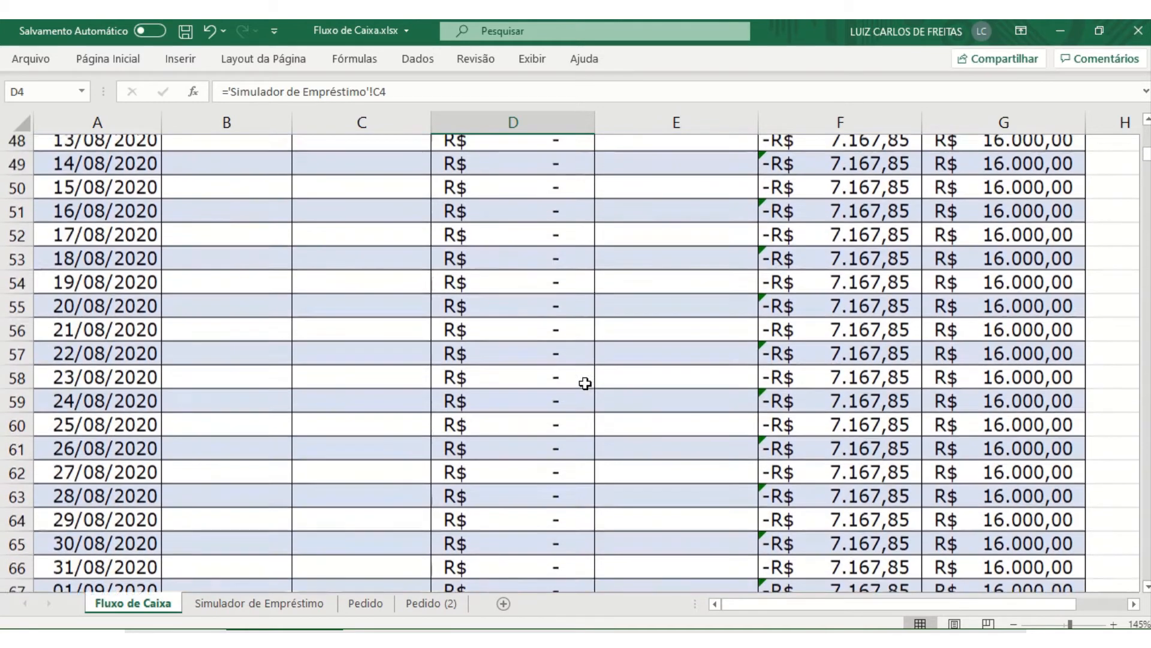
scroll(585, 384, "up", 2)
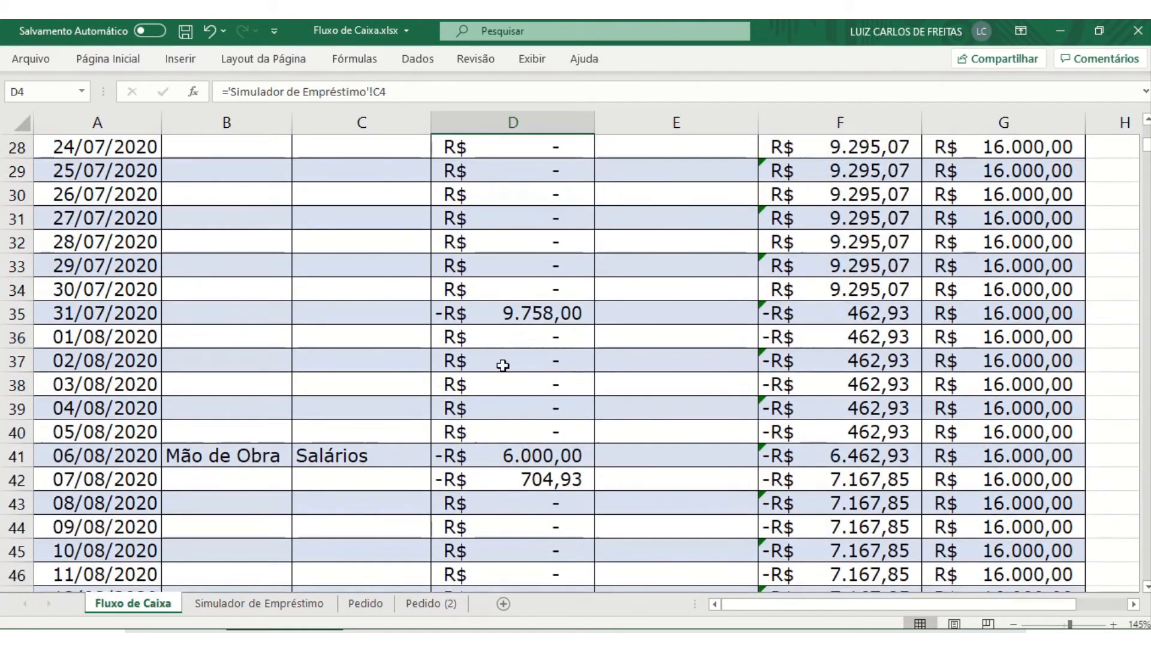
left_click(856, 340)
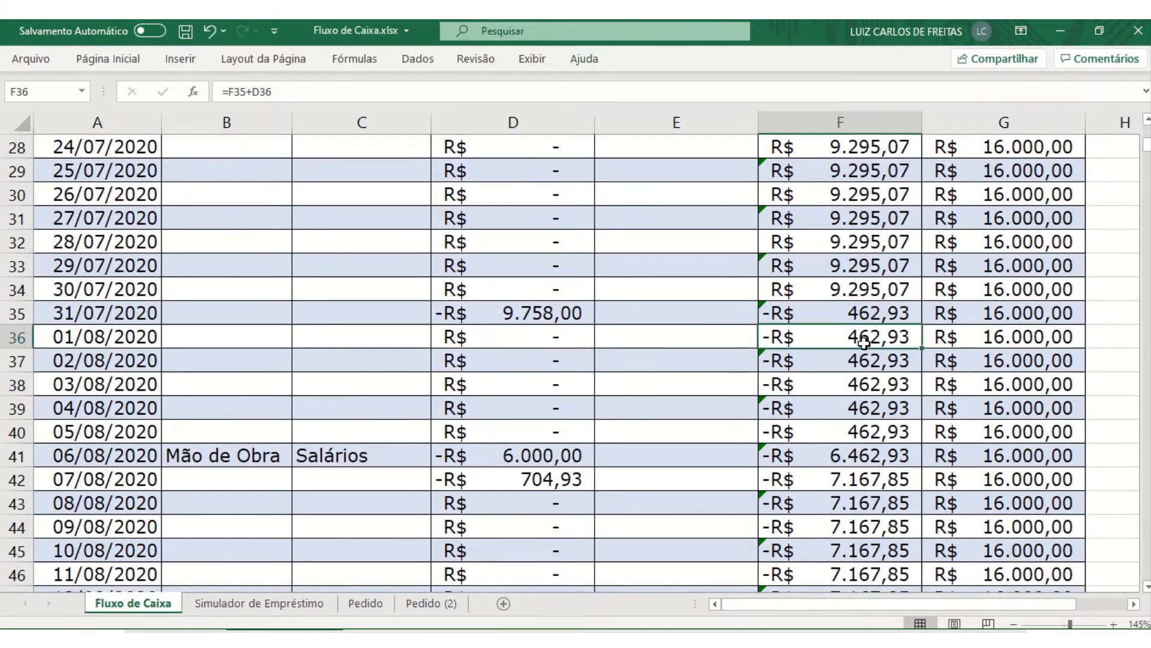
scroll(856, 352, "up", 2)
scroll(855, 352, "up", 5)
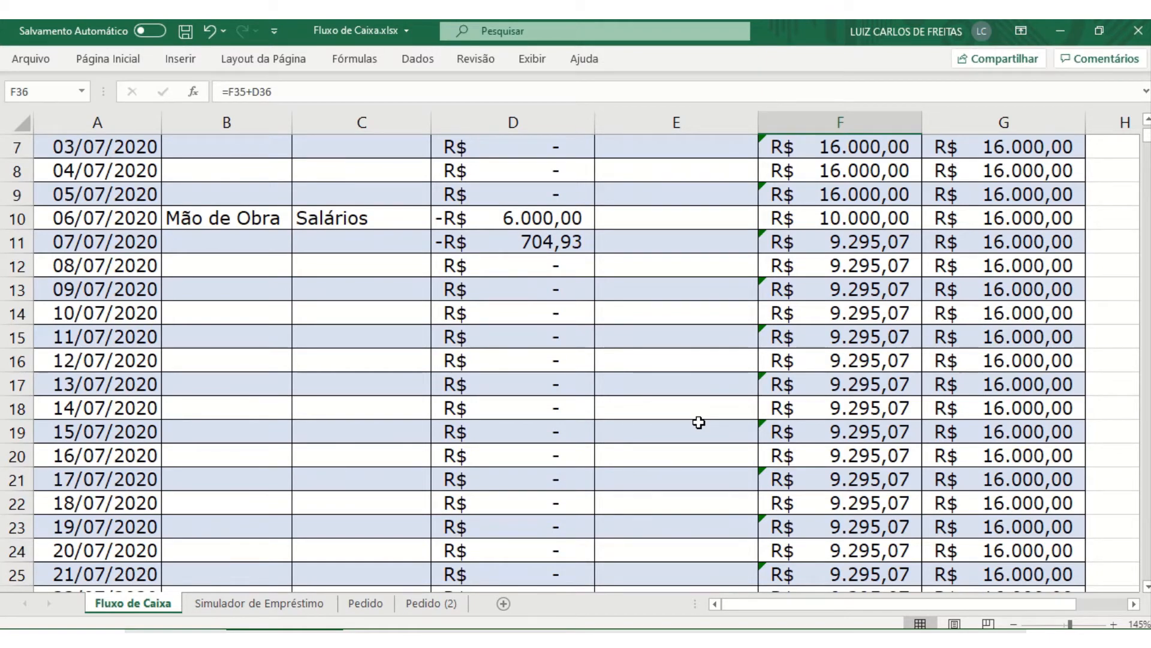
scroll(554, 327, "up", 2)
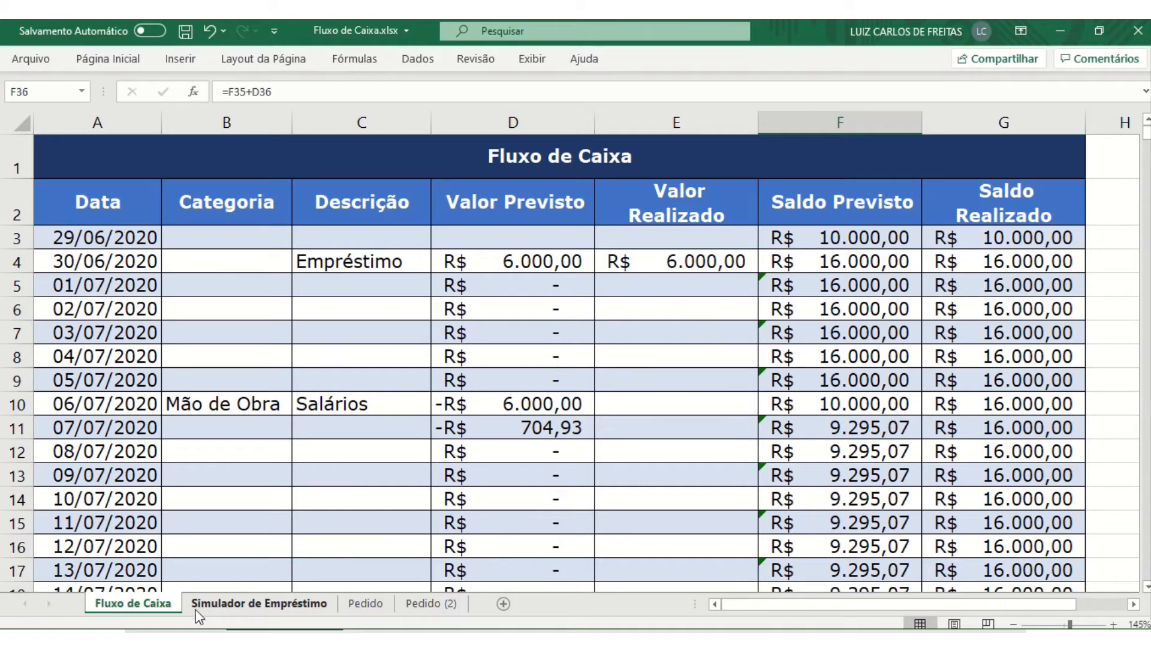
- Inspect the loan amount and monthly interest rate in the Simulador de Empréstimo sheet and compare the loan with the Fluxo de Caixa sheet
left_click(234, 606)
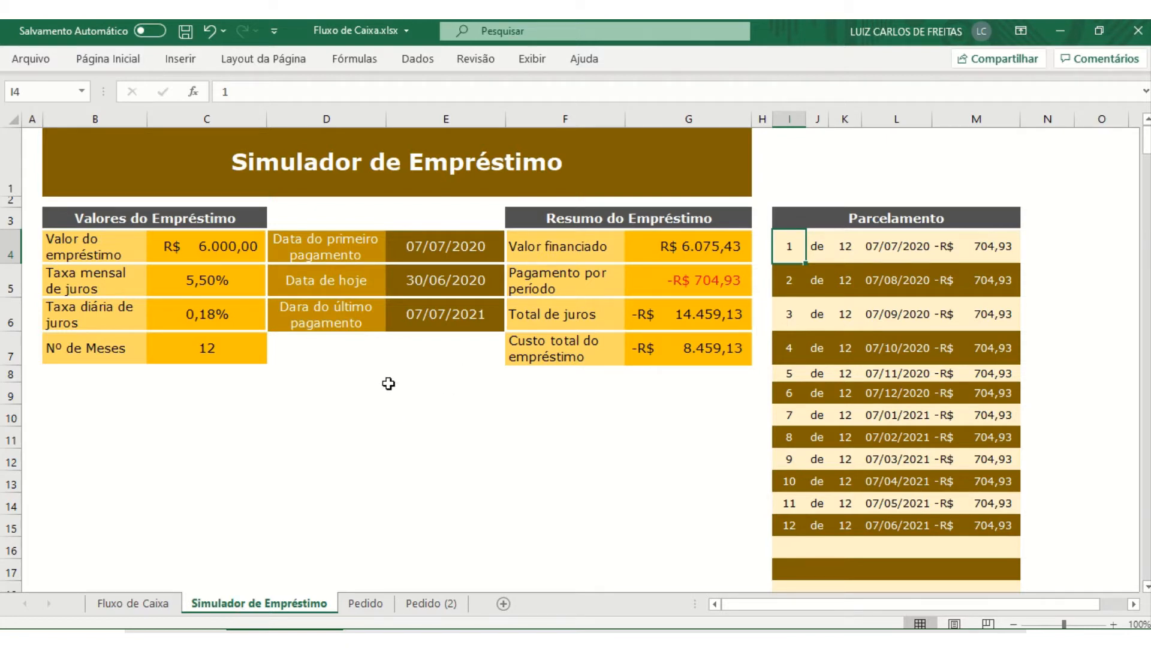
left_click(217, 244)
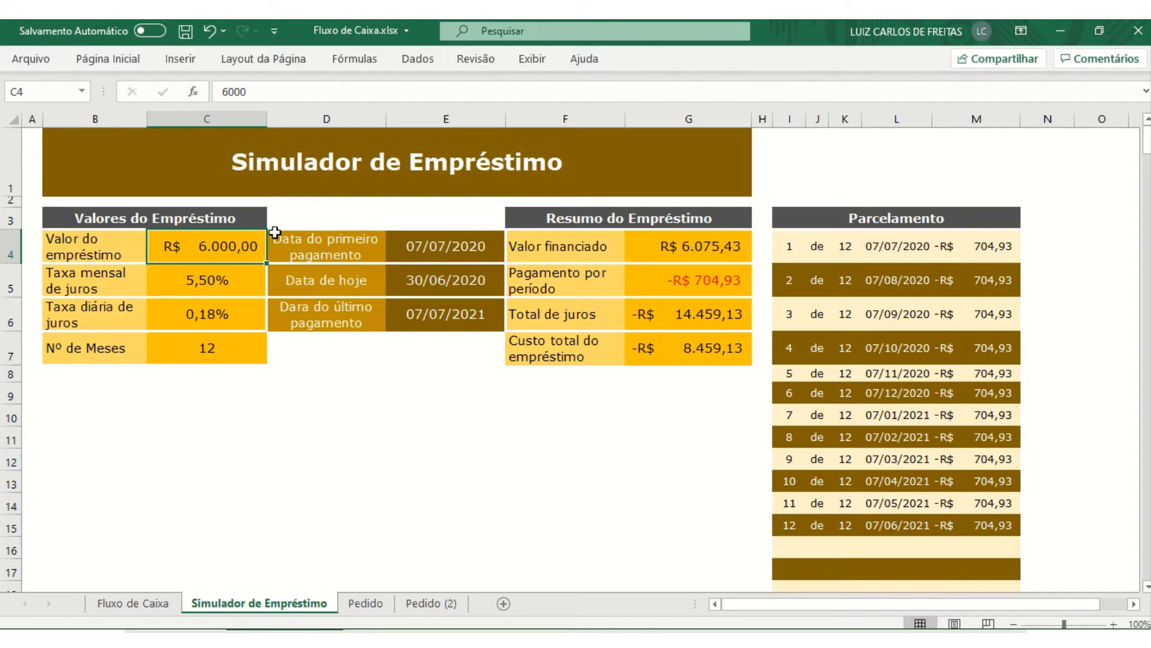
left_click(214, 285)
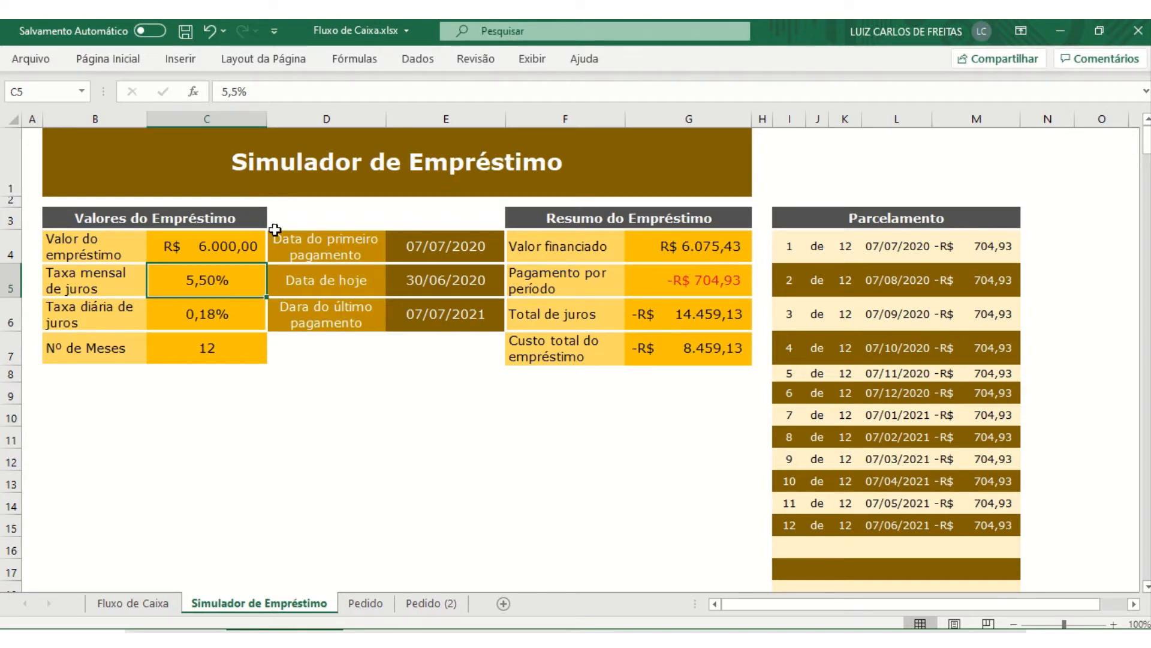
left_click(236, 250)
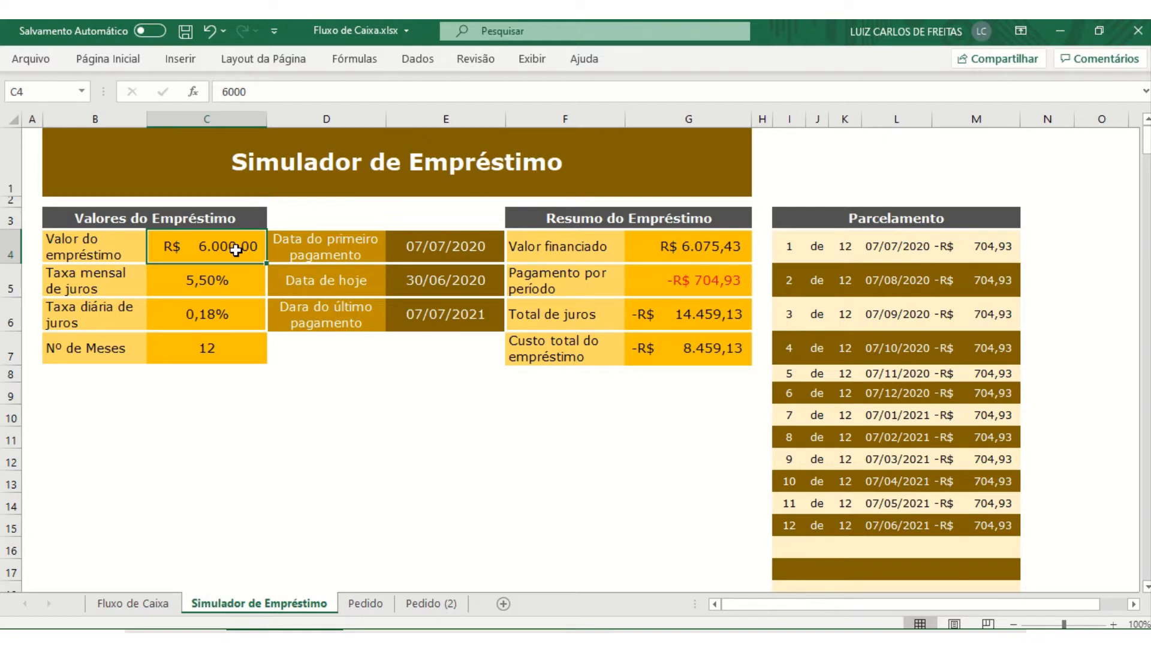
left_click(150, 605)
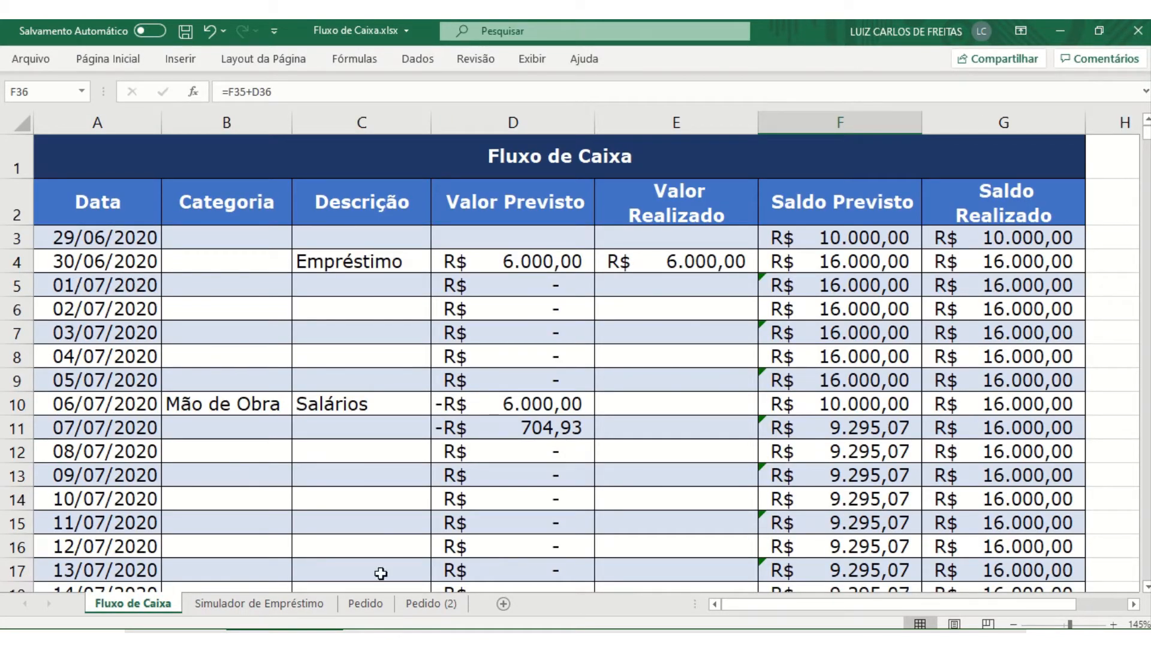
left_click(259, 603)
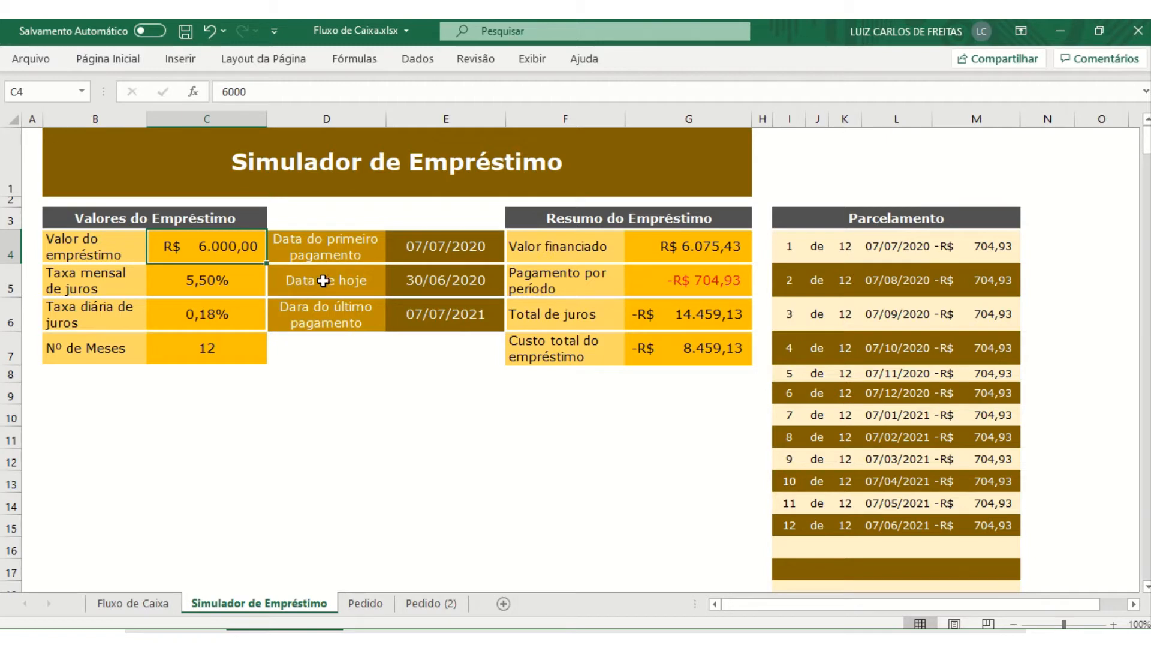
- Examine the first payment date and loan amount in the simulator and the Valor financiado formula in G4
left_click(342, 247)
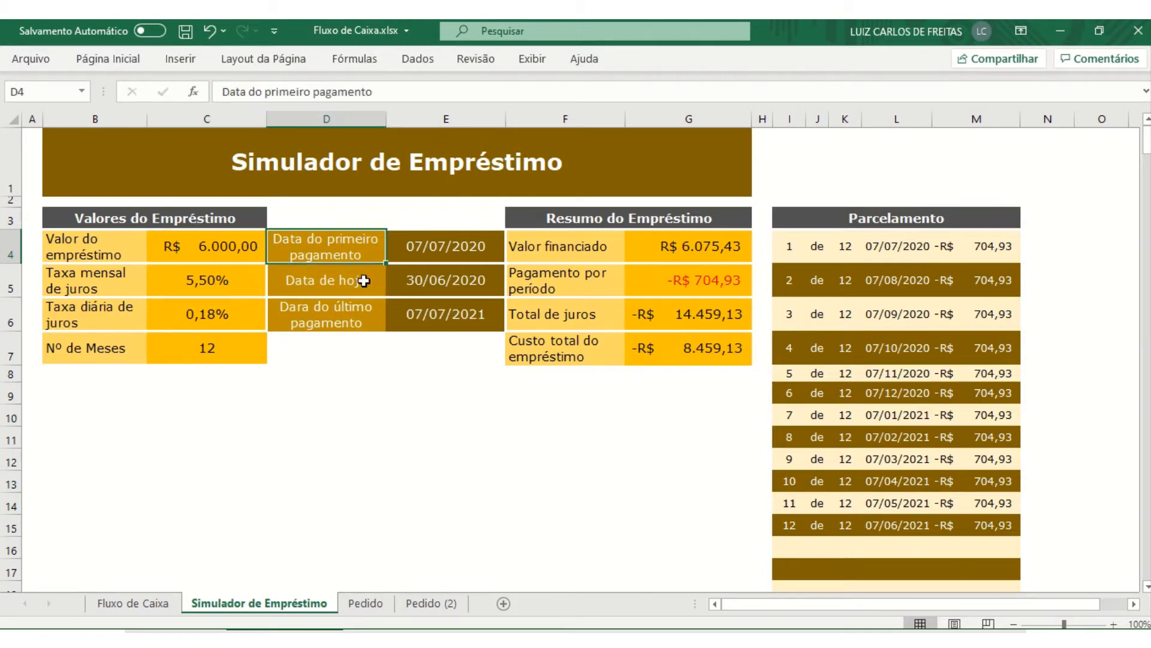
left_click(431, 254)
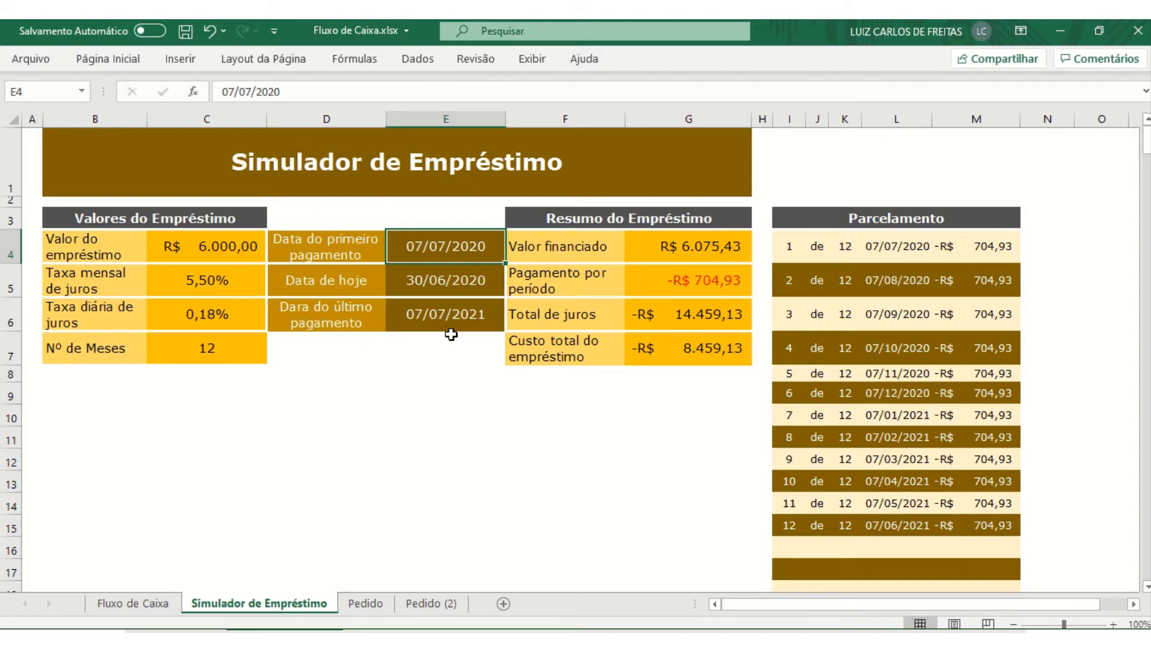
left_click(223, 245)
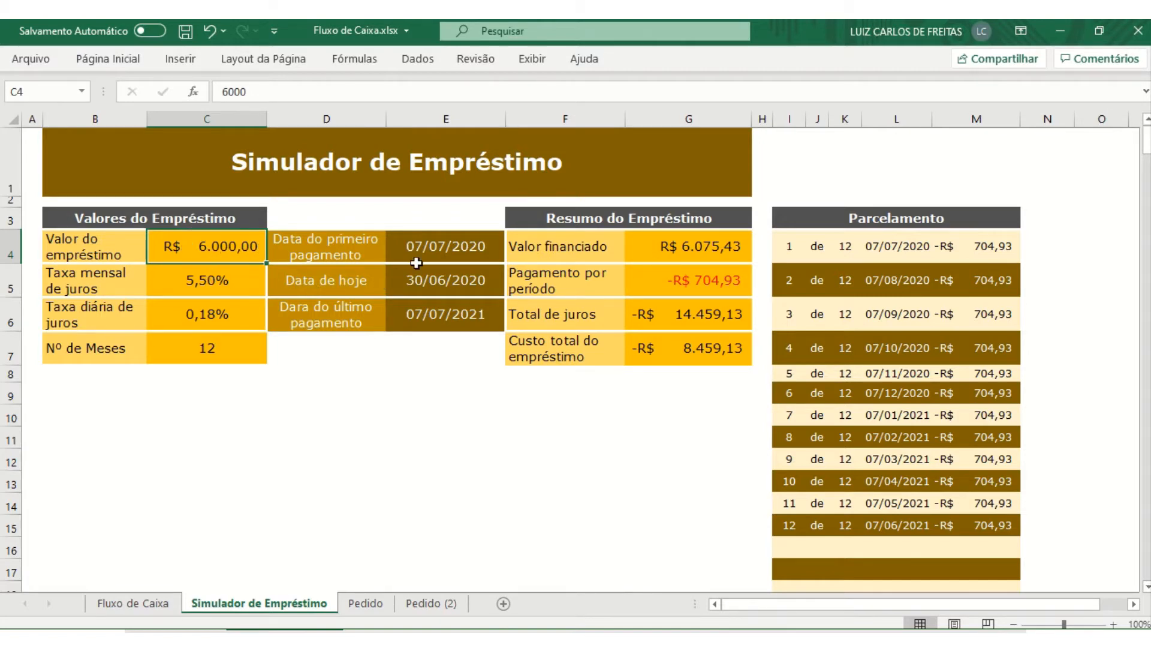
left_click(722, 258)
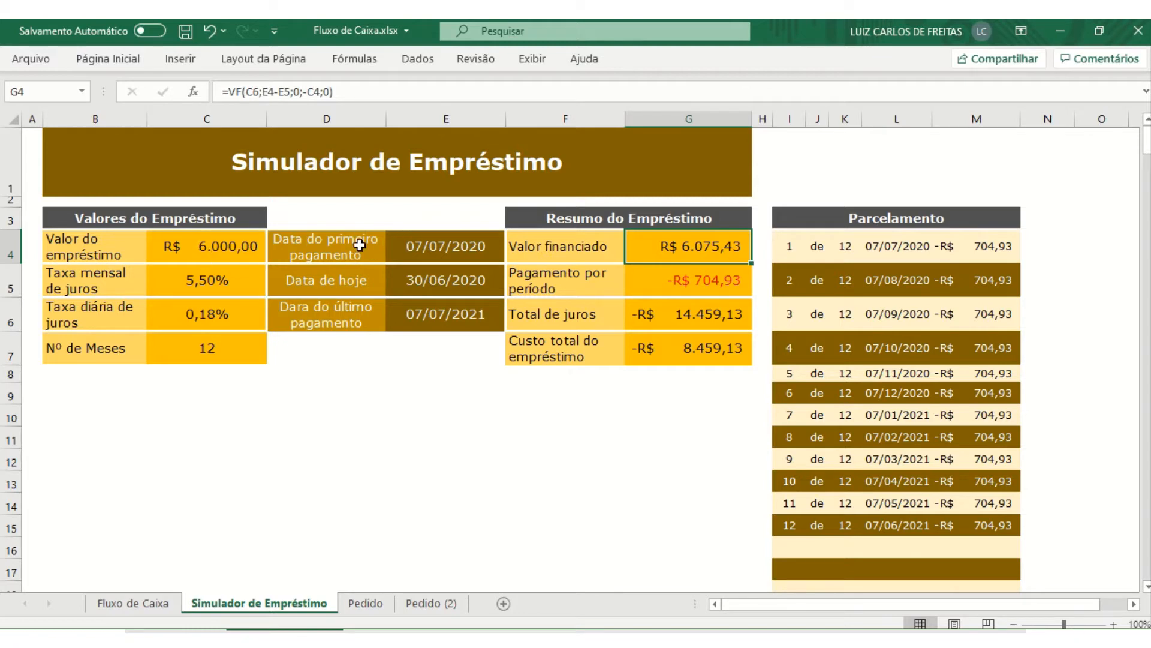
left_click(249, 250)
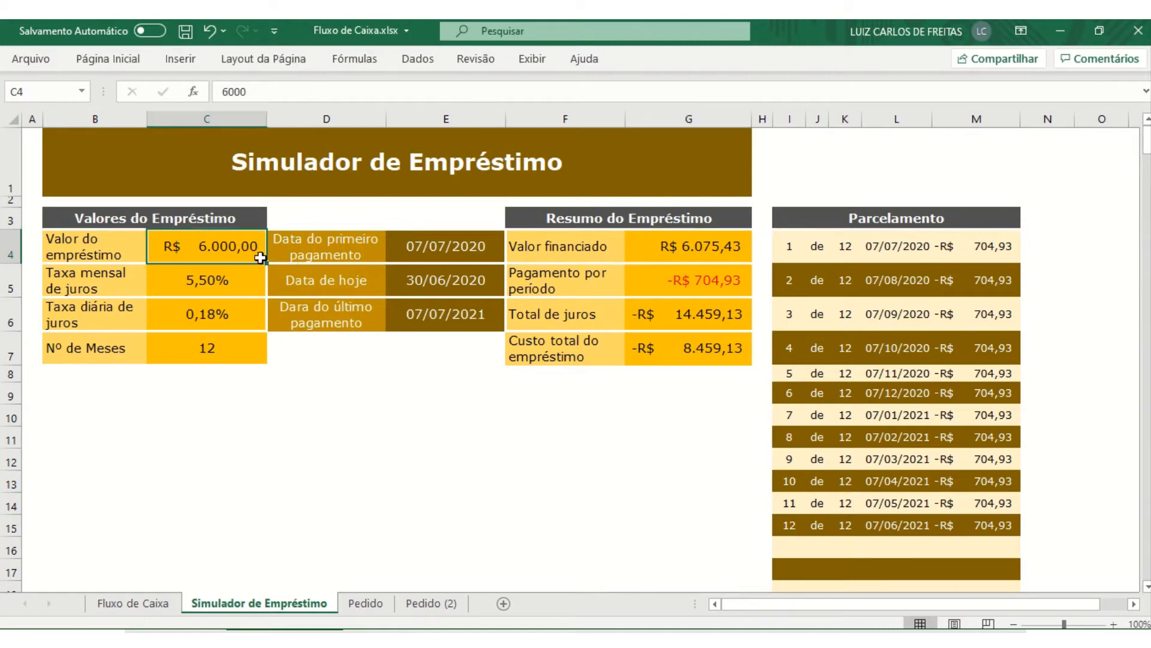
left_click(439, 244)
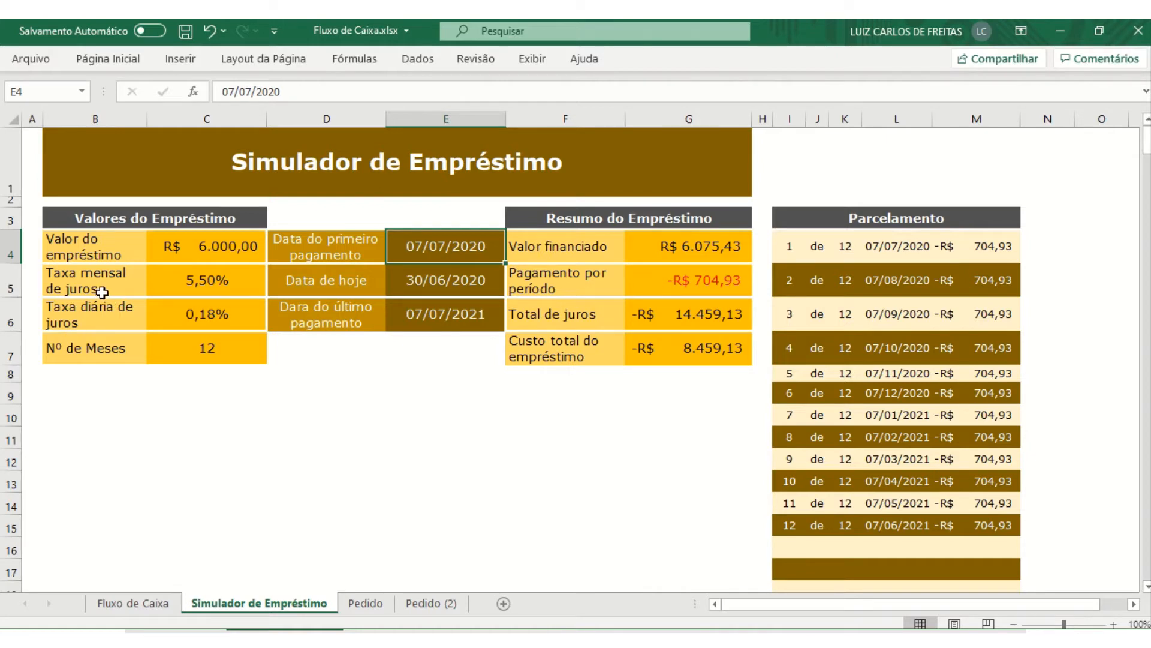
- Inspect the Taxa mensal de juros and how the Taxa diária de juros formula in C6 derives from it
left_click(235, 283)
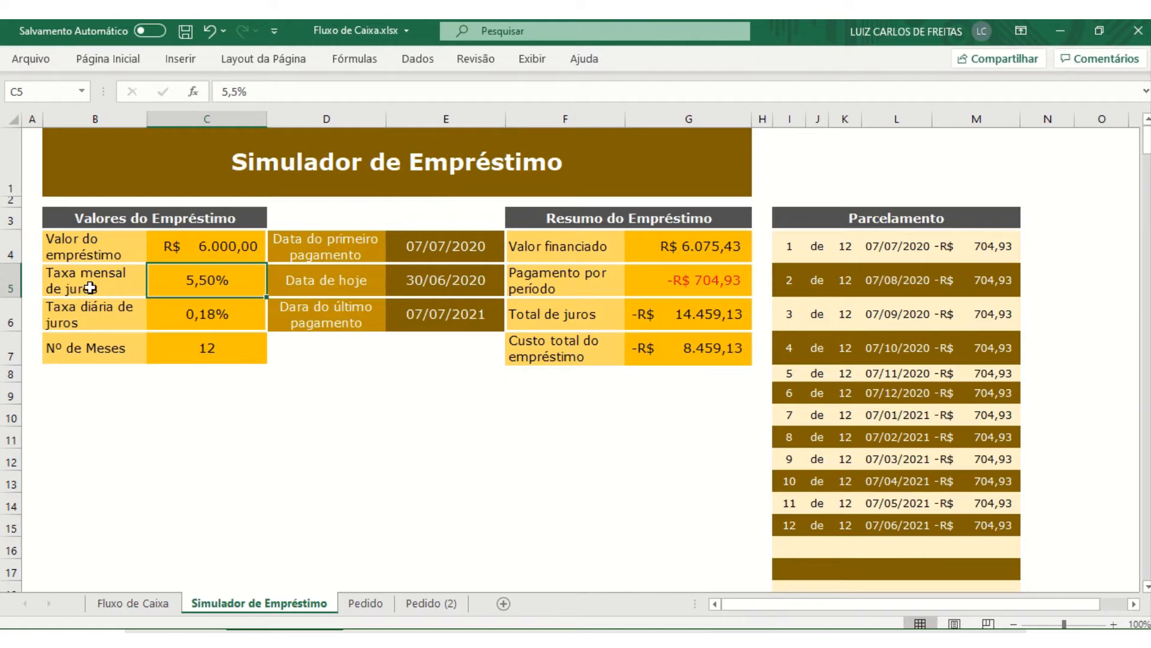
left_click(101, 326)
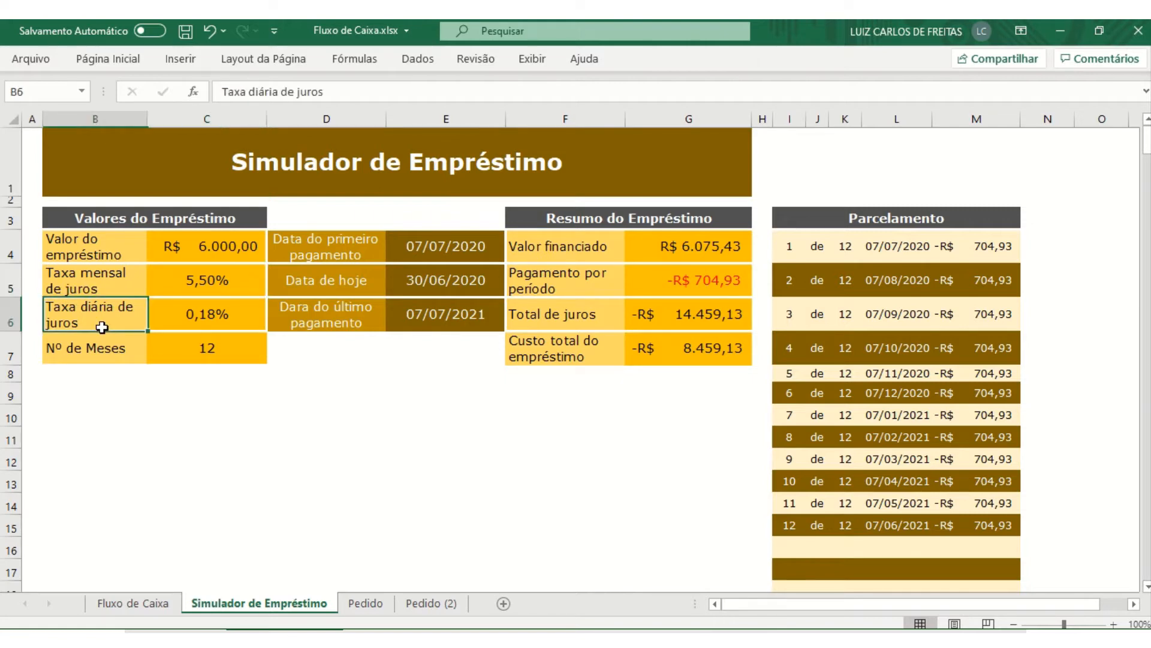
left_click(180, 313)
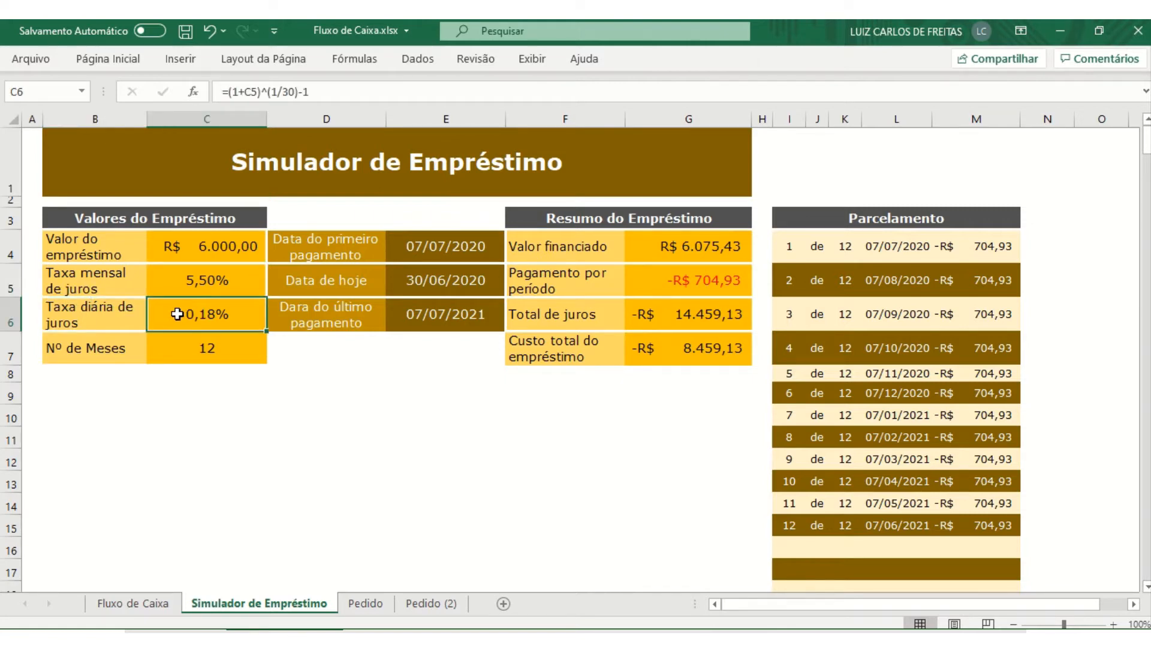
double_click(177, 314)
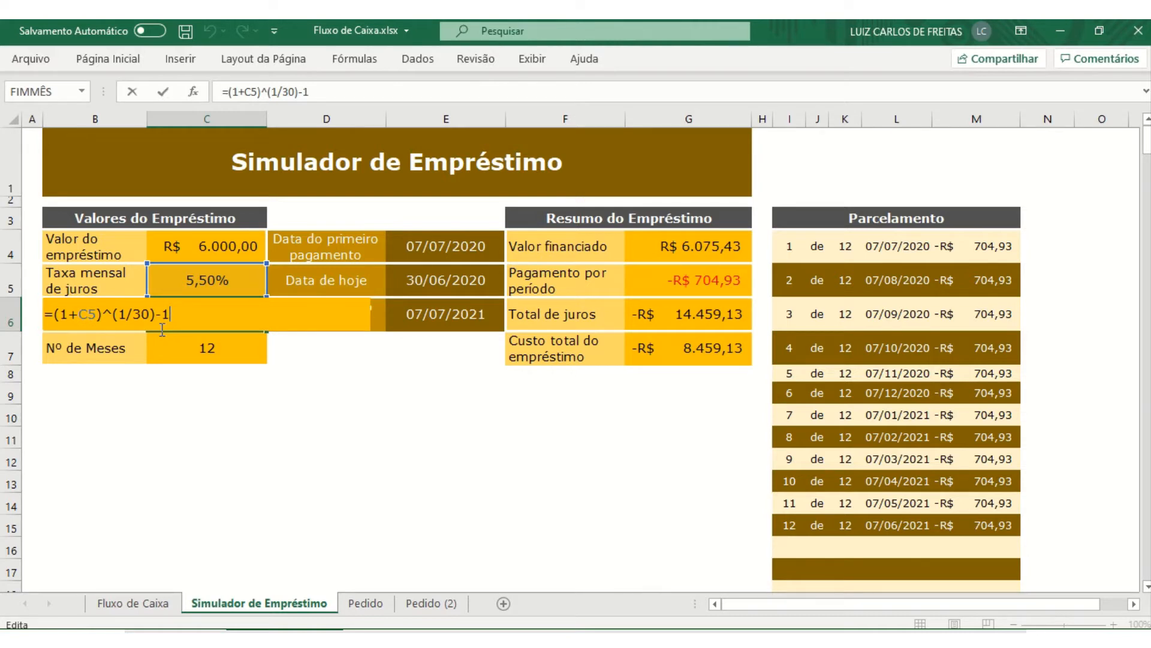
key("Return")
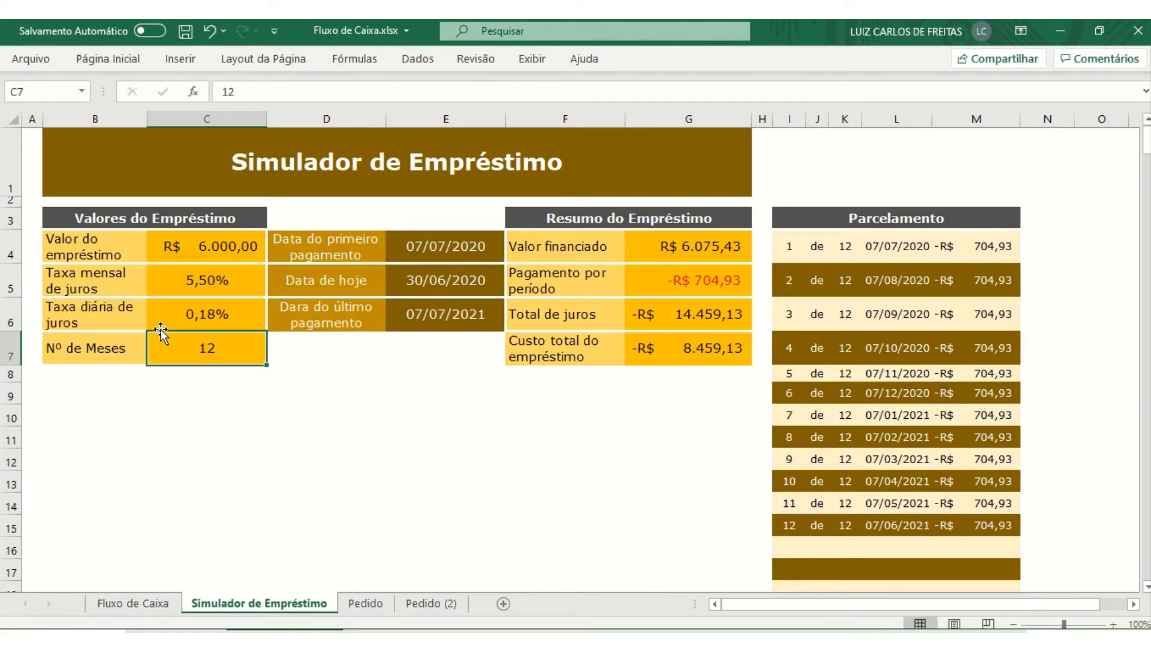
left_click(215, 316)
left_click(205, 278)
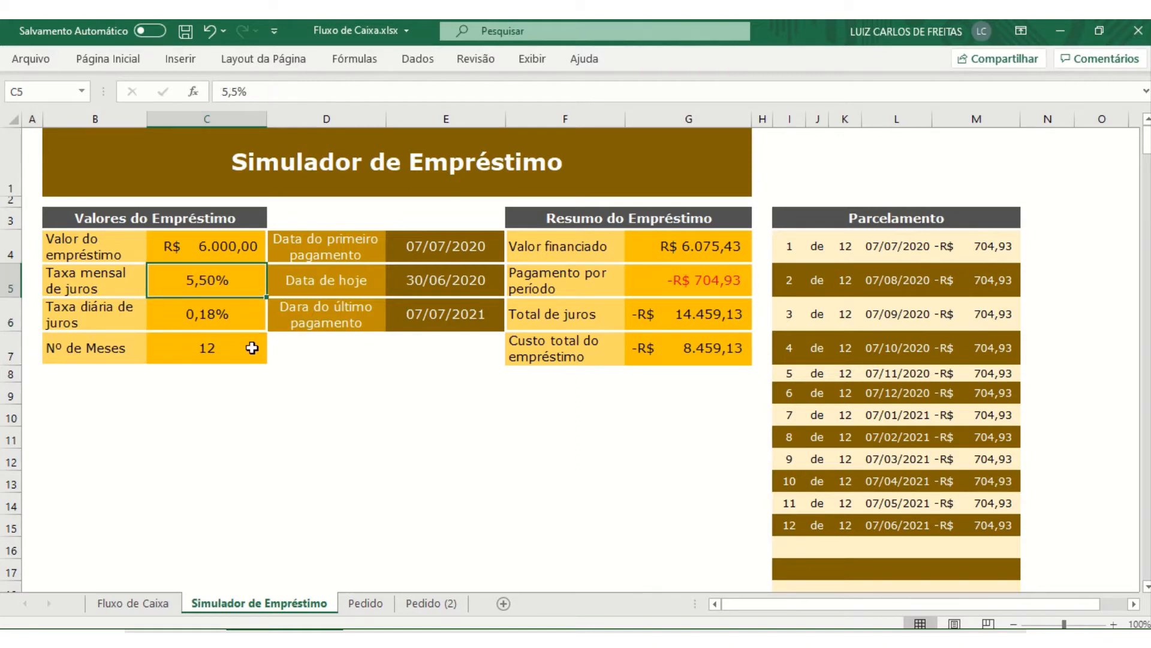
- Review the Nº de Meses, first payment date and Data de hoje cells and the formula for the last payment date in E6
left_click(206, 352)
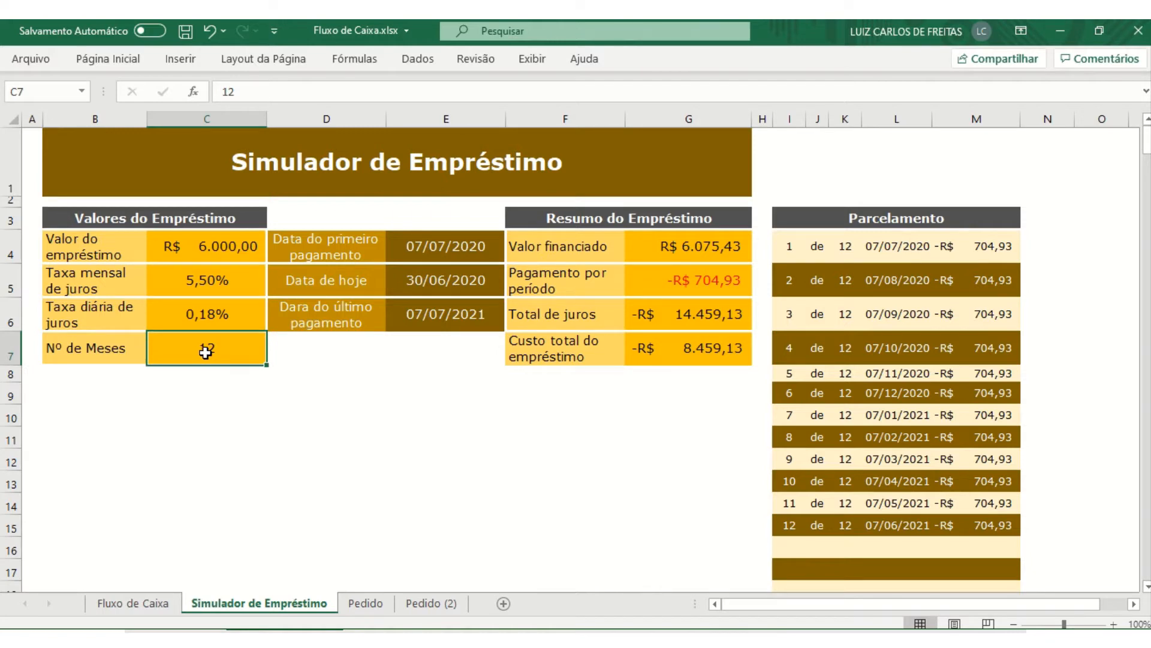
left_click(420, 247)
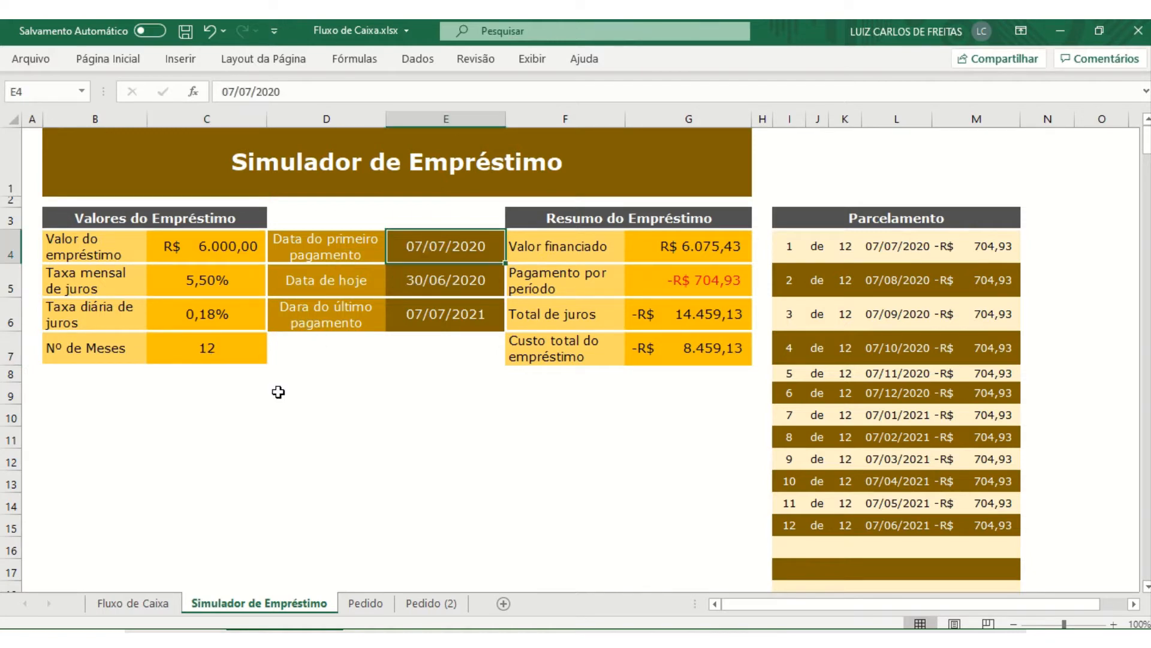
left_click(408, 281)
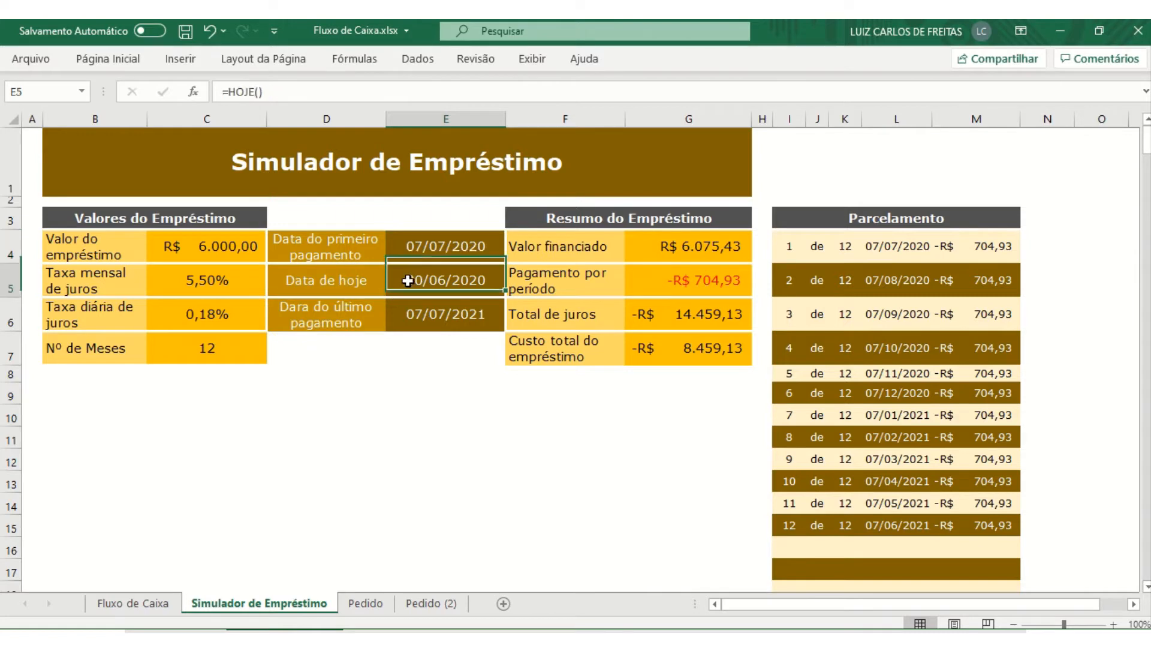
left_click(449, 255)
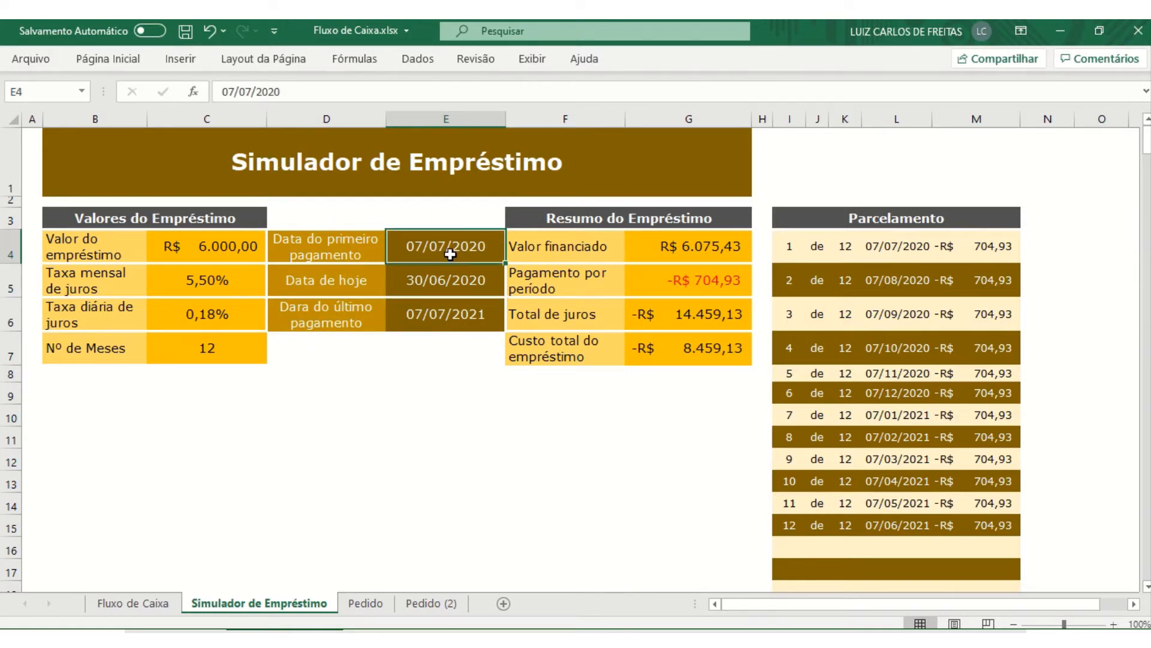
left_click(432, 318)
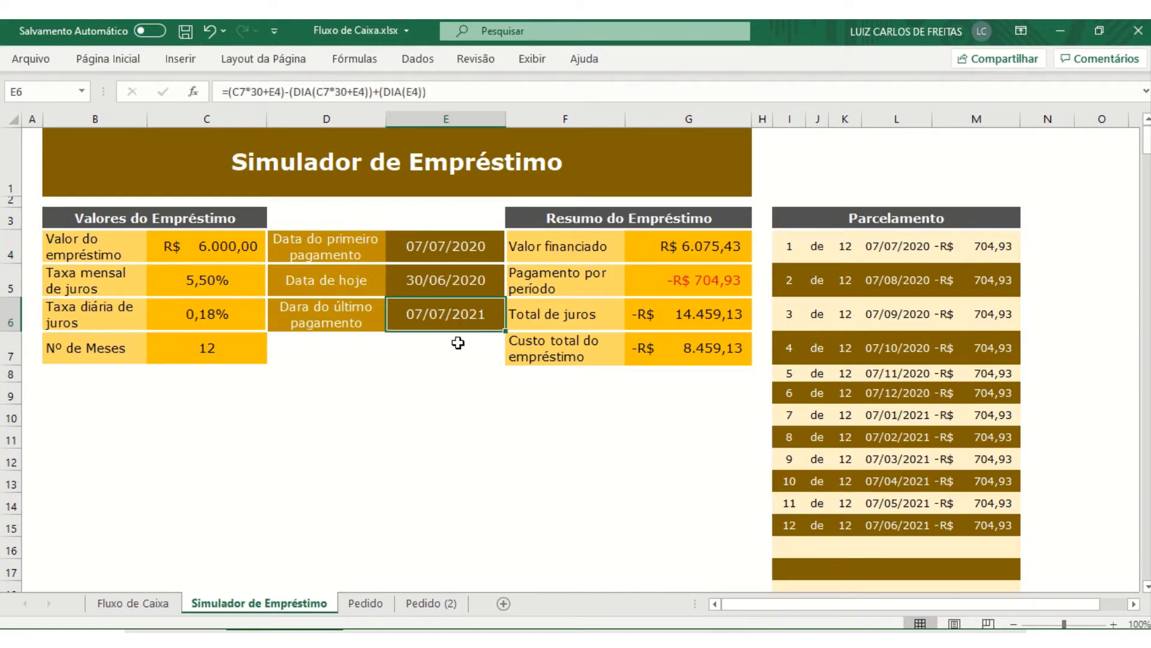
left_click(445, 285)
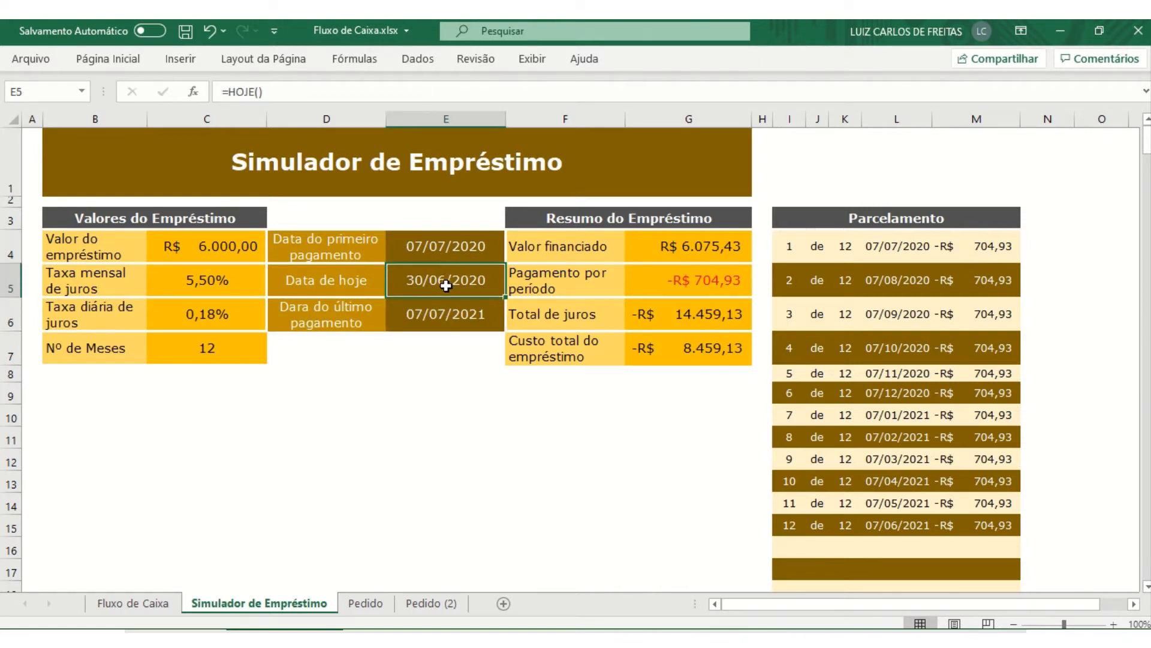
left_click(425, 318)
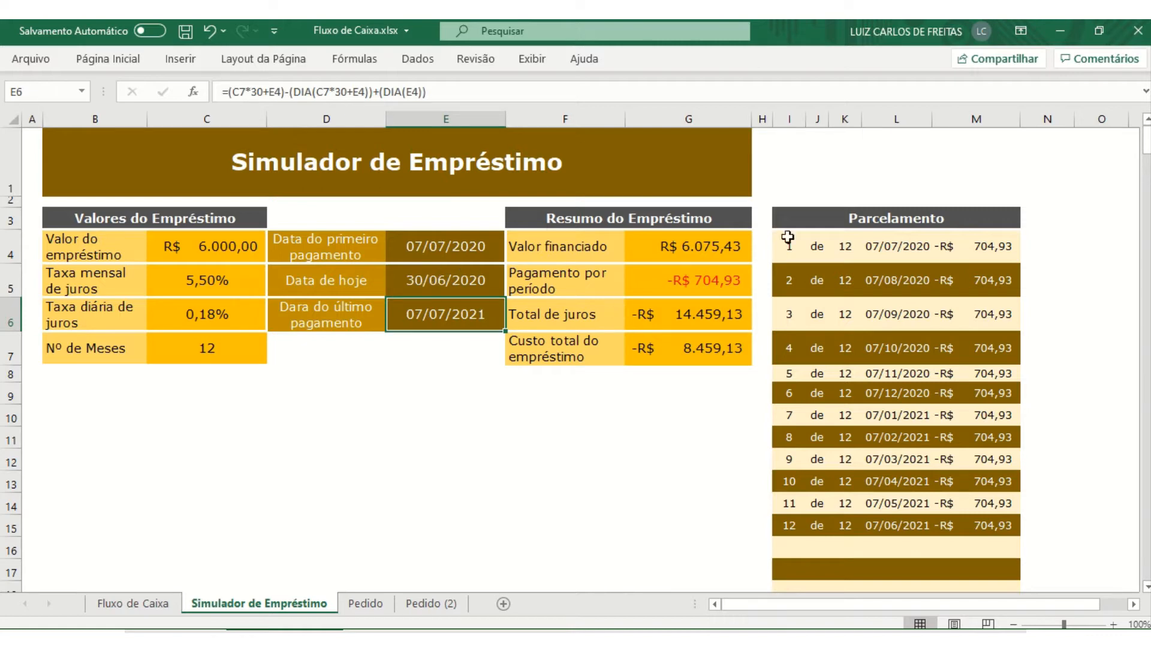
- Examine the cell references in the Valor financiado (VF) and Pagamento por período (PGTO) formulas in G4 and G5
left_click(725, 244)
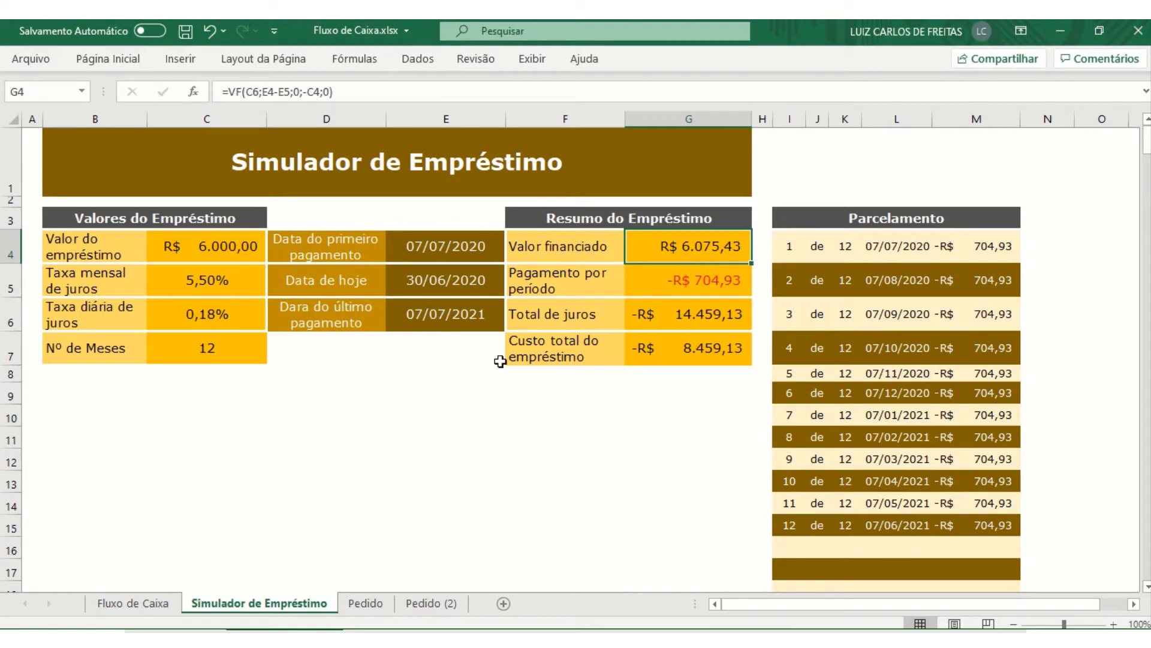
left_click(702, 281)
left_click(689, 250)
left_click(711, 298)
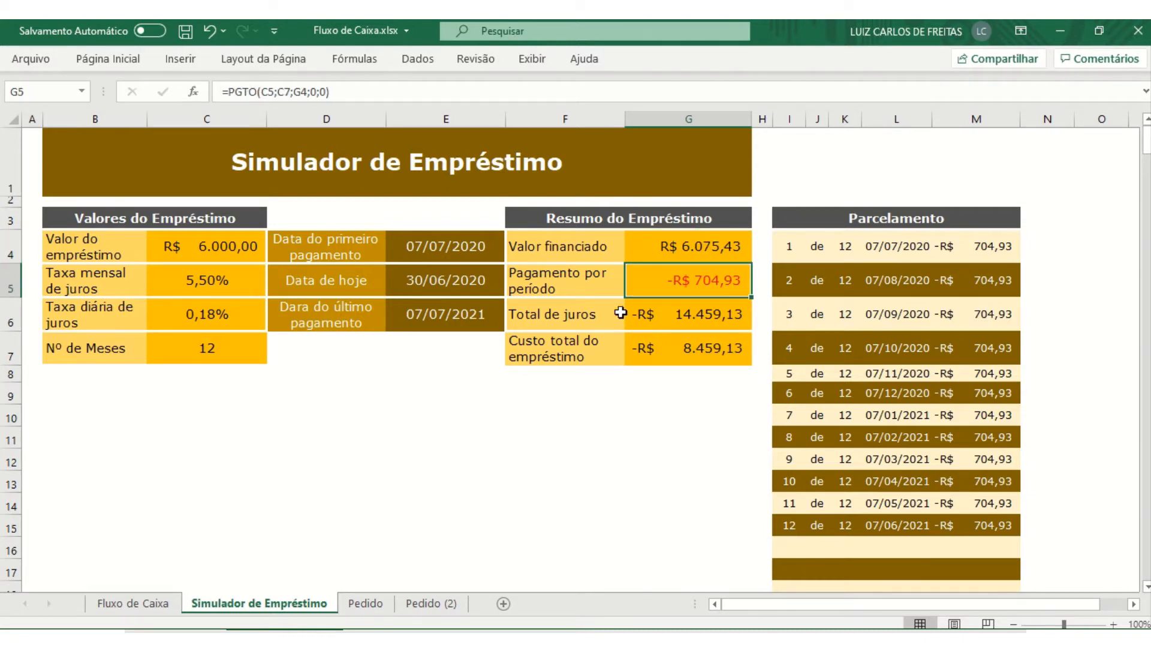
left_click(680, 243)
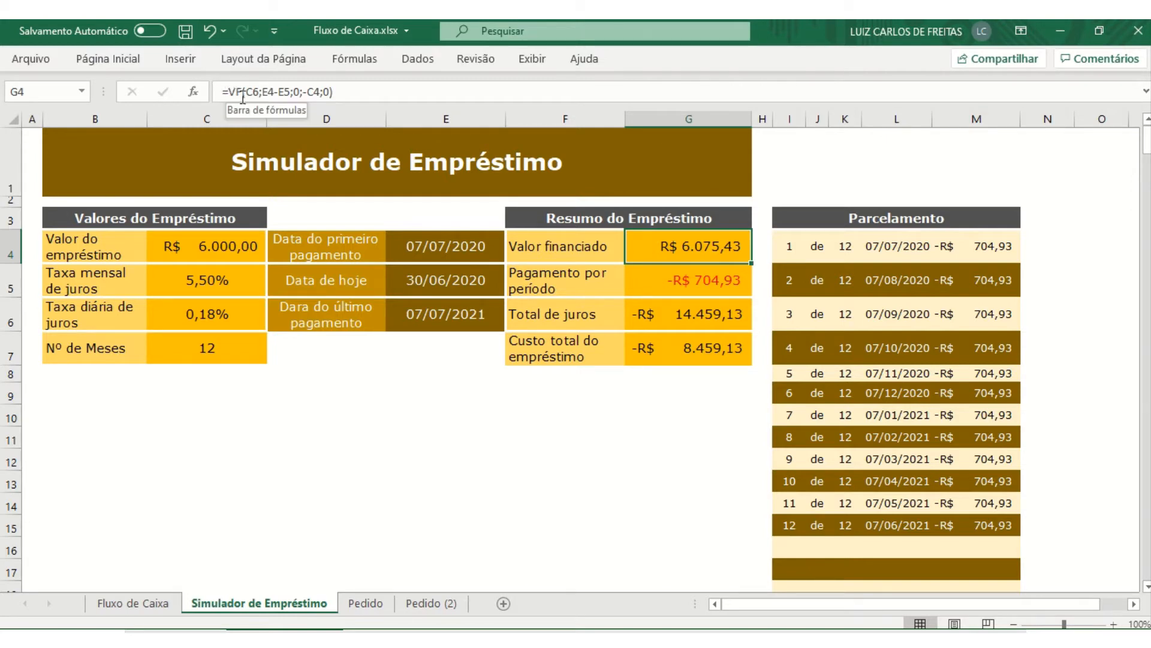
key("F2")
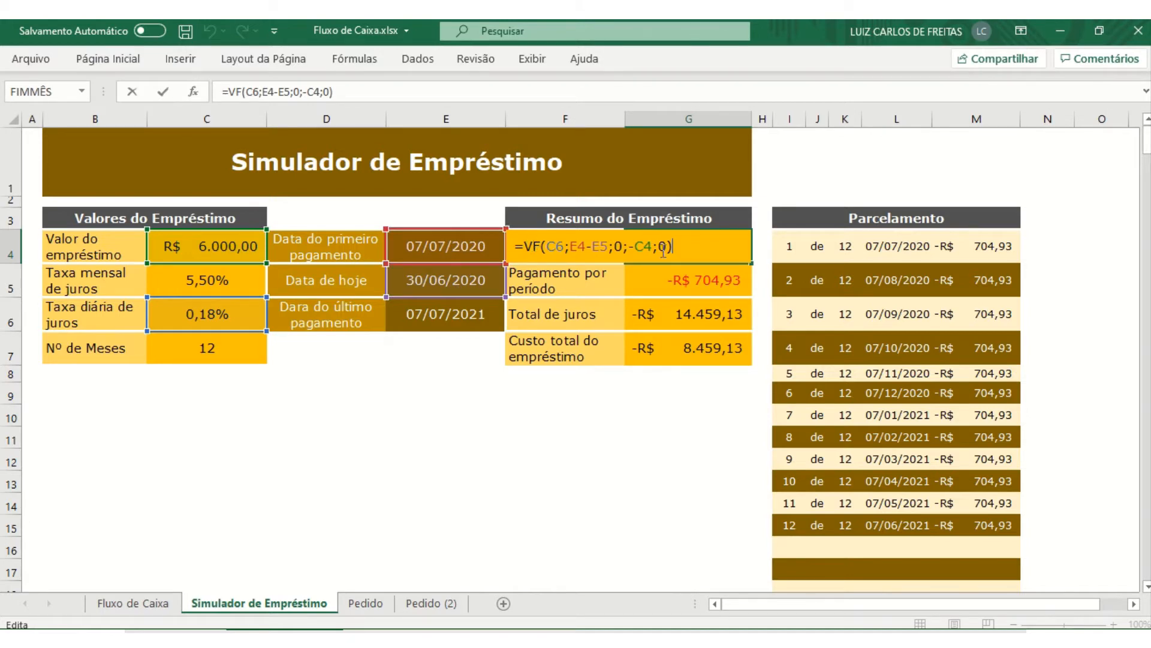
key("Return")
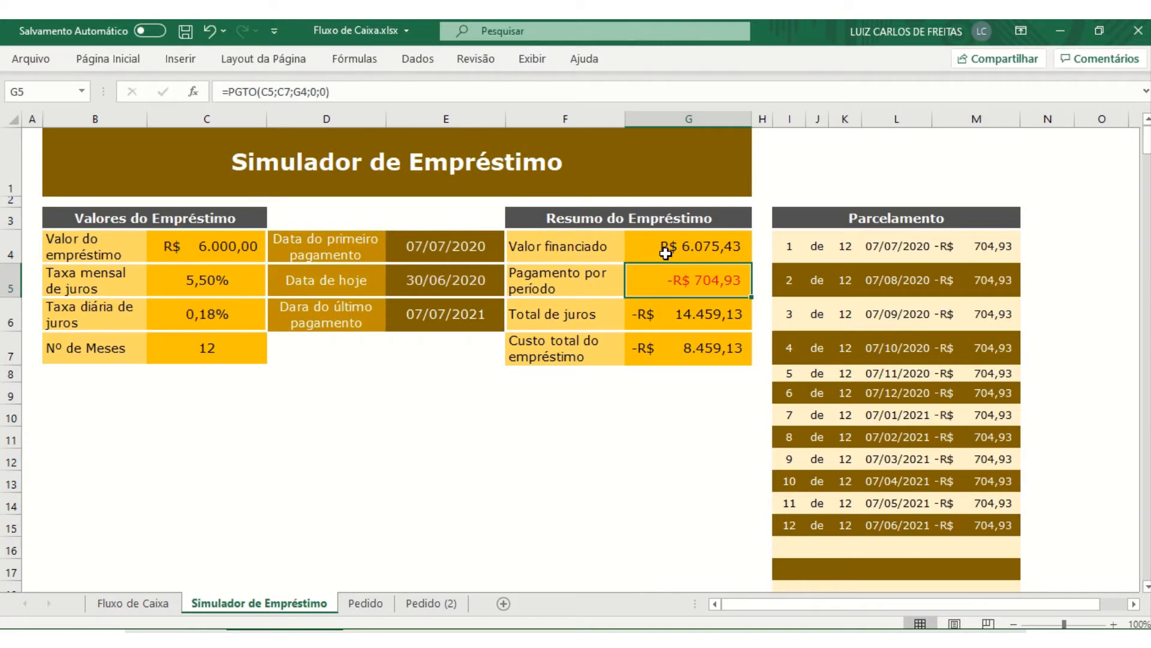
double_click(671, 275)
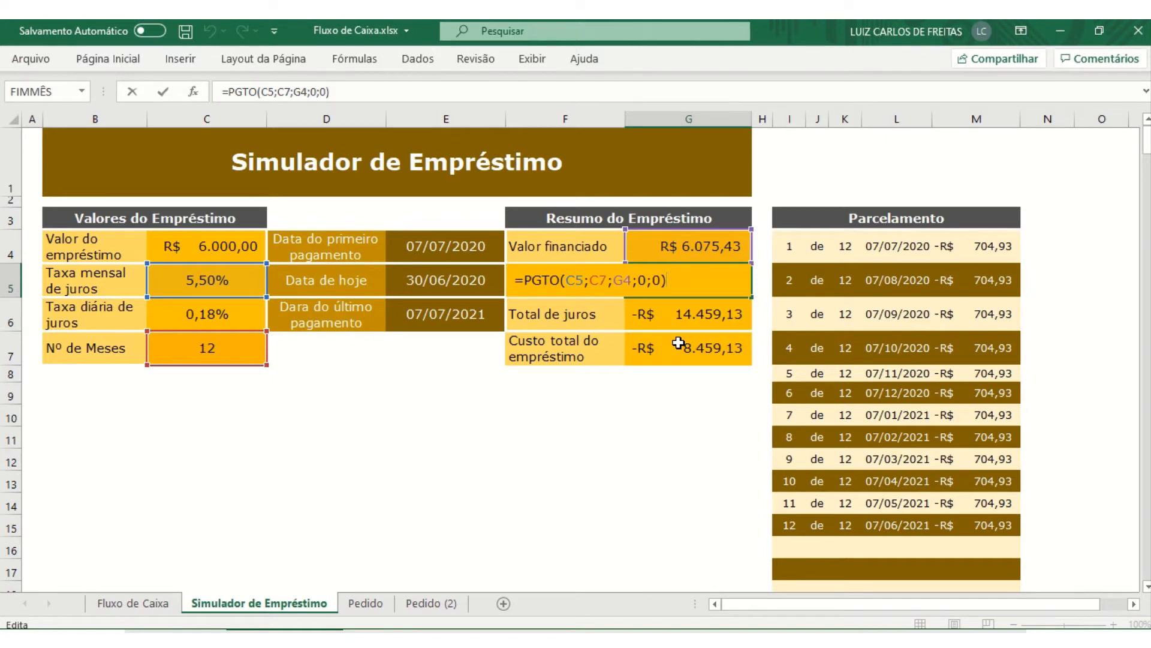
key("Return")
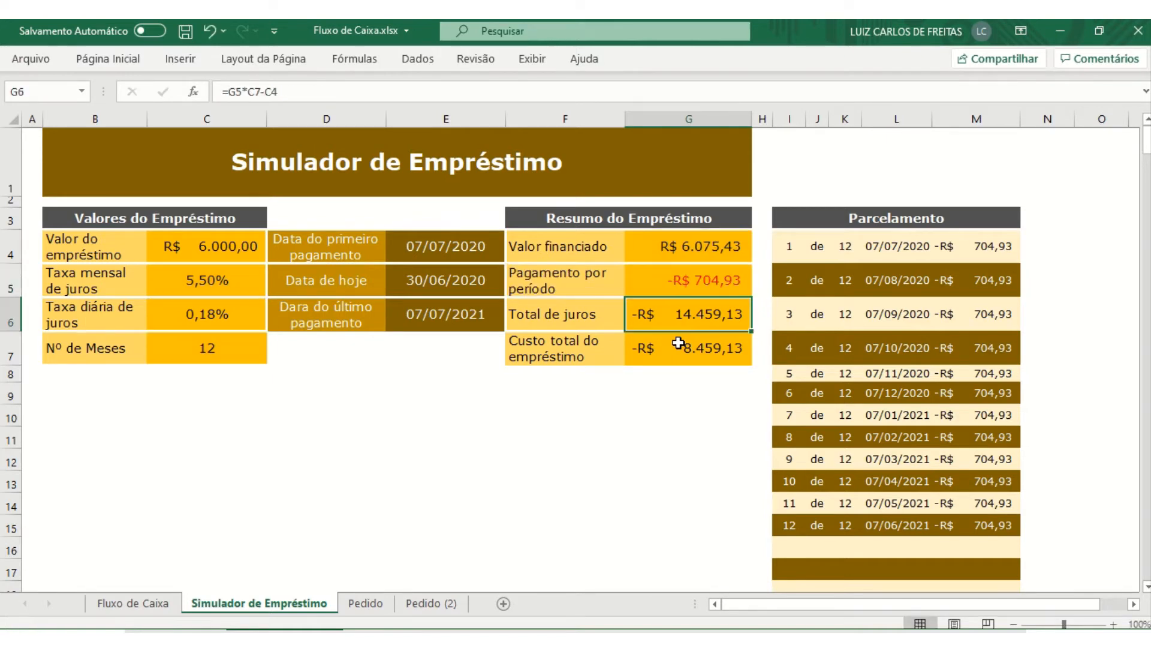
- Review the Taxa and Nper arguments of the VF function in G4, keeping the summary cells uncovered
left_click(673, 251)
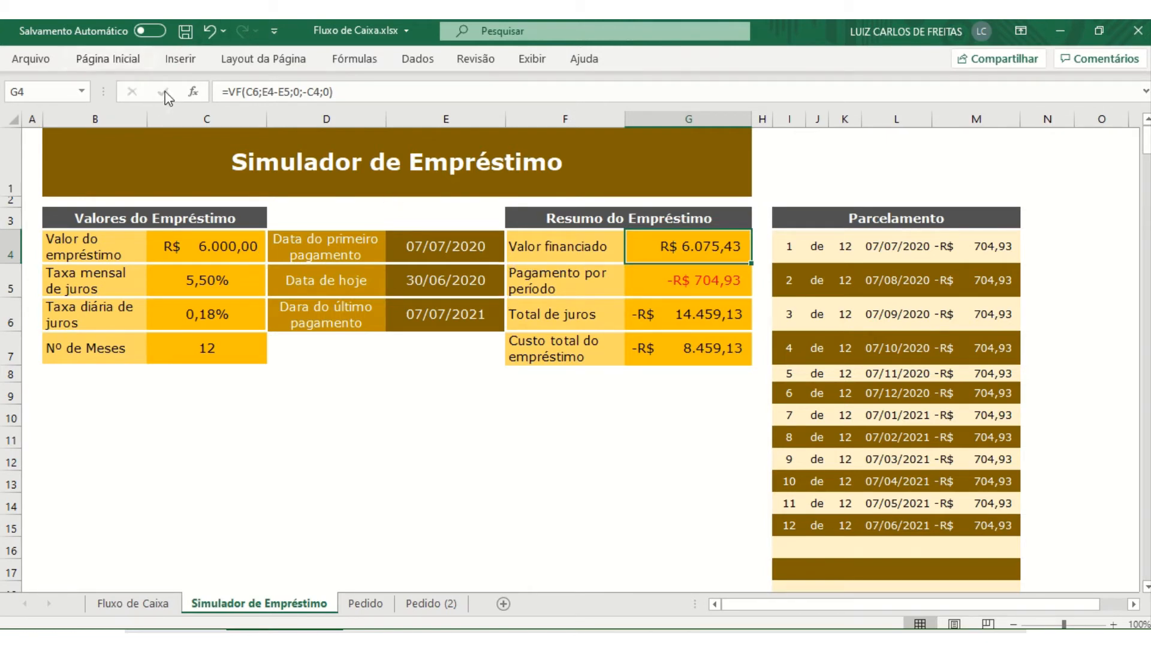
left_click(193, 91)
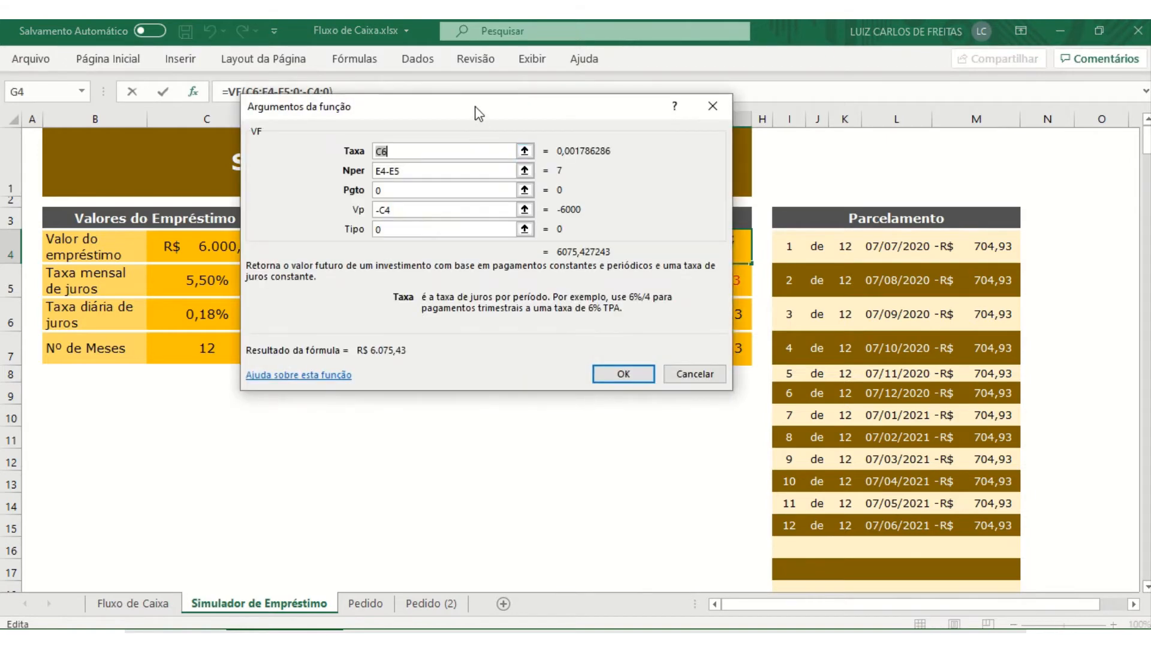
left_click_drag(476, 109, 467, 379)
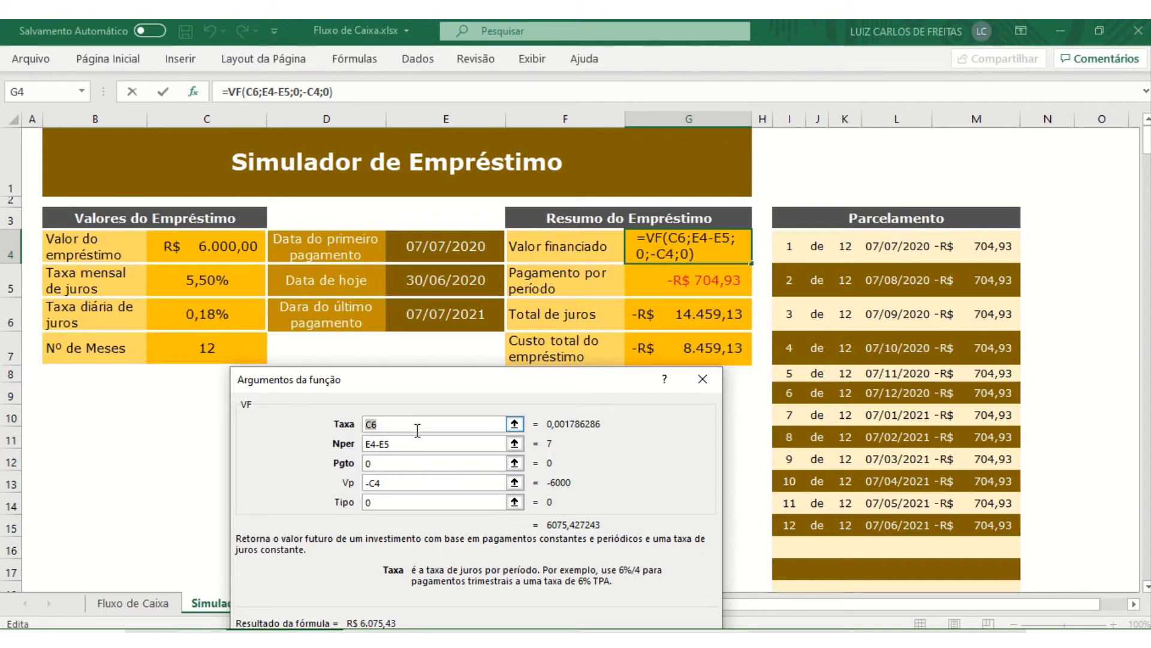
key("Tab")
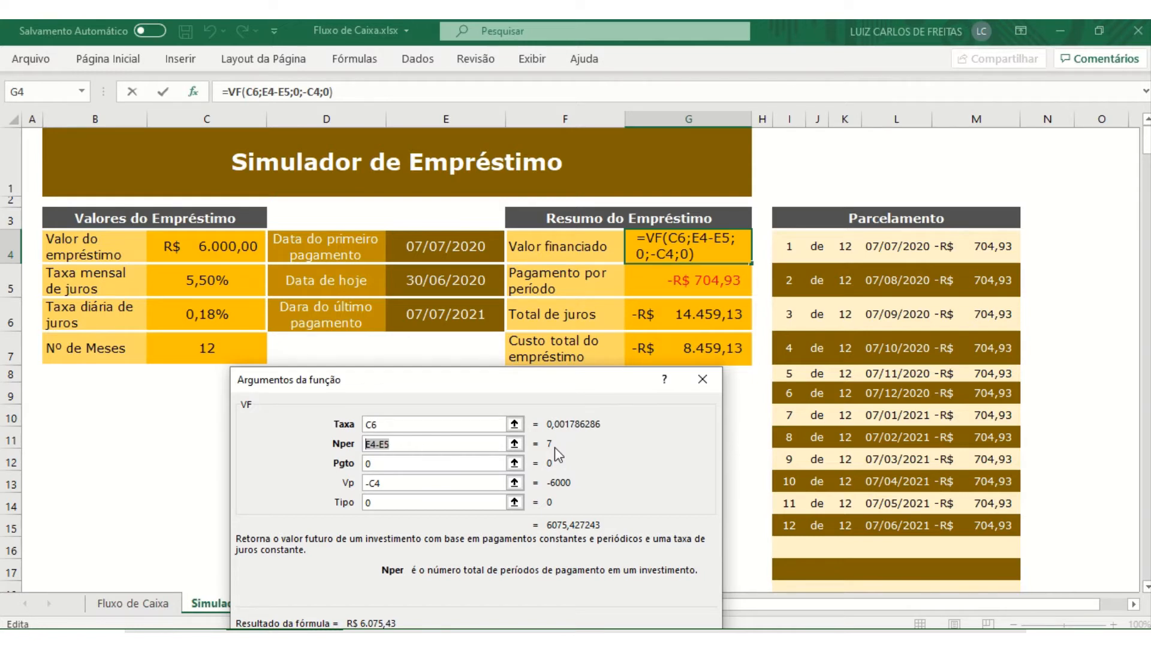
left_click(633, 642)
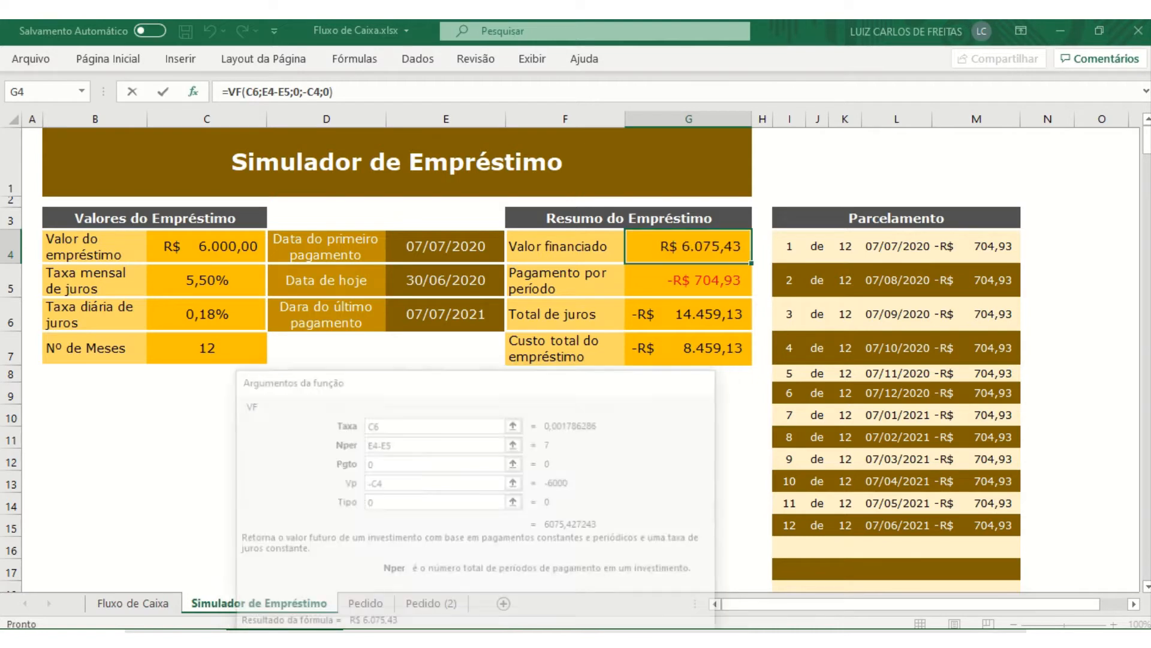
- Enter 1 in the empty cell E7 and format it as Data Abreviada
left_click(316, 413)
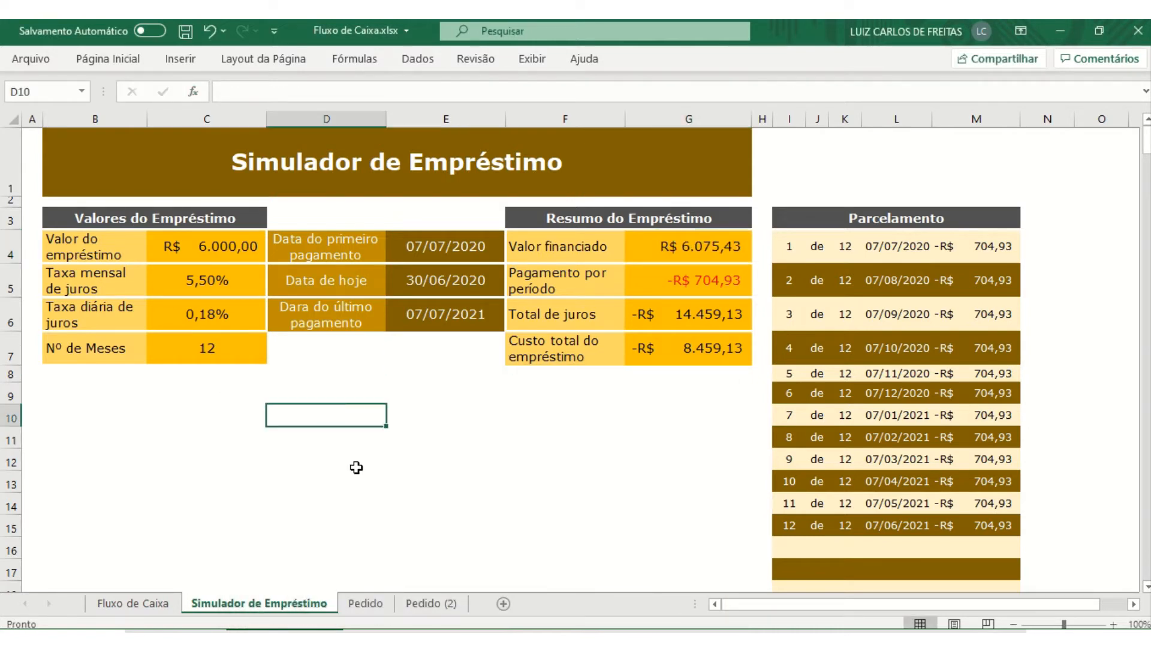
left_click(420, 356)
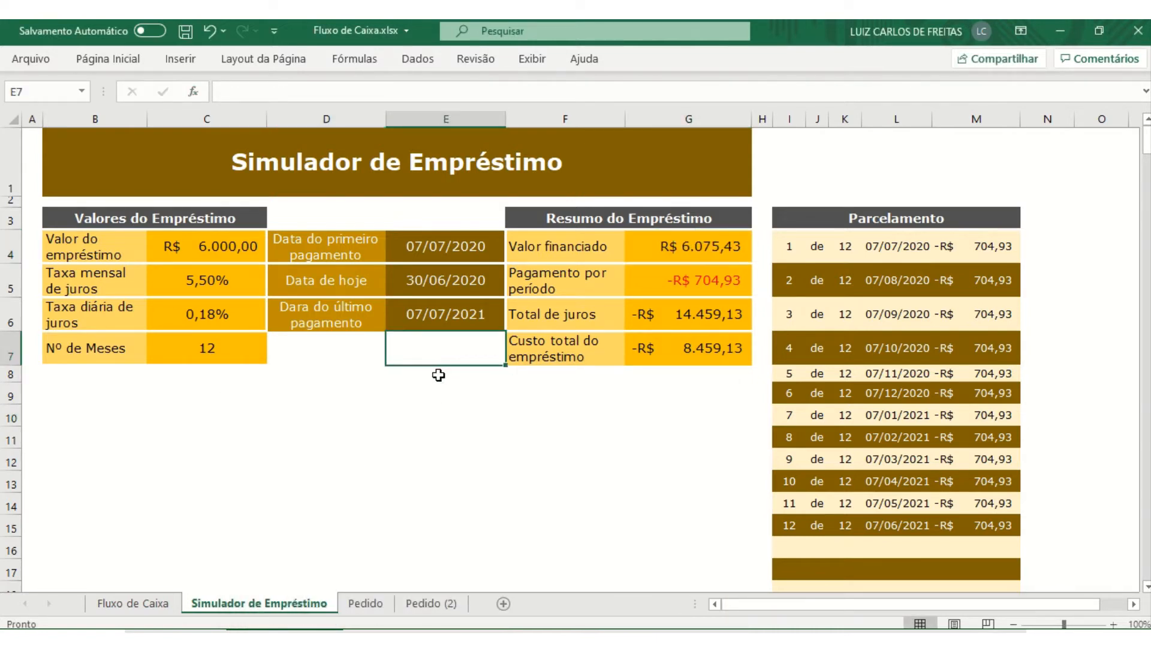
type("1")
key("Return")
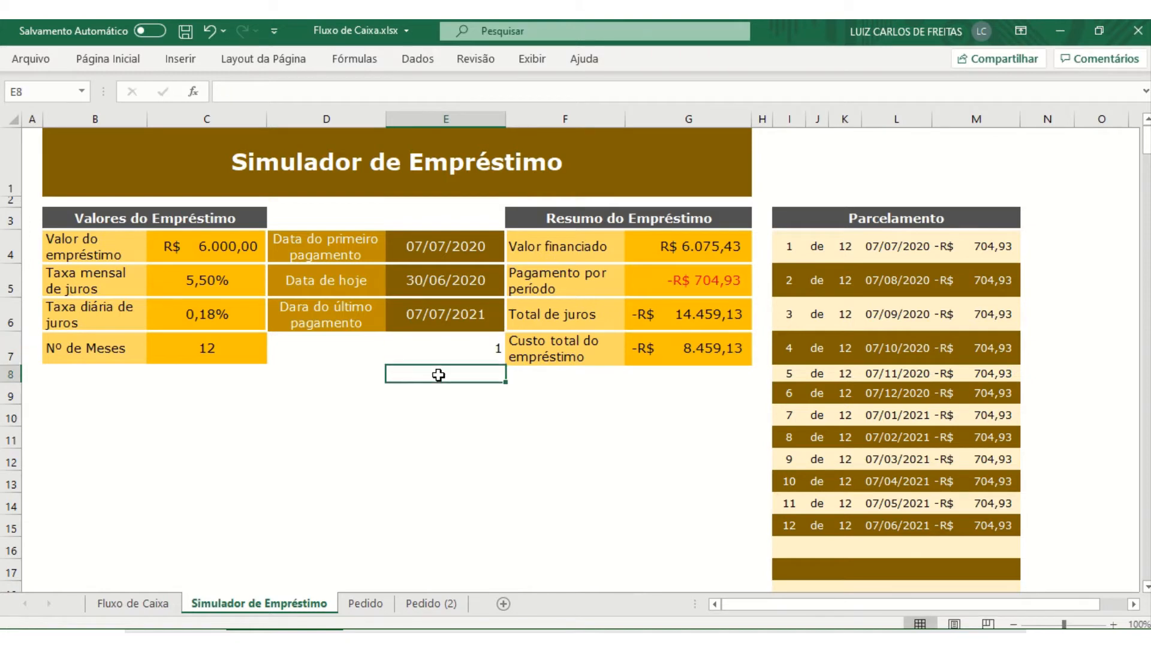
left_click(442, 351)
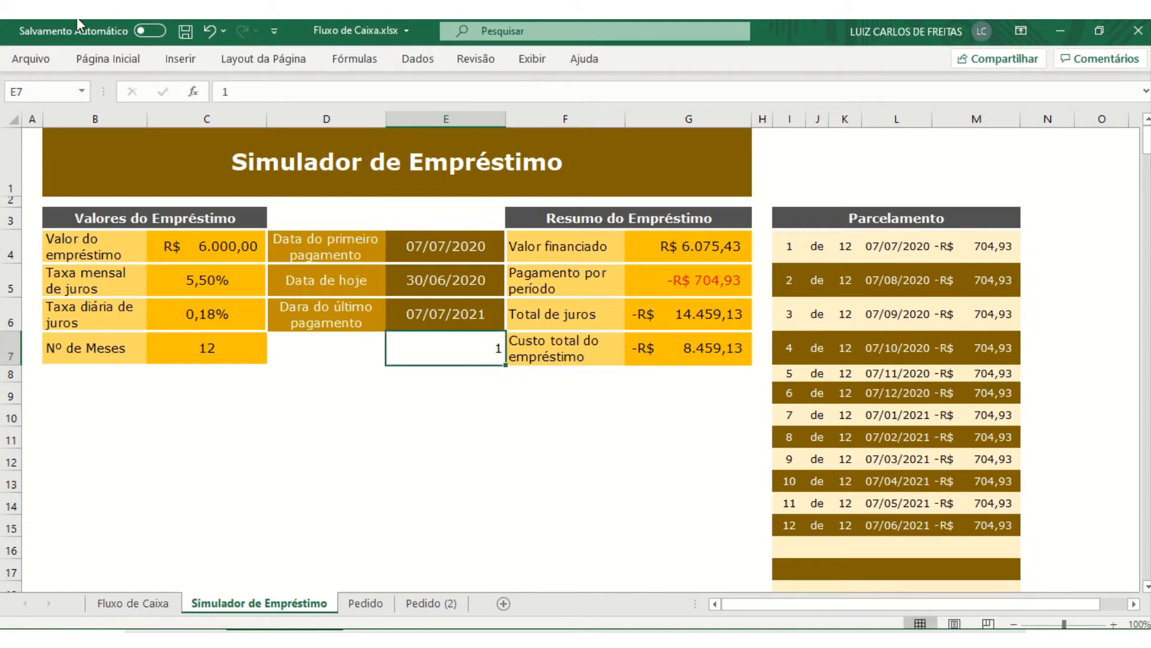
left_click(415, 58)
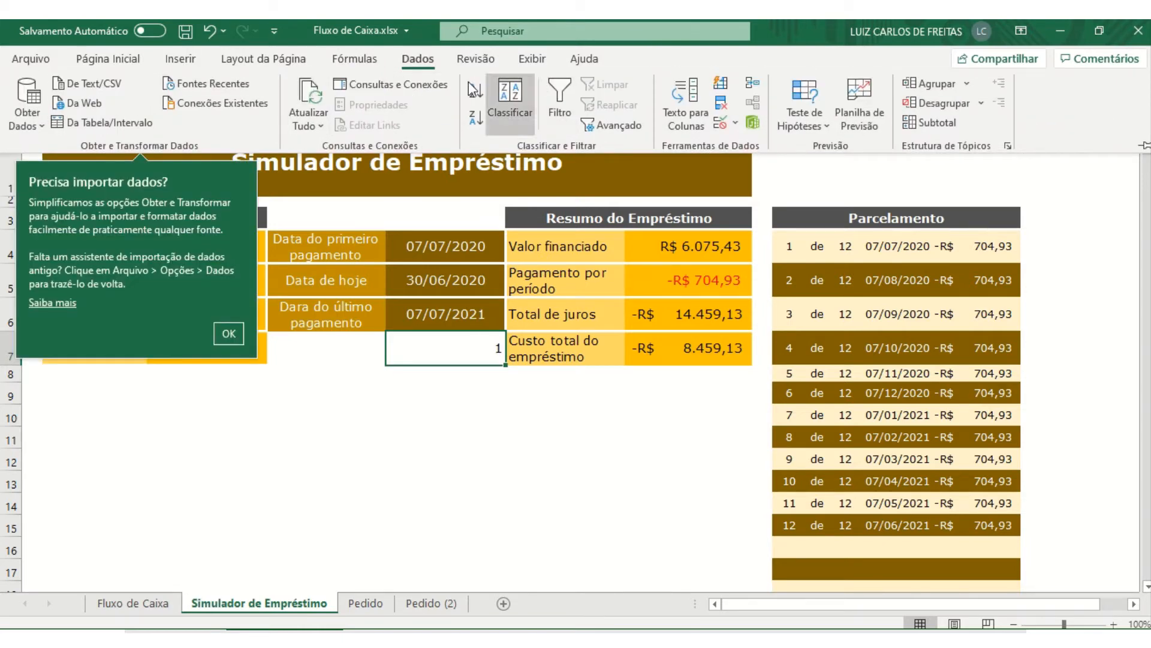
left_click(108, 58)
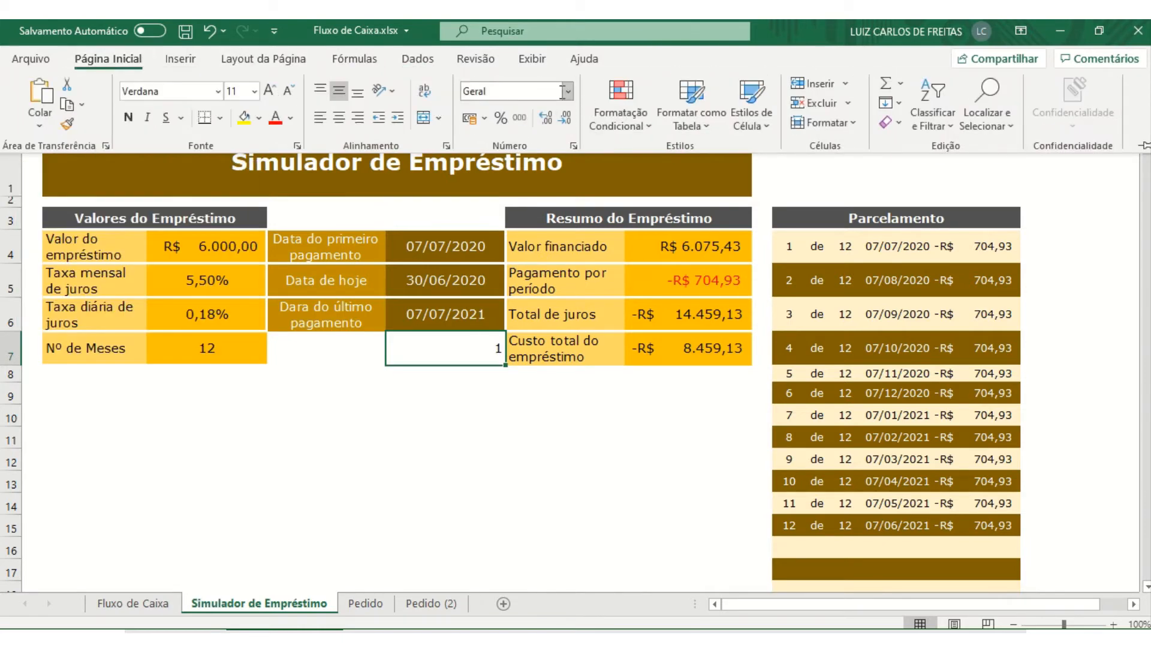
left_click(568, 91)
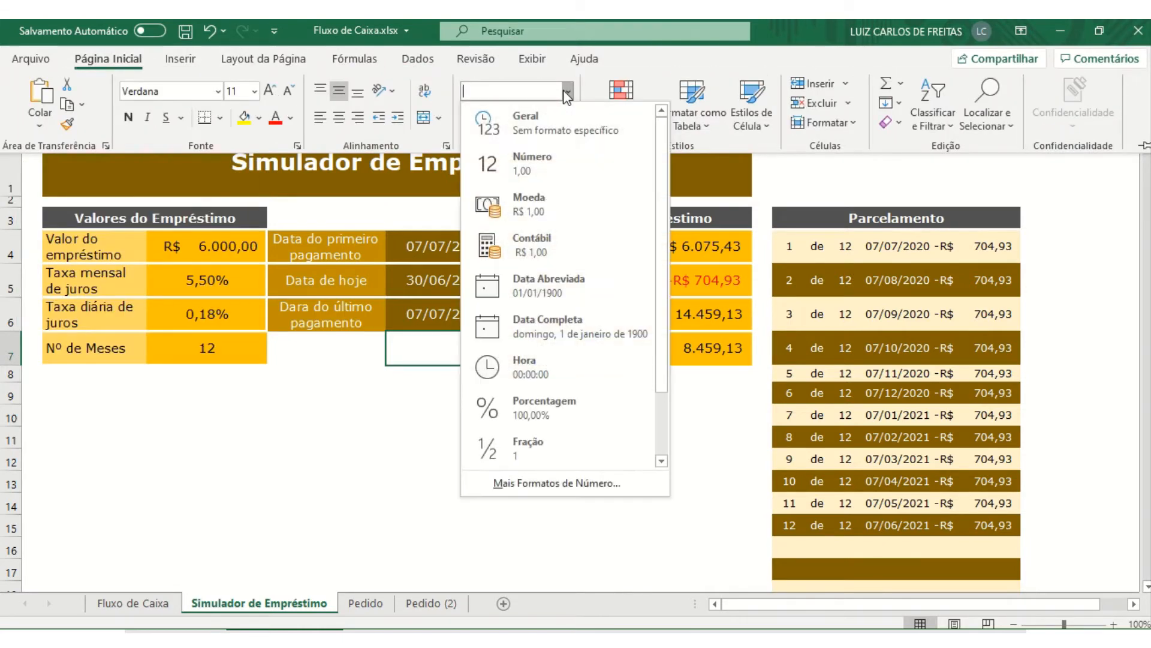
left_click(573, 288)
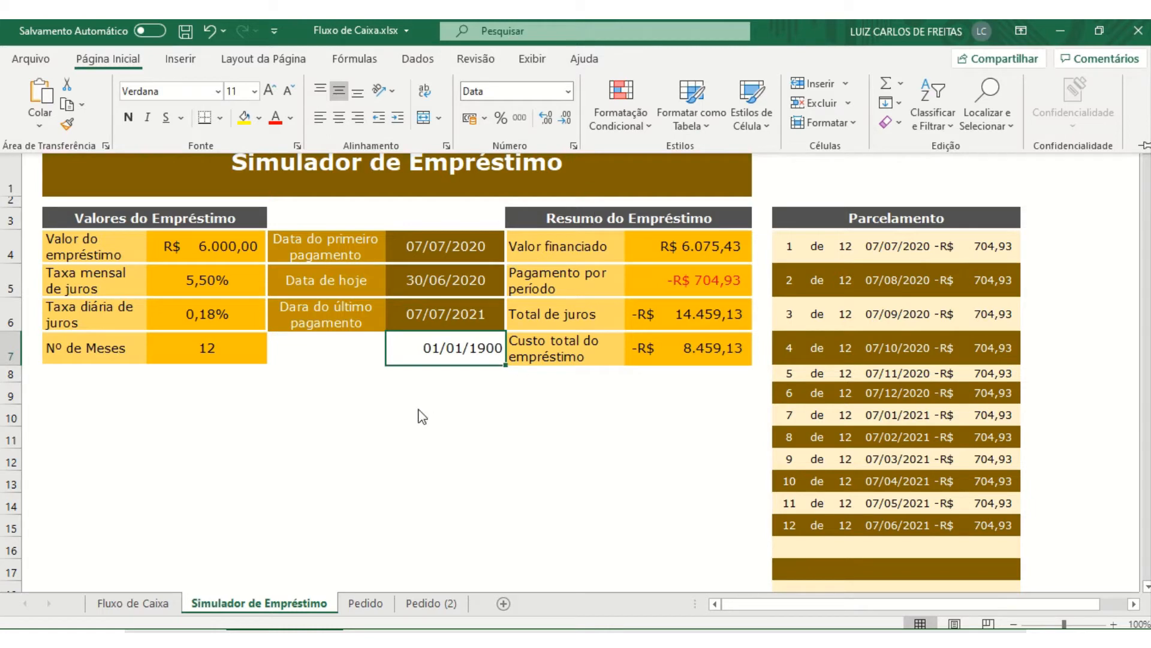
- Enter 2 in cell E8 and format it as Data Abreviada
left_click(442, 358)
left_click(454, 371)
type("2")
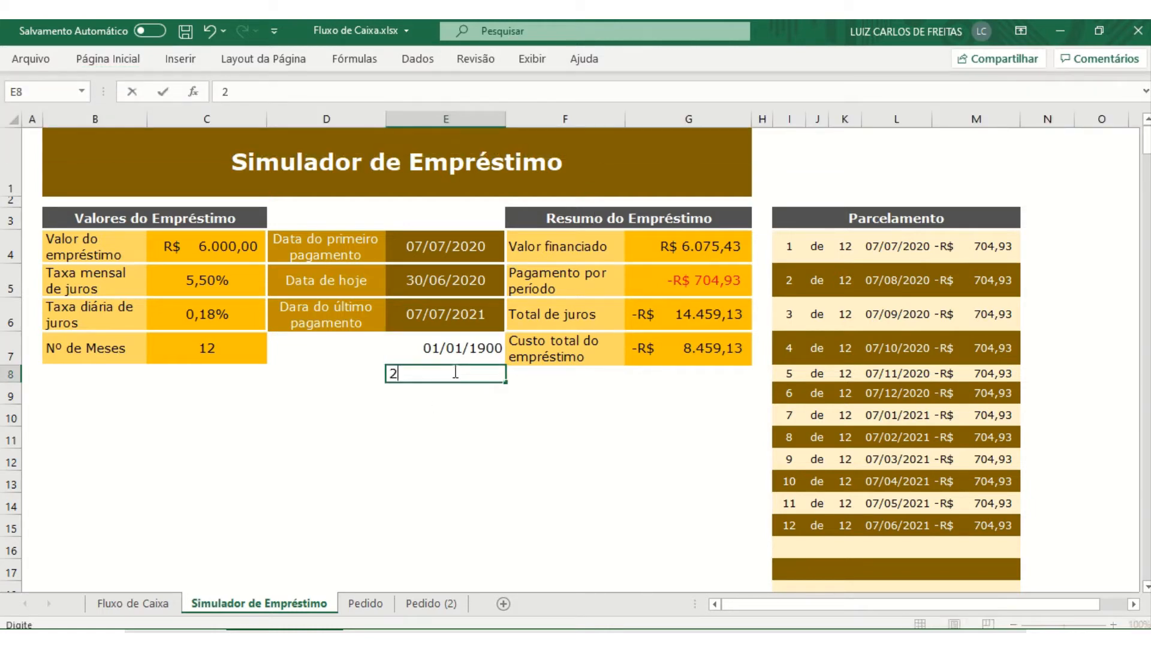
key("Return")
left_click(454, 372)
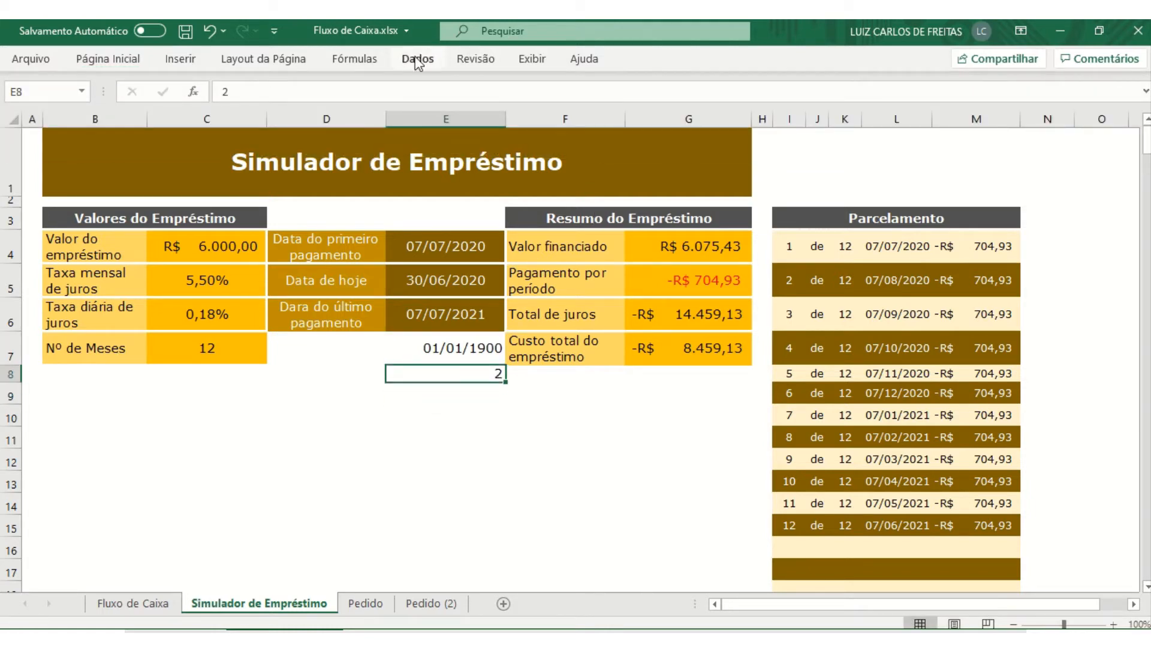
left_click(104, 61)
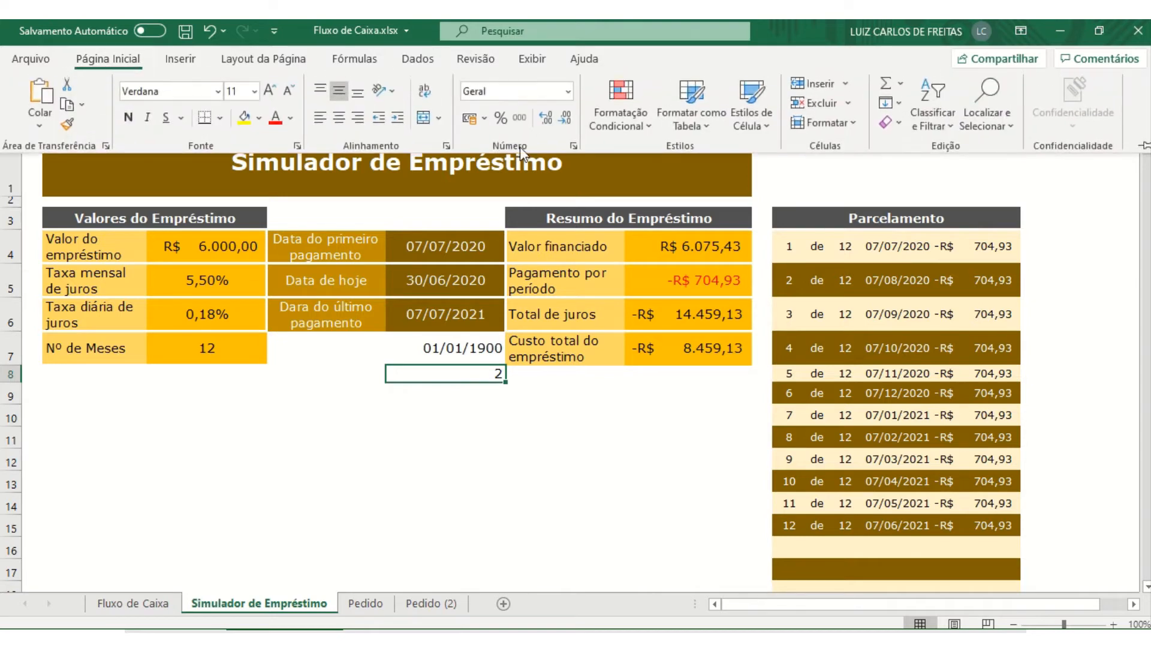
left_click(568, 91)
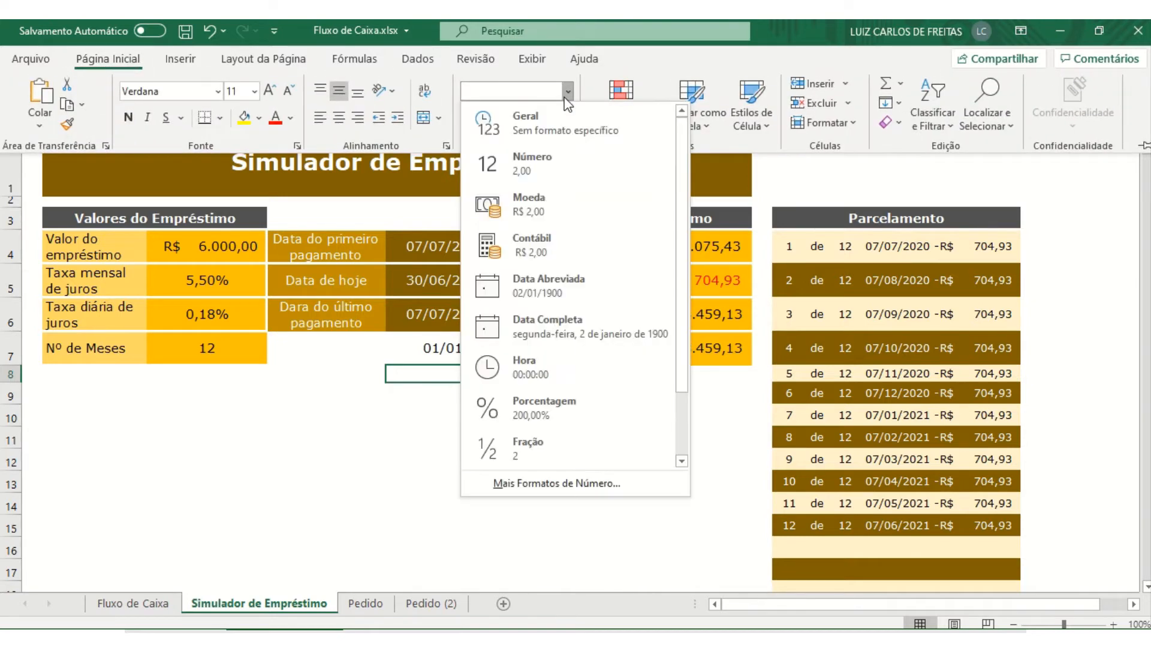
left_click(557, 289)
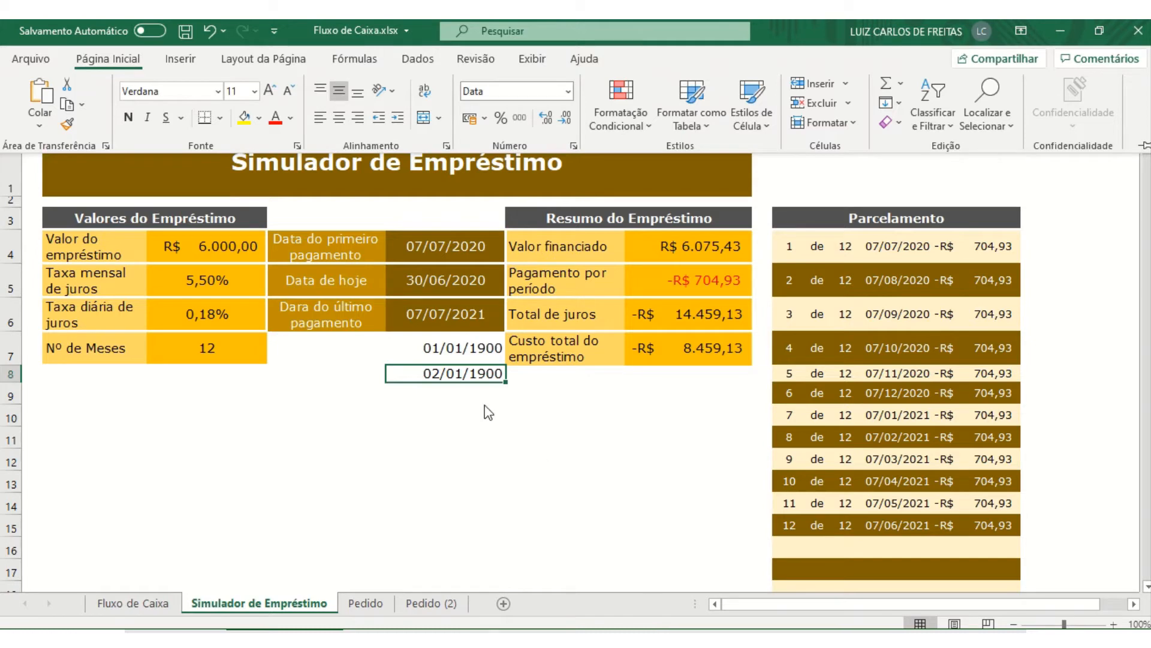
- Change the number format of the first payment date in E4 and Data de hoje in E5 to Geral
left_click(459, 246)
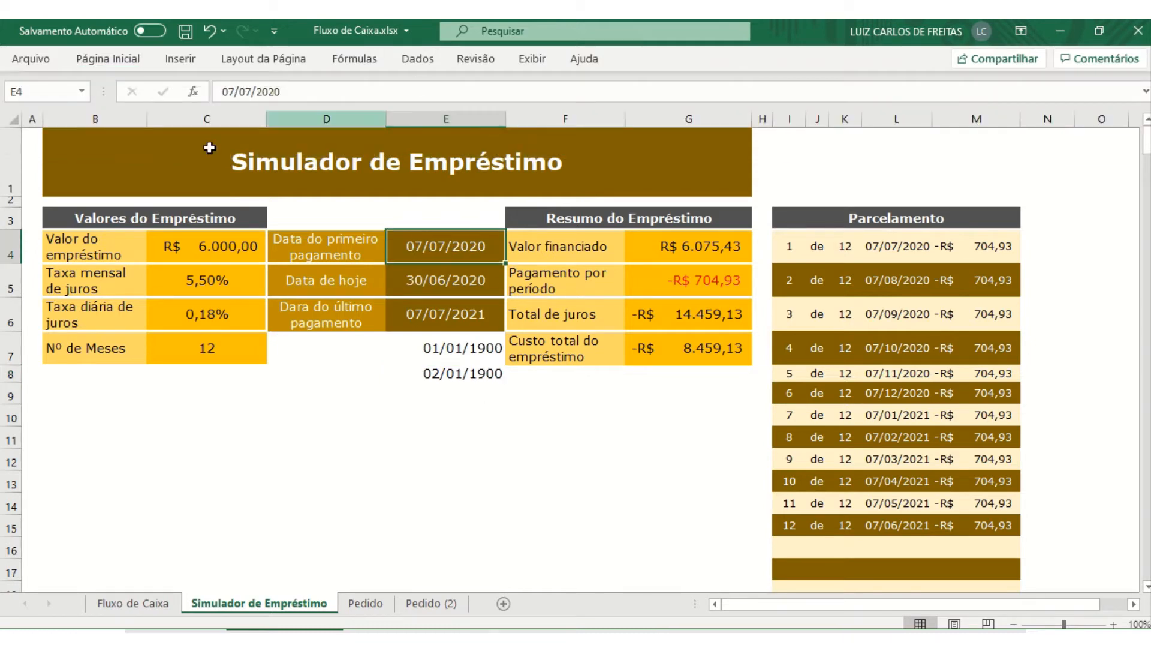
left_click(106, 59)
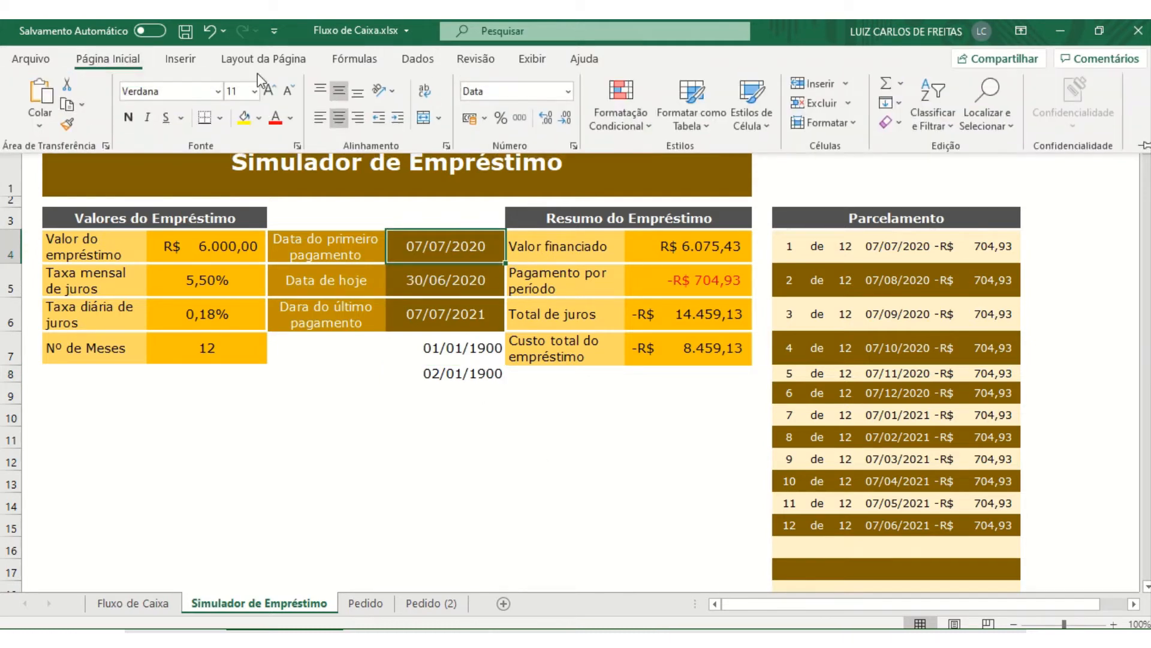
left_click(567, 91)
left_click(549, 121)
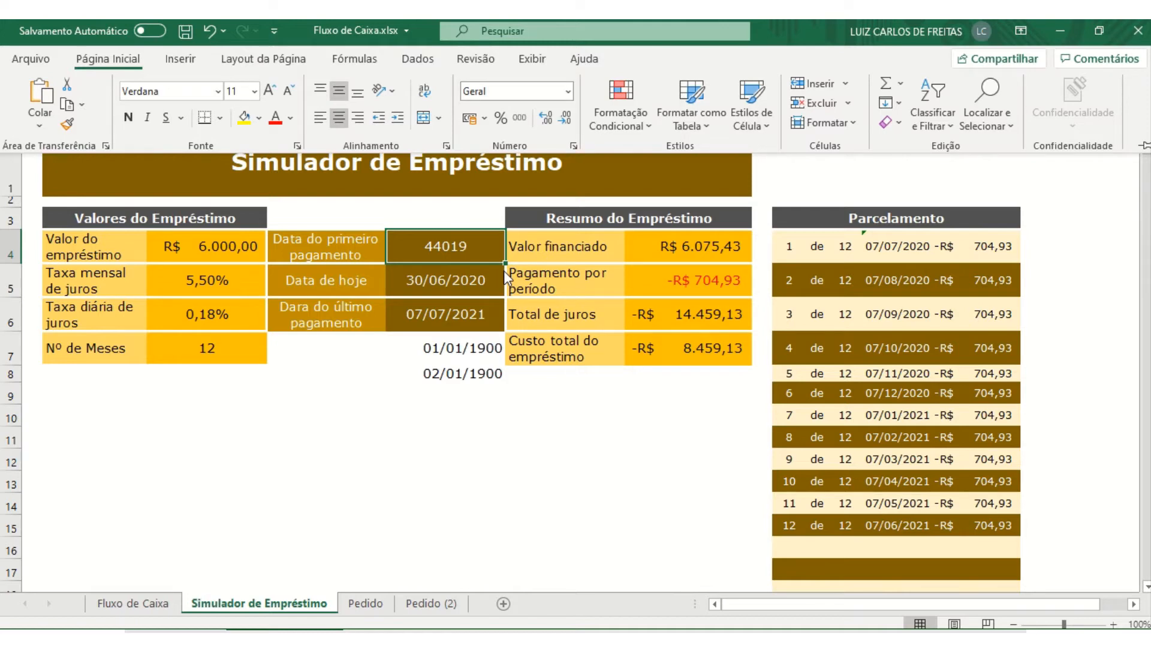
left_click(448, 275)
left_click(448, 275)
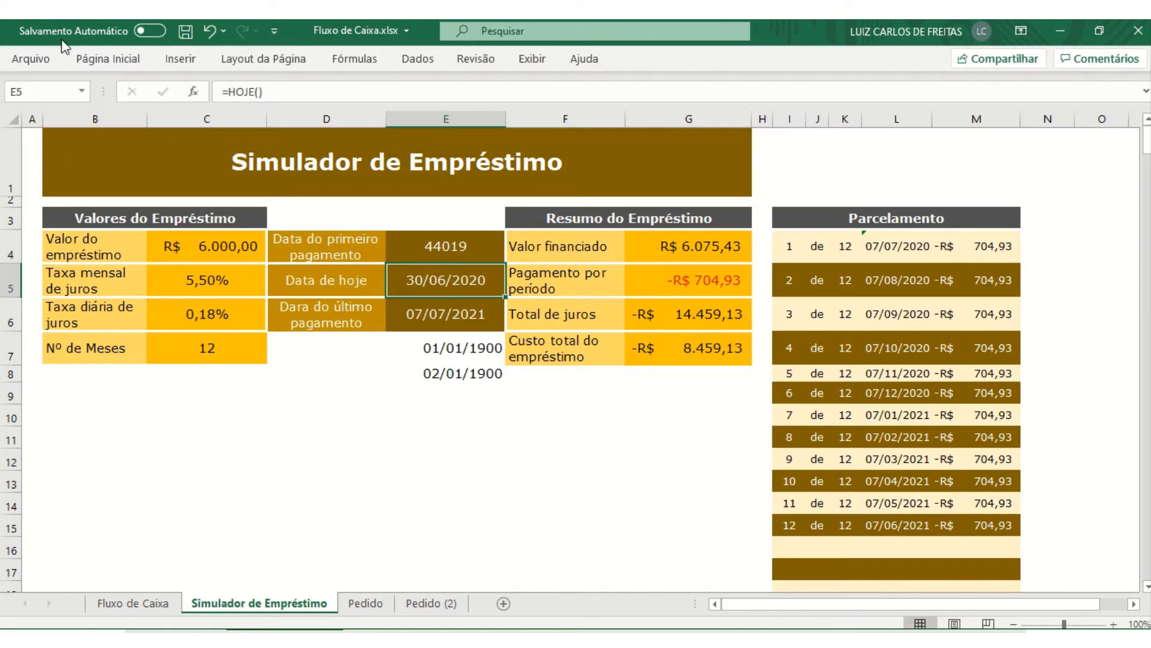
left_click(103, 60)
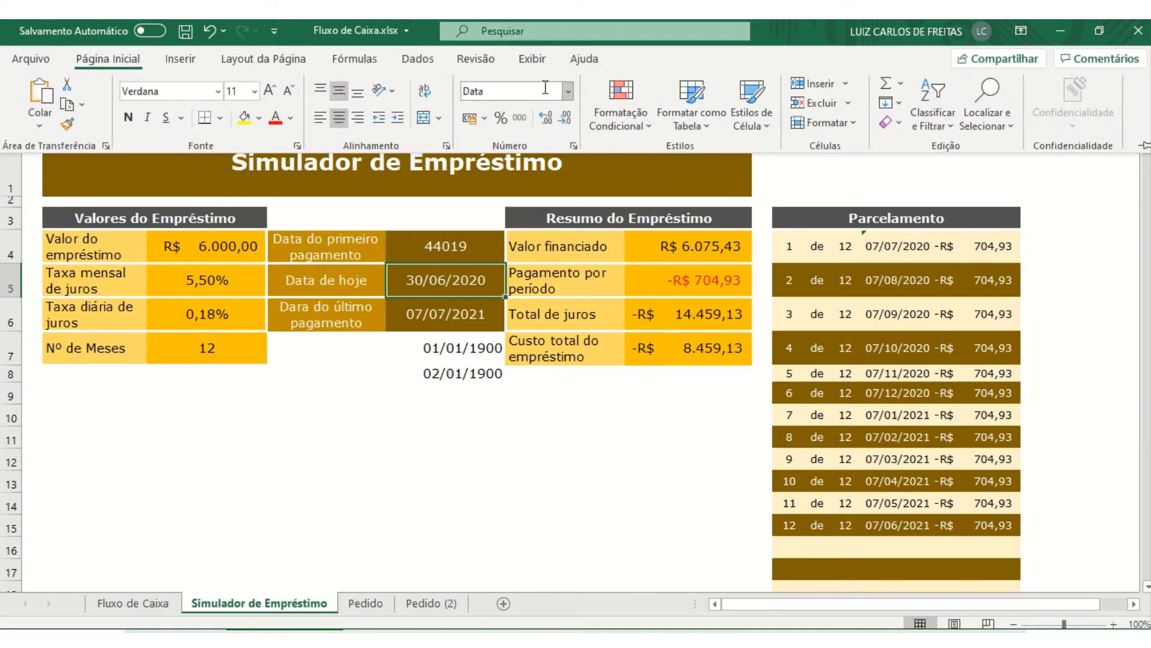
left_click(566, 92)
left_click(549, 121)
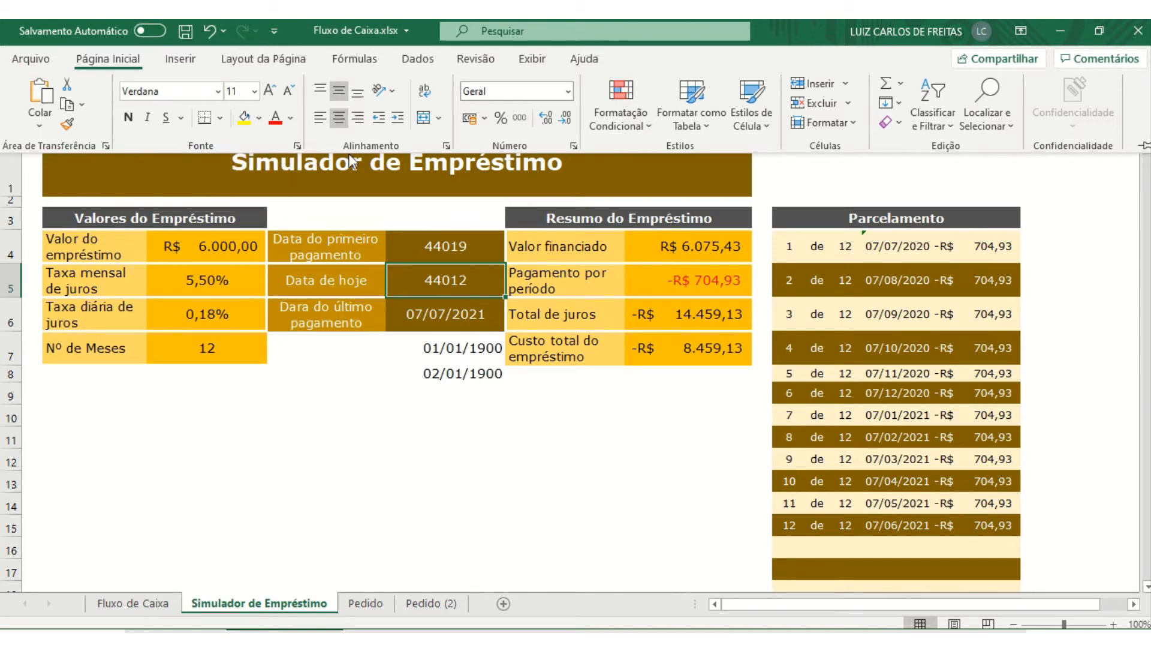
- Undo the Geral formatting of E4 and E5 and the test entries in E7 and E8
left_click(210, 32)
left_click(212, 29)
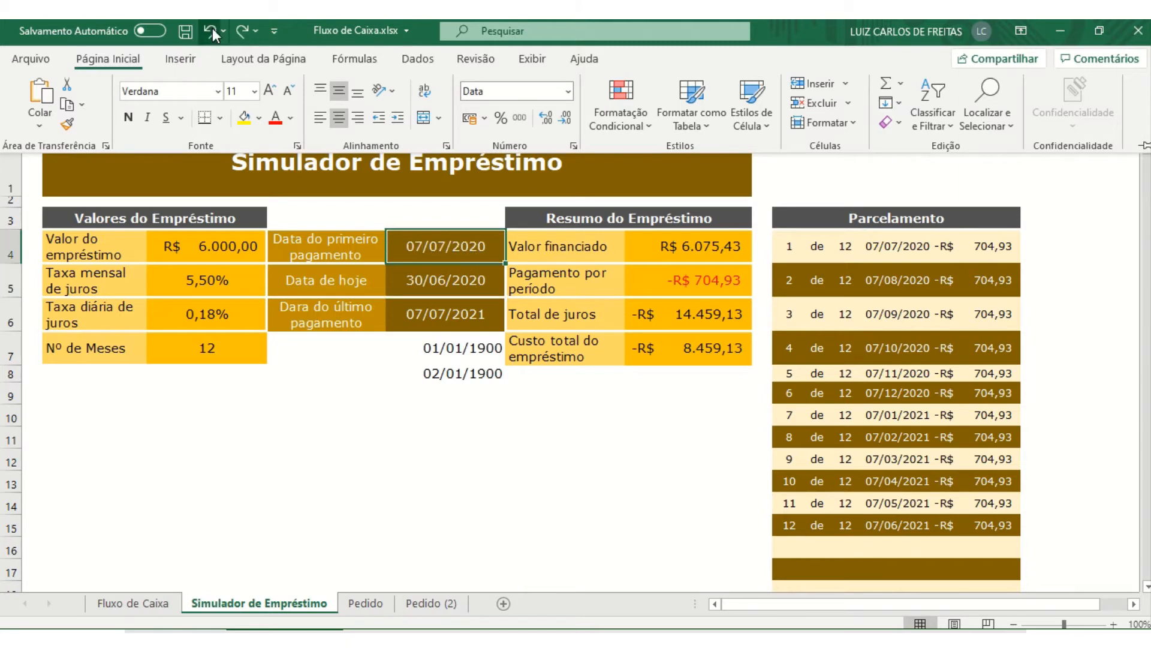
left_click(213, 29)
left_click(212, 29)
left_click(212, 29)
left_click(211, 29)
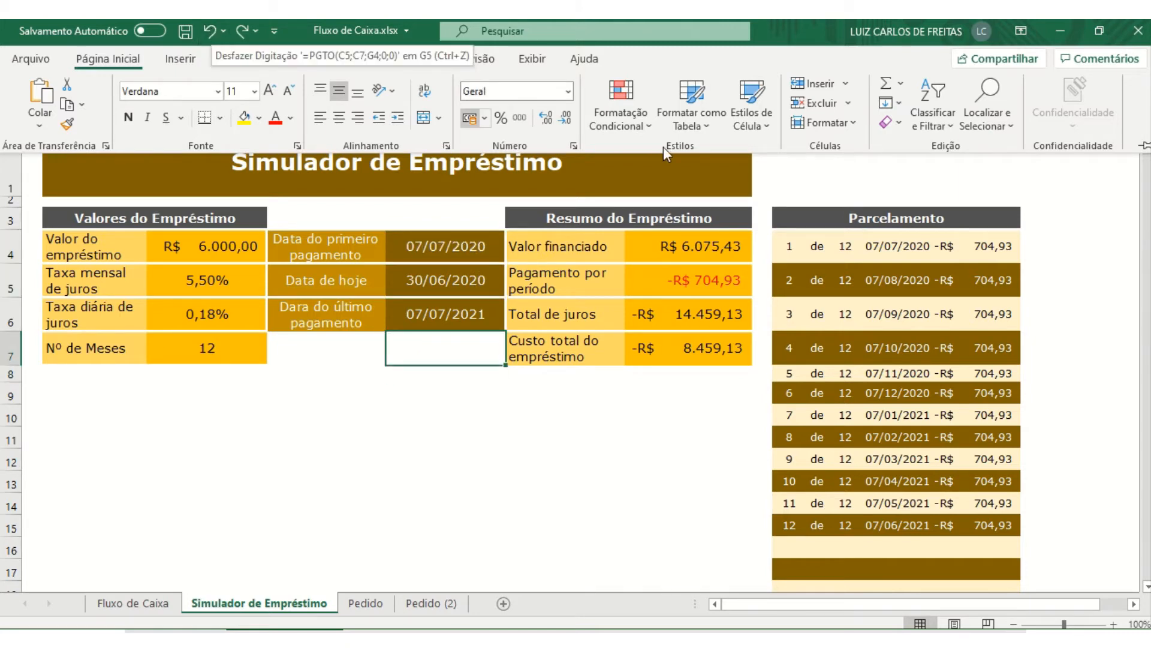
- Review the arguments of the VF function for Valor financiado in G4, keeping the formula as it is
left_click(688, 243)
left_click(689, 243)
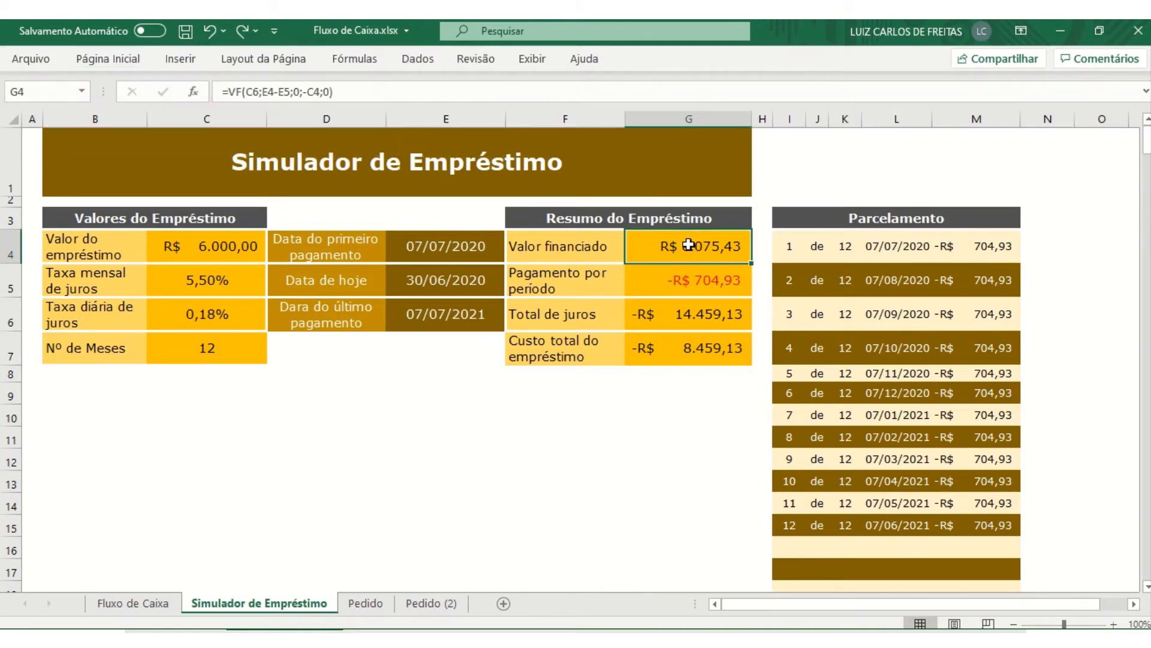
left_click(192, 91)
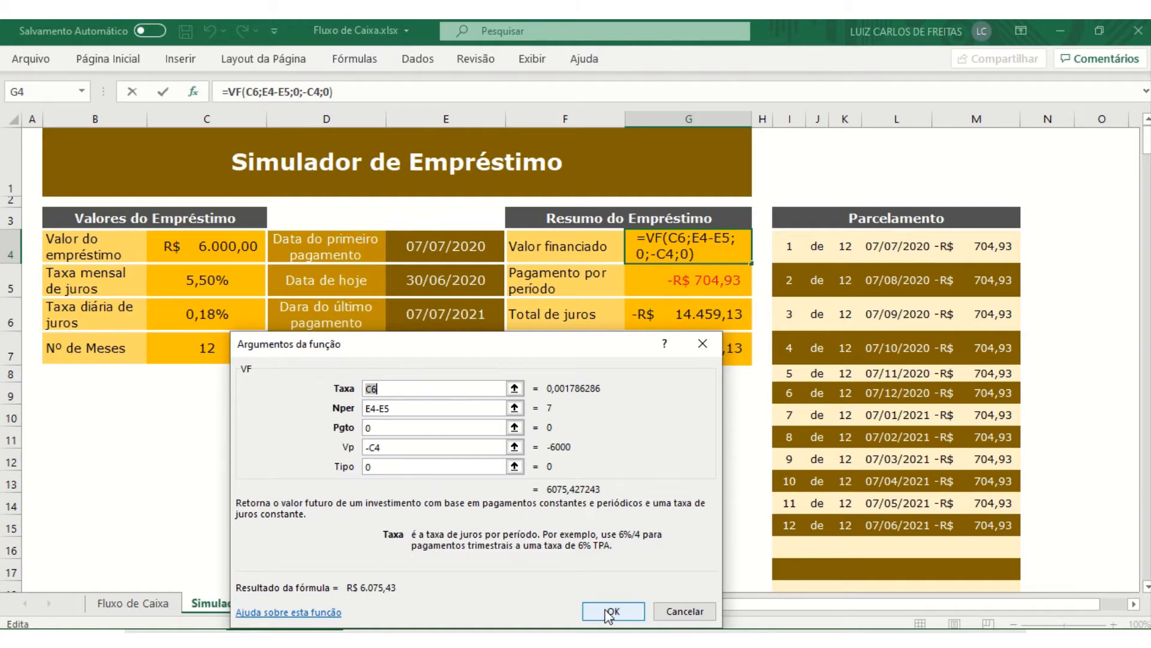
left_click(628, 612)
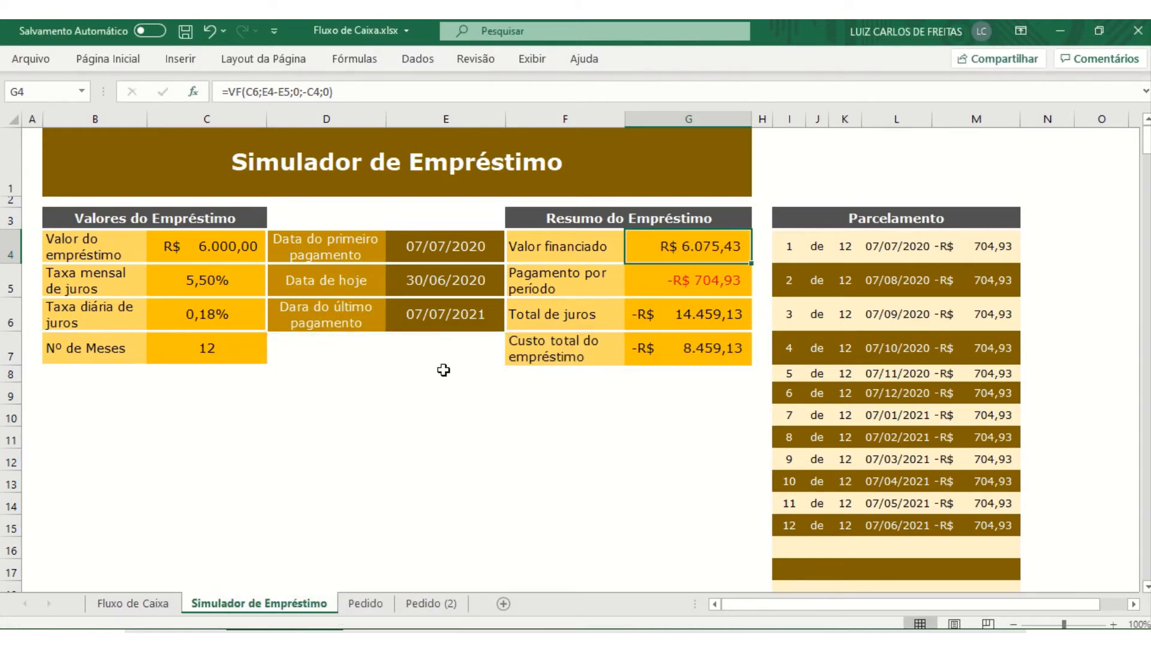
- Examine the cell references and function arguments of the PGTO formula for Pagamento por período in G5
left_click(717, 281)
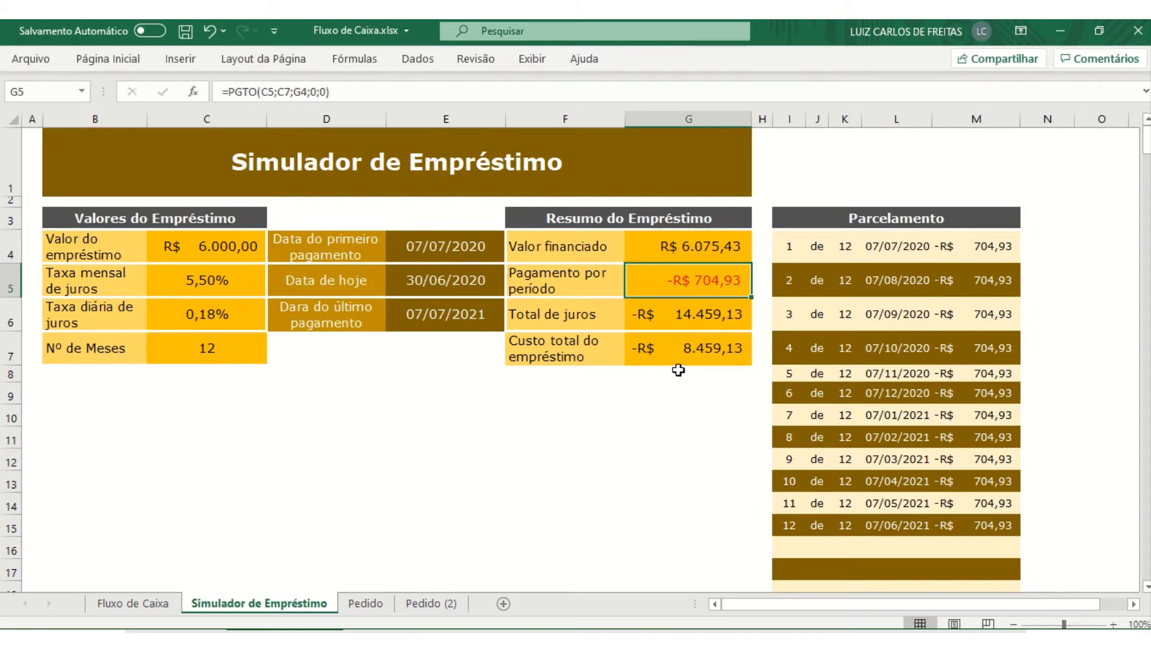
key("F2")
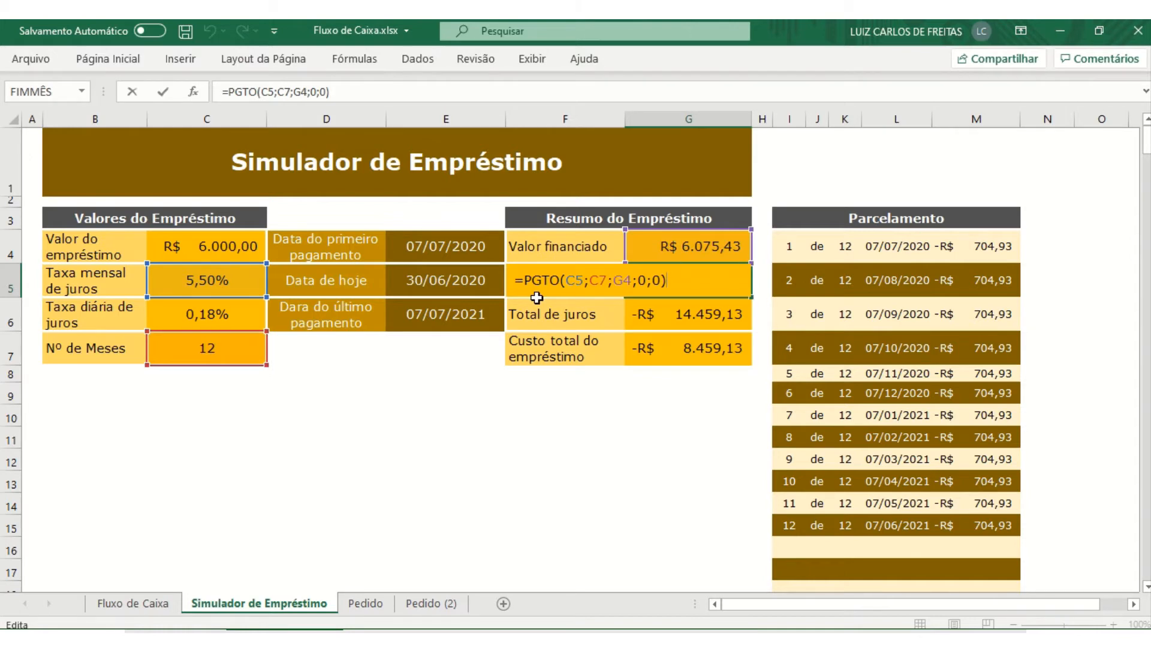
left_click(193, 91)
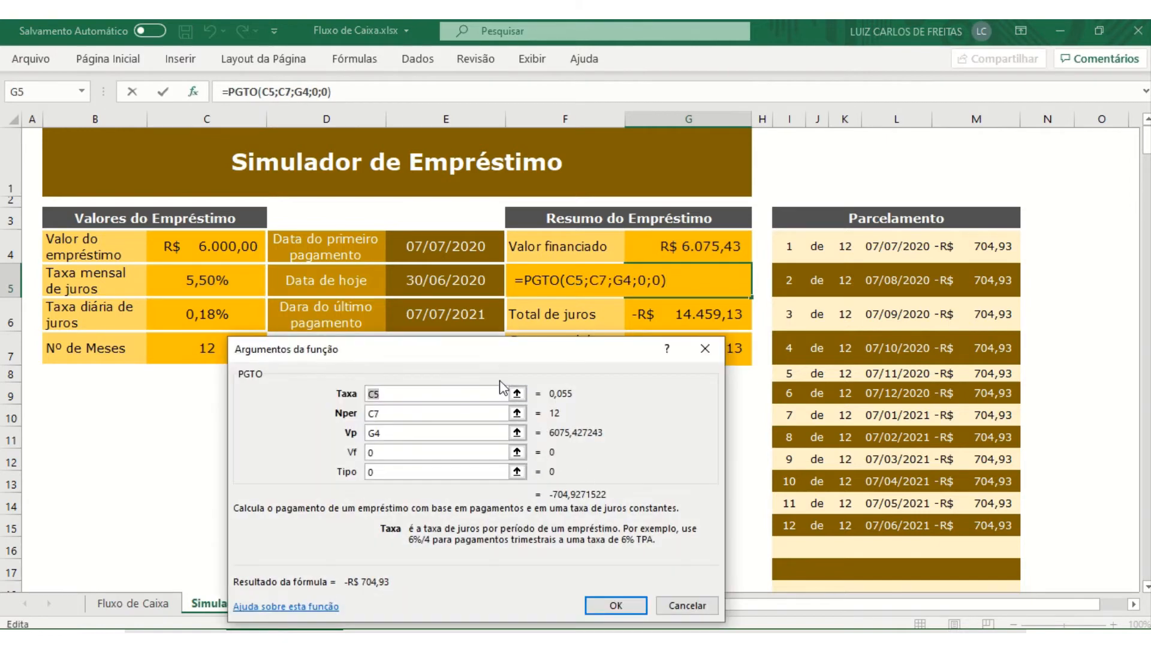
mouse_move(496, 351)
left_mouse_down()
mouse_move(495, 367)
mouse_move(493, 358)
left_mouse_up()
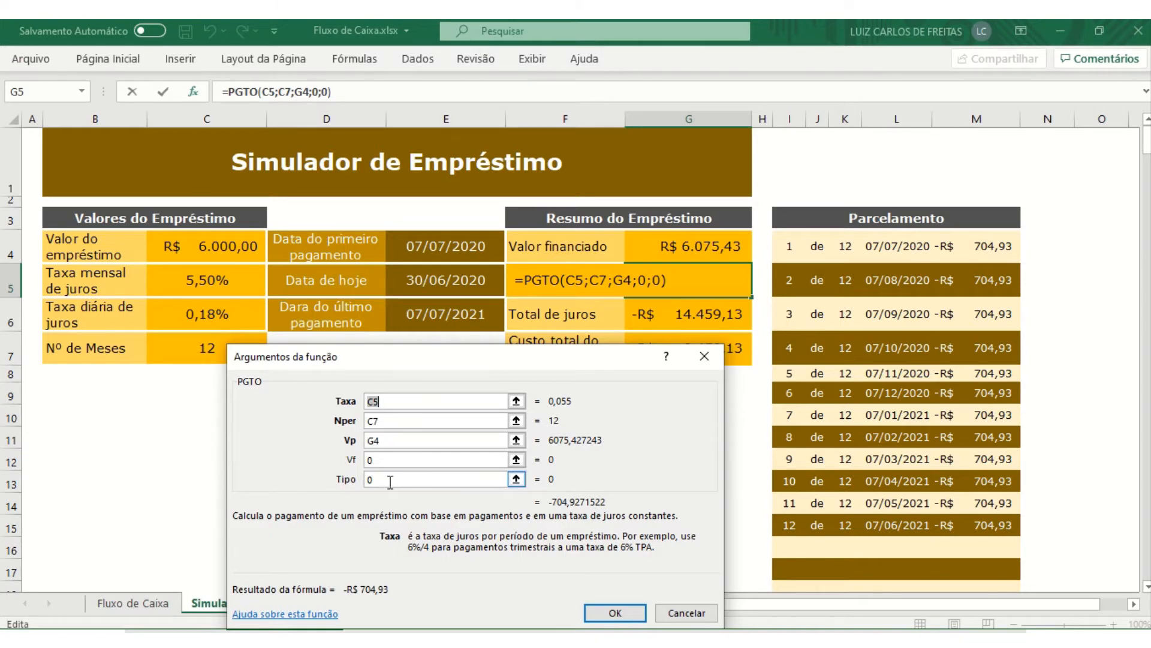
left_click(616, 613)
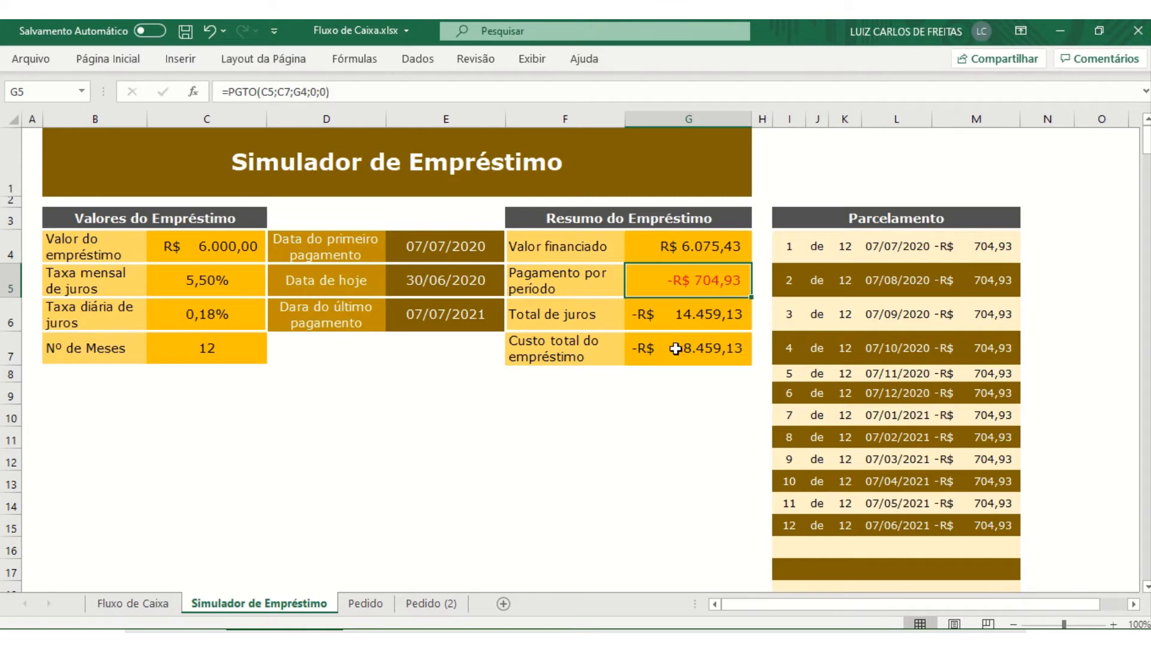
- Examine which cells the Total de juros formula in G6 refers to
left_click(706, 314)
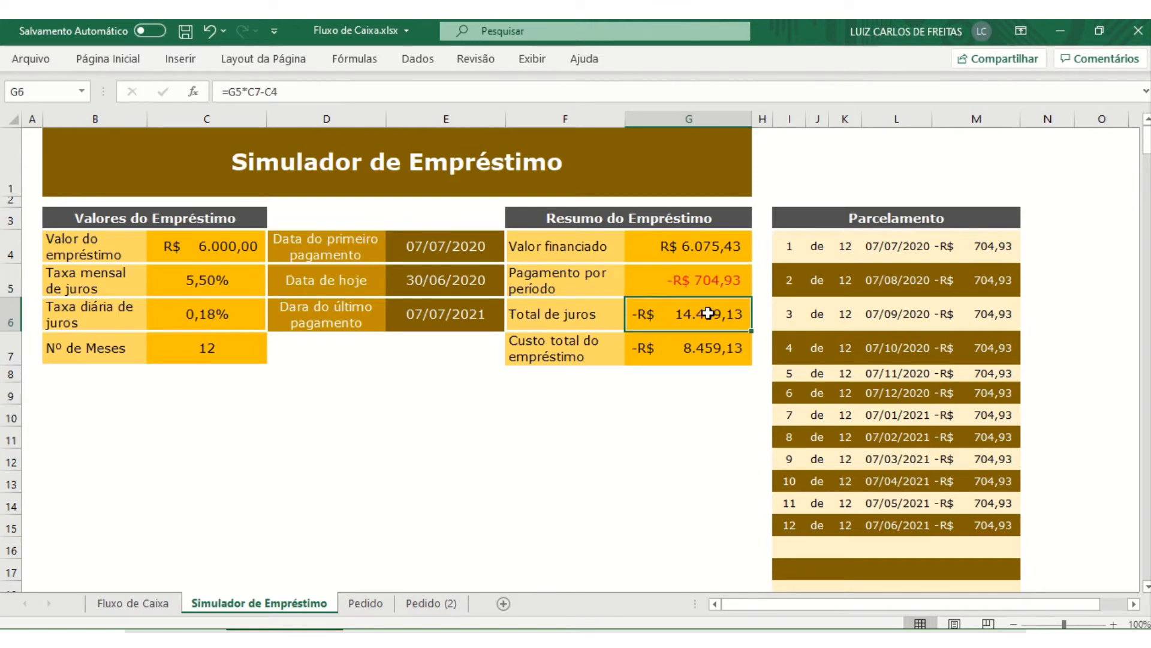
double_click(707, 313)
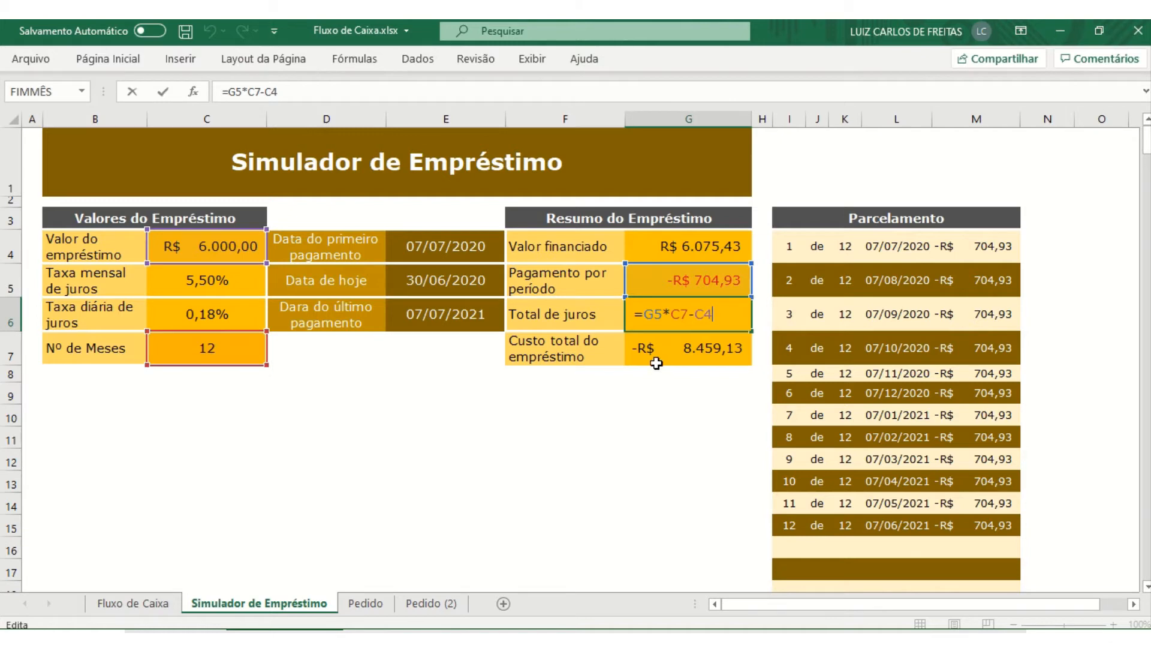
key("Return")
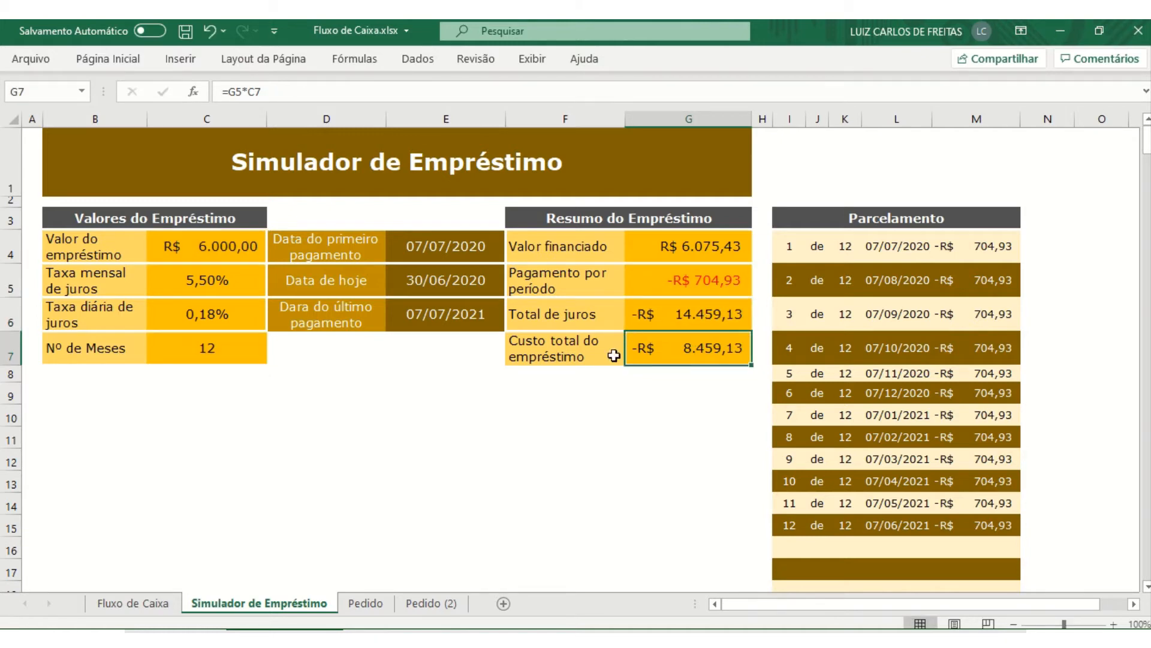
- Correct the Total de juros formula in G6 to =G5*C7+C4
left_click(696, 325)
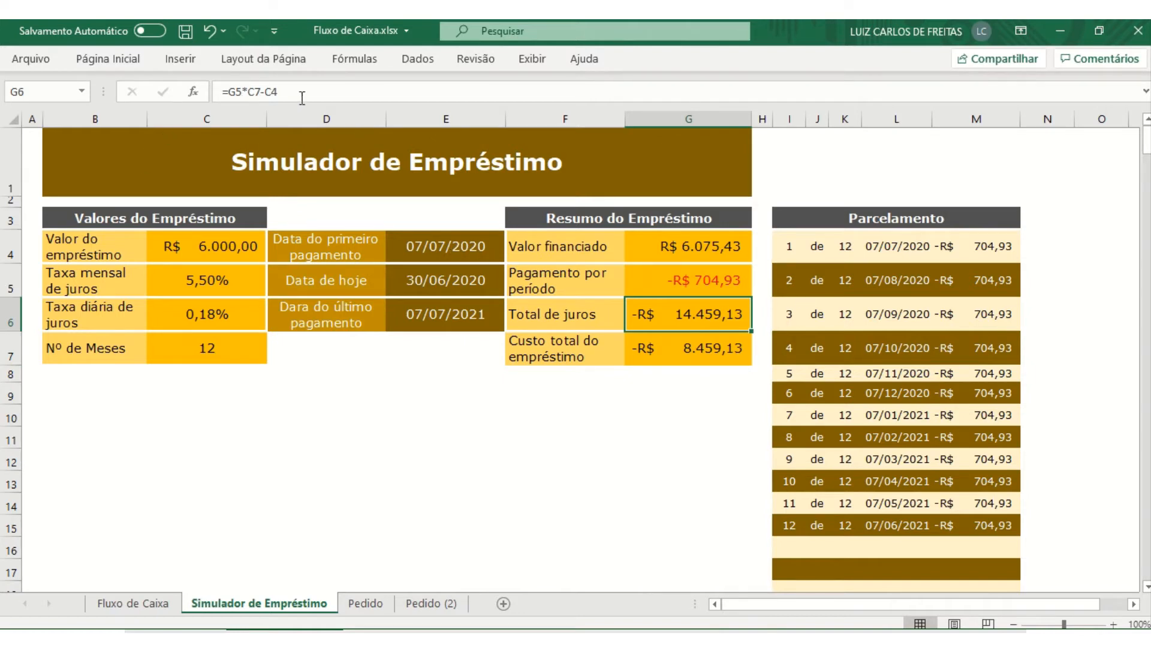
left_click(267, 92)
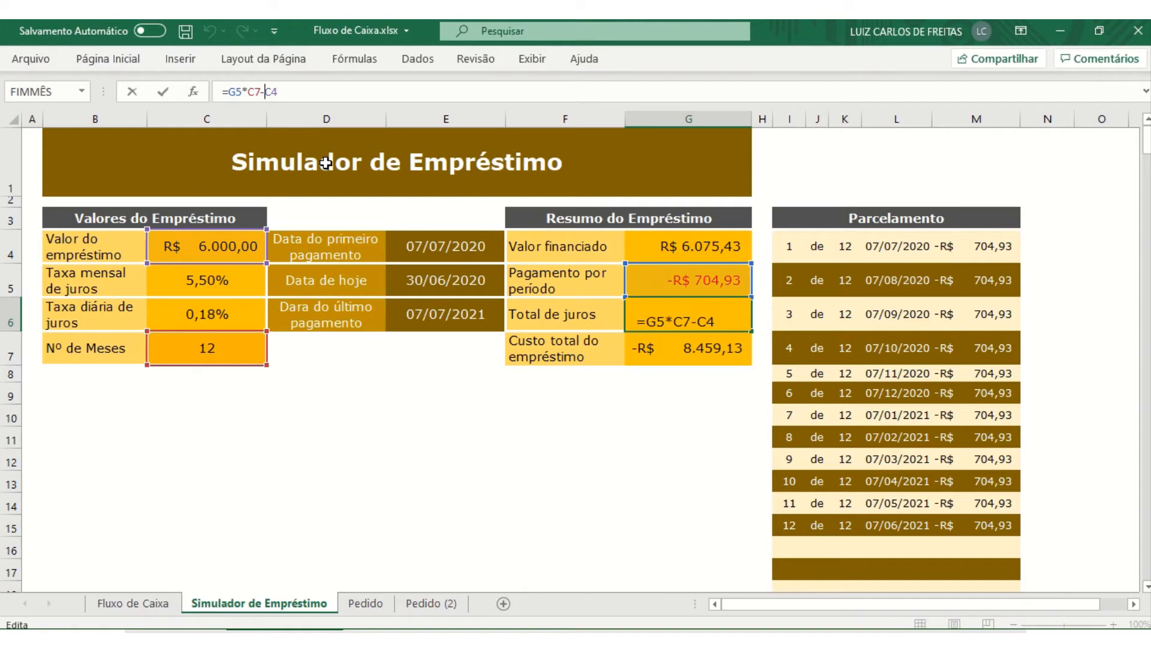
key("BackSpace")
type("+")
key("Return")
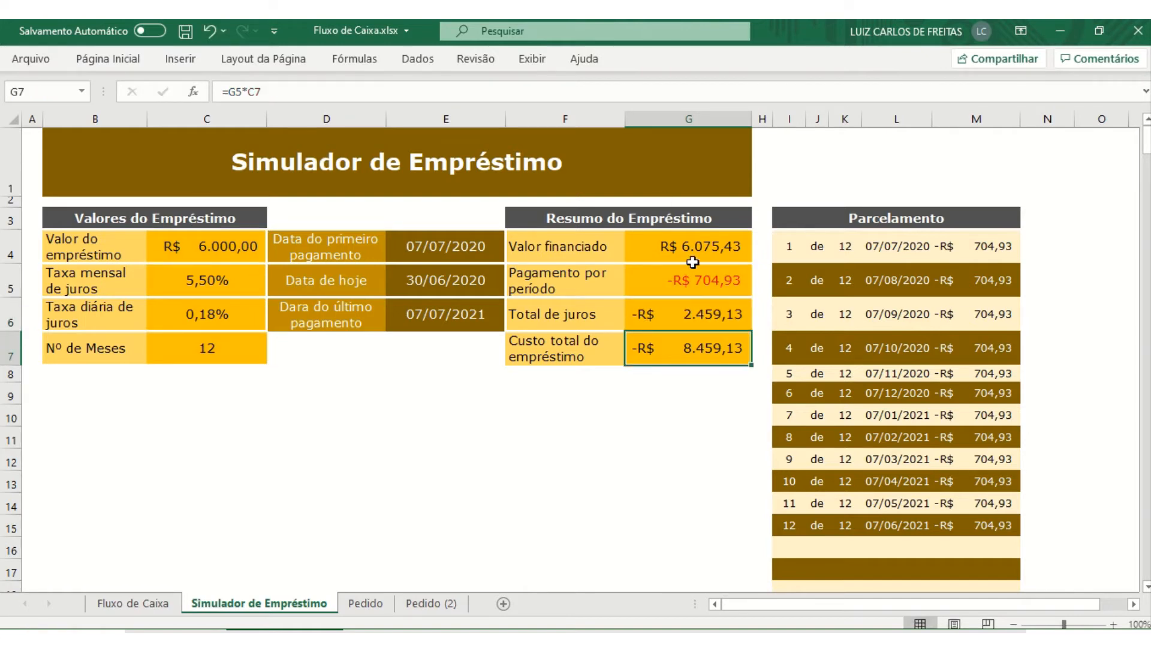
- Examine the Total de juros formula in G6 and the Custo total do empréstimo formula in G7
left_click(713, 313)
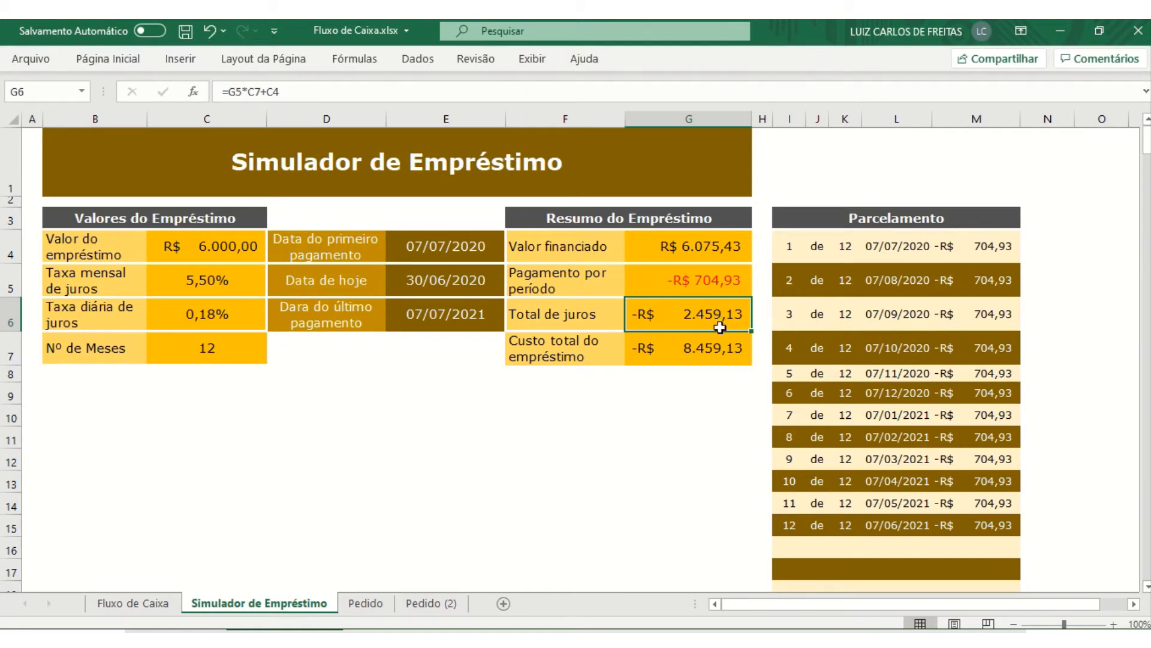
left_click(663, 351)
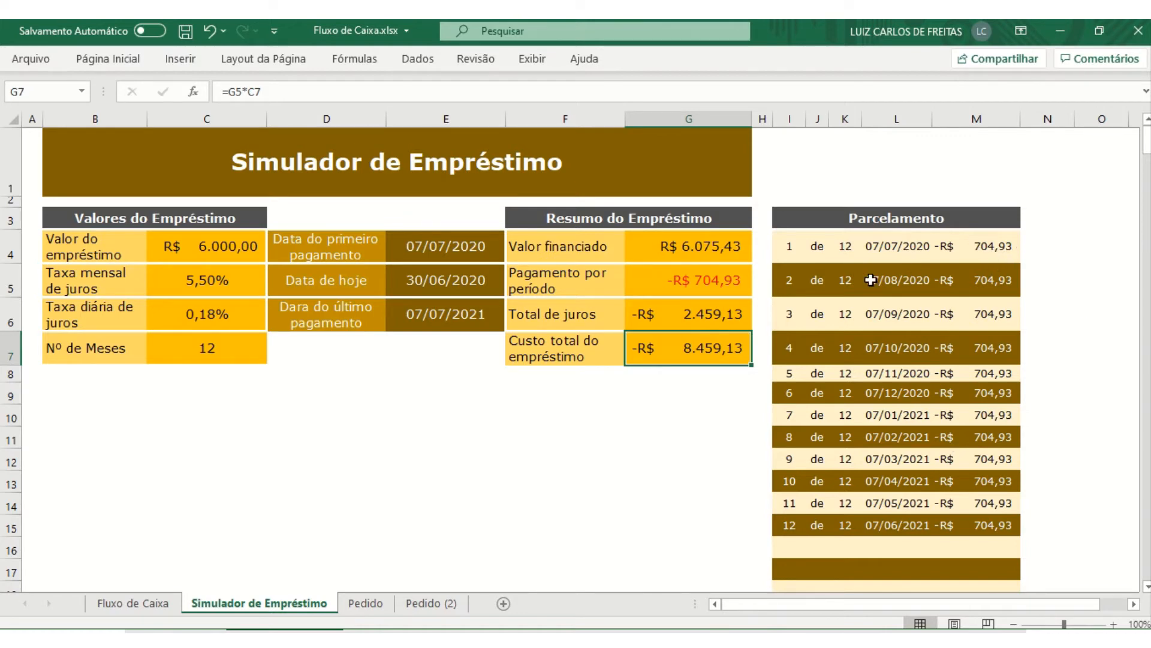
- Examine how the first Parcelamento row, I4 through M4, gets its installment number, month count, date and payment from the loan data
scroll(865, 279, "down", 3)
scroll(868, 268, "up", 2)
scroll(869, 267, "up", 1)
left_click(778, 240)
left_click(790, 279)
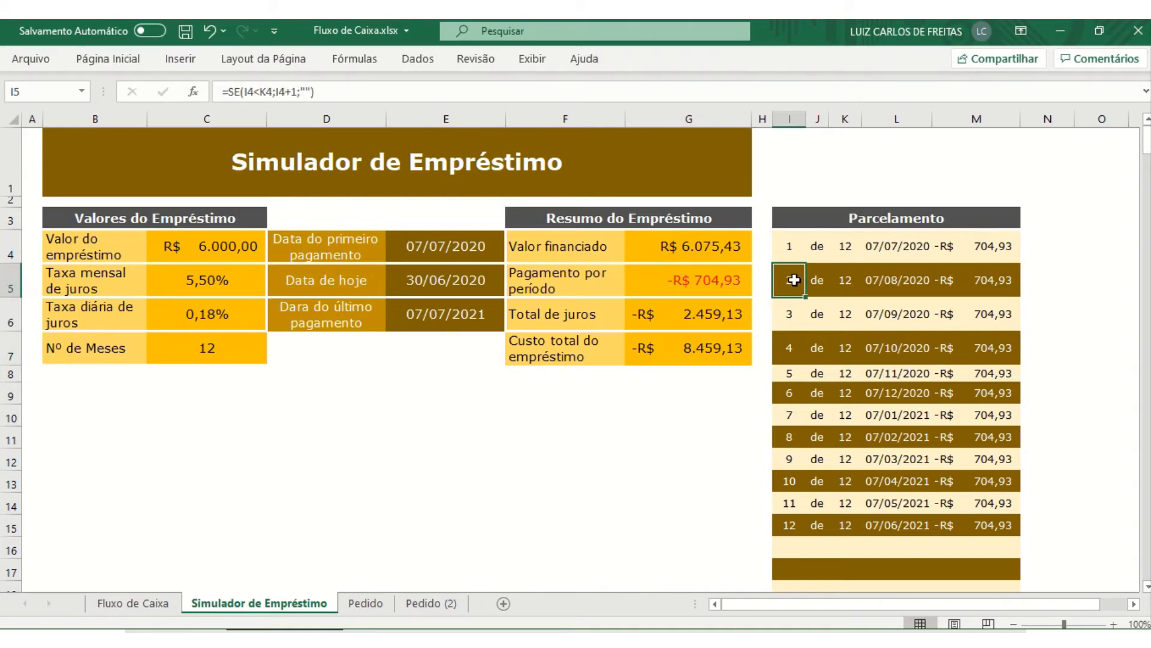
left_click(846, 249)
left_click(886, 251)
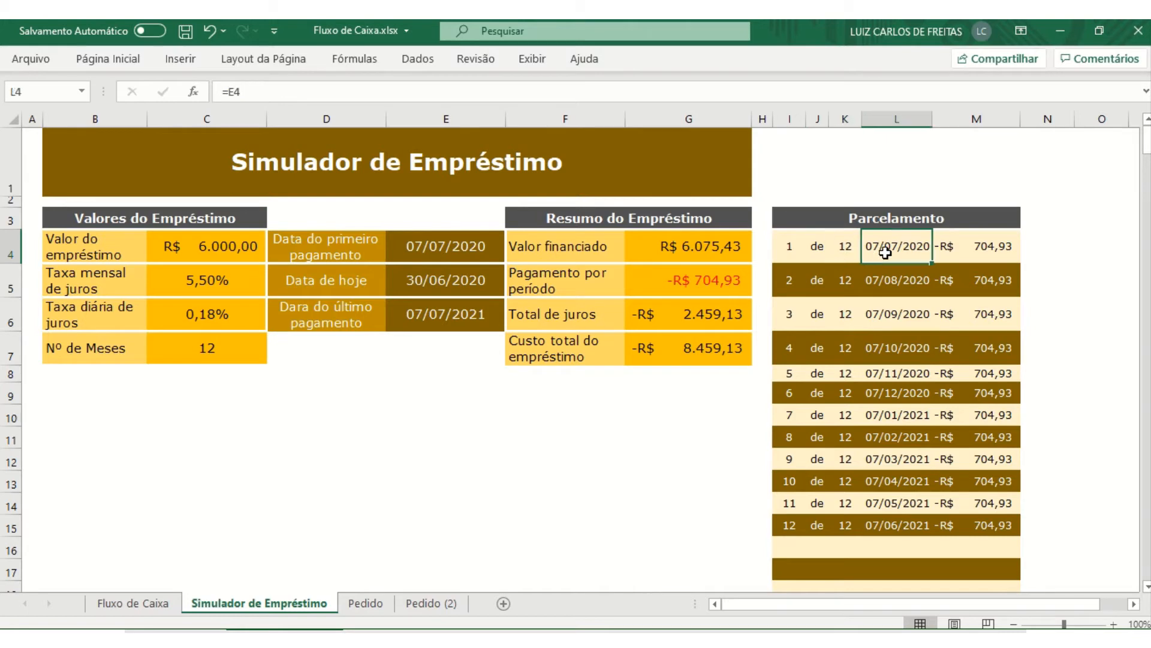
left_click(837, 249)
left_click(819, 251)
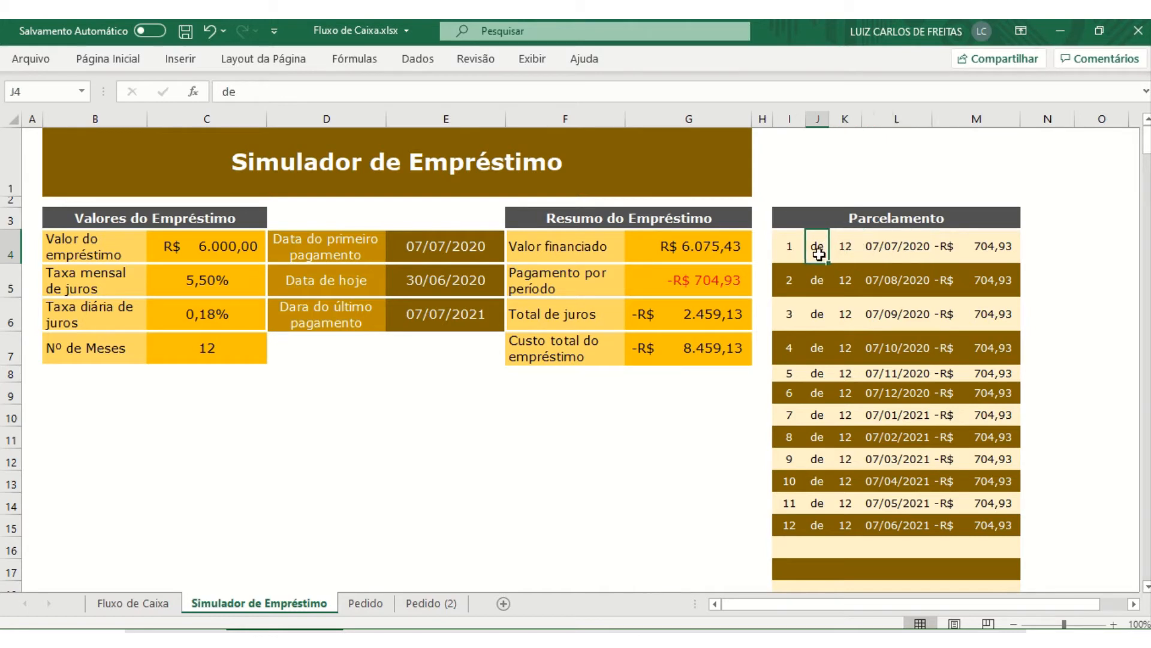
left_click(804, 247)
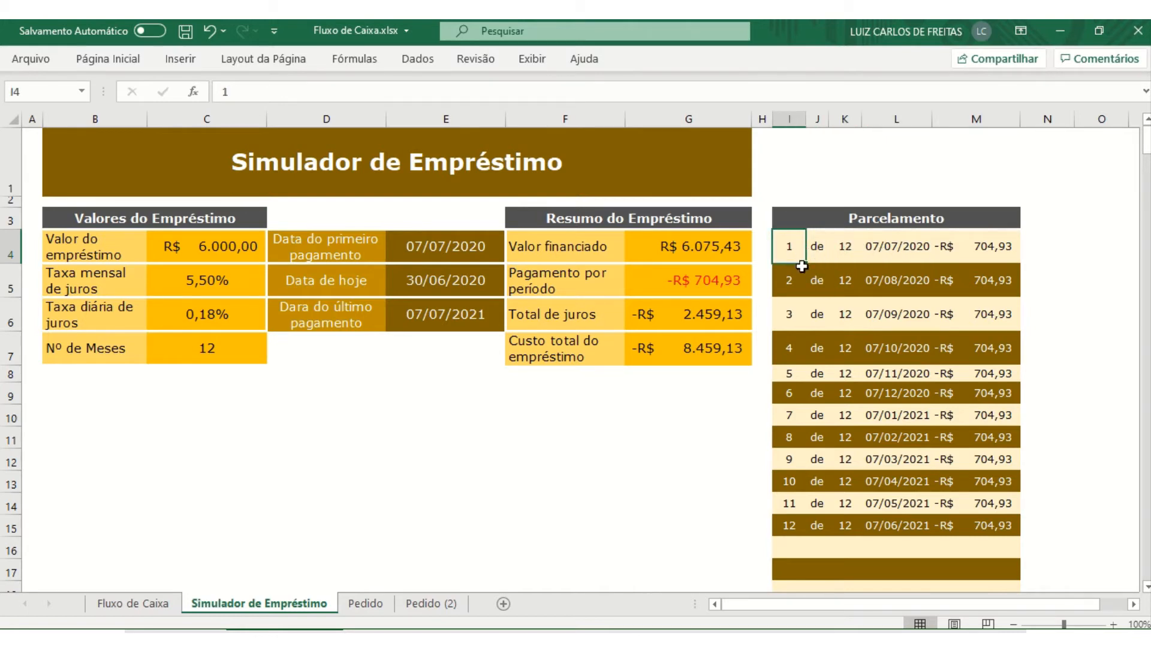
left_click(851, 255)
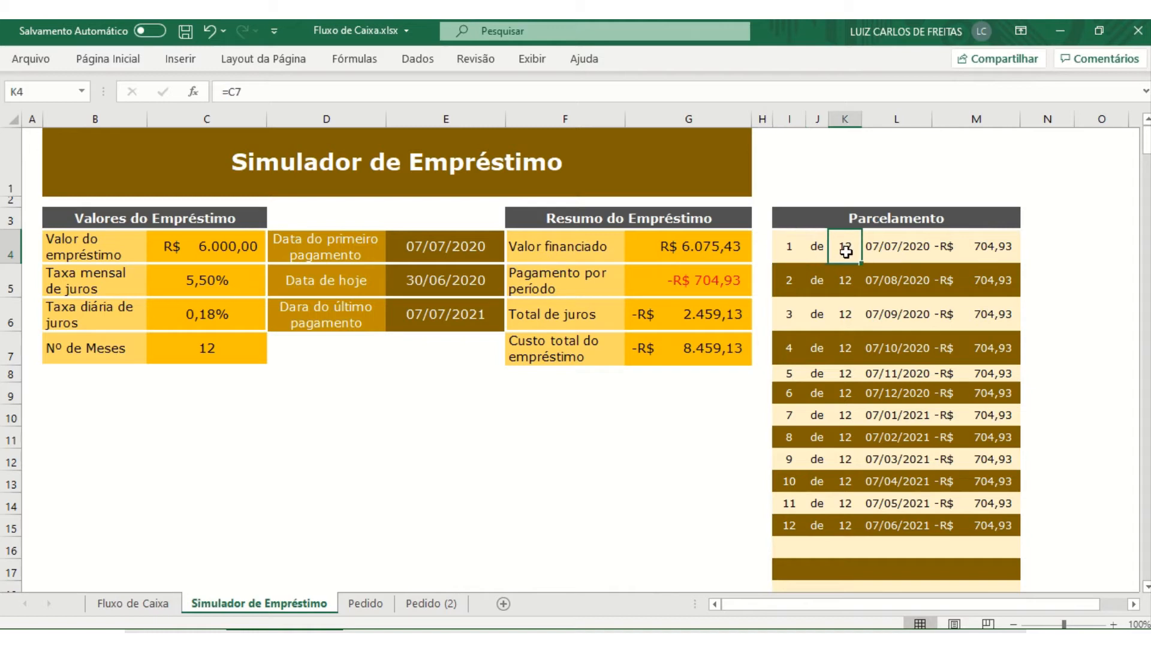
left_click(810, 249)
left_click(842, 249)
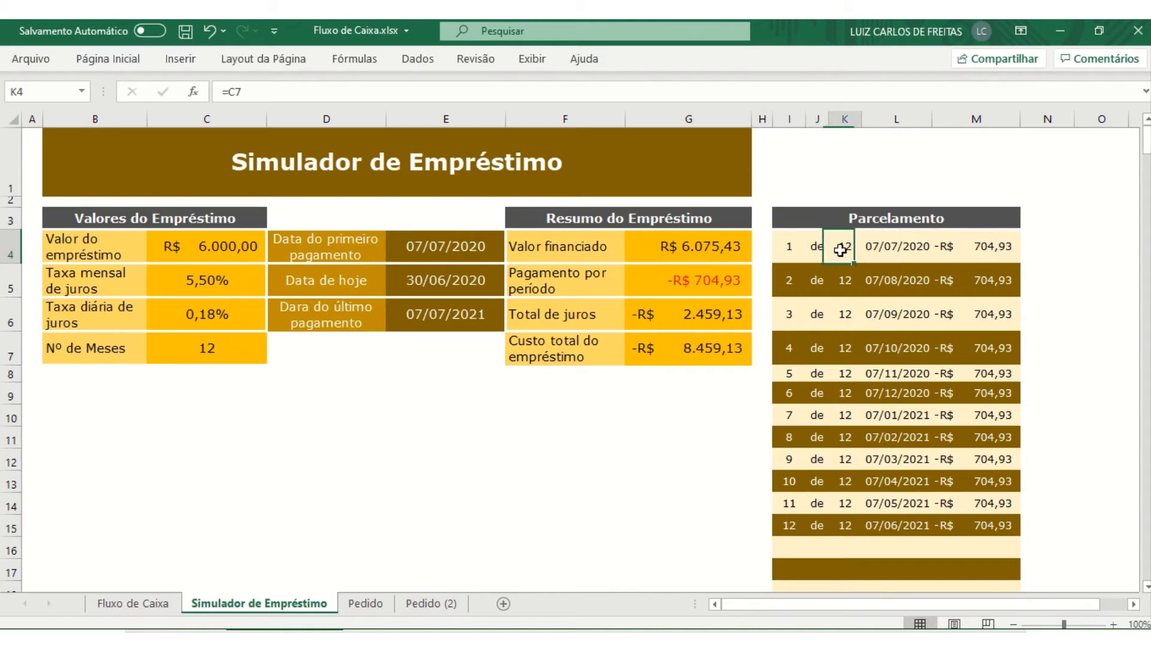
left_click(888, 251)
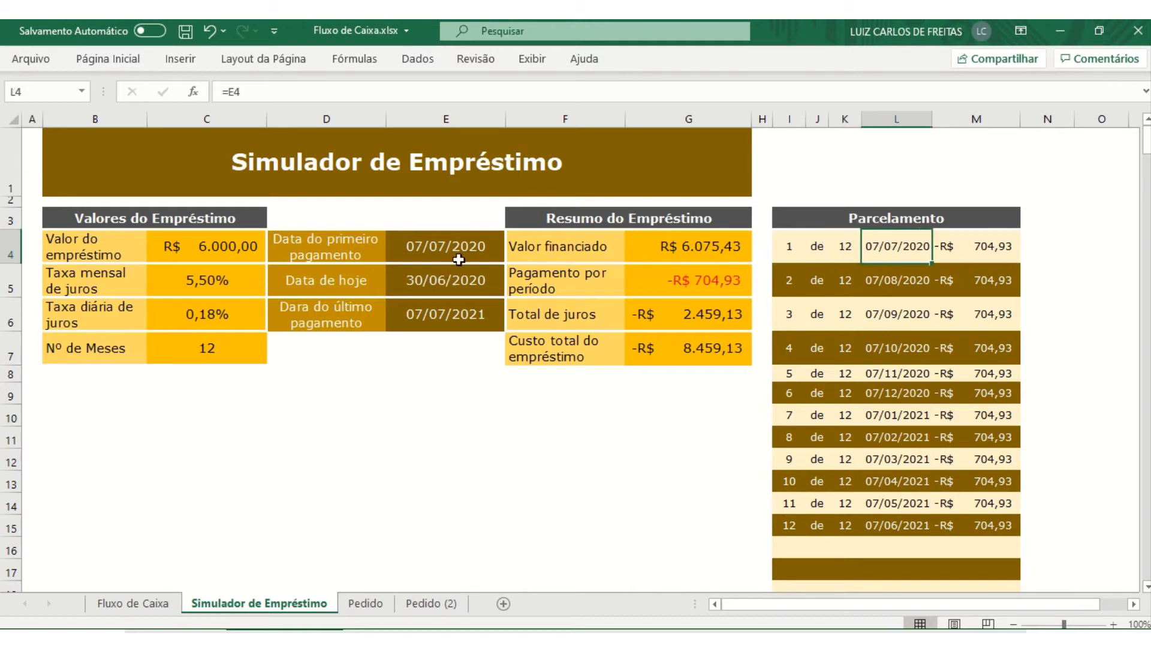
left_click(979, 246)
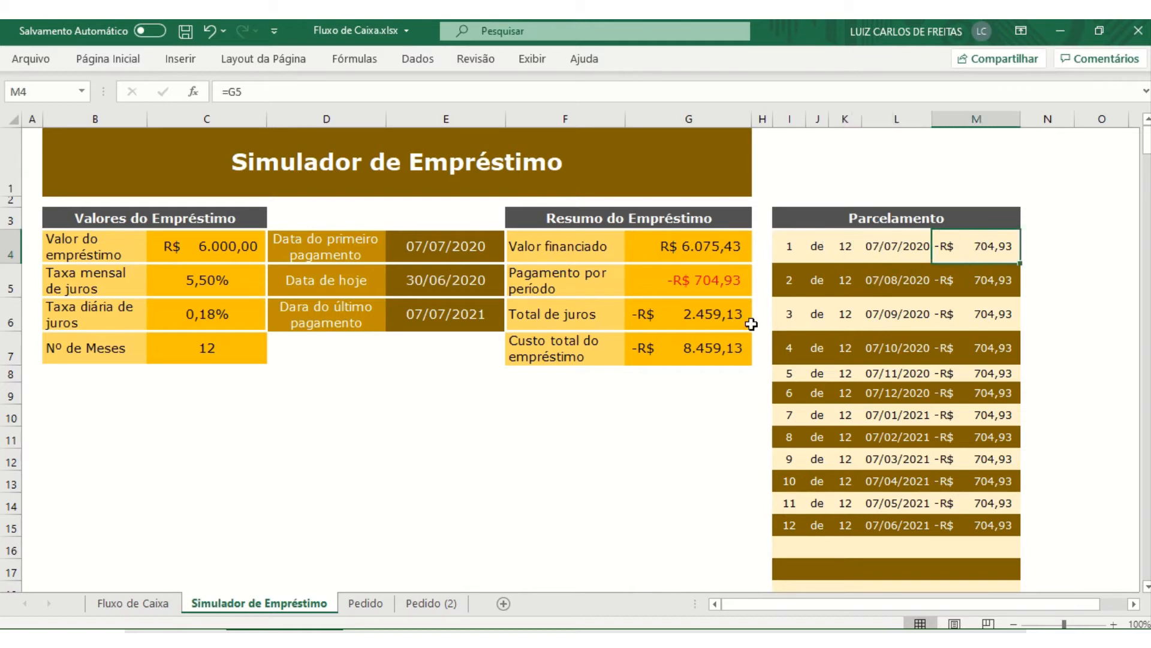
- Examine the cell references of the SE installment-number formulas in I5 and I16, keeping both formulas as they are
left_click(789, 277)
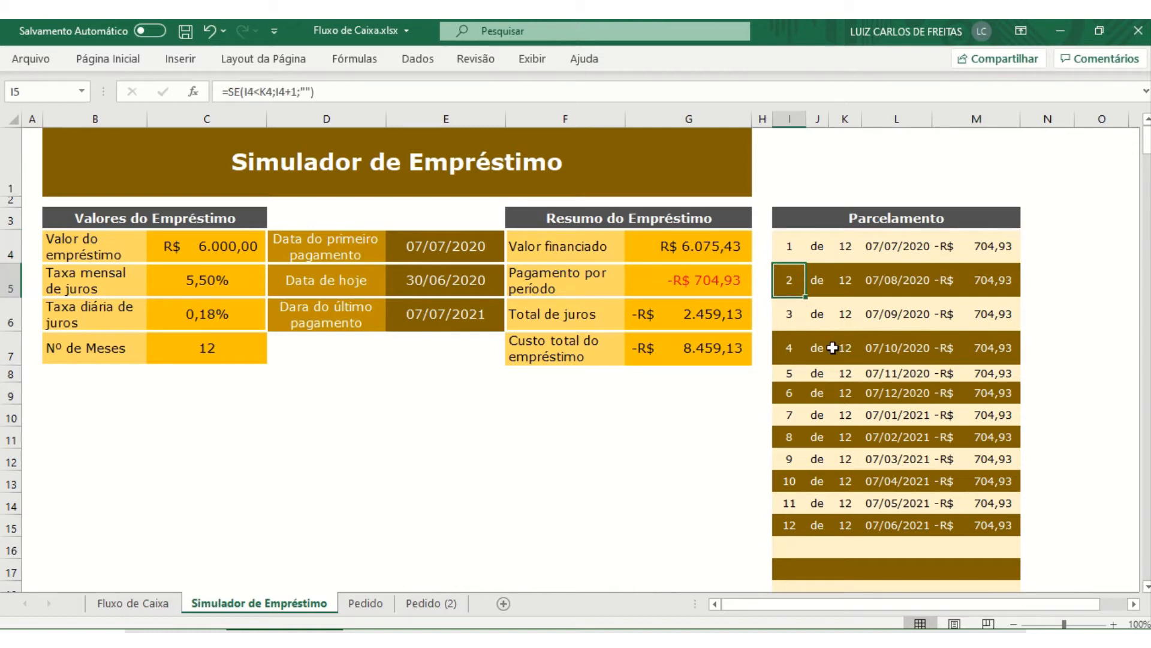
key("F2")
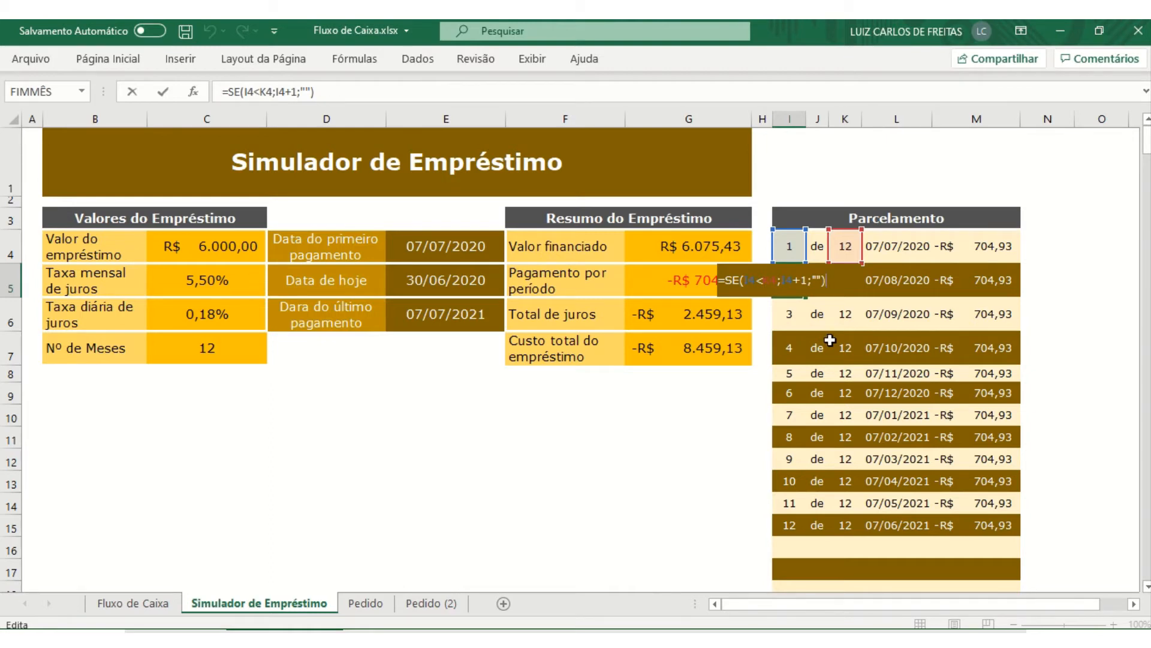
key("Return")
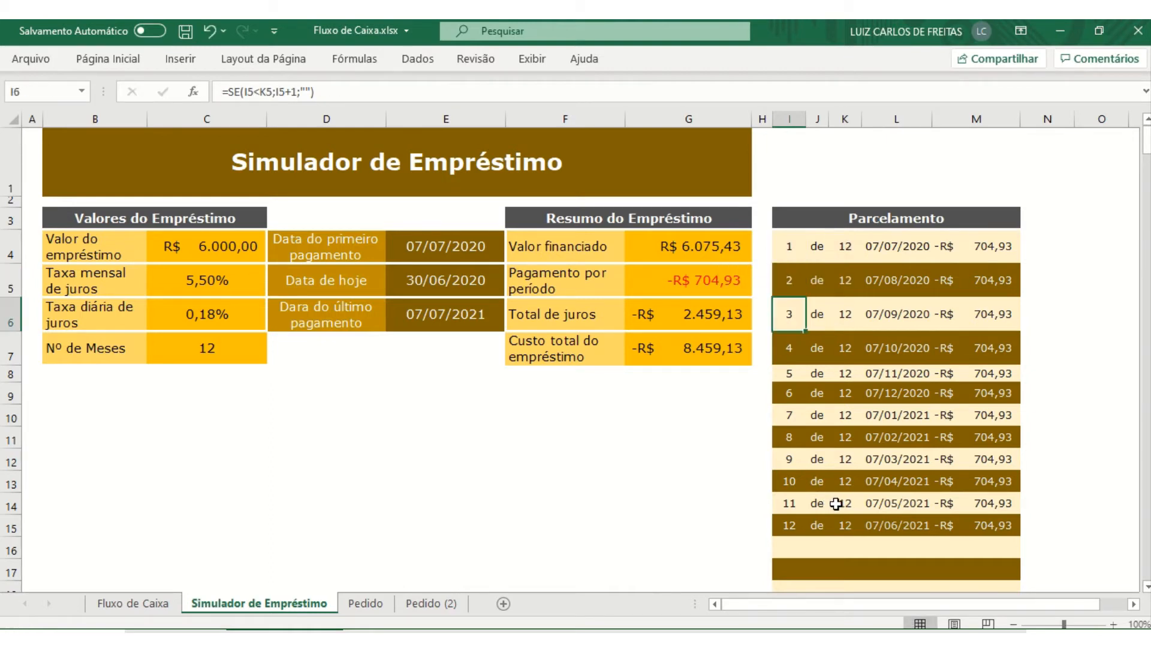
left_click(780, 548)
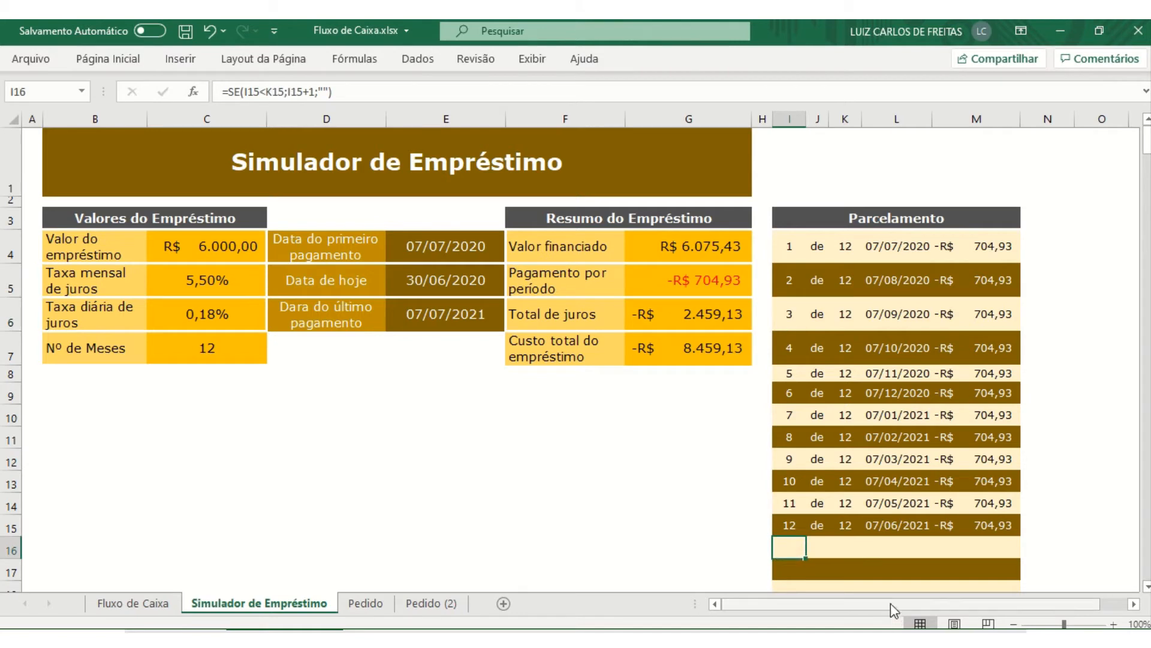
key("F2")
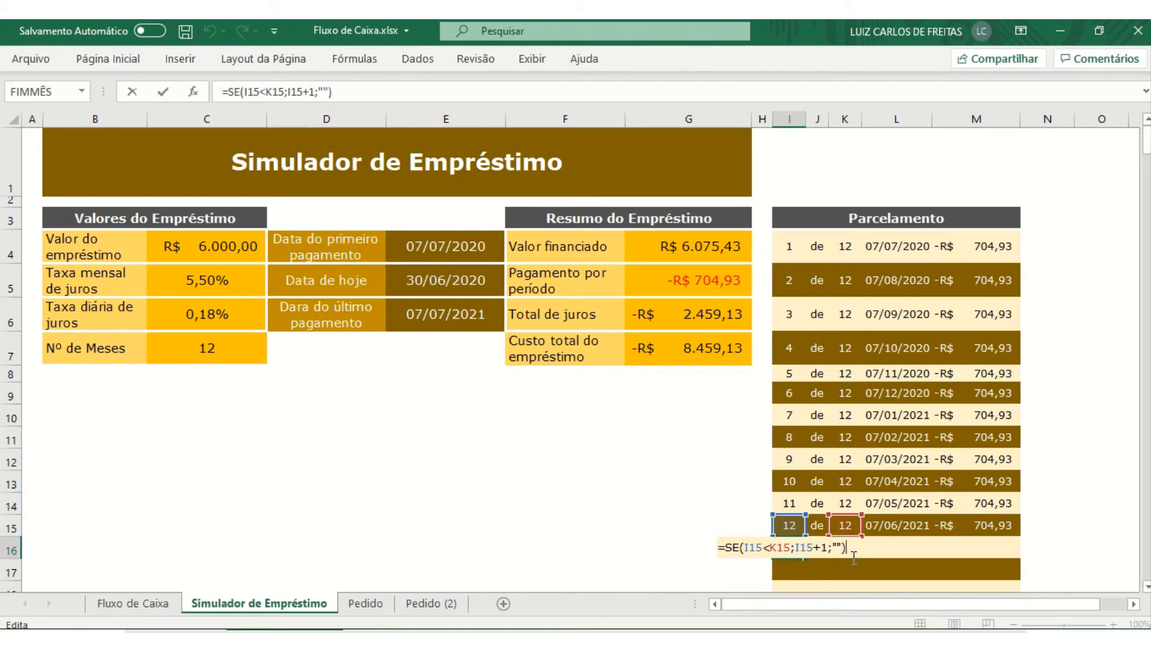
key("Return")
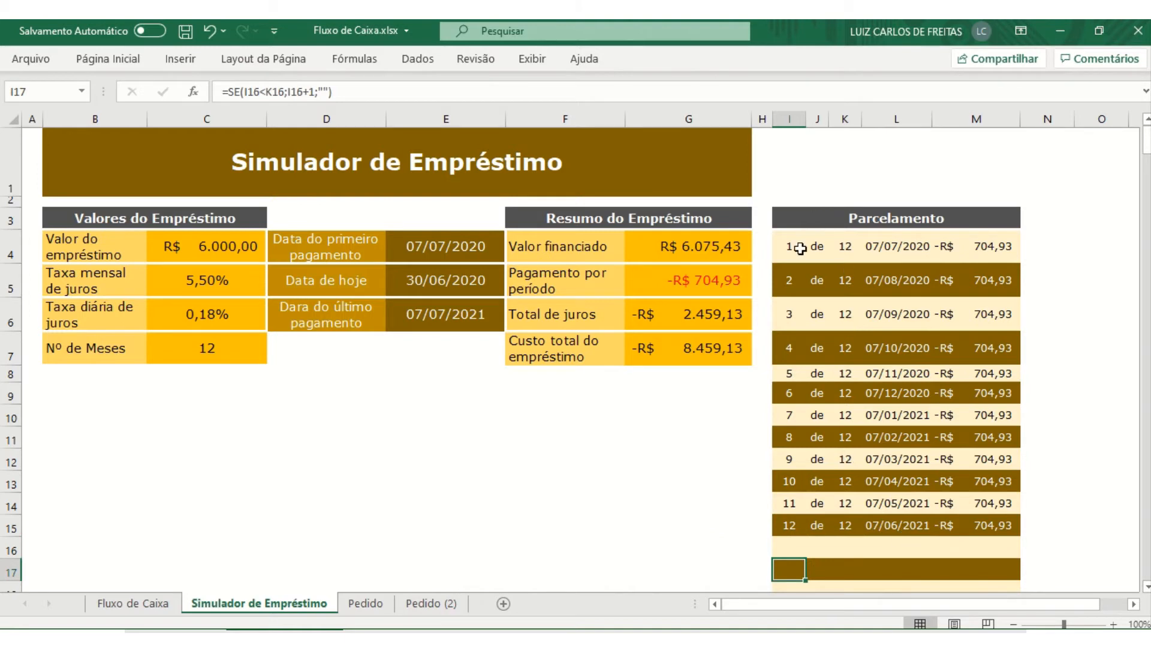
- Set Nº de Meses in C7 to 14
left_click(240, 360)
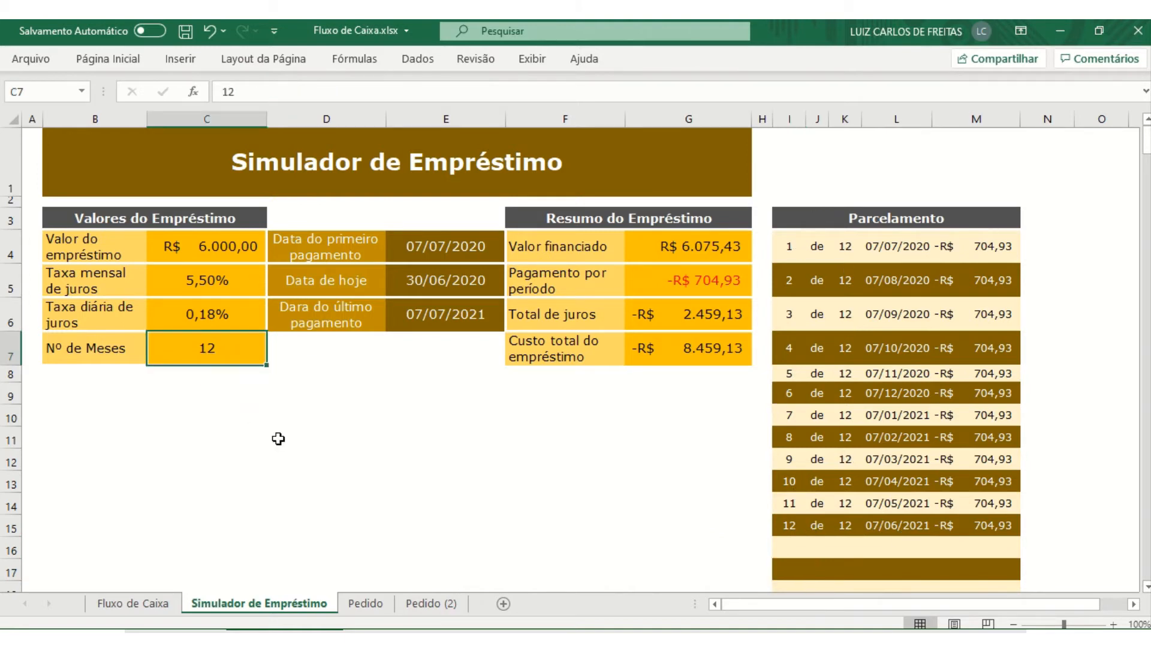
type("14")
key("Return")
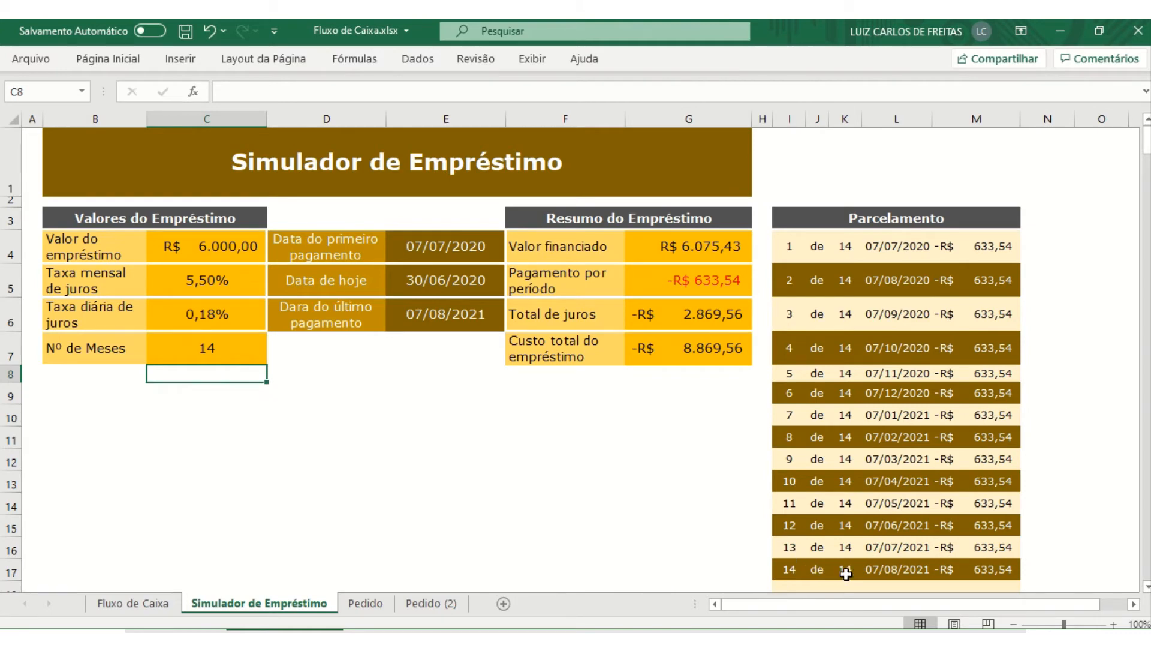
- Check the forecast values on the Fluxo de Caixa sheet, and return to the Simulador de Empréstimo sheet
left_click(204, 347)
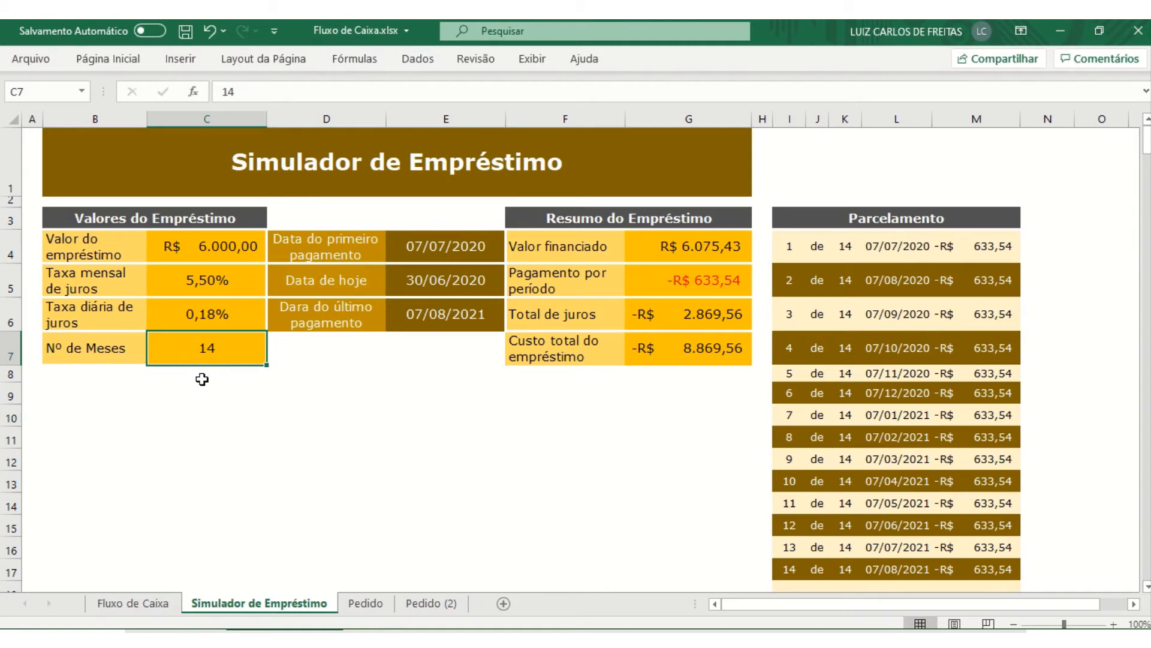
left_click(143, 604)
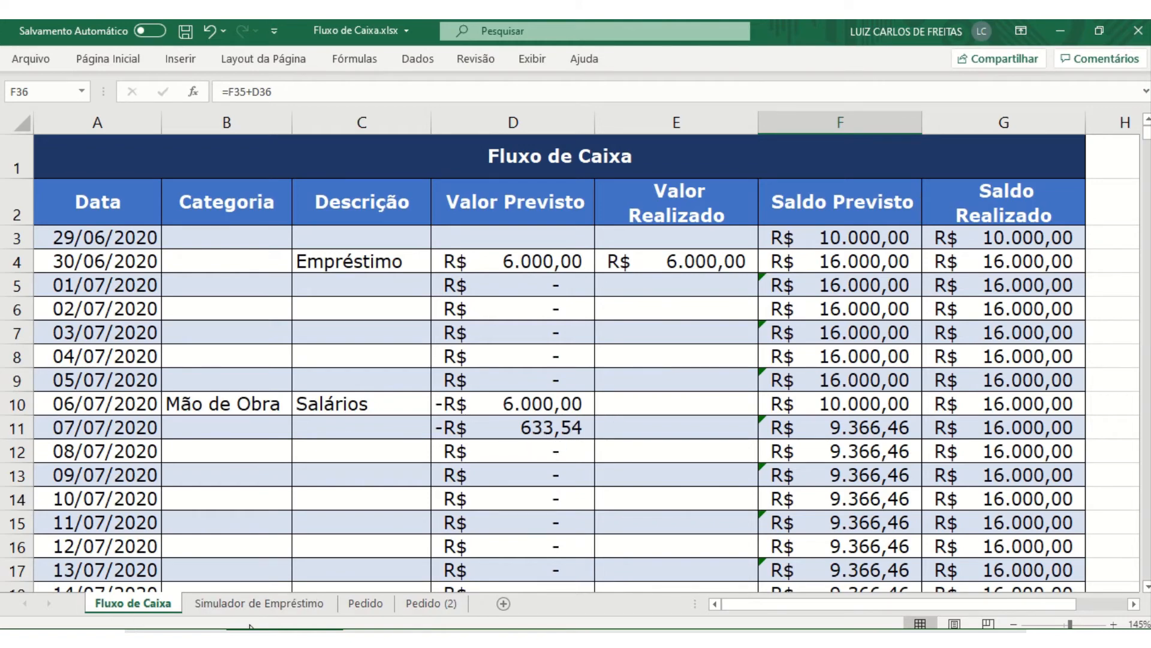
left_click(258, 602)
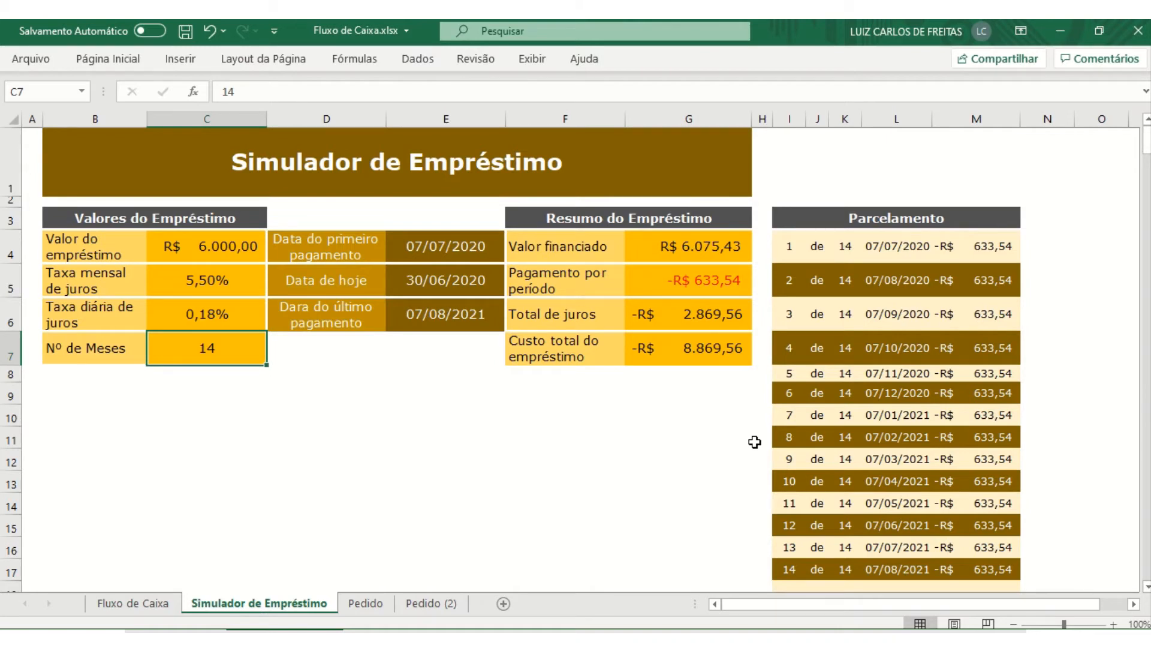
- Set Nº de Meses in C7 back to 12
left_click(249, 400)
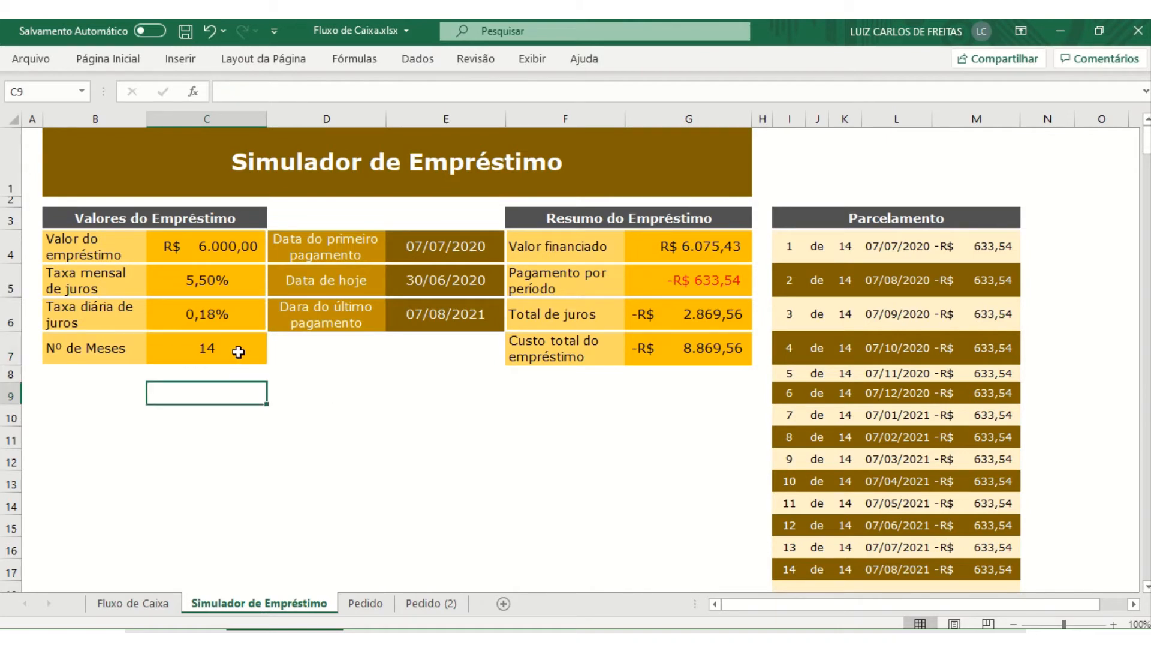
left_click(239, 352)
type("12")
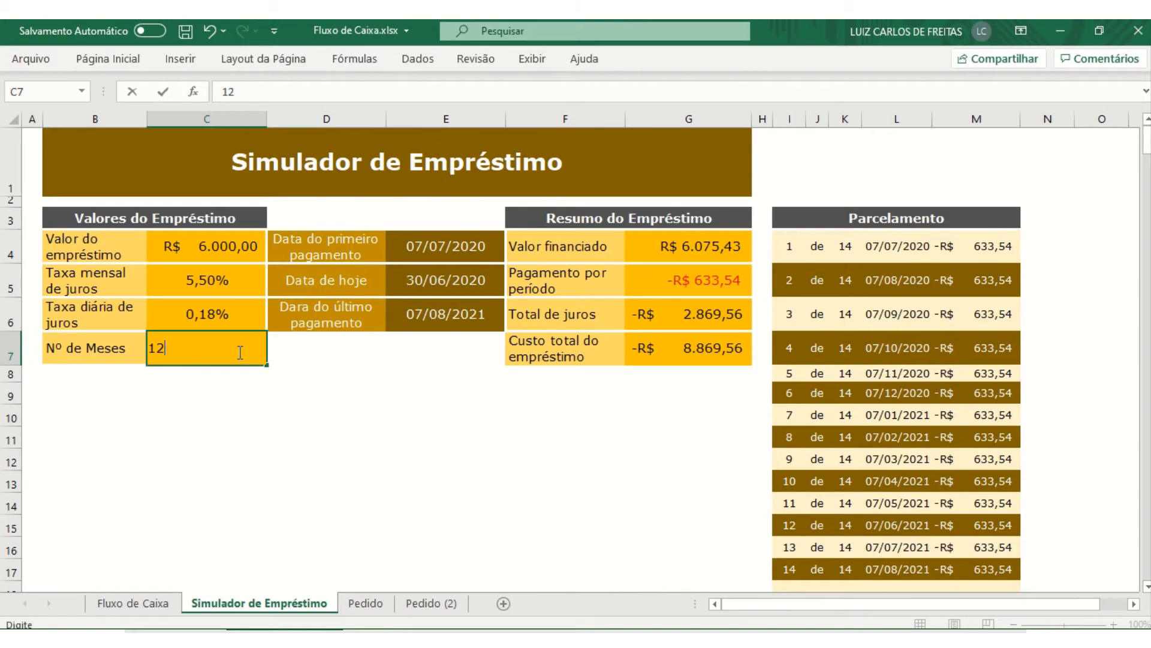
key("Return")
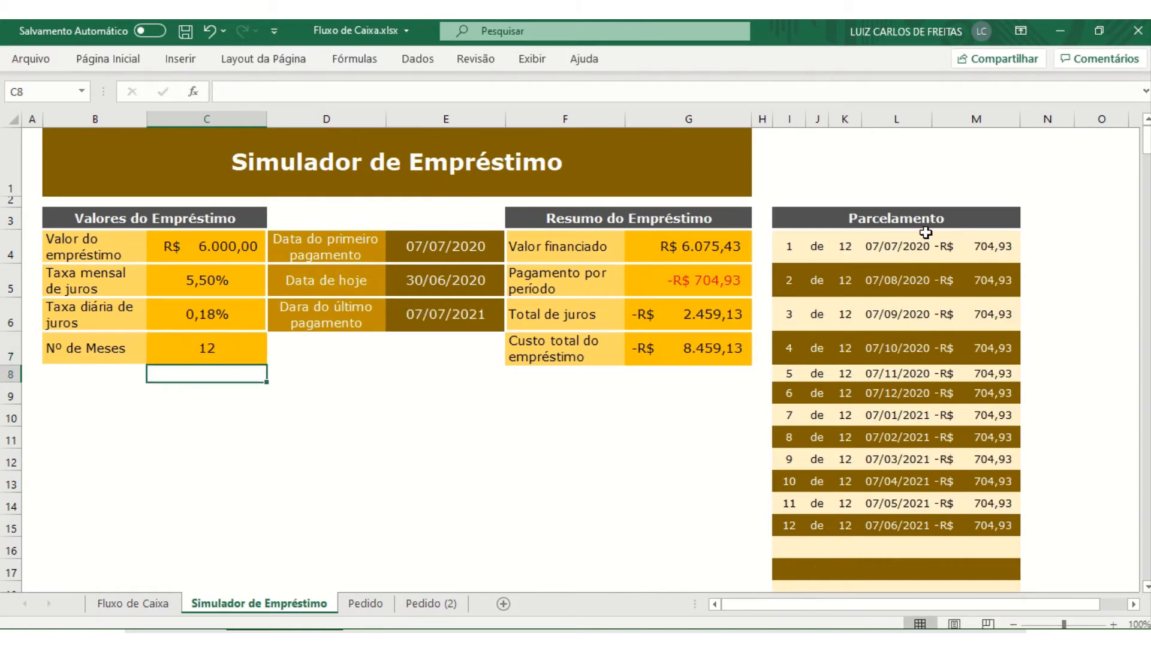
- Examine the SE formulas of the second Parcelamento row in L5, K5 and J5
left_click(897, 278)
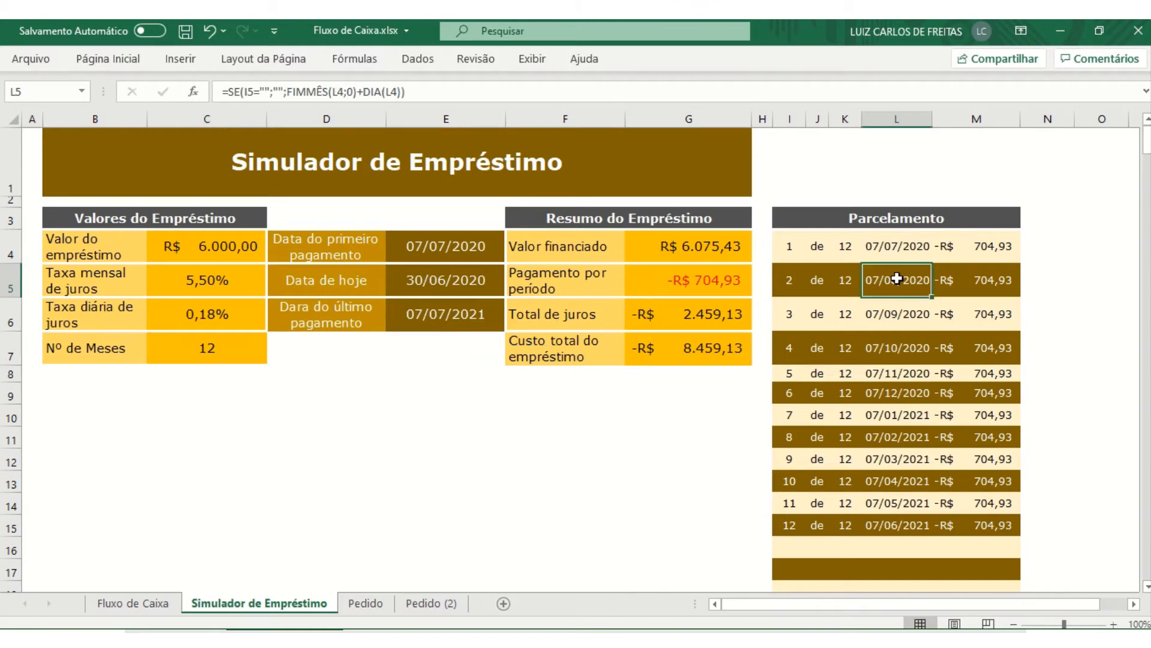
left_click(845, 281)
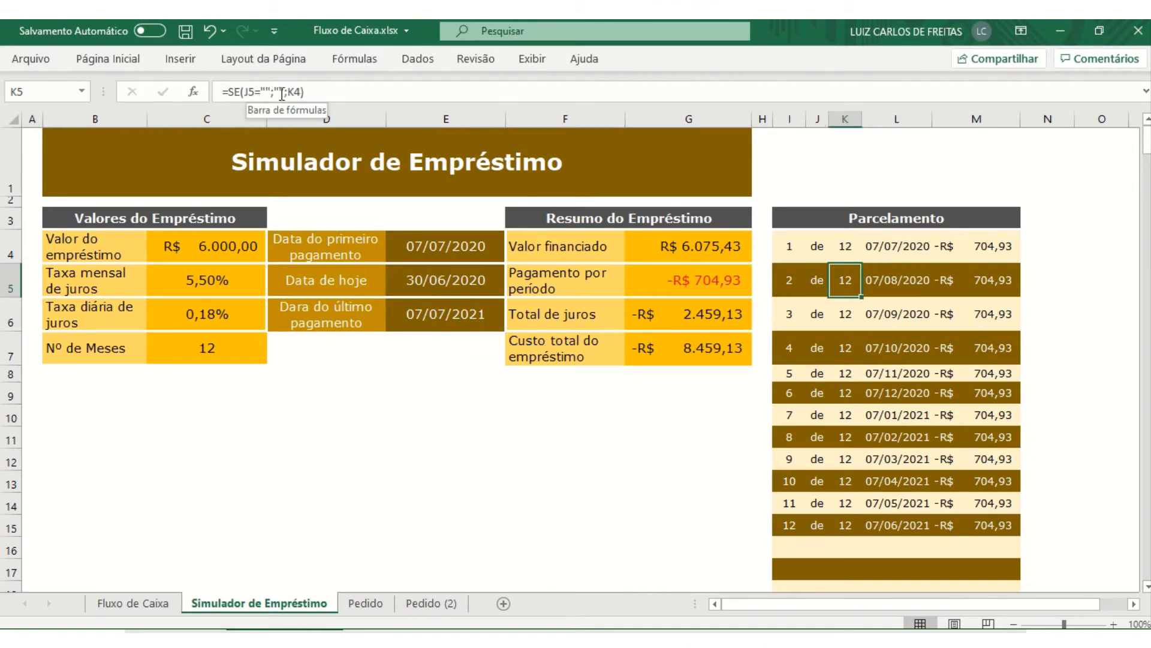
left_click(818, 282)
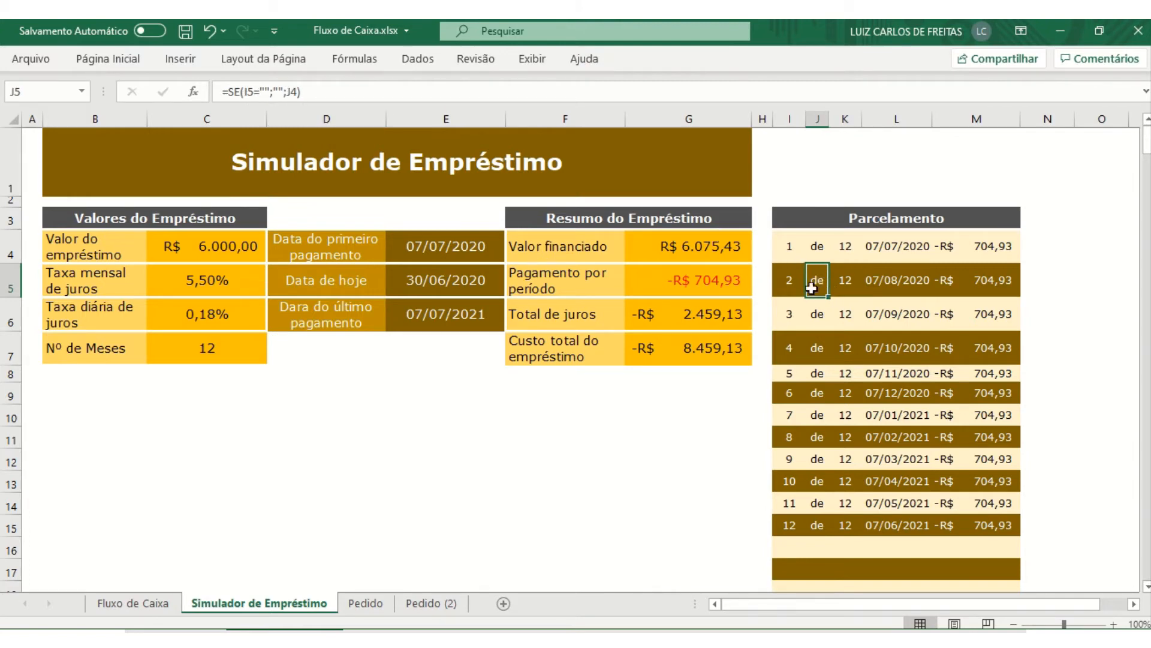
- Examine how the SE formulas in I16, J16, K16 and L16 of the Parcelamento table depend on each other and on row 15
left_click(817, 546)
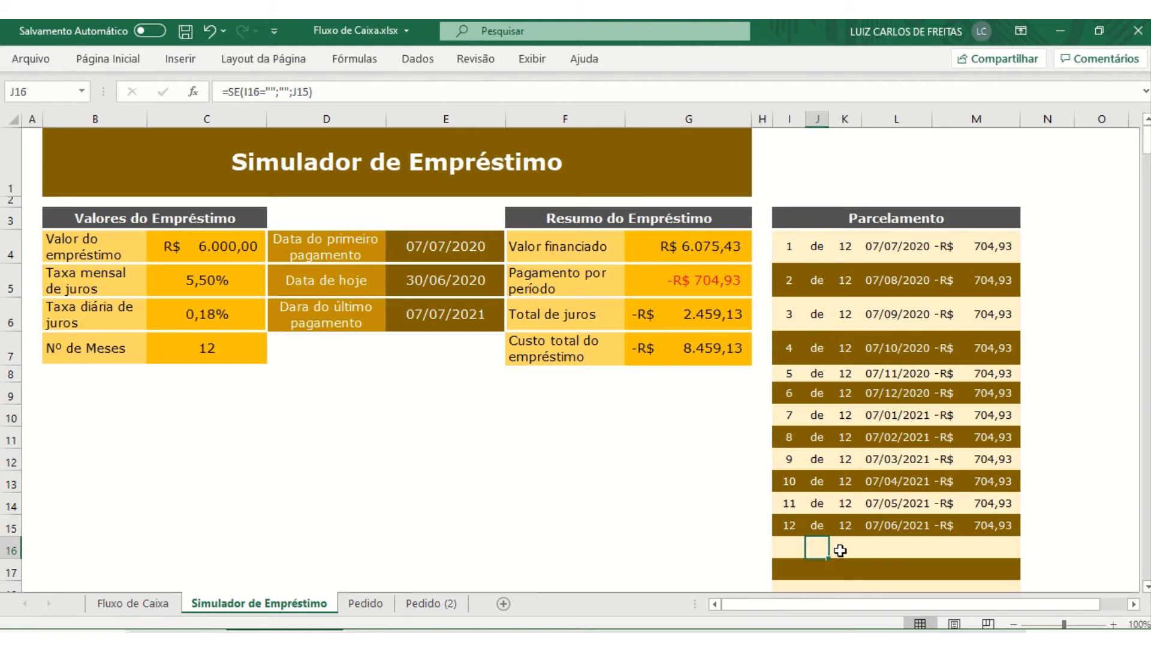
left_click(839, 547)
left_click(815, 545)
left_click(794, 544)
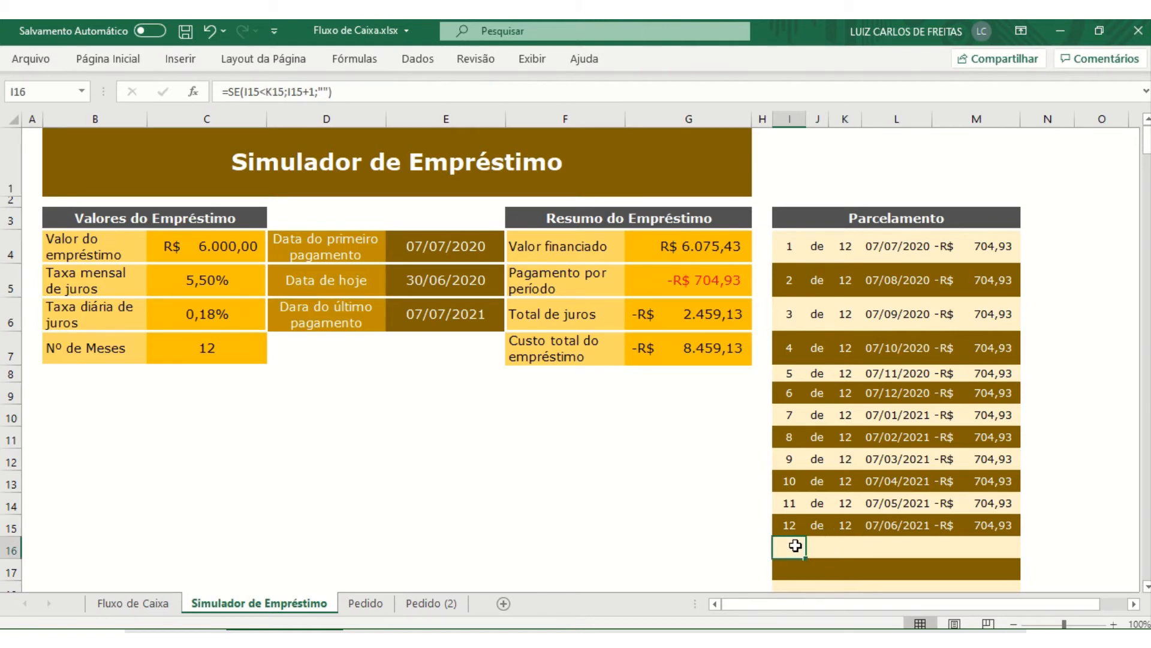
left_click(819, 544)
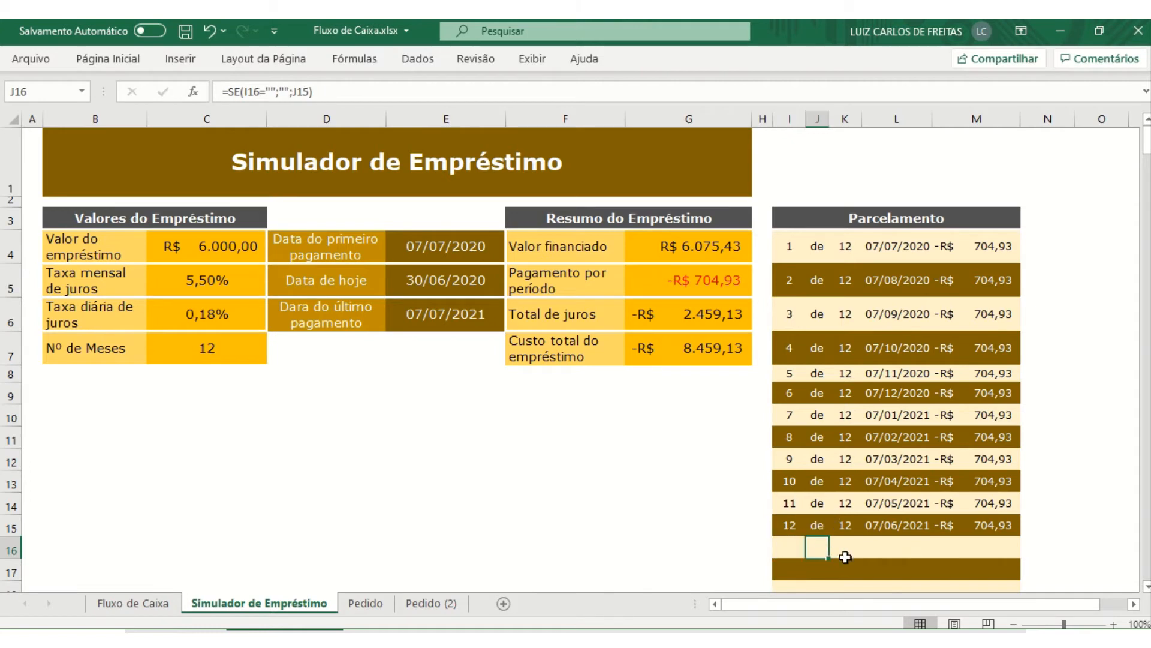
left_click(848, 555)
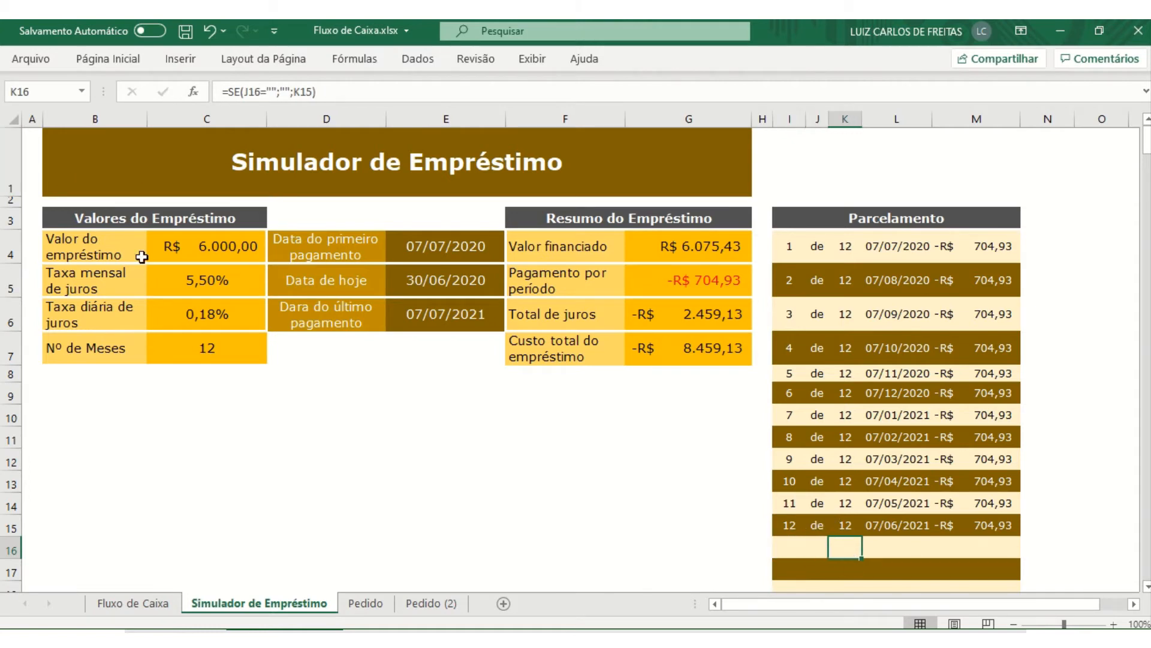
left_click(779, 544)
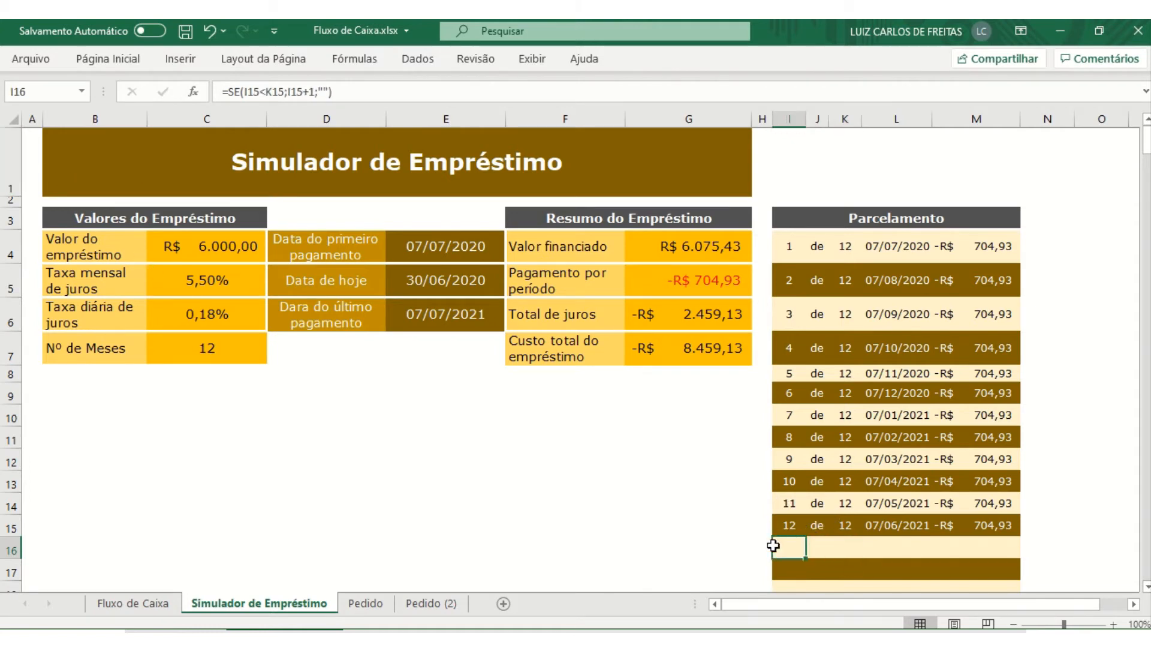
left_click(835, 547)
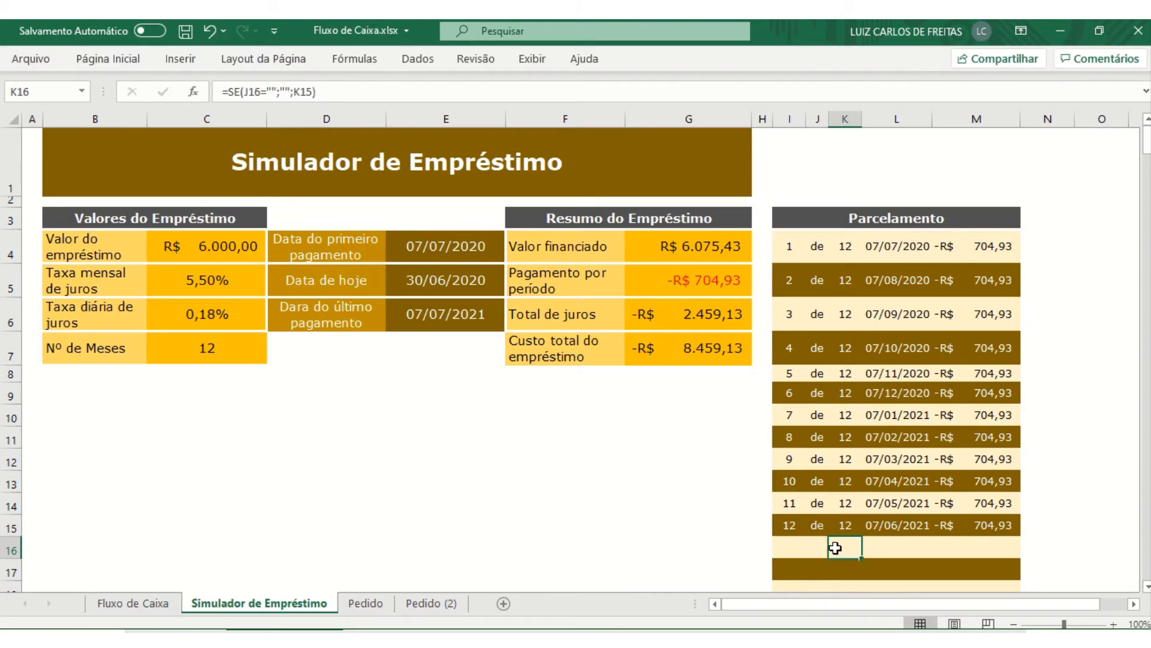
left_click(804, 541)
left_click(848, 551)
left_click(817, 546)
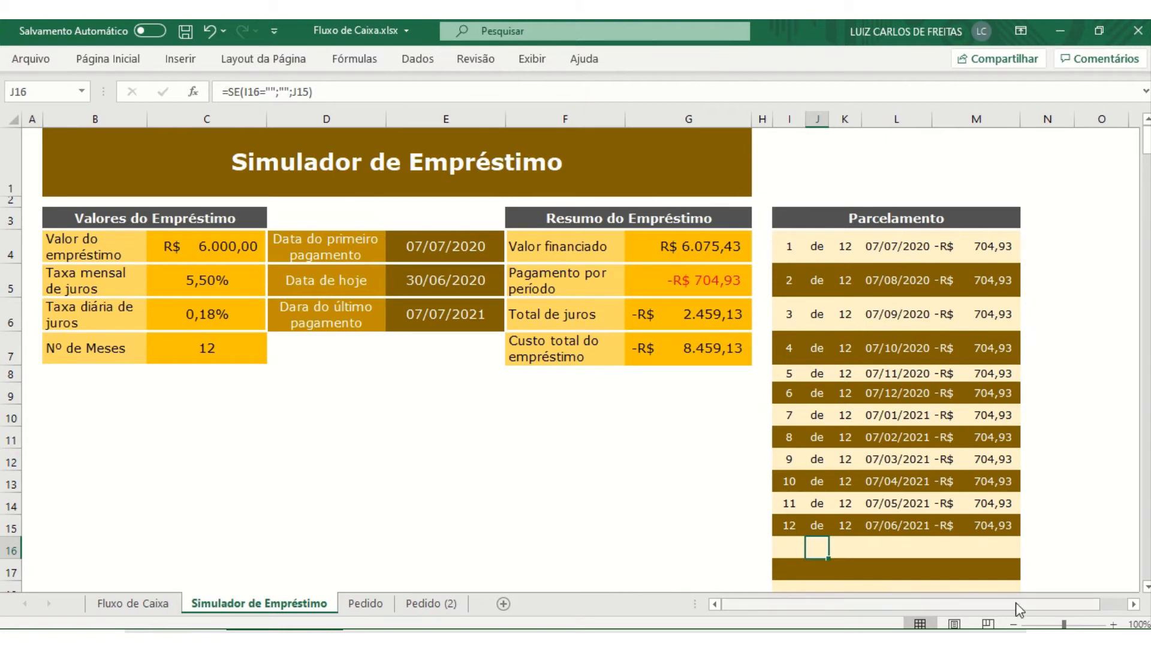
left_click(889, 547)
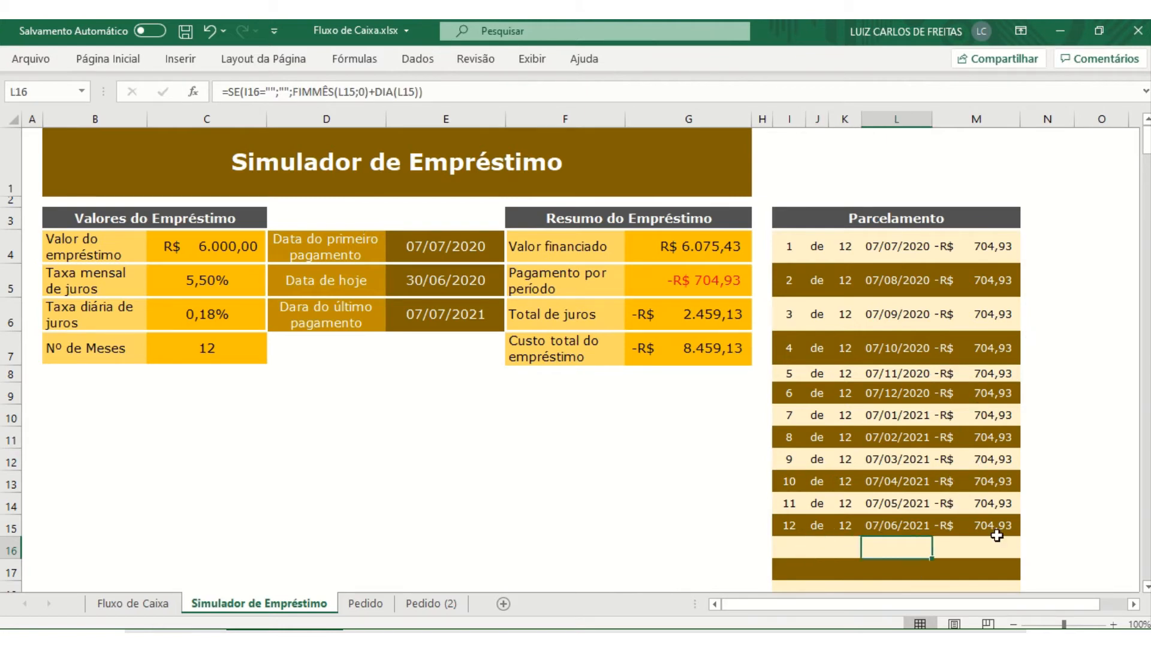
- Examine the SE and FIMMÊS date formulas in L5, L13 and L15 of the Parcelamento table, plus the installment formula in M5
left_click(894, 250)
left_click(902, 280)
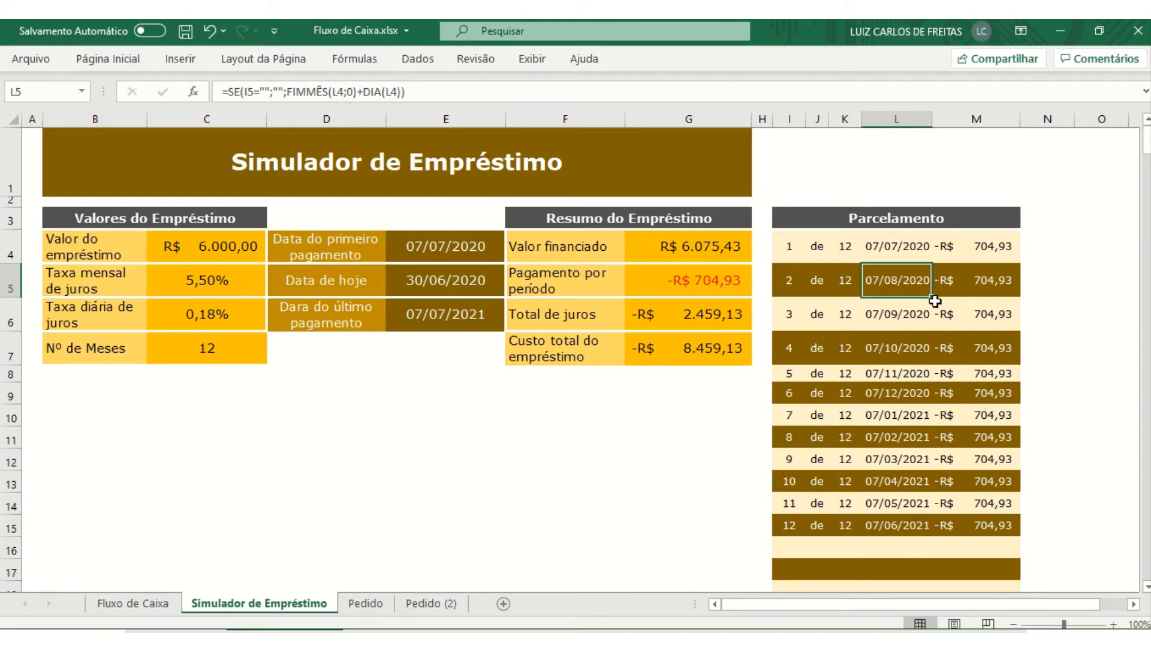
left_click(958, 284)
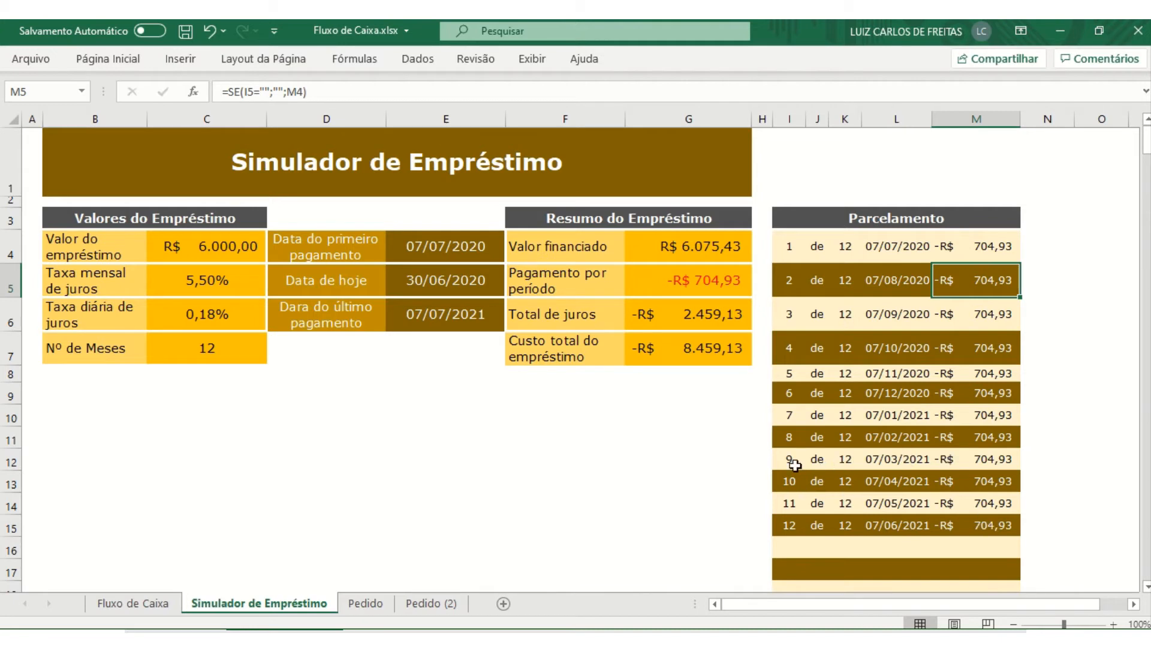
left_click(896, 486)
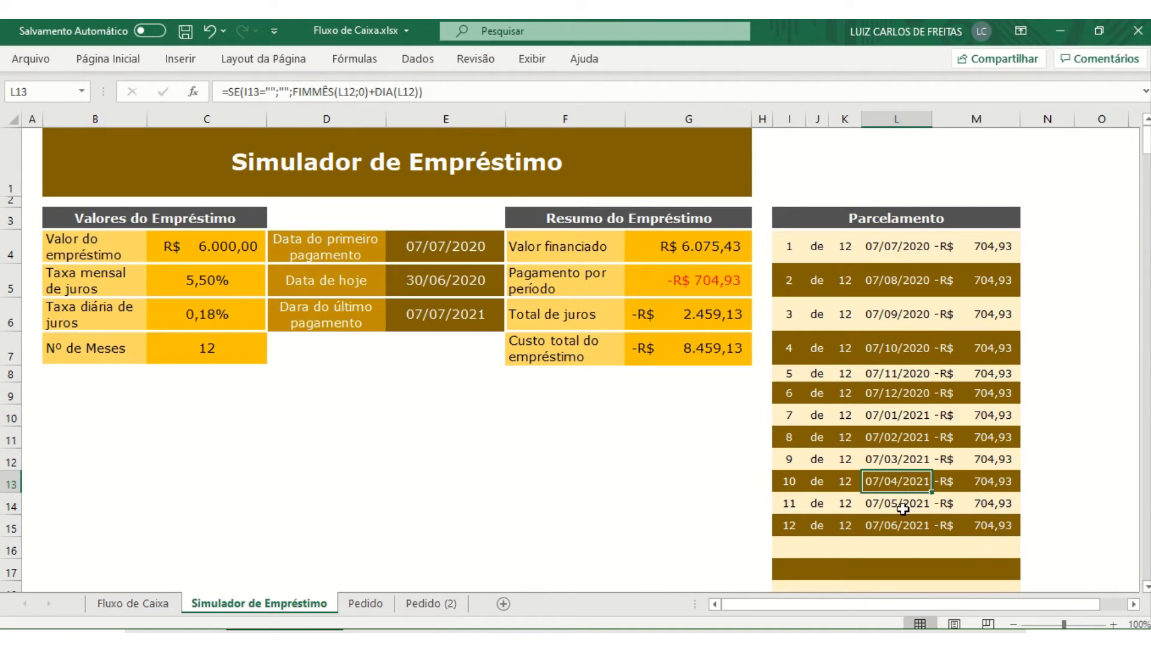
left_click(896, 526)
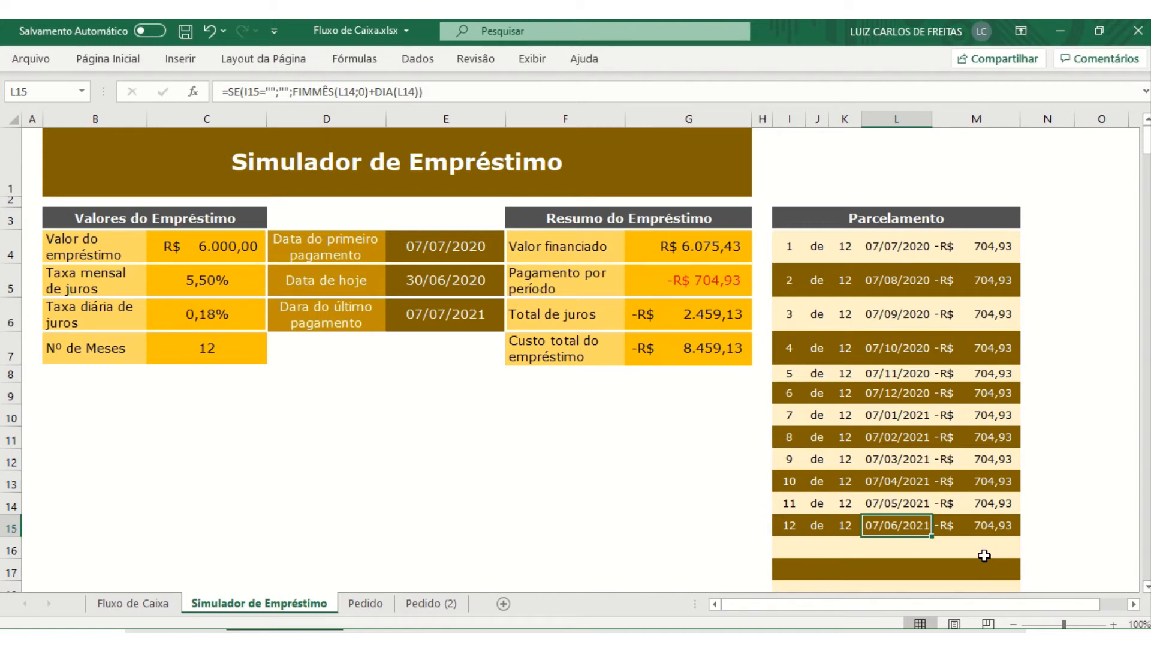
- Review the Parcelamento range I3:M15 and inspect the total loan cost formula in G7 and the PGTO formula in G5
left_click_drag(803, 222, 971, 525)
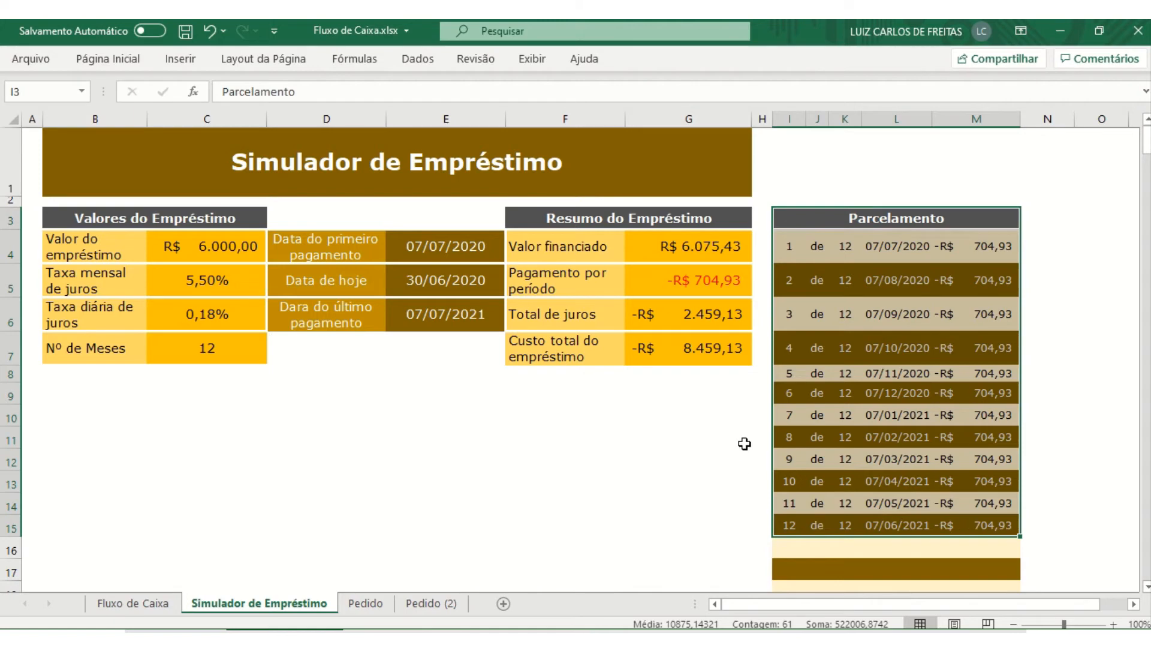
left_click(719, 356)
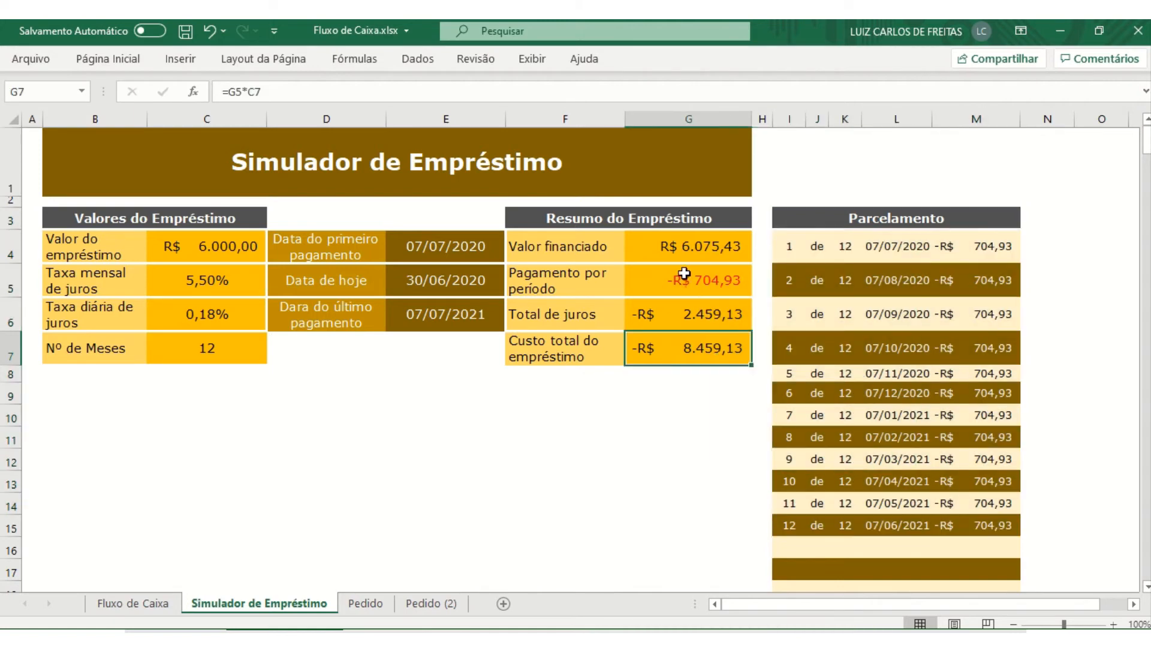
left_click(708, 279)
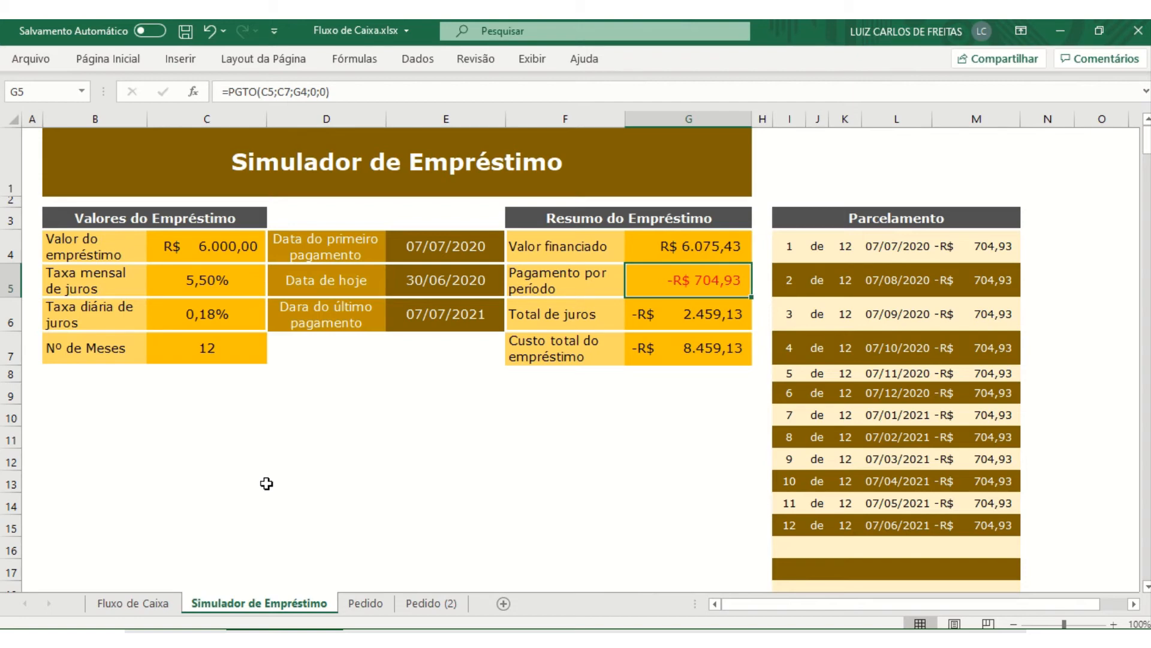
- On the Fluxo de Caixa sheet, inspect the formula in D11 and review the monthly installments in the Valor Previsto column through March 2021
left_click(156, 603)
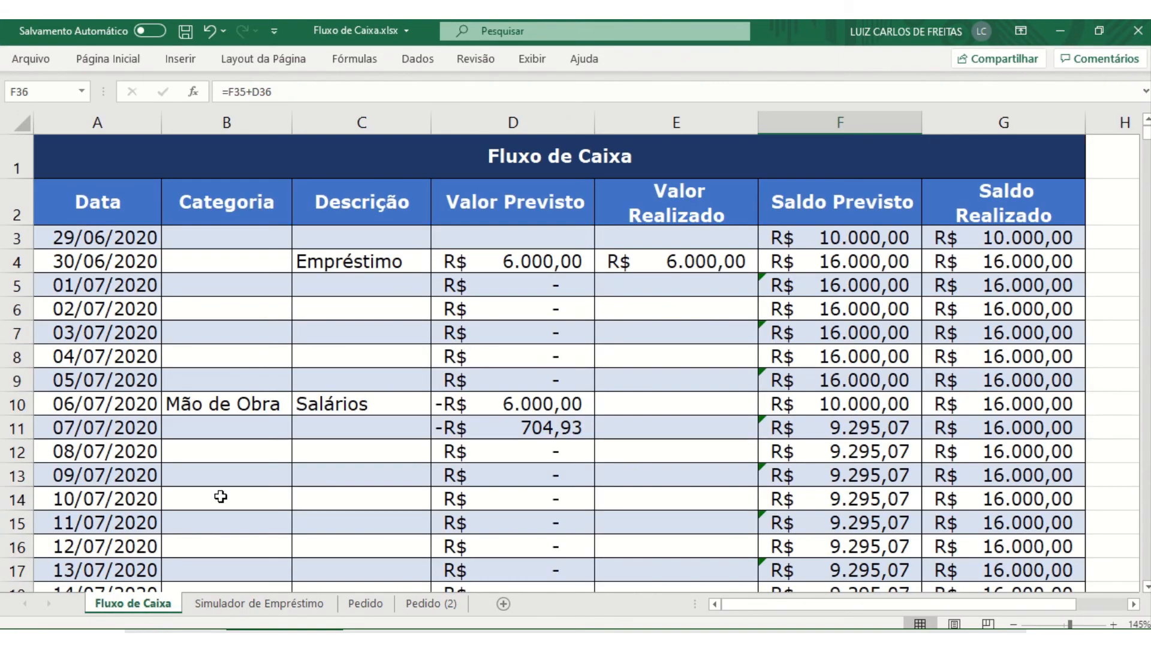
left_click(514, 431)
scroll(356, 420, "down", 20)
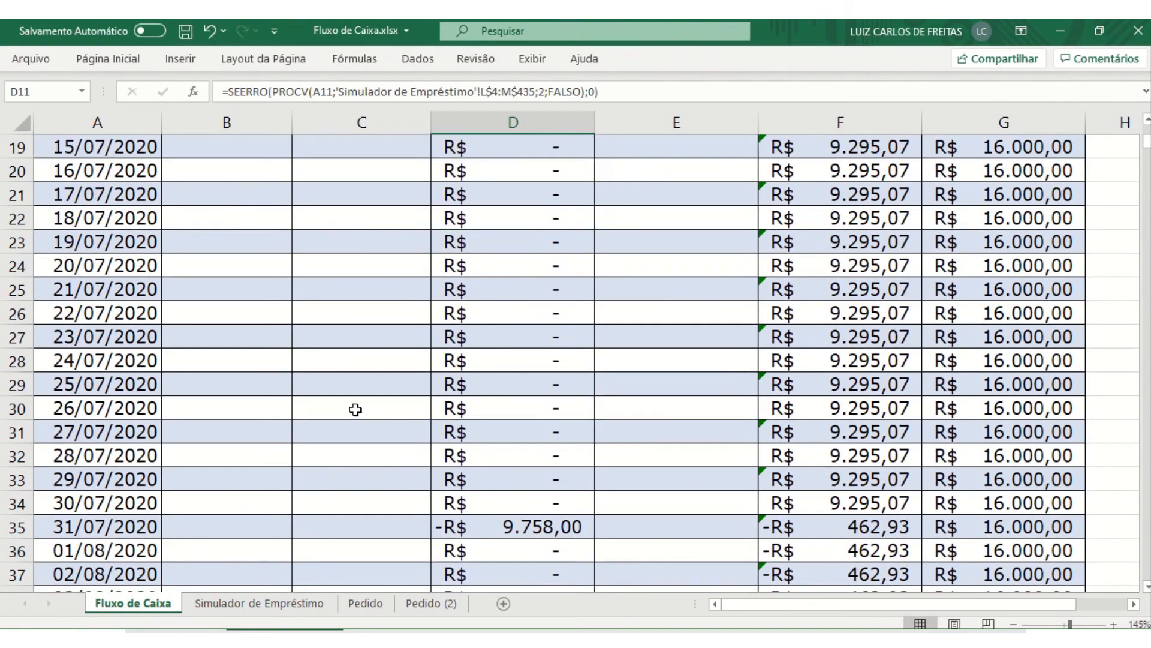
scroll(356, 405, "up", 7)
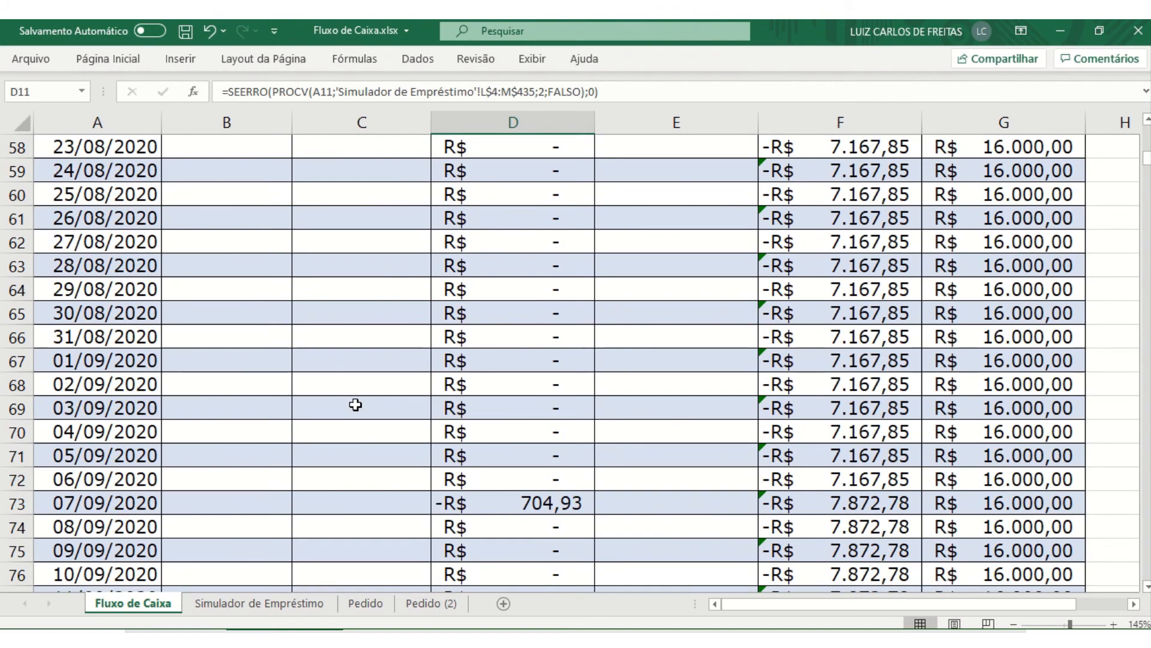
scroll(356, 404, "up", 9)
scroll(355, 405, "down", 12)
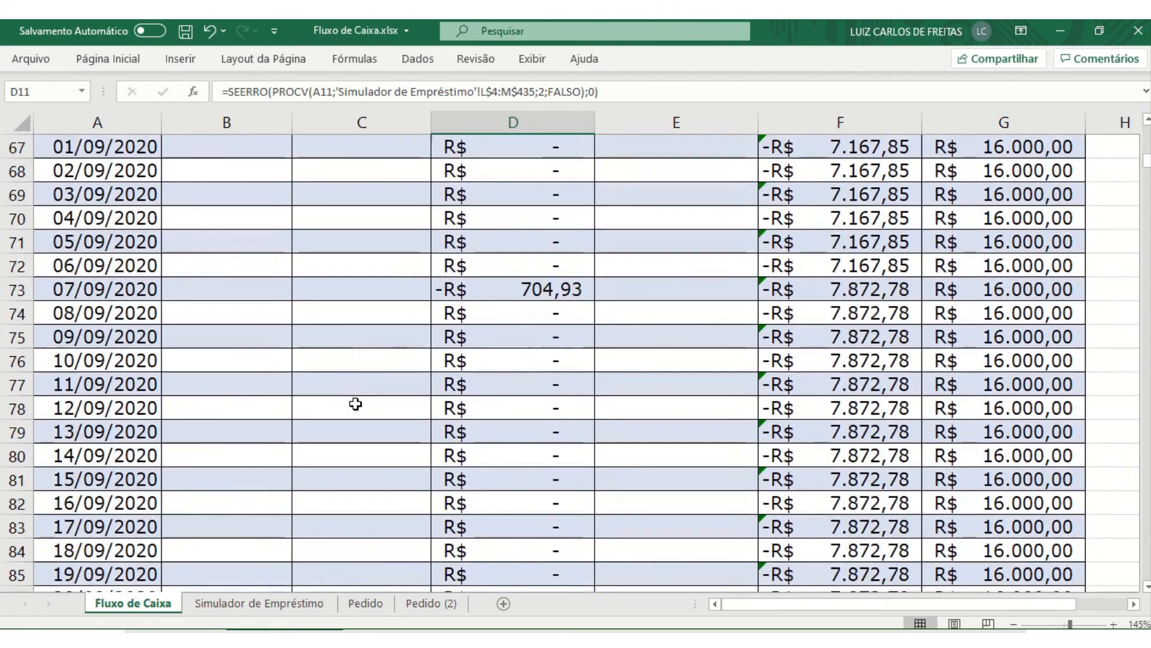
scroll(514, 294, "down", 11)
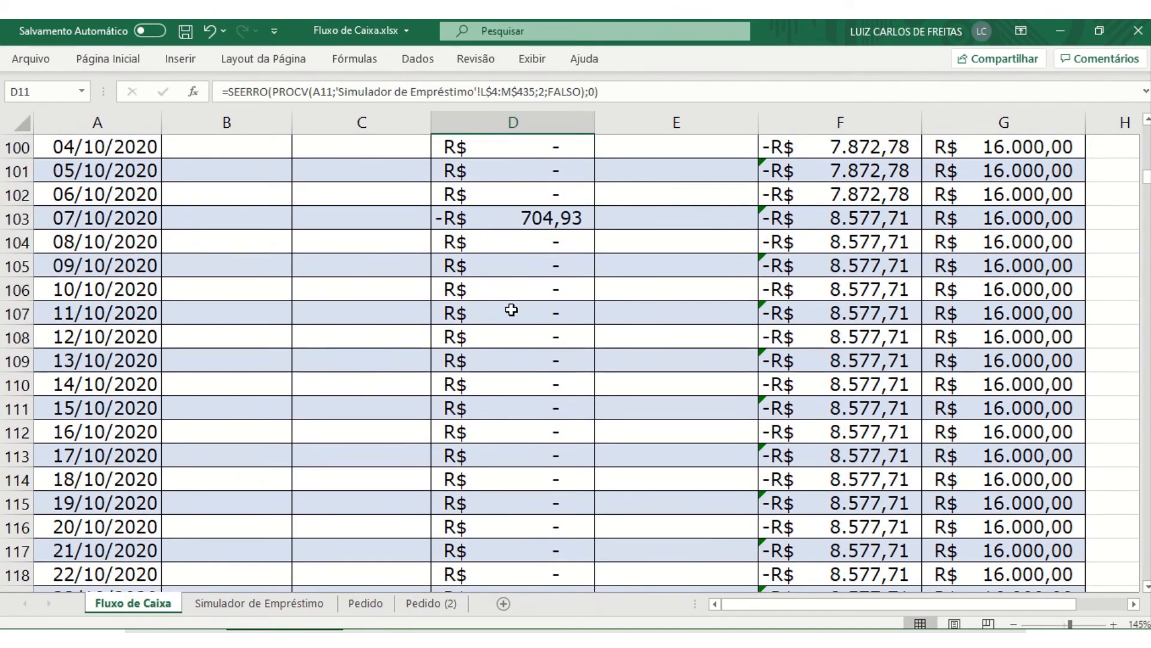
scroll(513, 228, "down", 10)
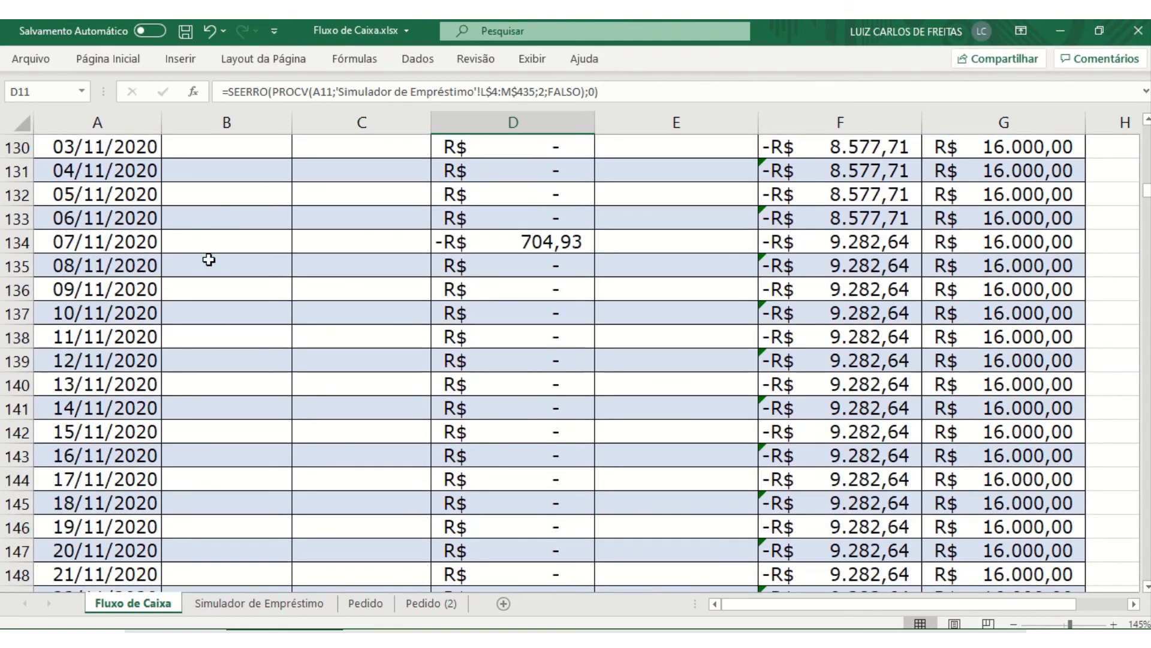
scroll(581, 258, "down", 10)
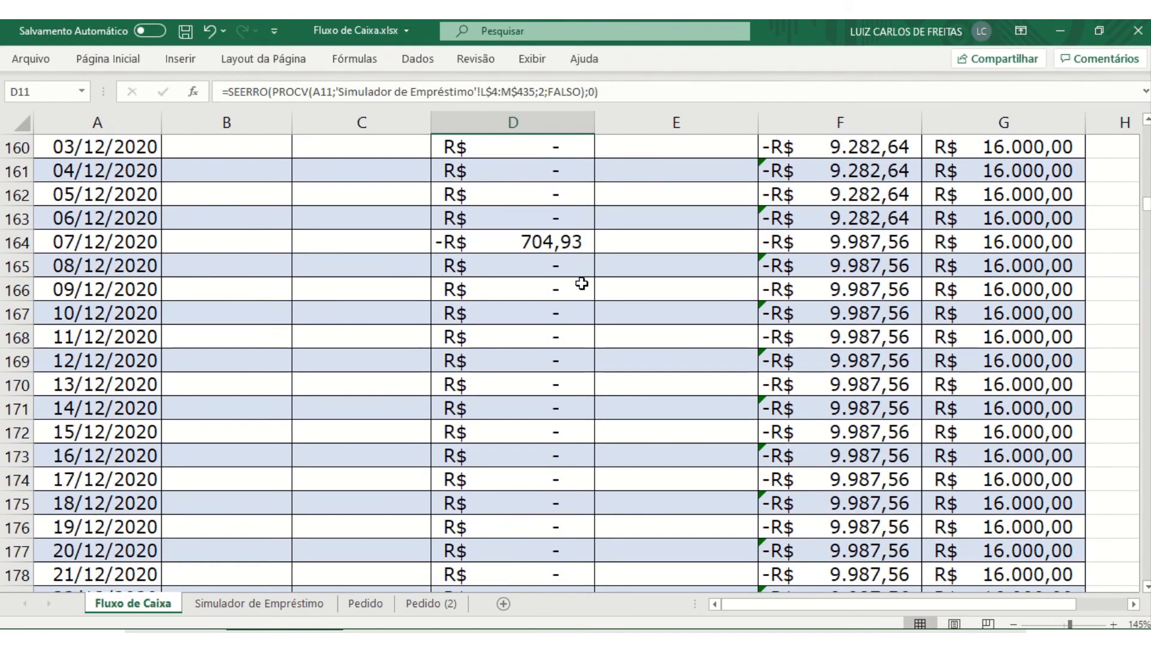
scroll(582, 283, "down", 10)
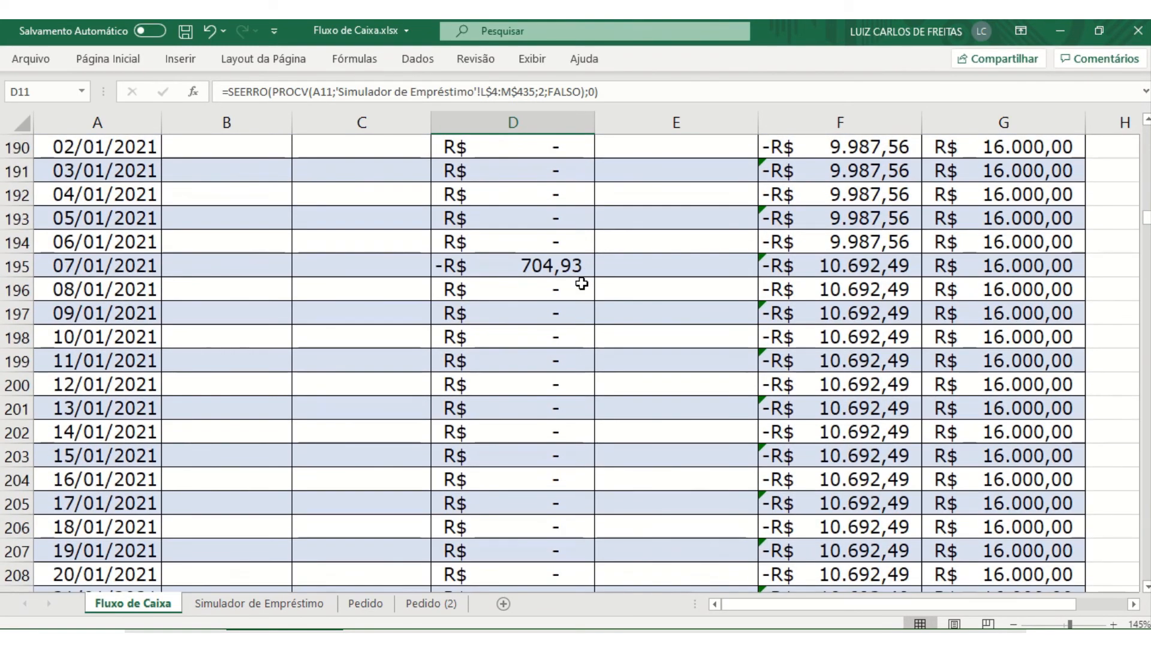
scroll(582, 284, "down", 9)
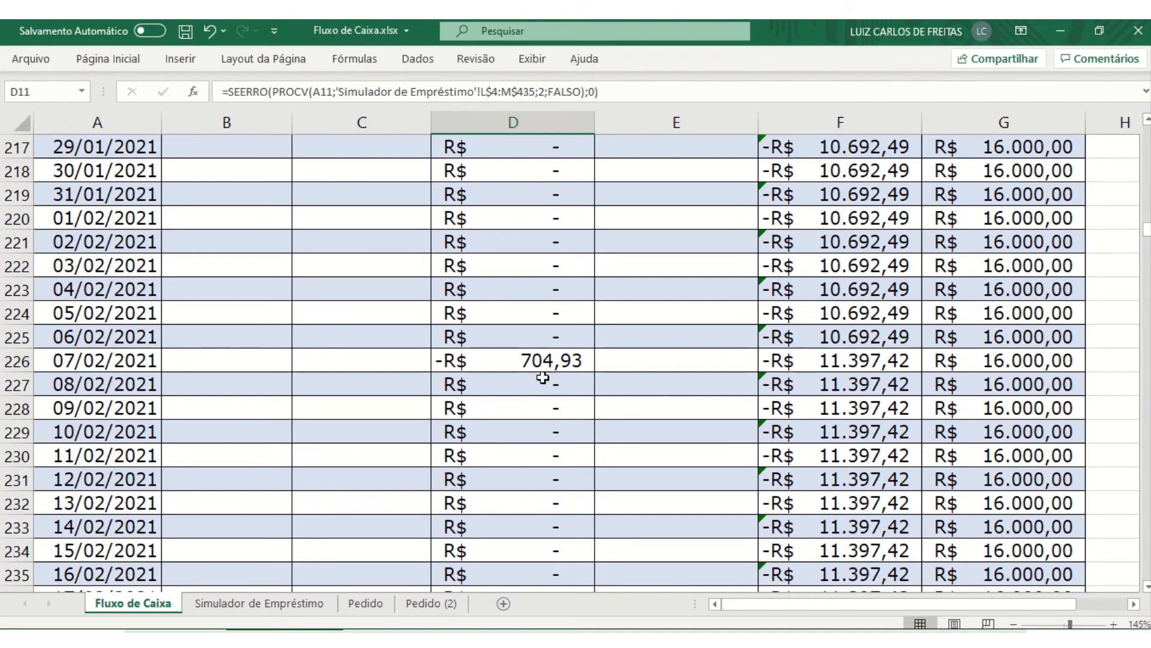
scroll(541, 368, "down", 11)
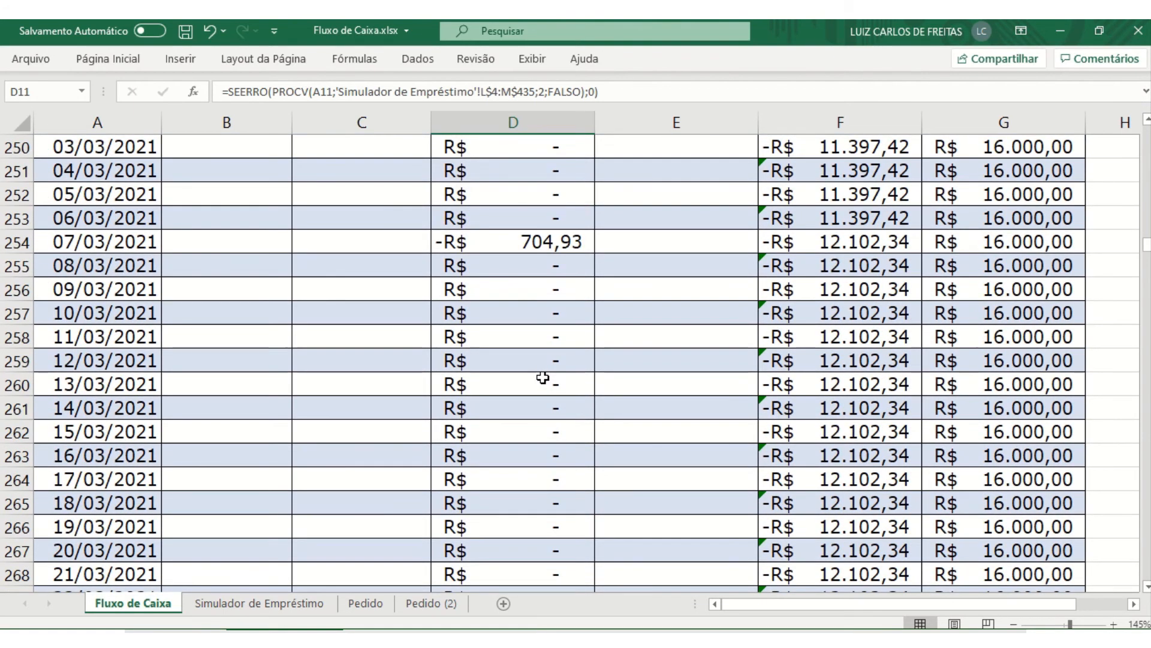
scroll(543, 377, "up", 20)
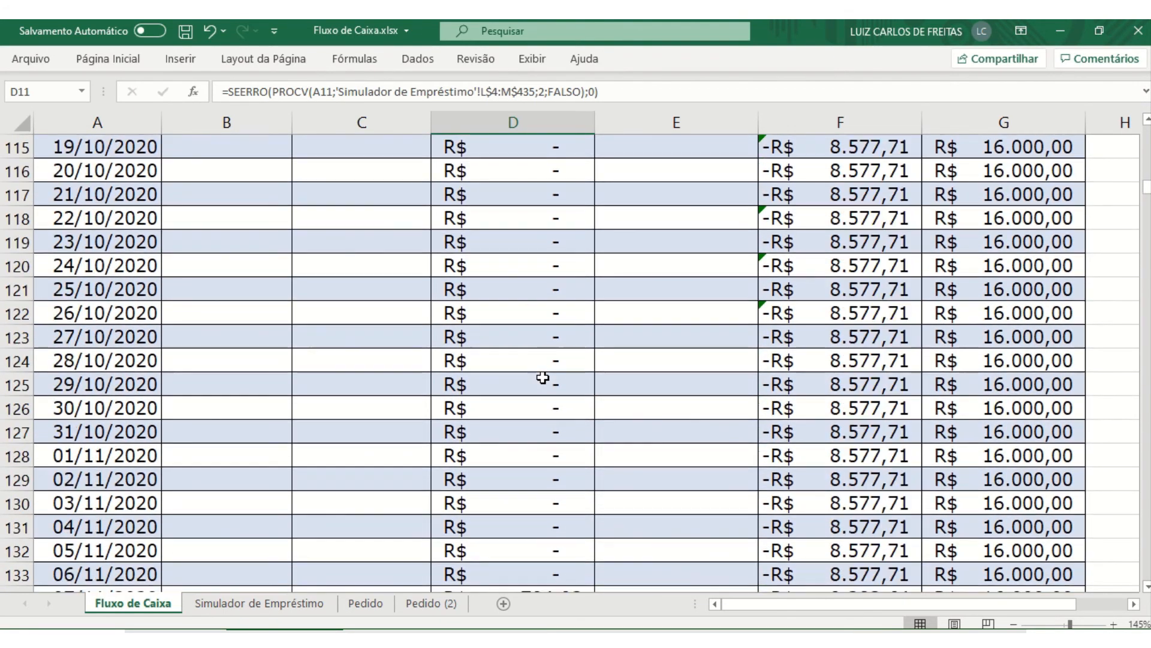
scroll(543, 378, "up", 20)
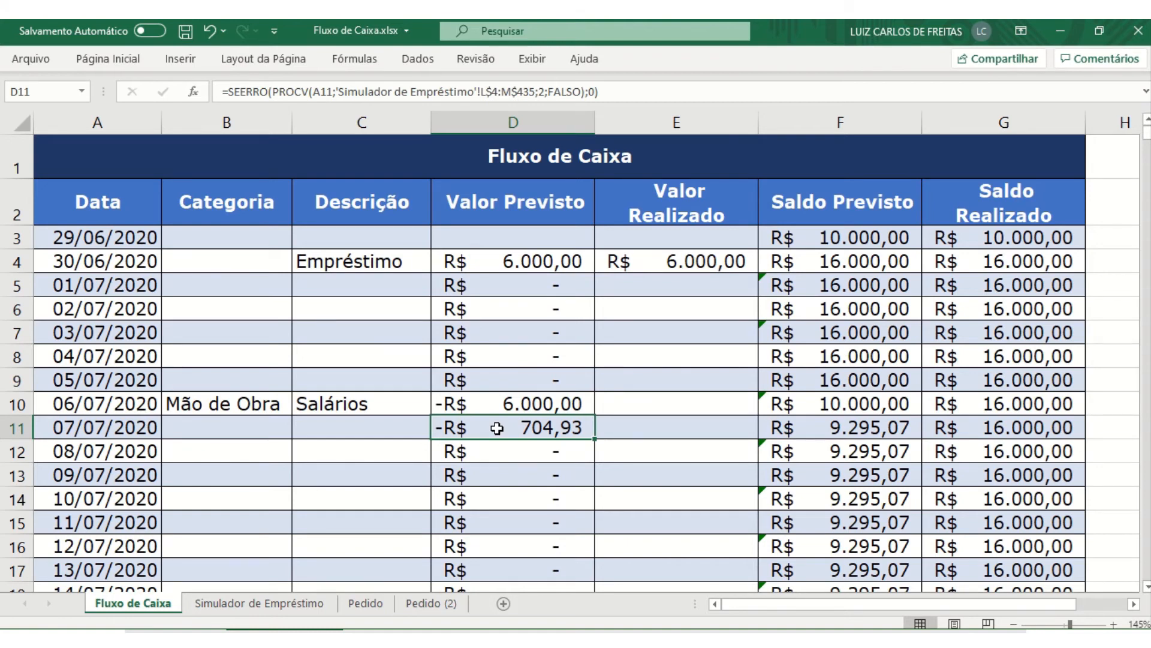
- Compare the planned installment in D11 with the Valor Realizado cells E11 and E12
left_click(663, 458)
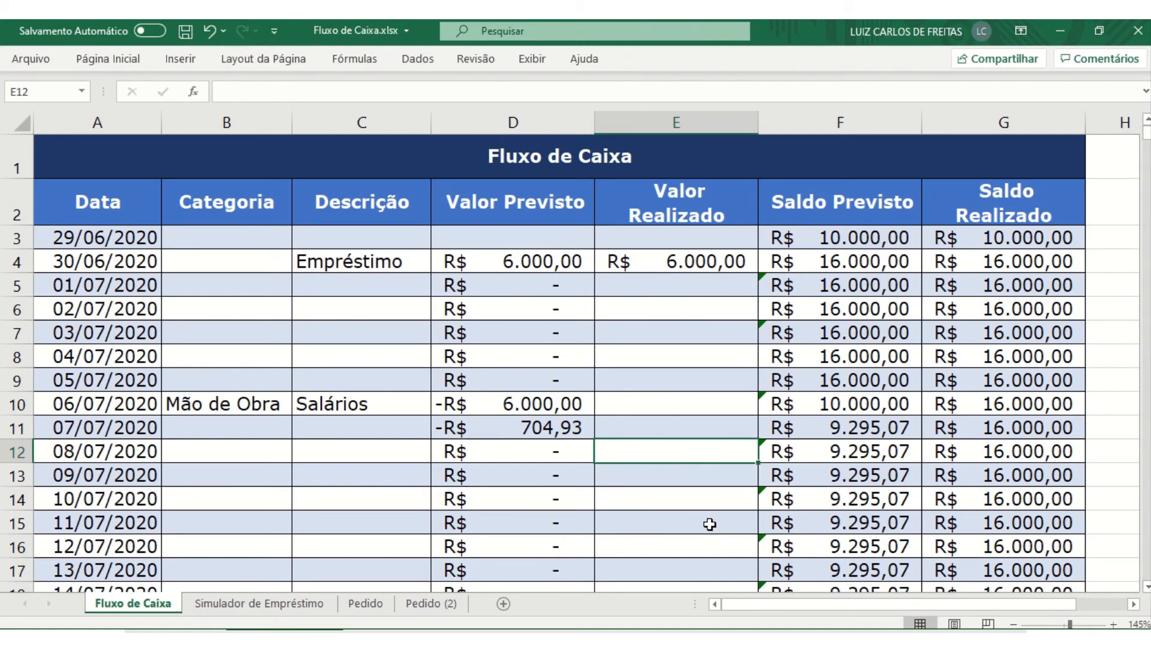
left_click(542, 433)
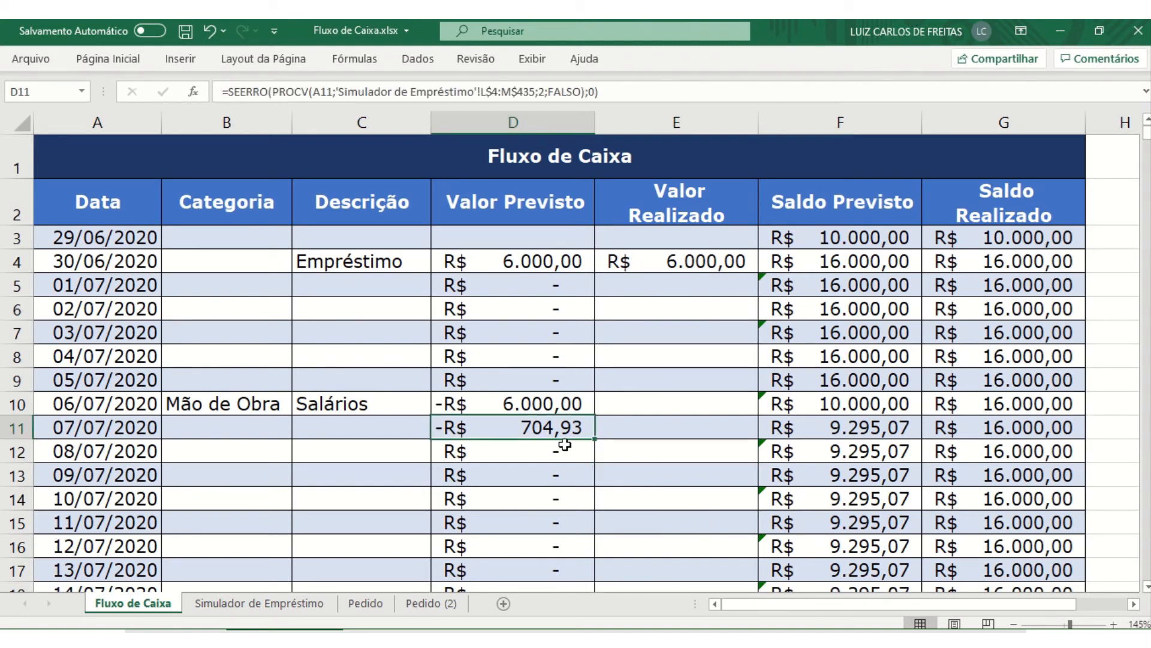
left_click(647, 458)
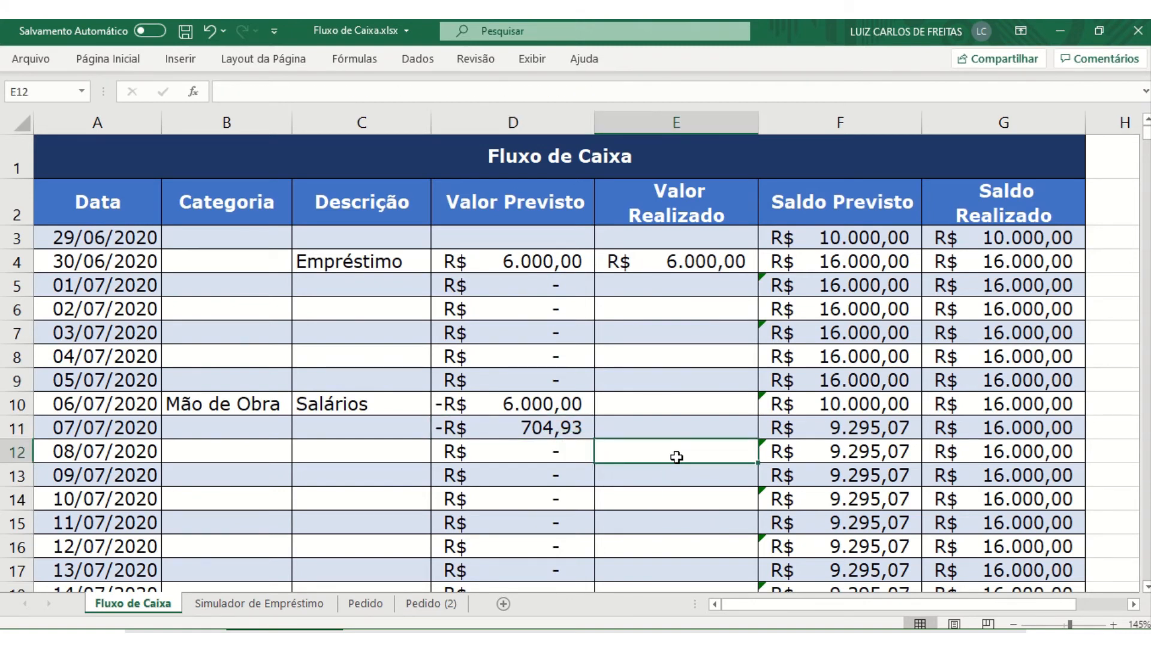
left_click(679, 432)
left_click(683, 447)
- Compare the D11 installment with Pagamento por período in G5 of Simulador de Empréstimo, and return to Fluxo de Caixa
left_click(539, 428)
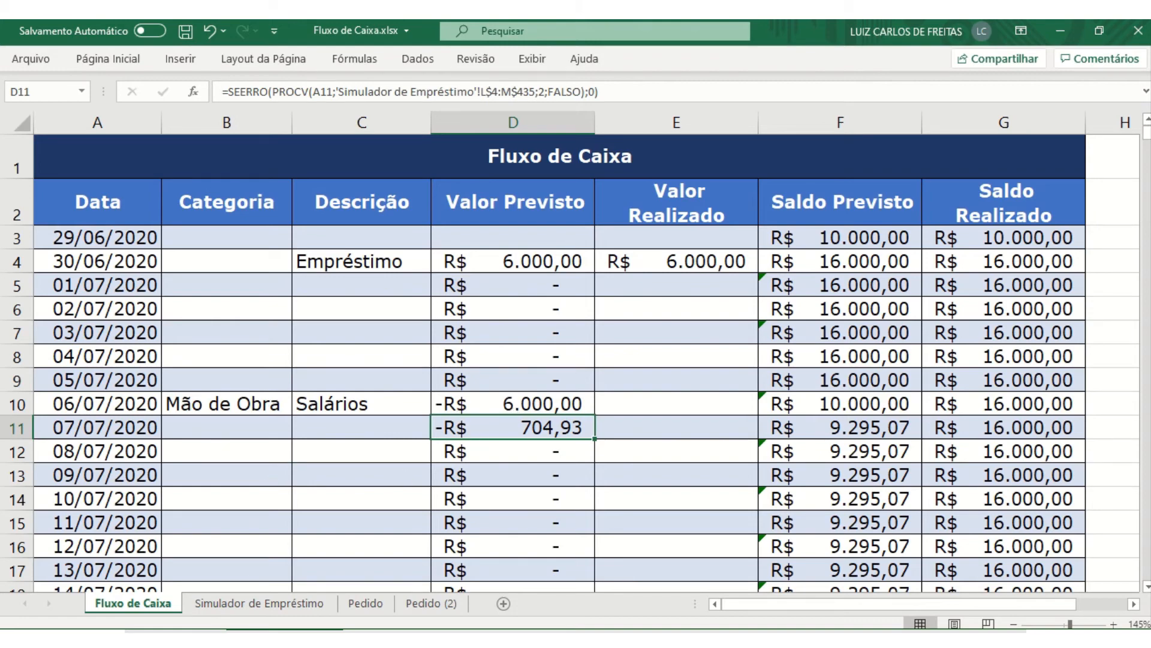
left_click(258, 603)
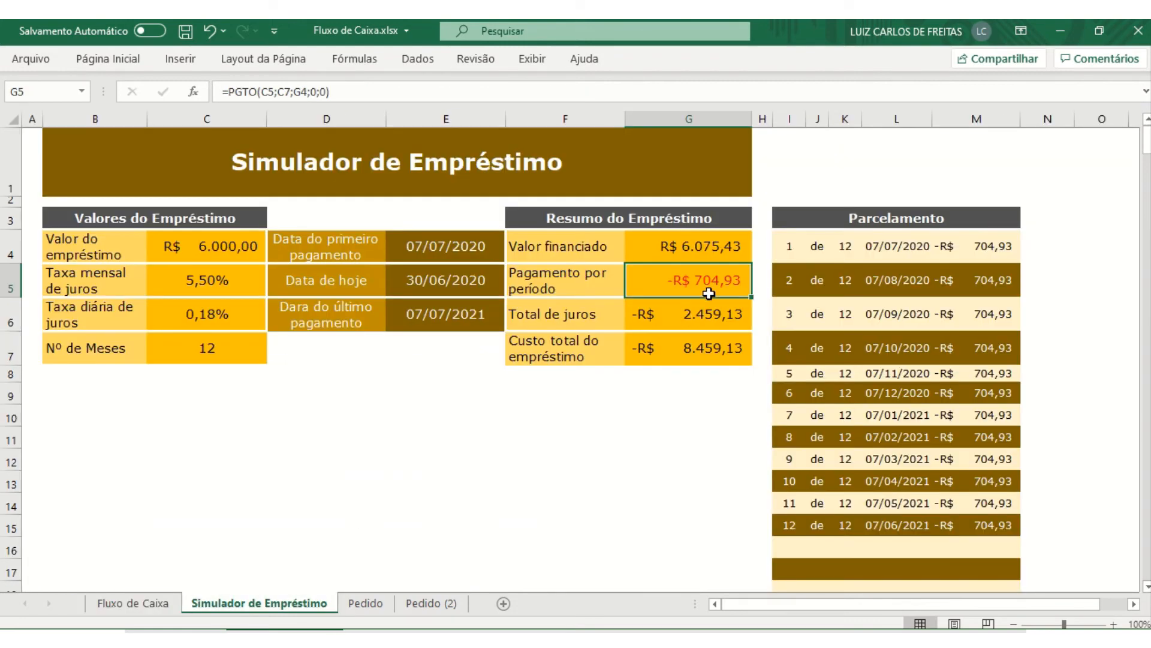
left_click(145, 600)
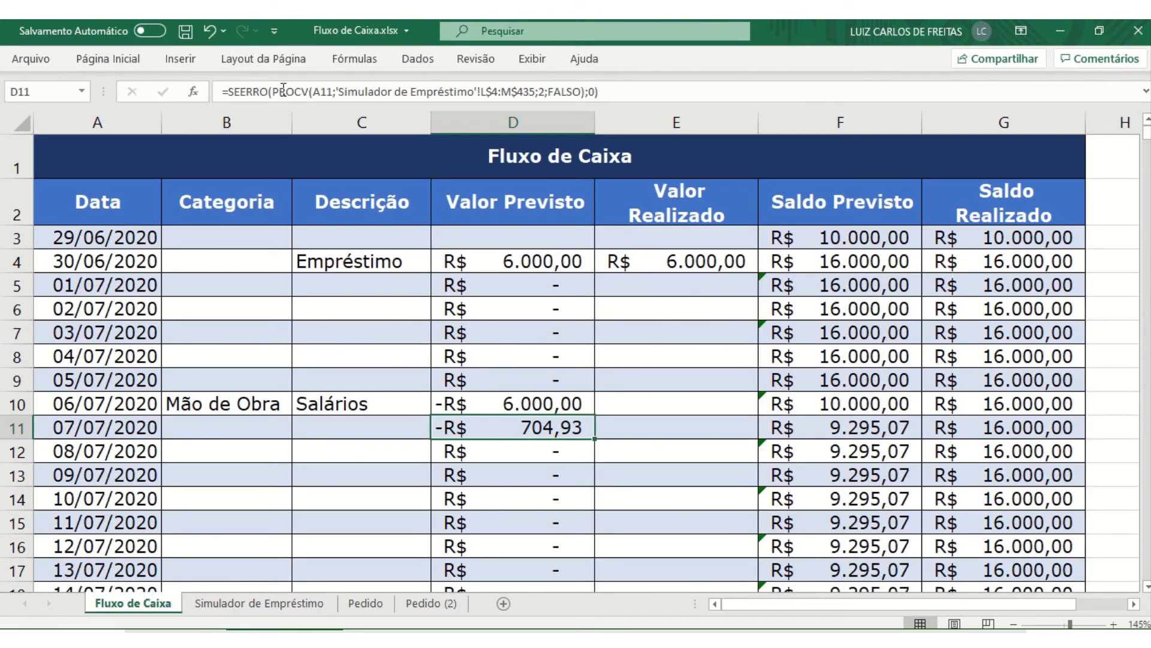
- Examine the lookup value A11 and the table range 'Simulador de Empréstimo'!L$4:M$435 in the D11 PROCV formula, leaving it unmodified
left_click(314, 92)
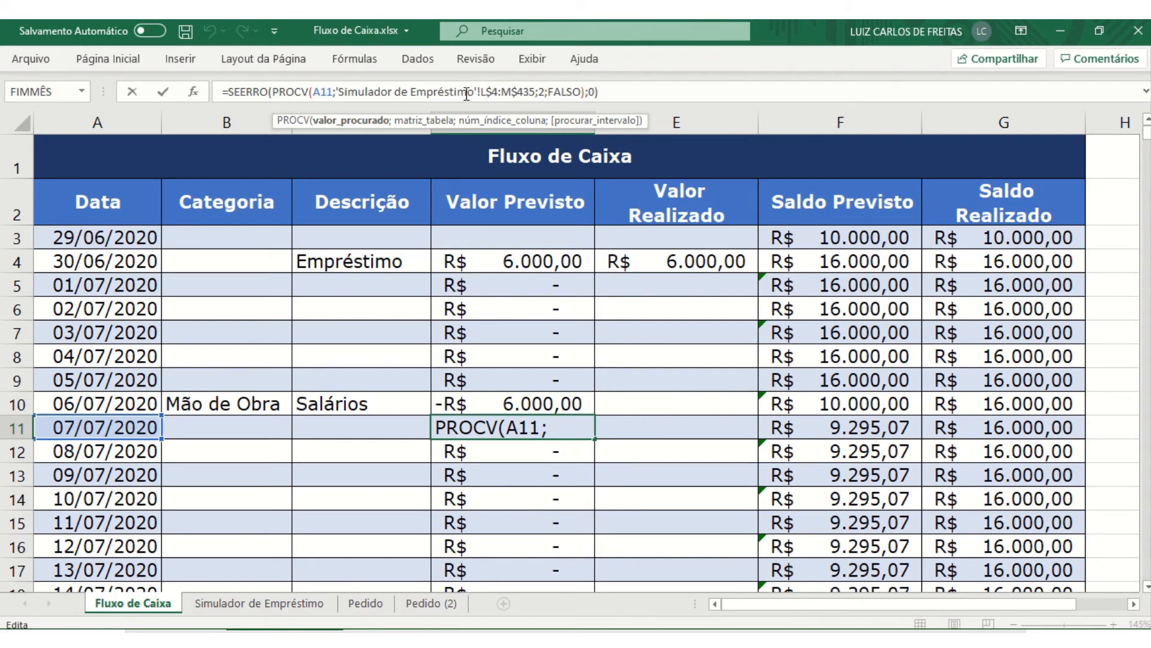
left_click_drag(537, 92, 340, 93)
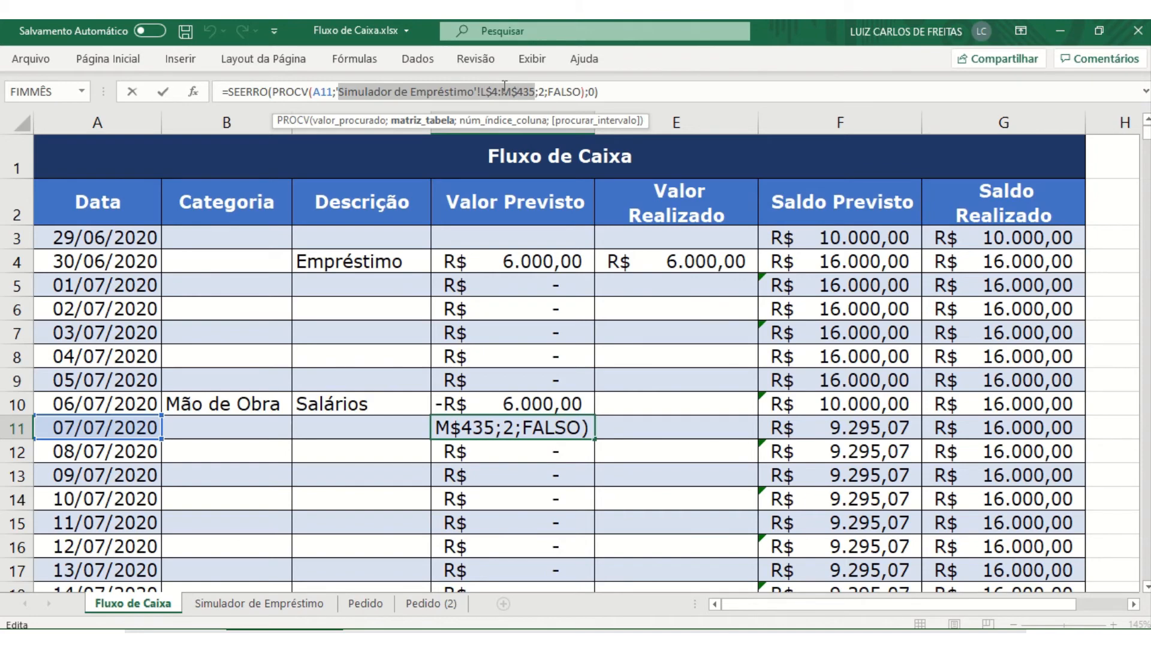
key("Return")
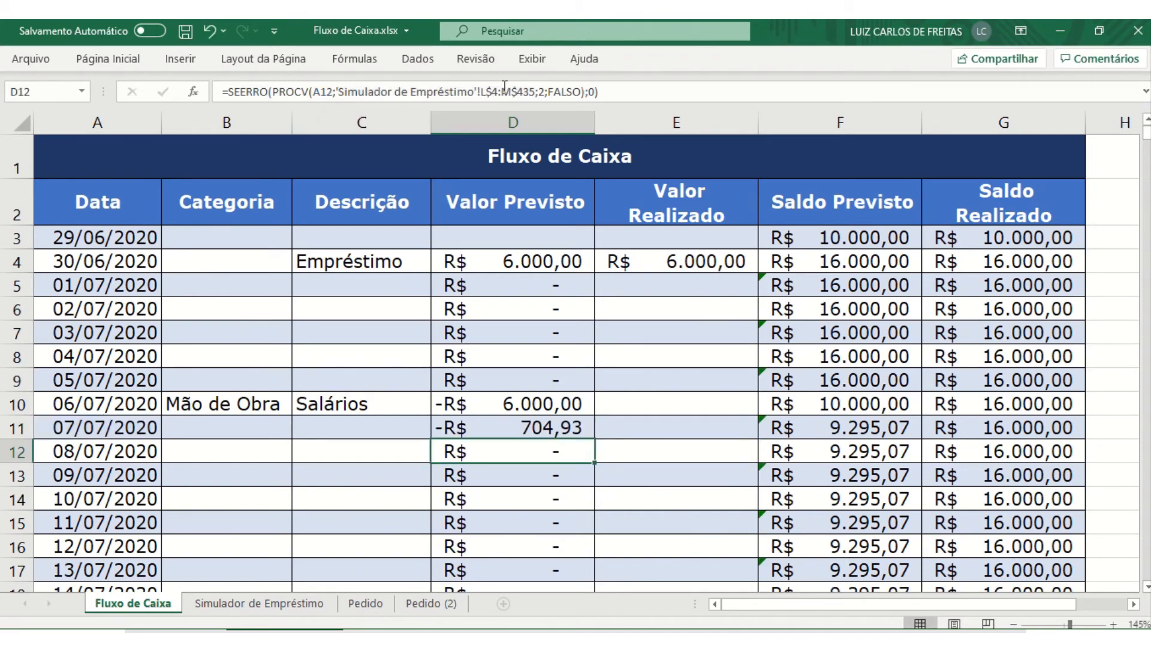
- On the Simulador de Empréstimo sheet, examine columns L and M from row 4 to row 435 as the PROCV lookup range
left_click(285, 610)
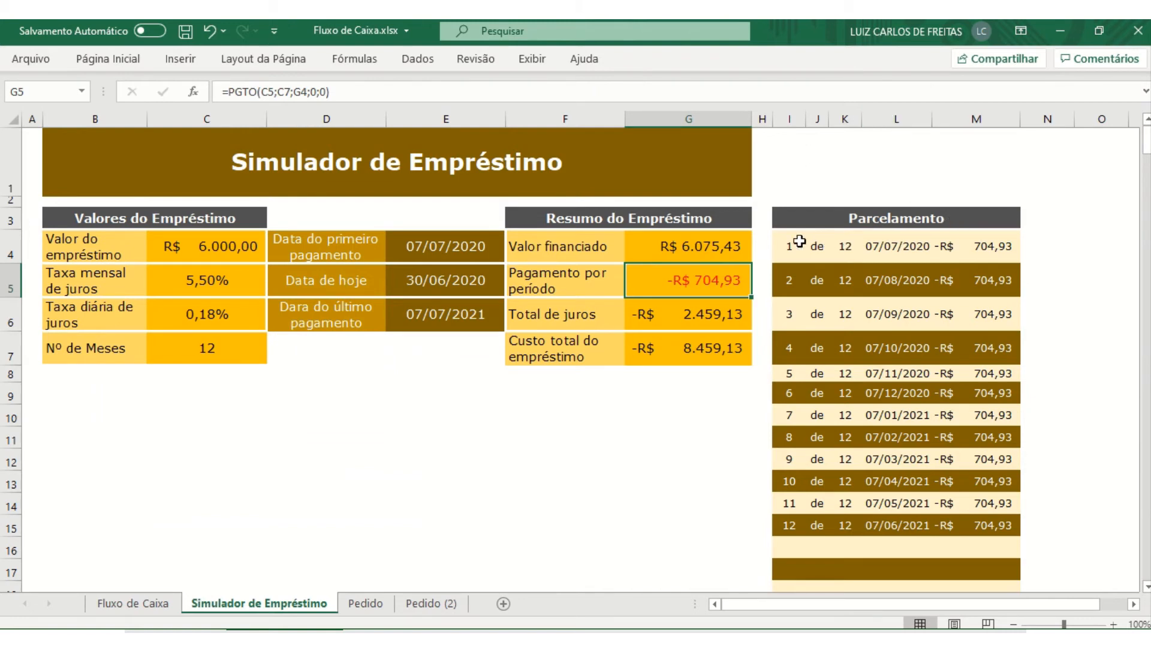
left_click(890, 239)
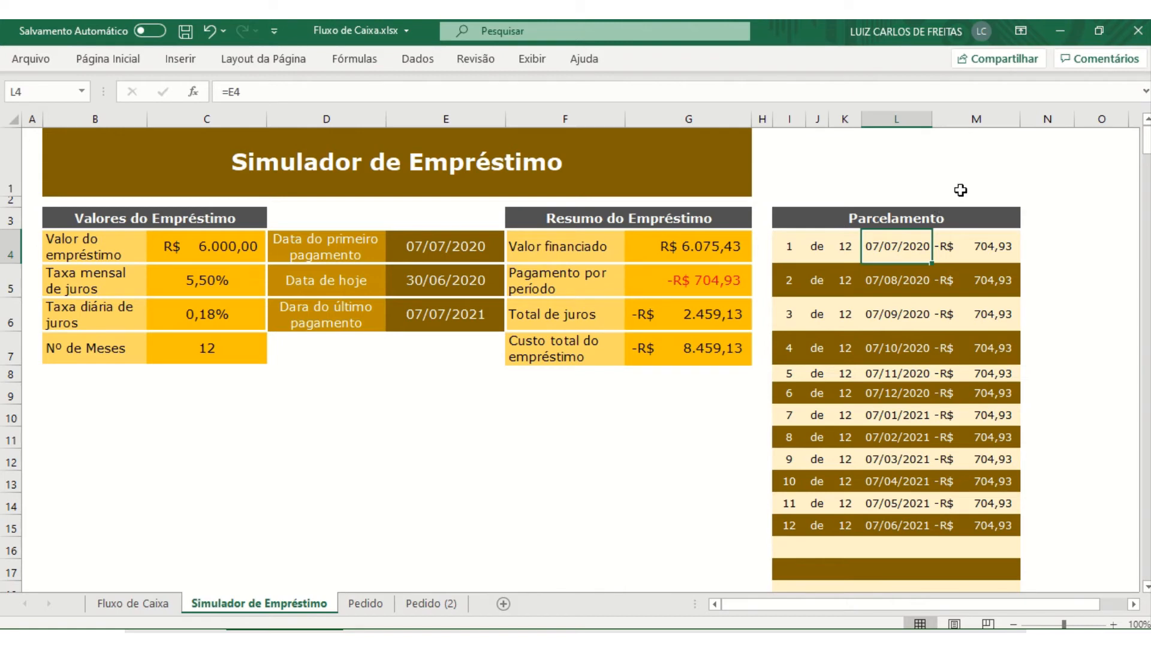
left_click(918, 114)
left_click(959, 123)
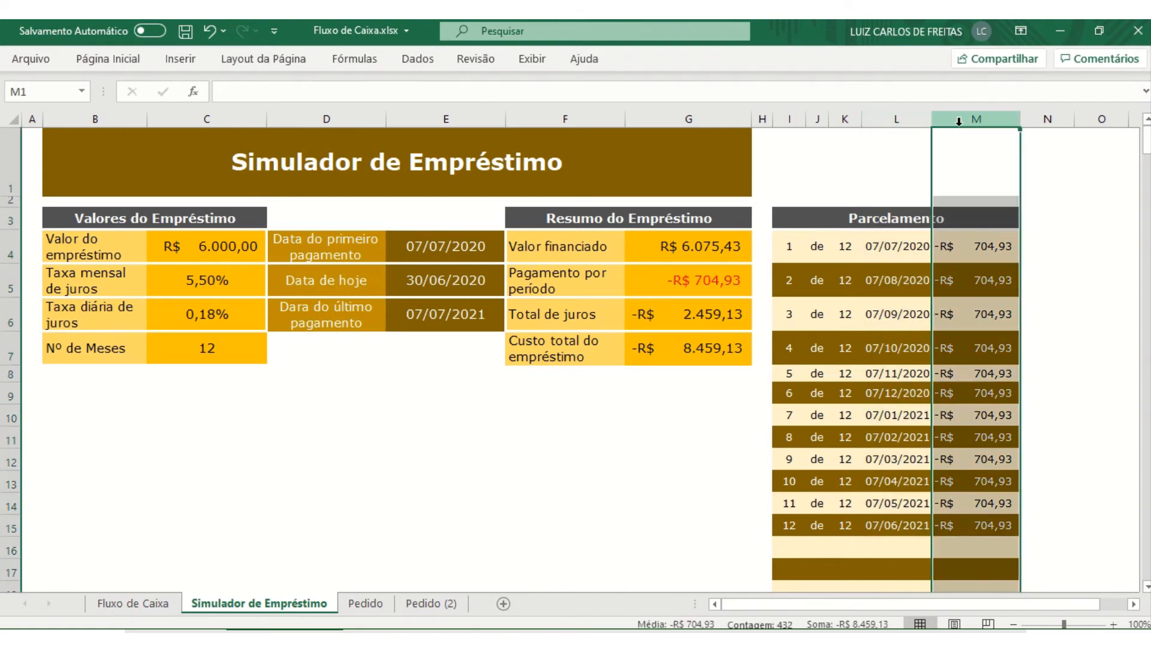
left_click(908, 119)
left_click(949, 118)
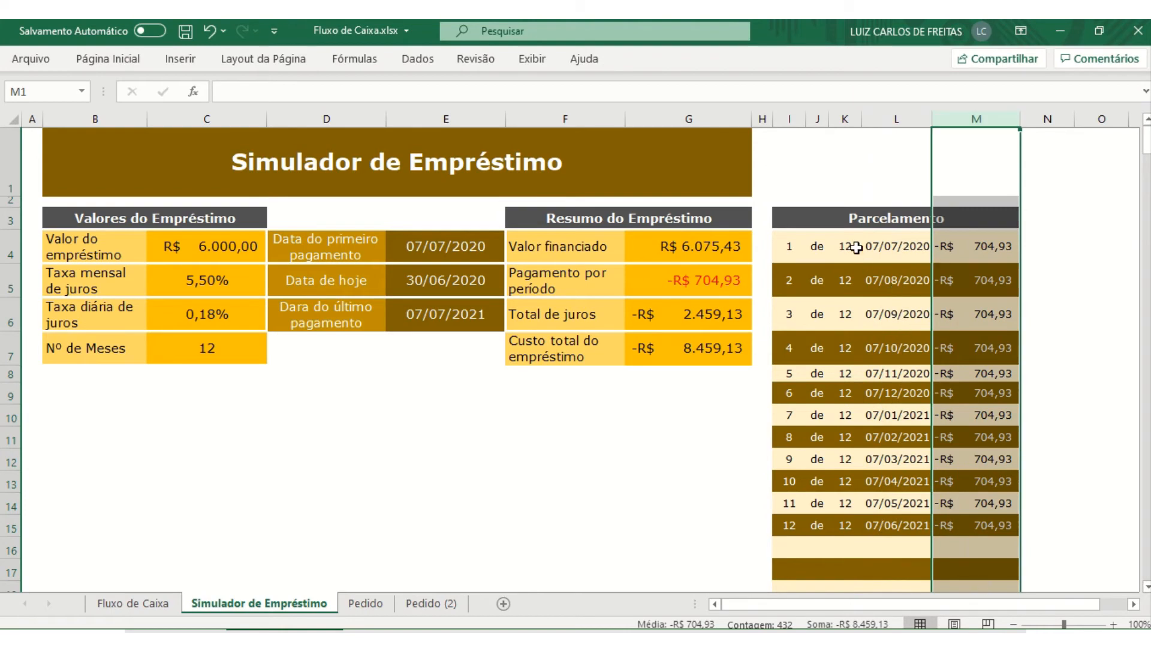
left_click_drag(1147, 149, 1144, 620)
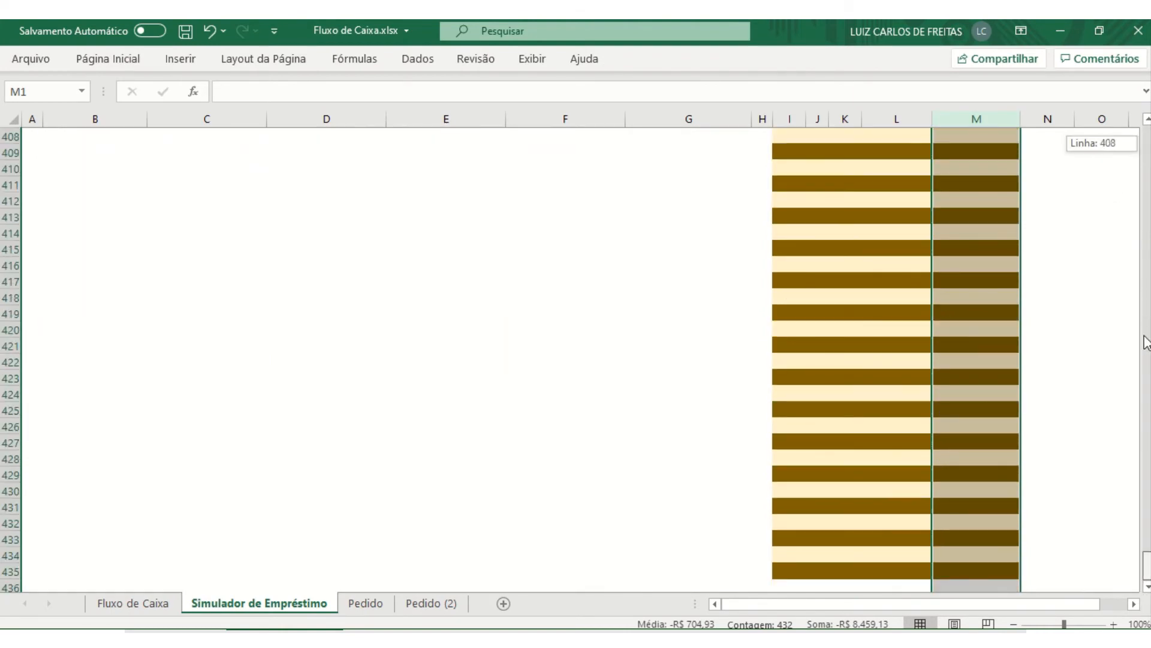
left_click_drag(1147, 342, 1147, 137)
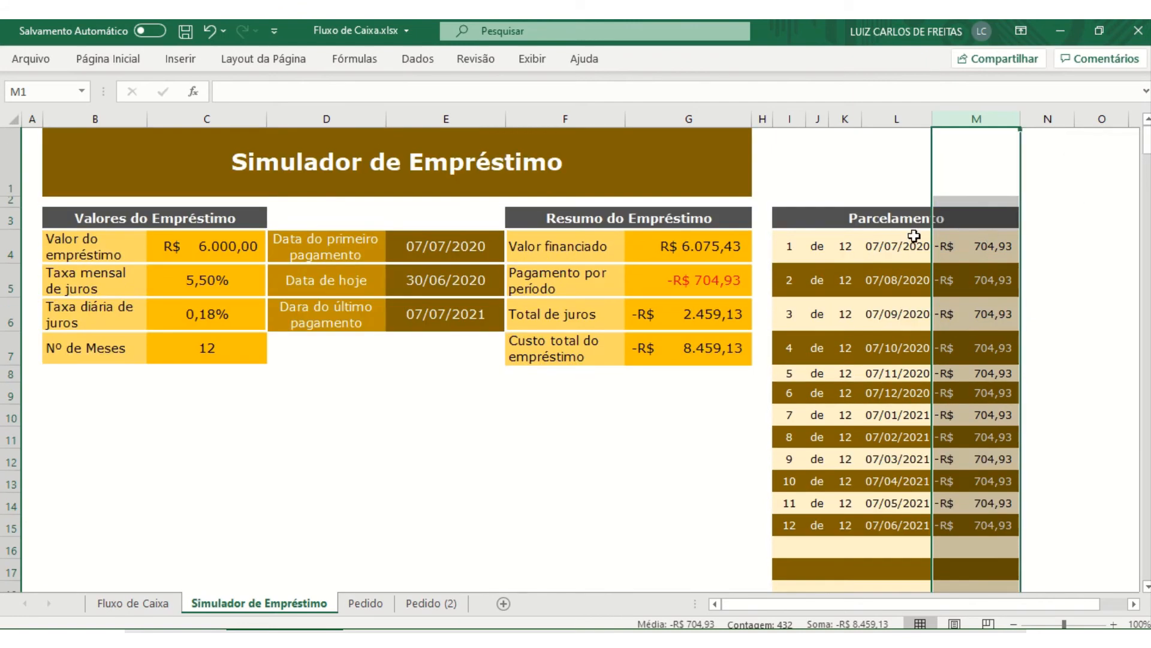
left_click(900, 249)
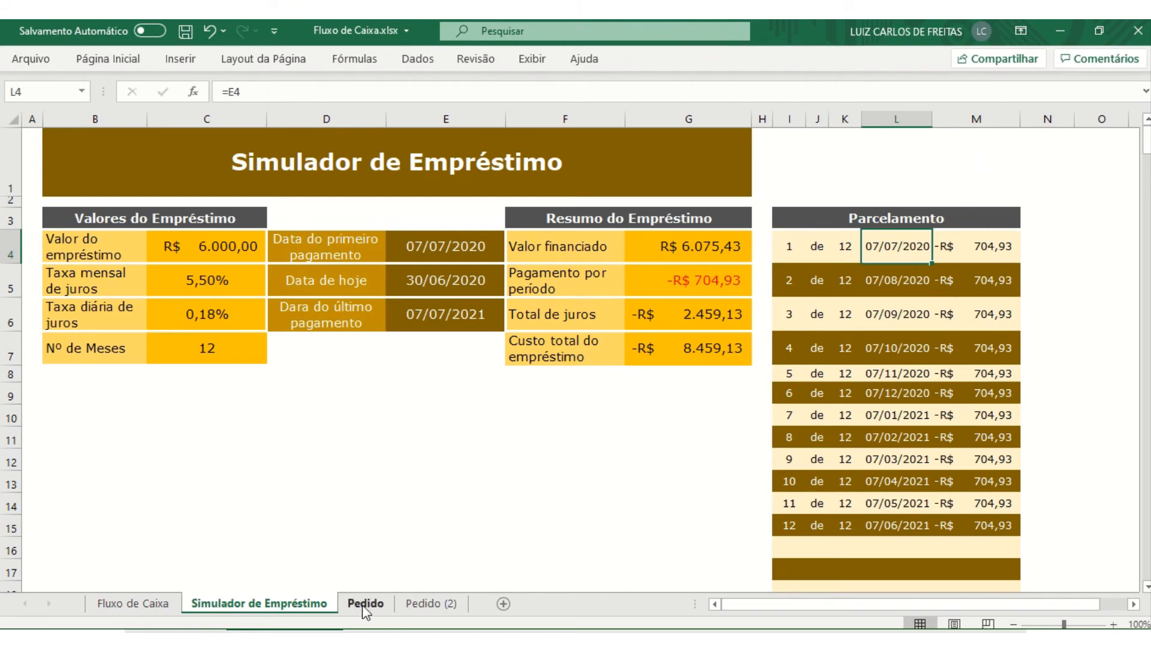
- Compare the 07/07/2020 installment in D11 of Fluxo de Caixa with the Parcelamento list on Simulador de Empréstimo
left_click(155, 605)
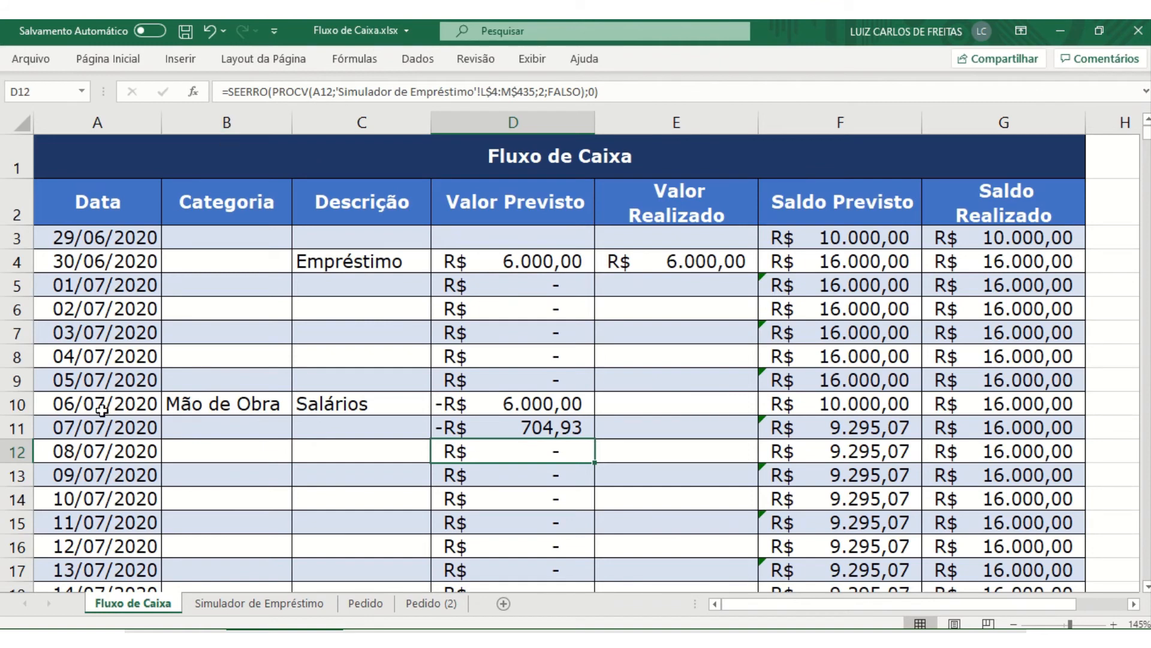
left_click(565, 427)
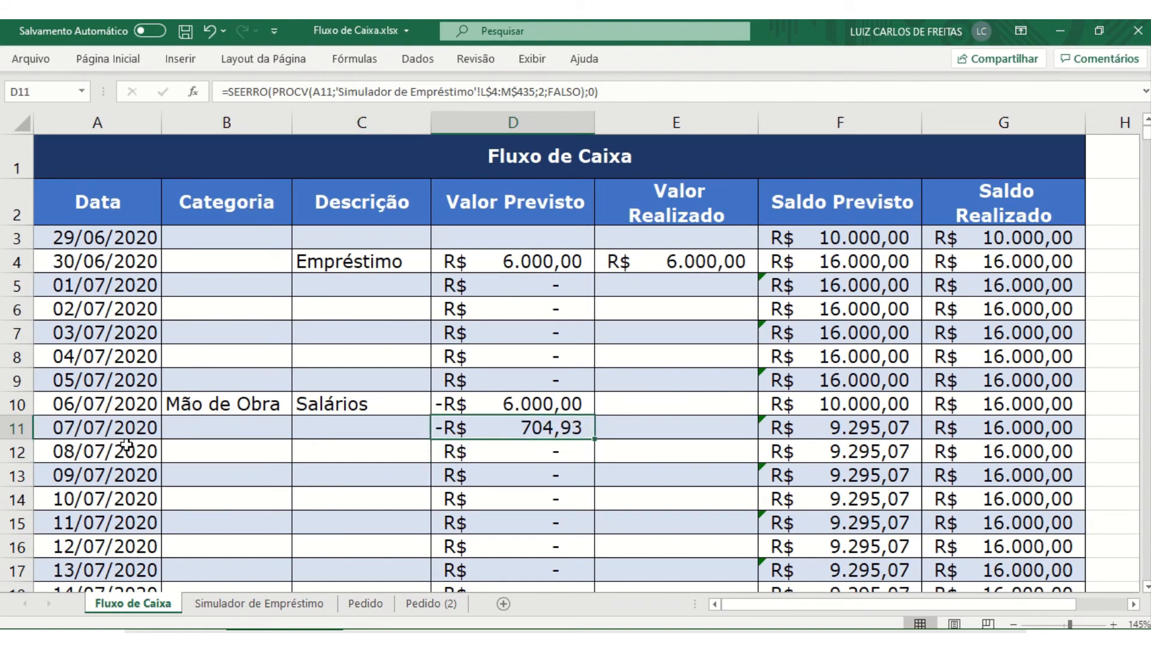
left_click(264, 604)
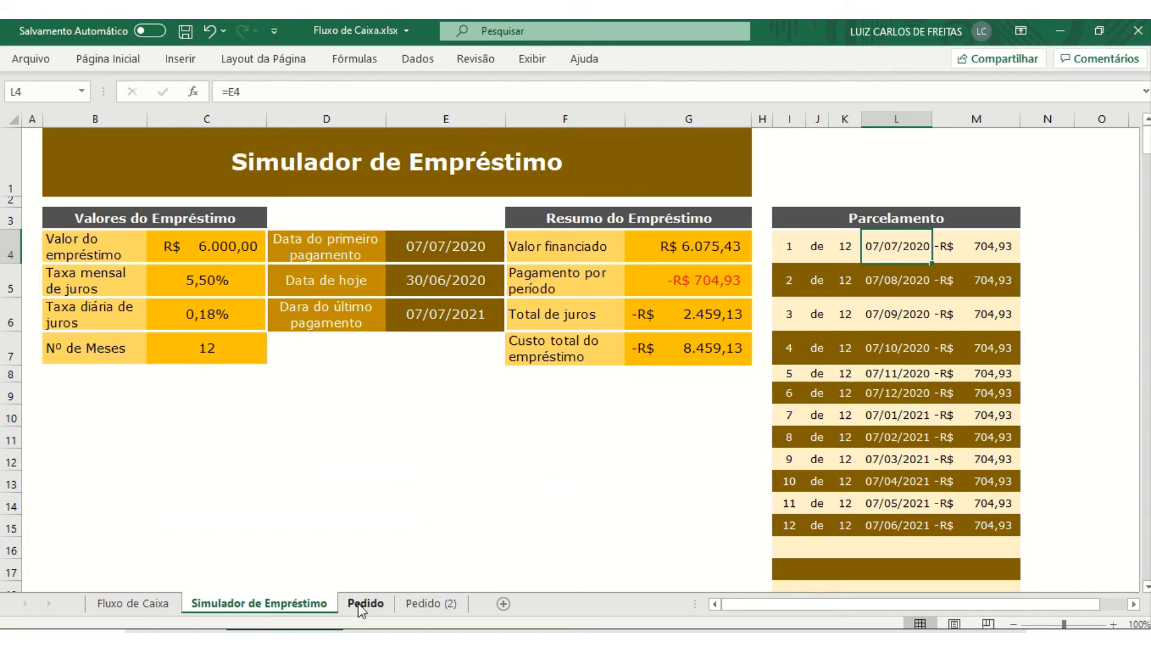
left_click(133, 603)
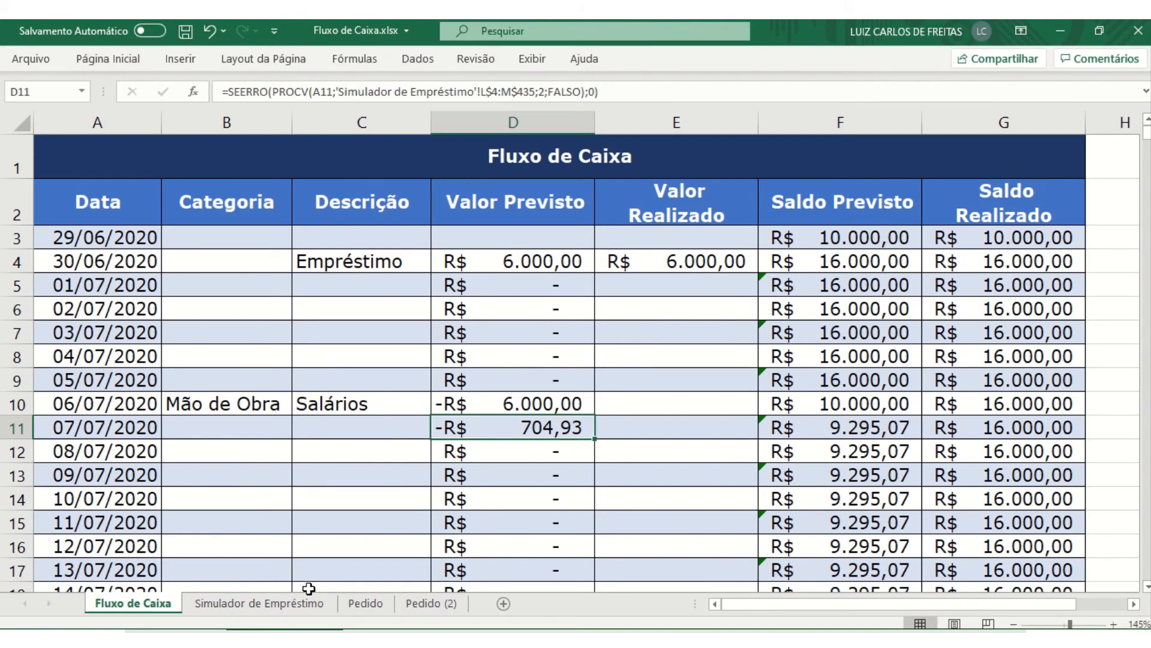
left_click(291, 603)
left_click(170, 603)
- Examine the table range and column index 2 in the D11 PROCV formula, leaving the formula unmodified
left_click(642, 91)
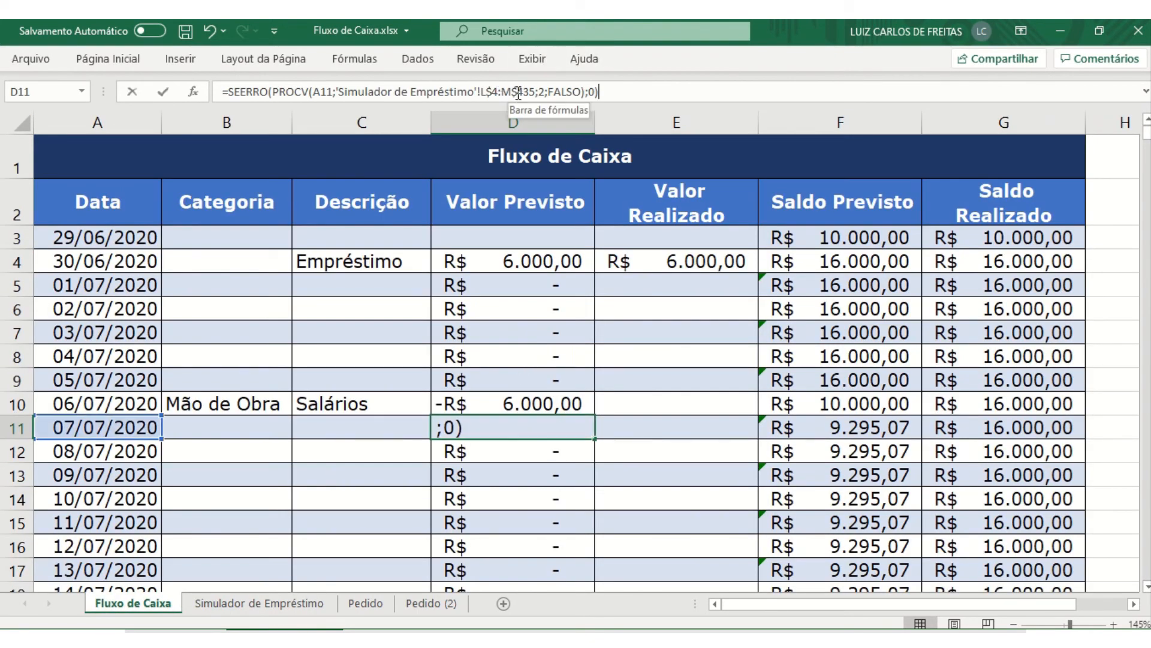
left_click(519, 93)
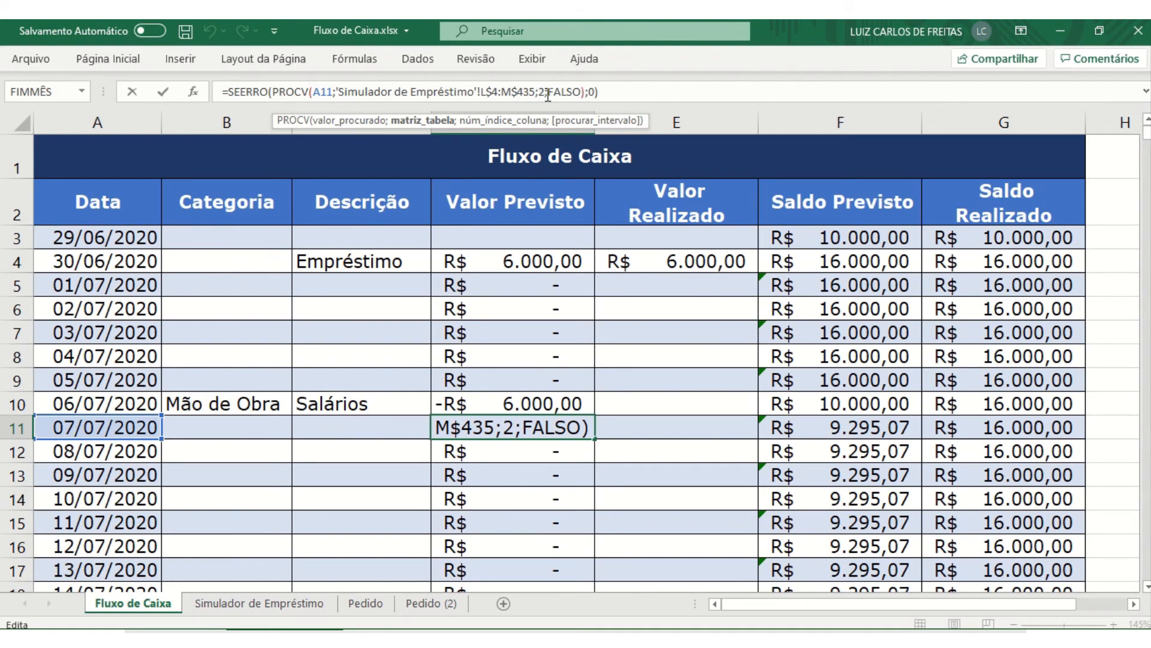
left_click(548, 93)
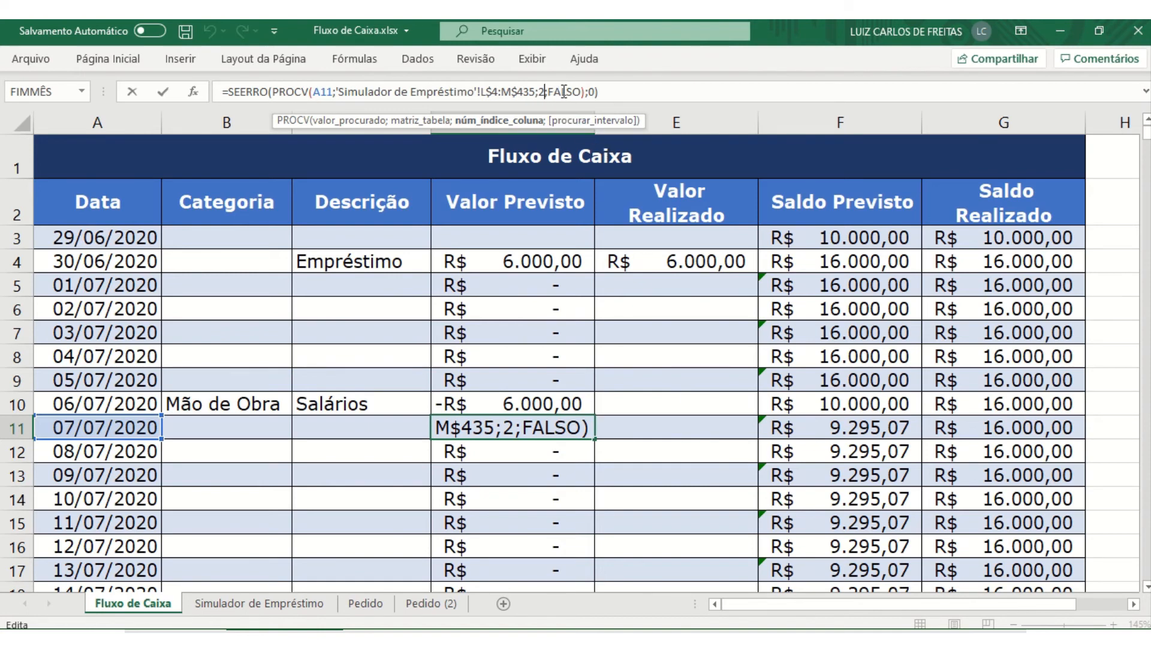
key("Return")
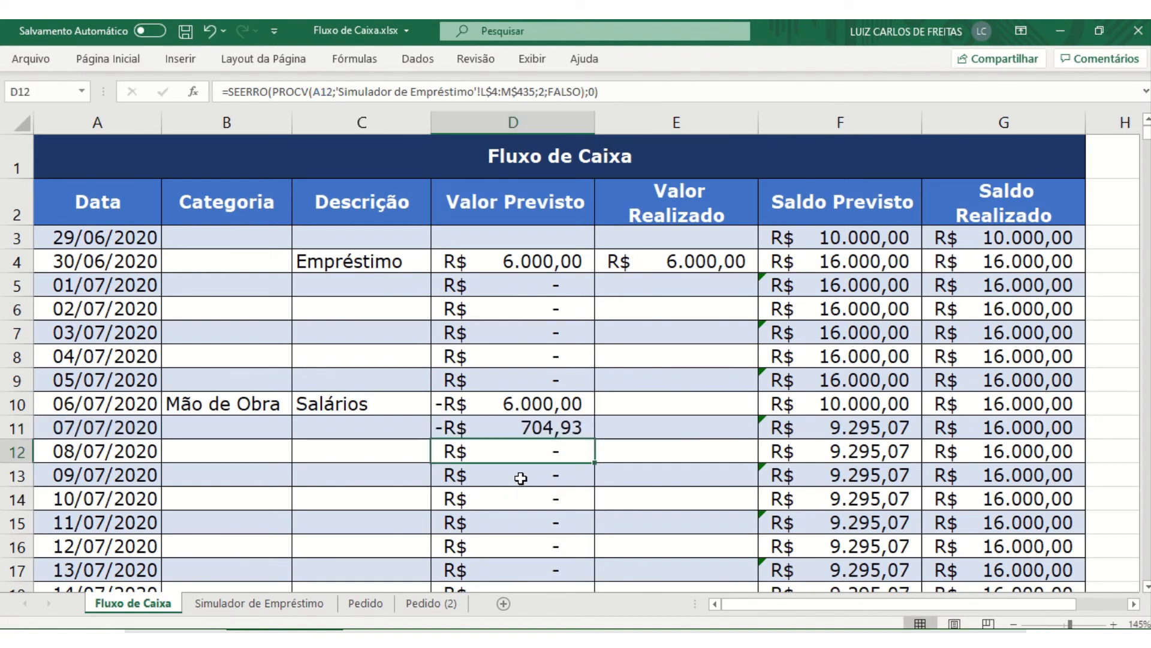
- On Simulador de Empréstimo, examine date cell L4 and installment cell M4 as the first and second columns of the lookup range
left_click(259, 603)
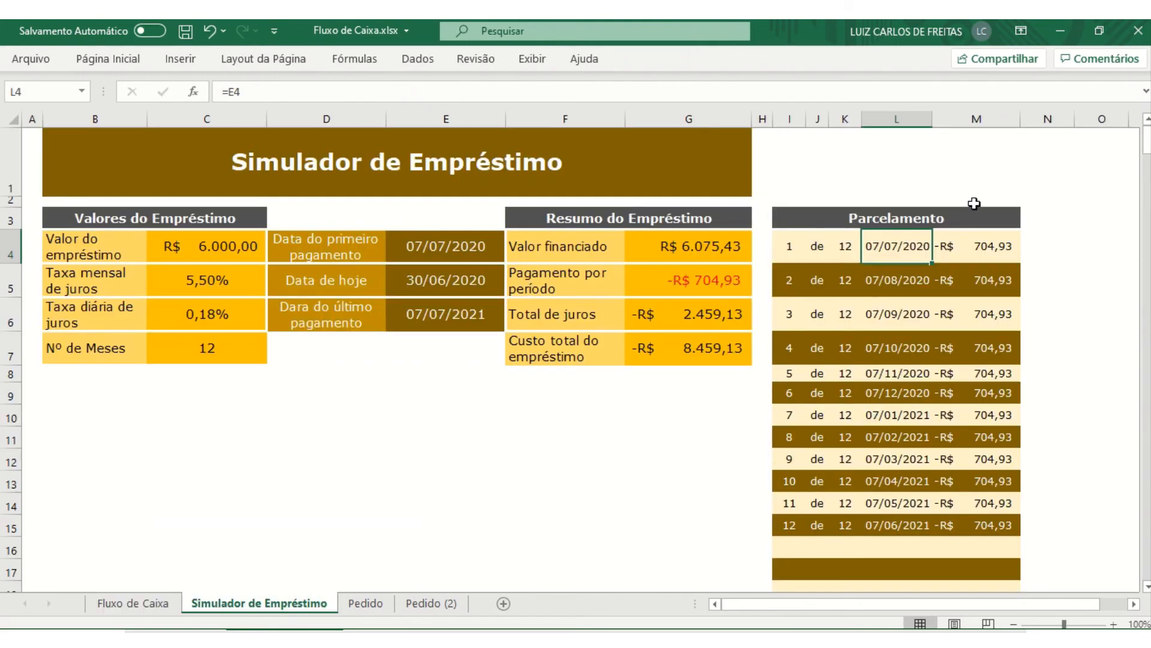
left_click(977, 118)
left_click(879, 241)
left_click(981, 247)
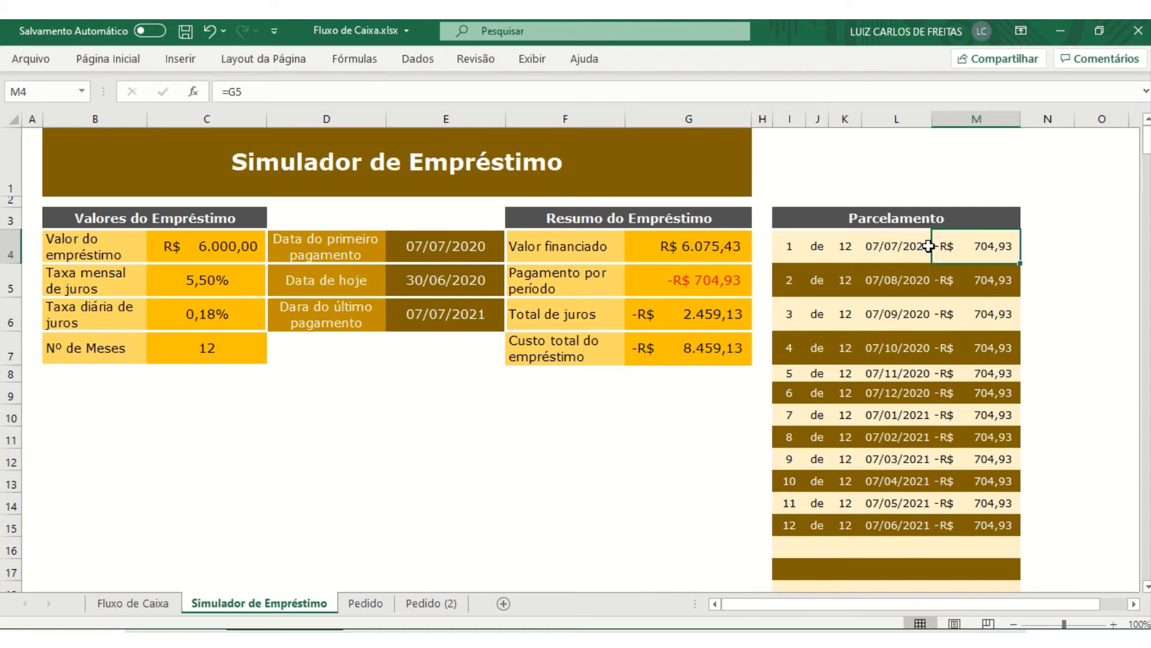
left_click(891, 246)
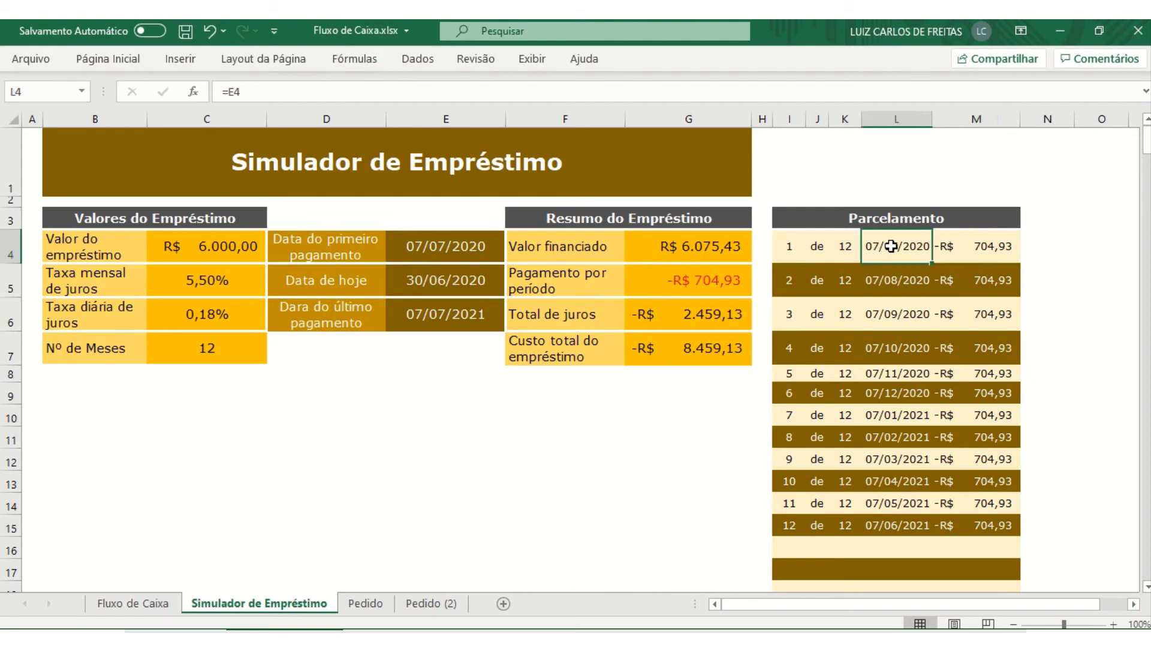
left_click(947, 245)
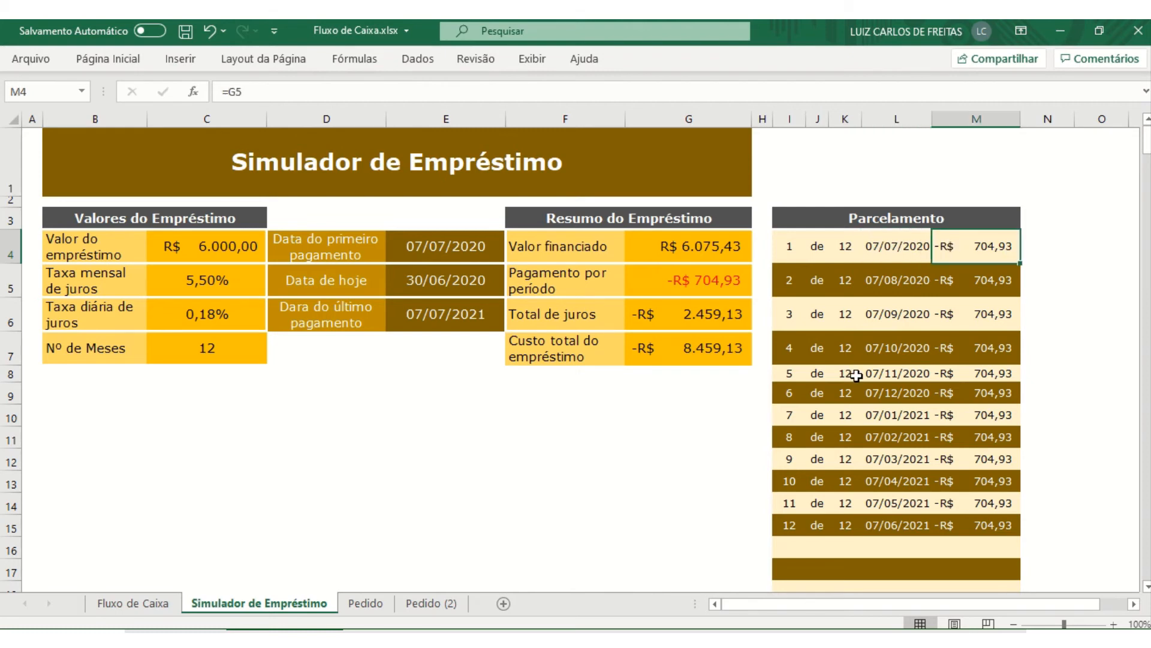
left_click(893, 242)
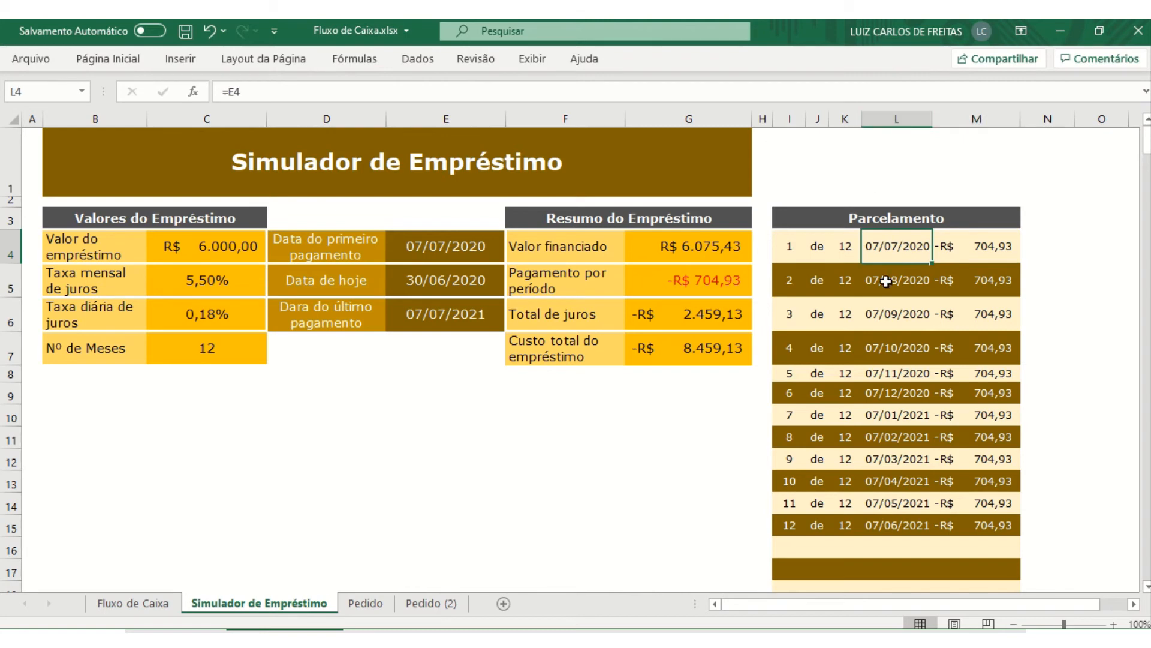
left_click(964, 248)
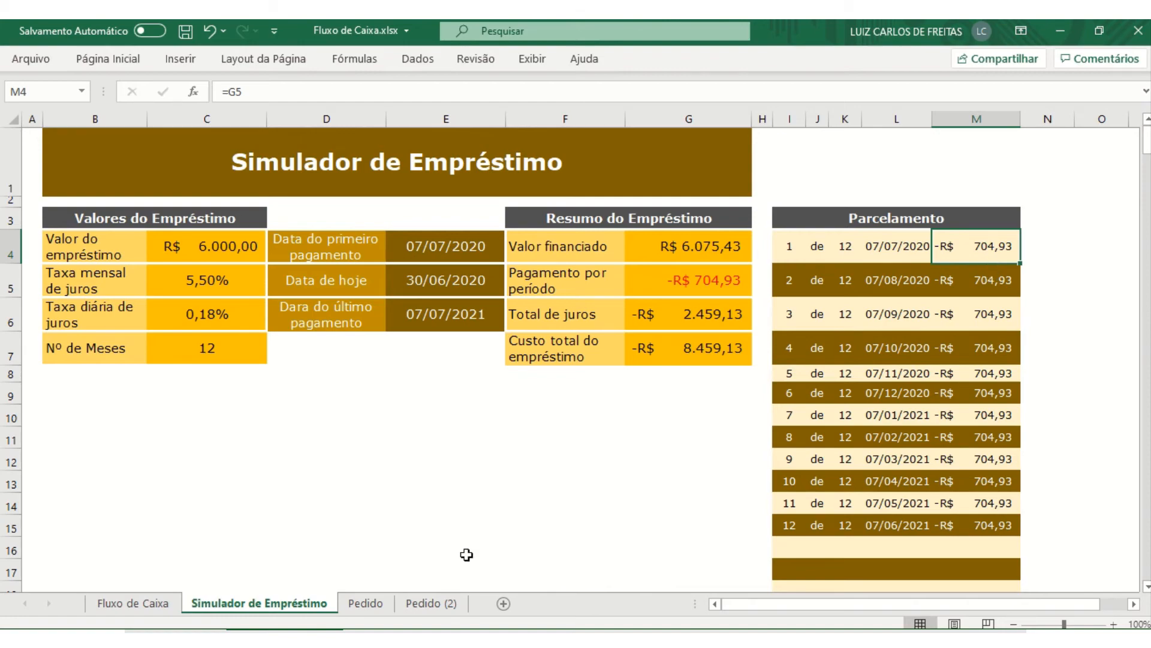
- Examine D11, A12 and D12 on Fluxo de Caixa and check the Parcelamento dates for 08/07/2020
left_click(142, 602)
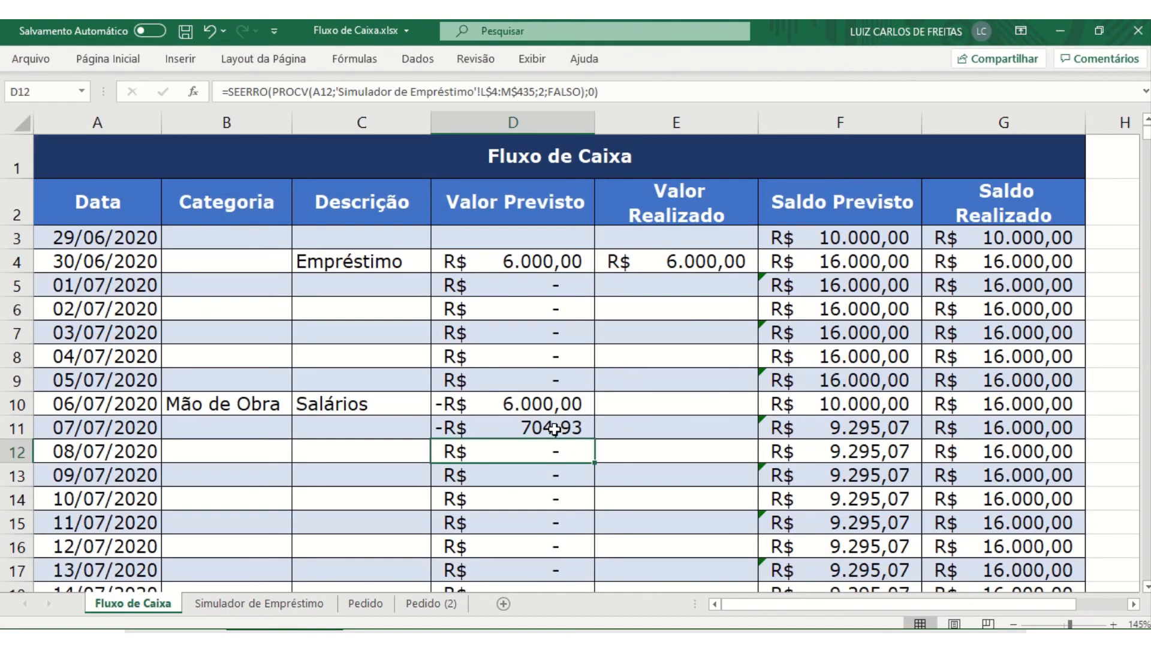
left_click(531, 427)
scroll(526, 447, "down", 2)
scroll(186, 270, "down", 2)
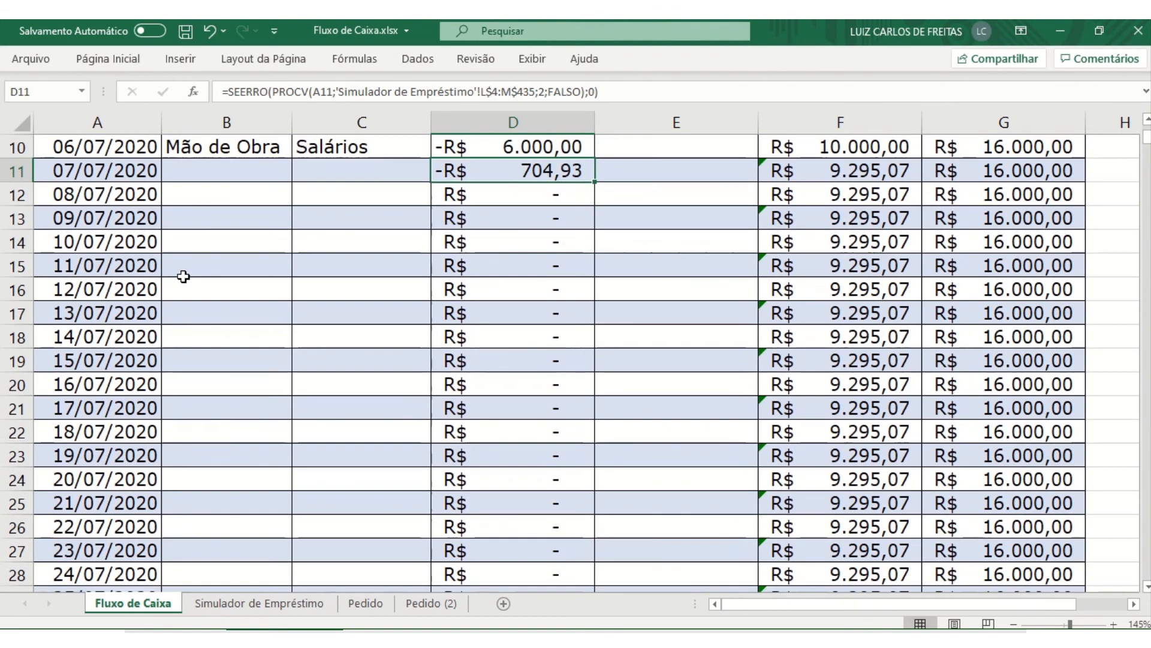
scroll(278, 273, "up", 1)
left_click(123, 273)
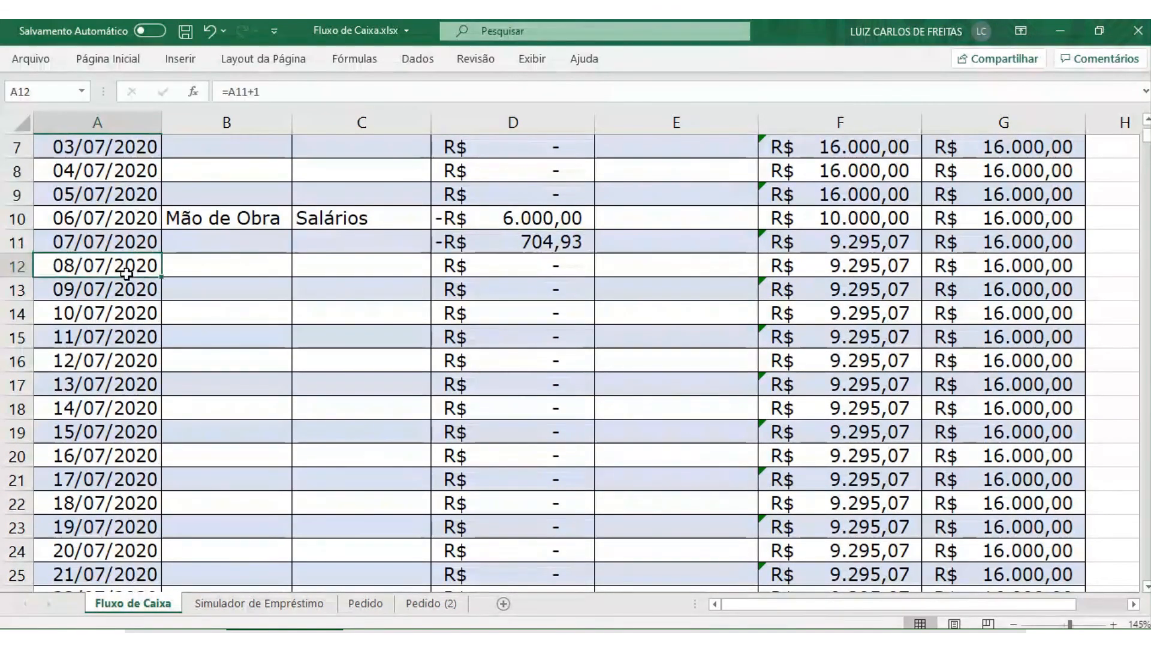
left_click(517, 266)
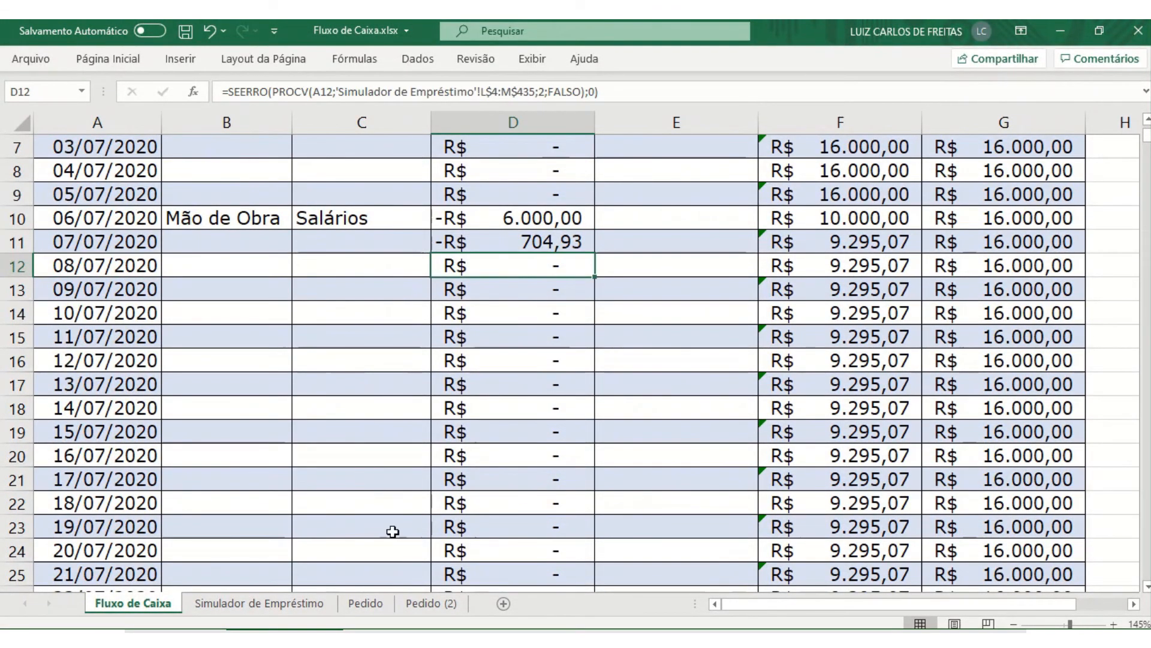
left_click(312, 606)
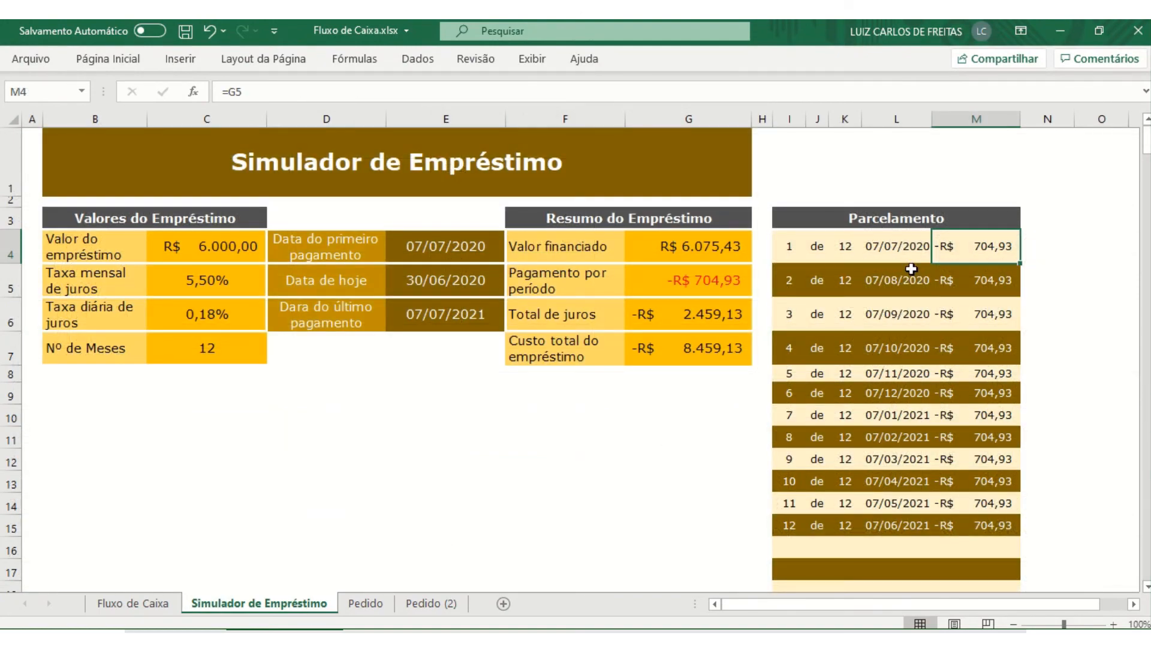
left_click(130, 603)
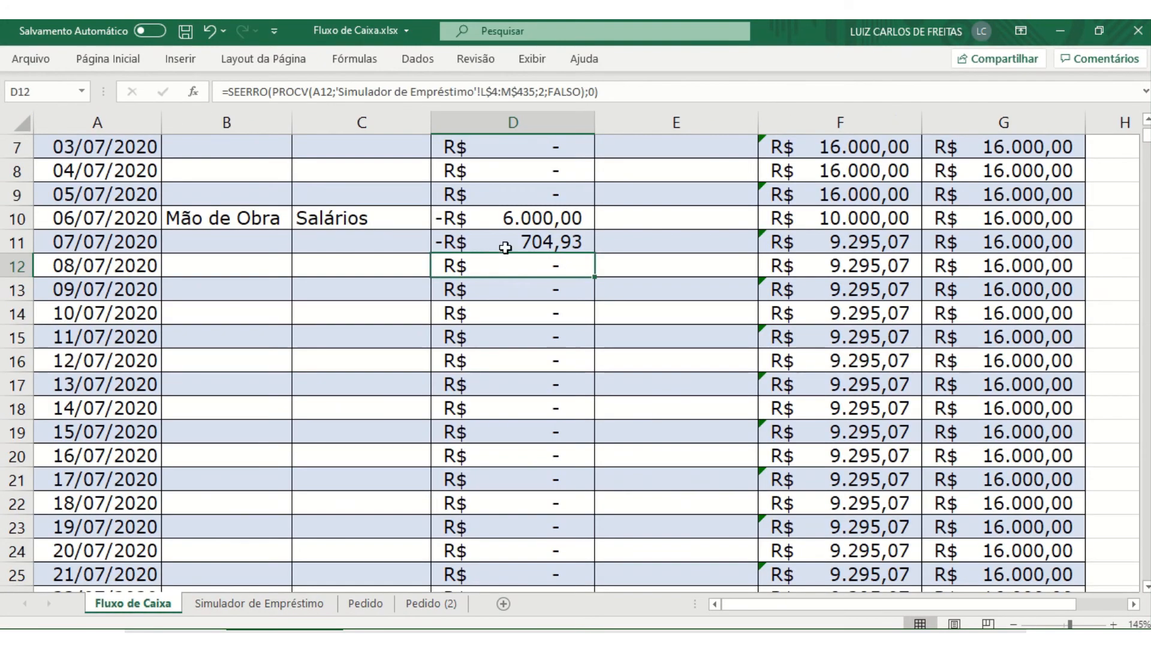
- Compare the SEERRO/PROCV formulas in D11 and D12 of Fluxo de Caixa
left_click(534, 245)
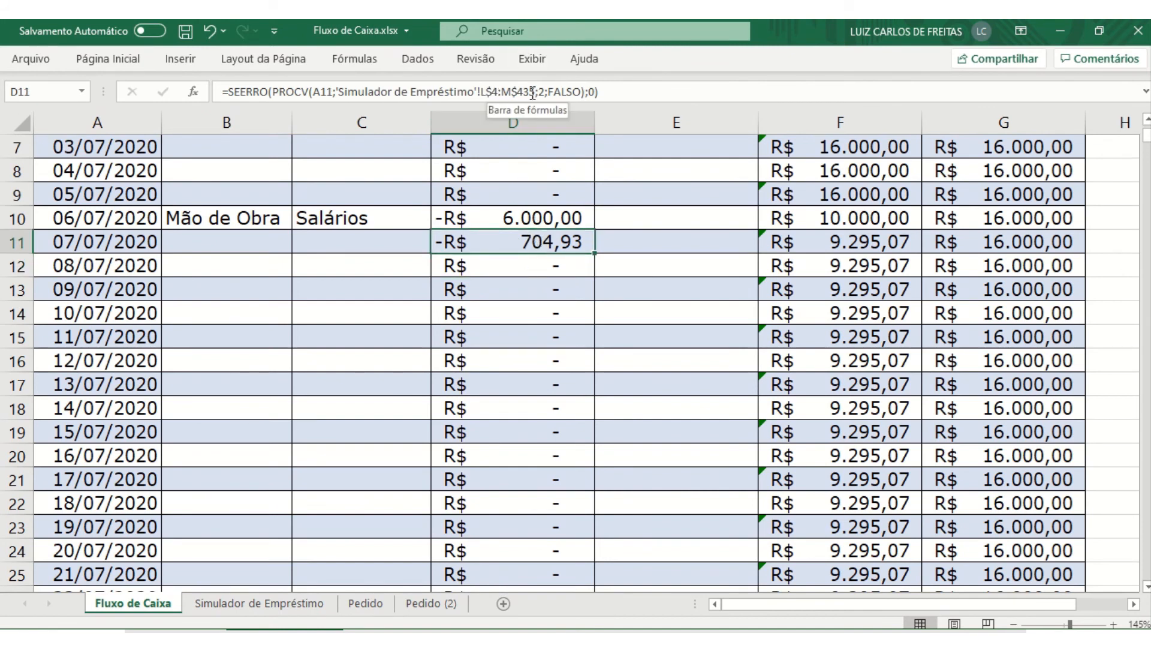
left_click(548, 264)
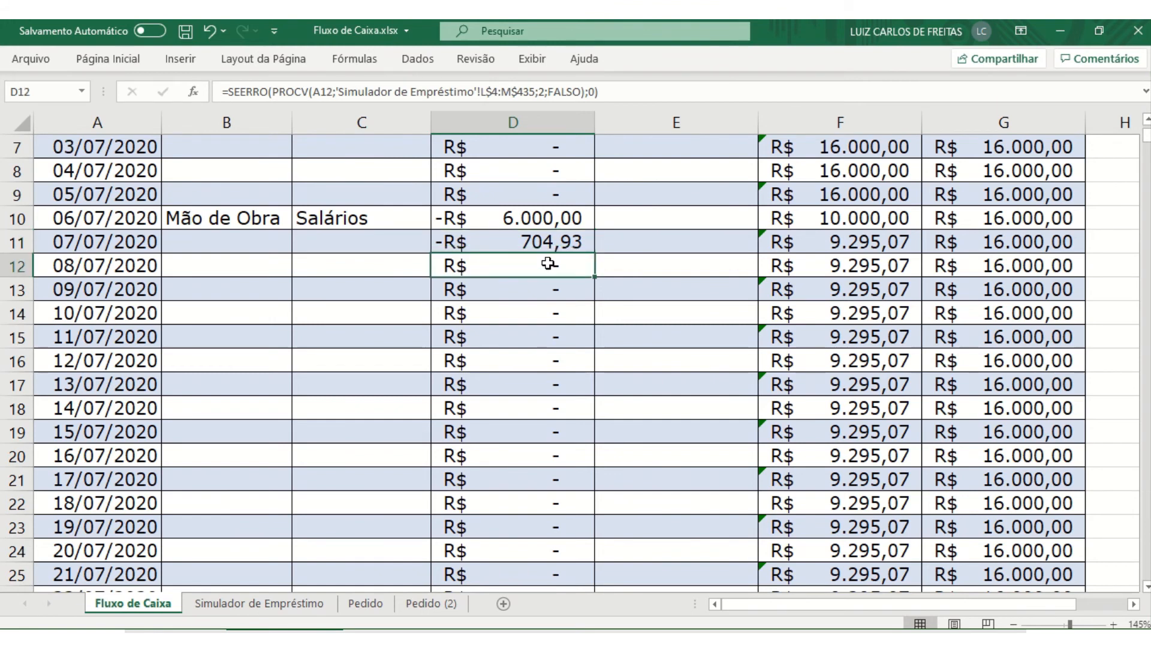
left_click(531, 240)
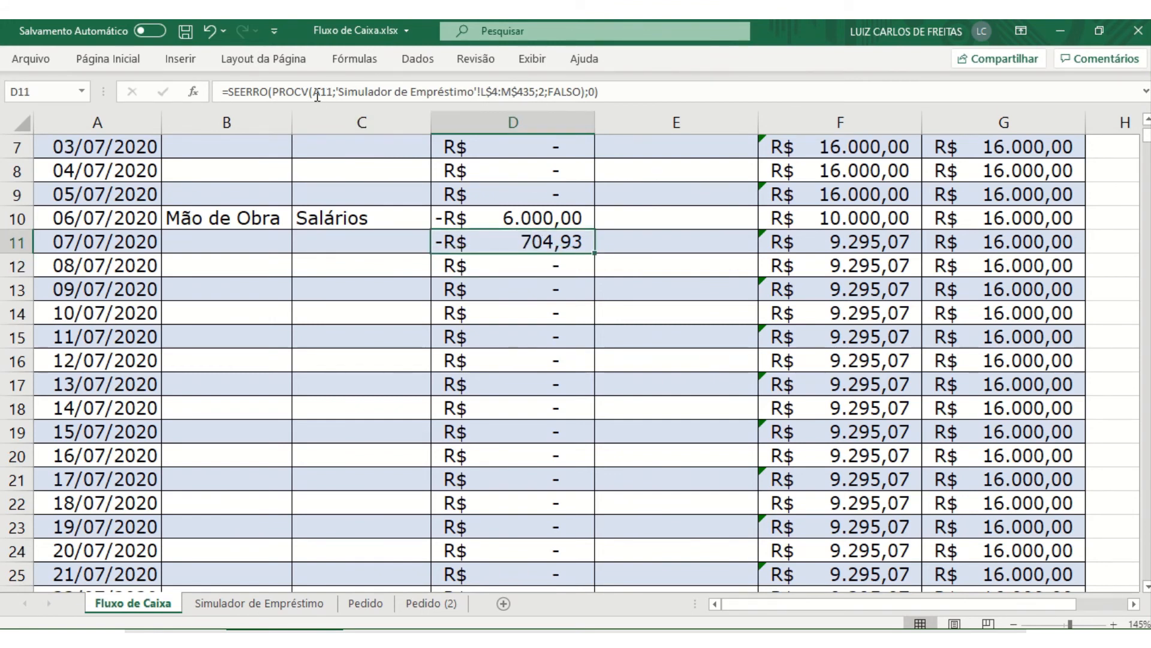
left_click(528, 266)
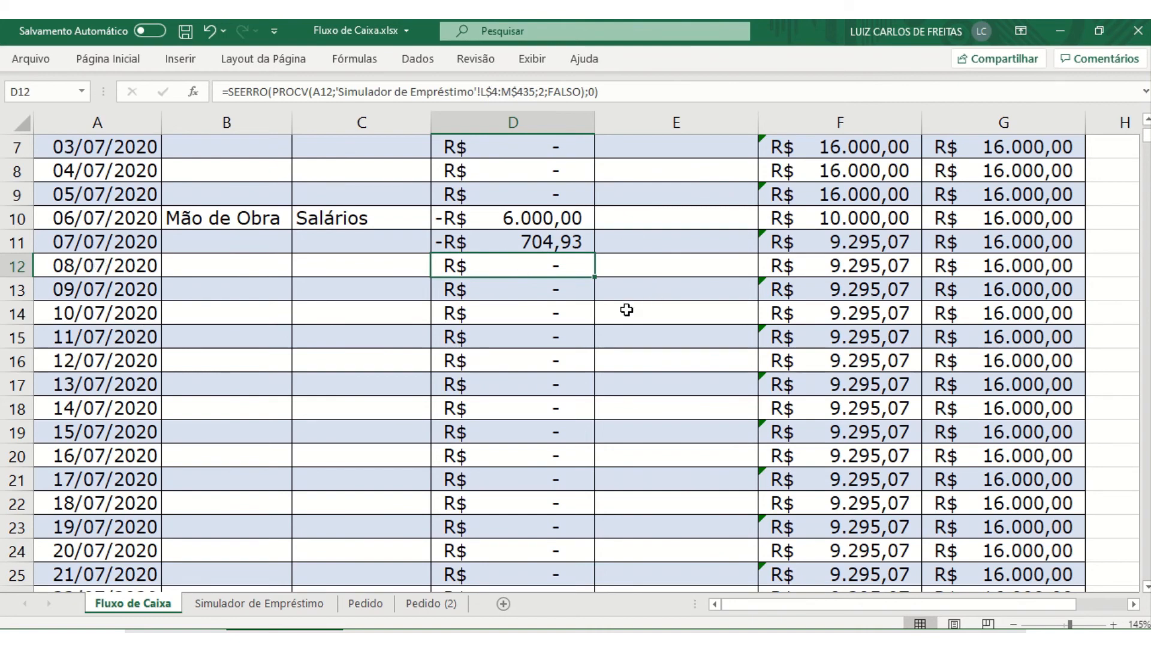
- Compare the 07/08/2020 installment in row 42 of Fluxo de Caixa with the second Parcelamento installment in L5 and M5
scroll(527, 334, "down", 5)
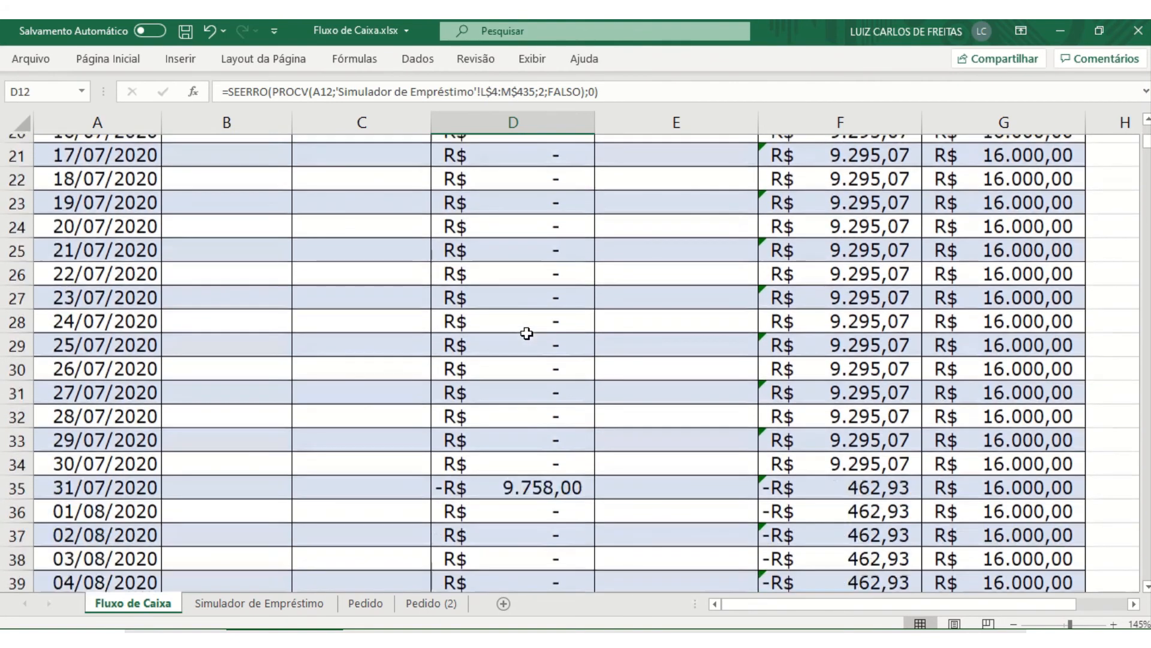
scroll(527, 334, "down", 1)
scroll(526, 334, "down", 1)
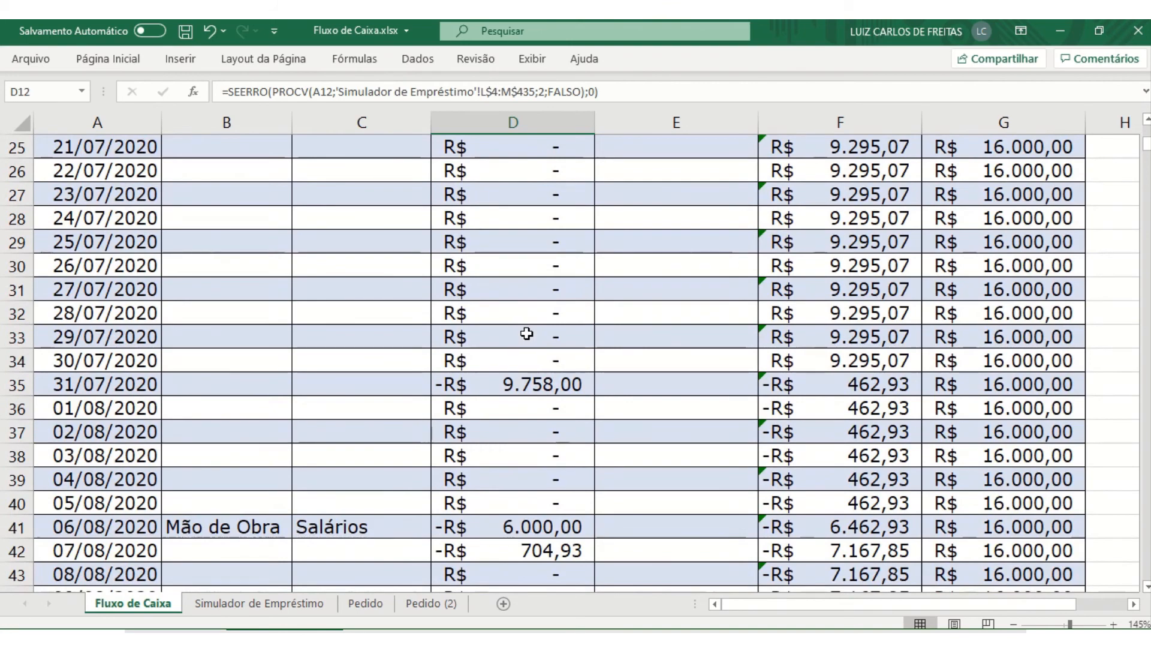
scroll(527, 334, "down", 2)
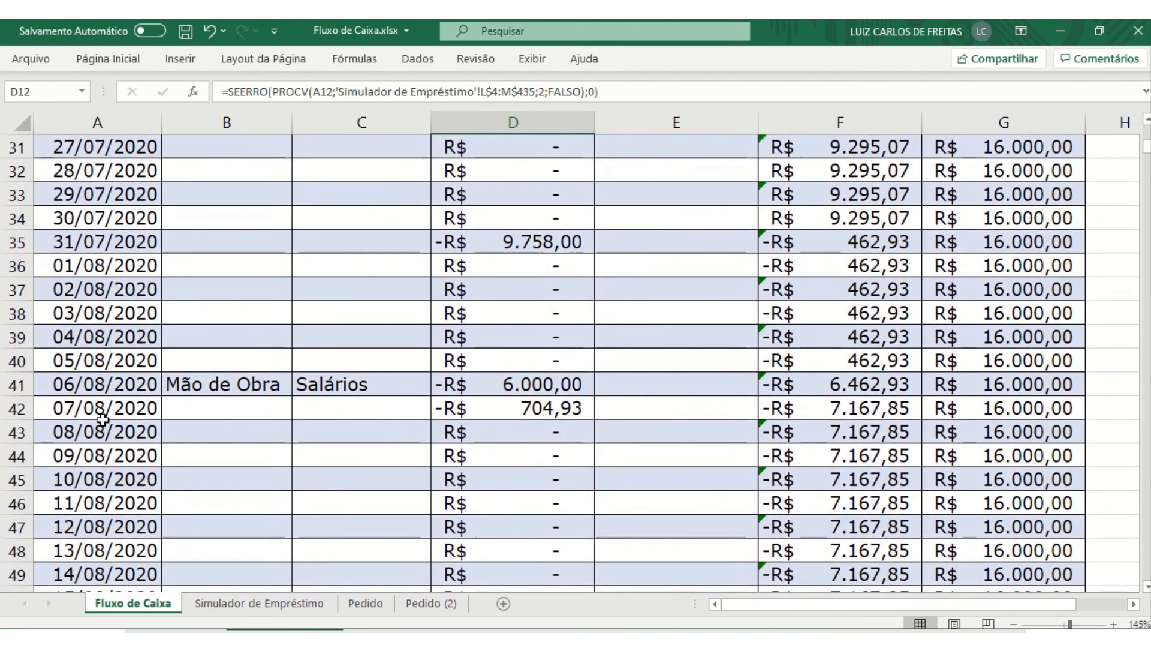
left_click(101, 414)
left_click(453, 420)
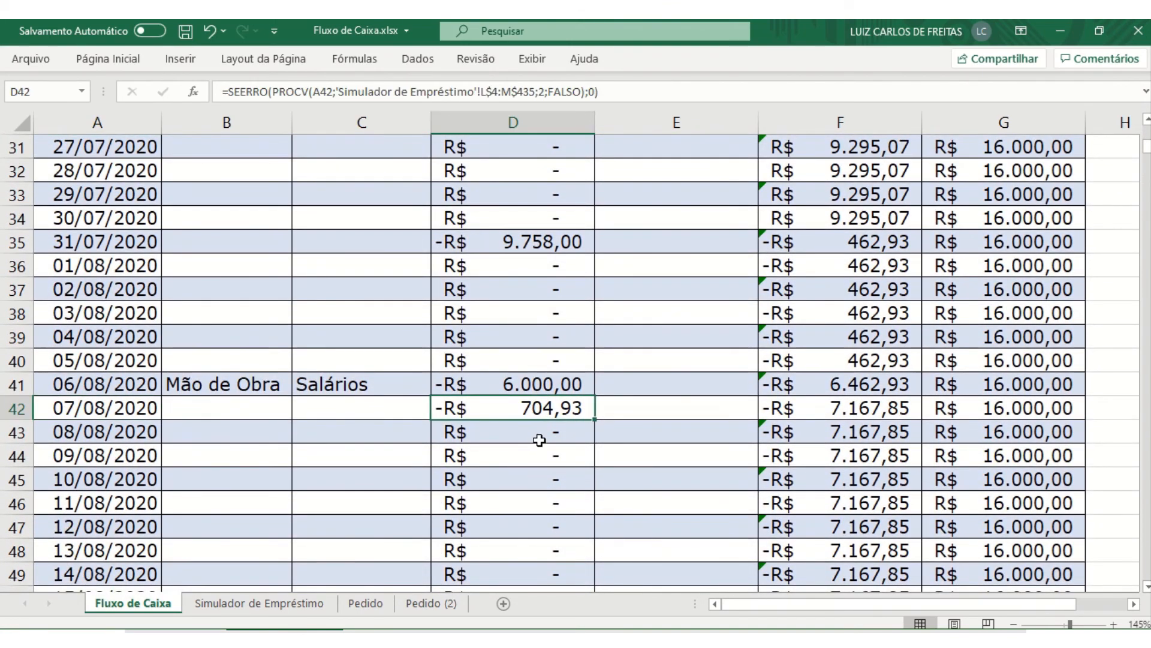
left_click(248, 604)
left_click(913, 275)
left_click(996, 283)
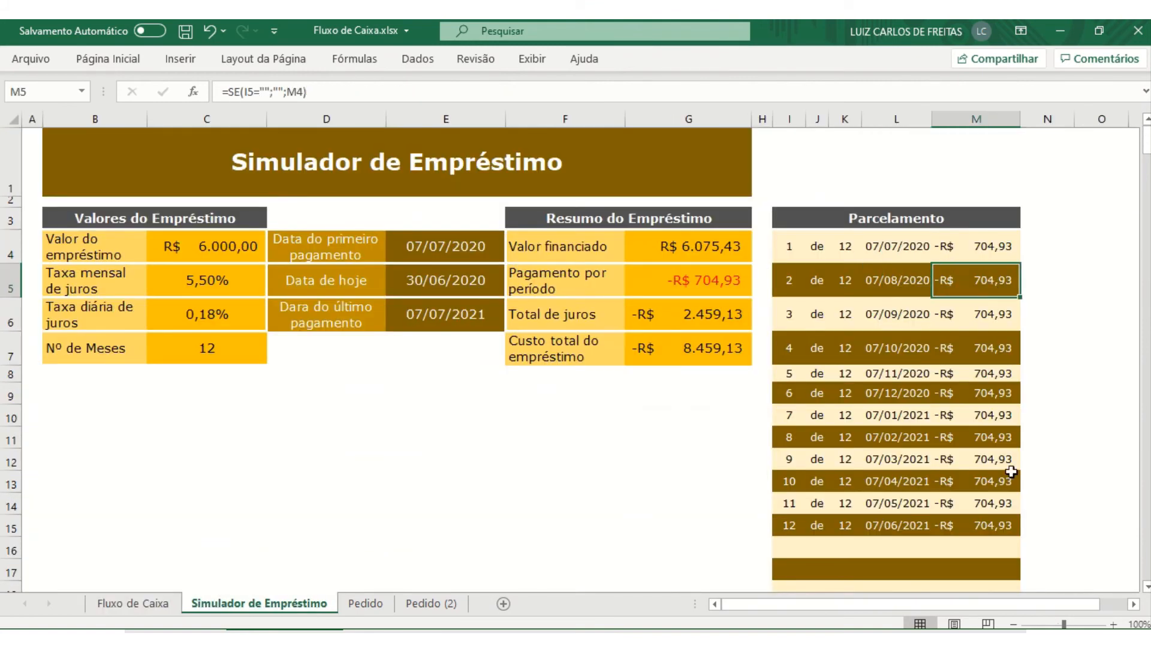
left_click(109, 603)
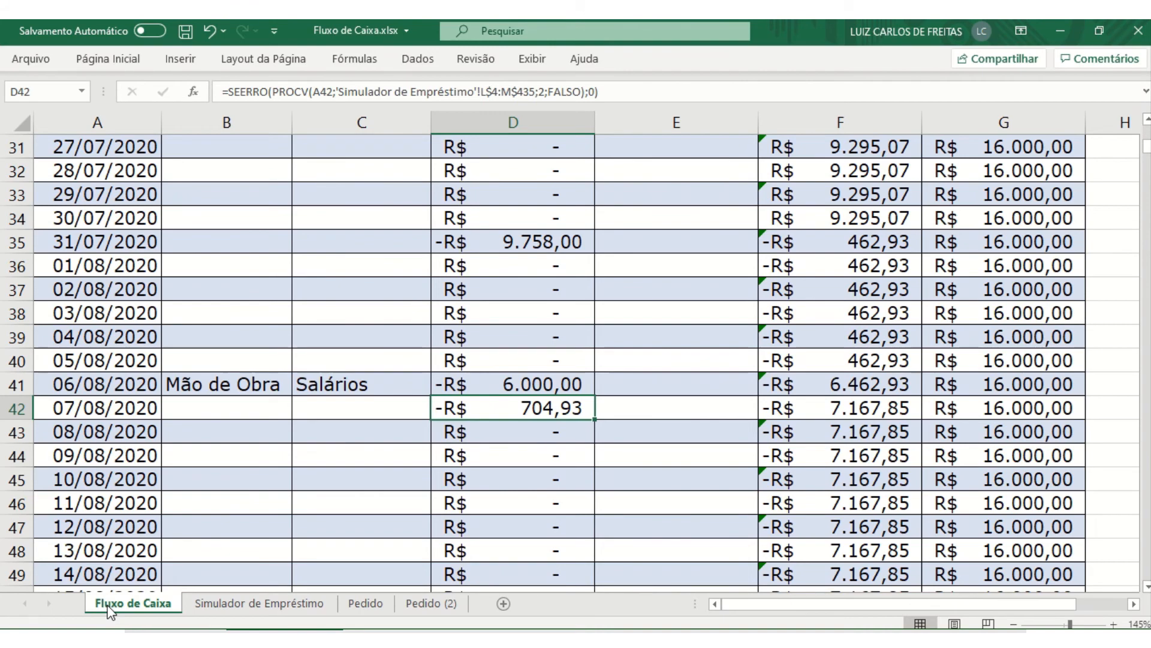
- Review the start of Fluxo de Caixa and the product tables on the Pedido and Pedido (2) sheets
scroll(901, 342, "up", 4)
scroll(900, 342, "up", 6)
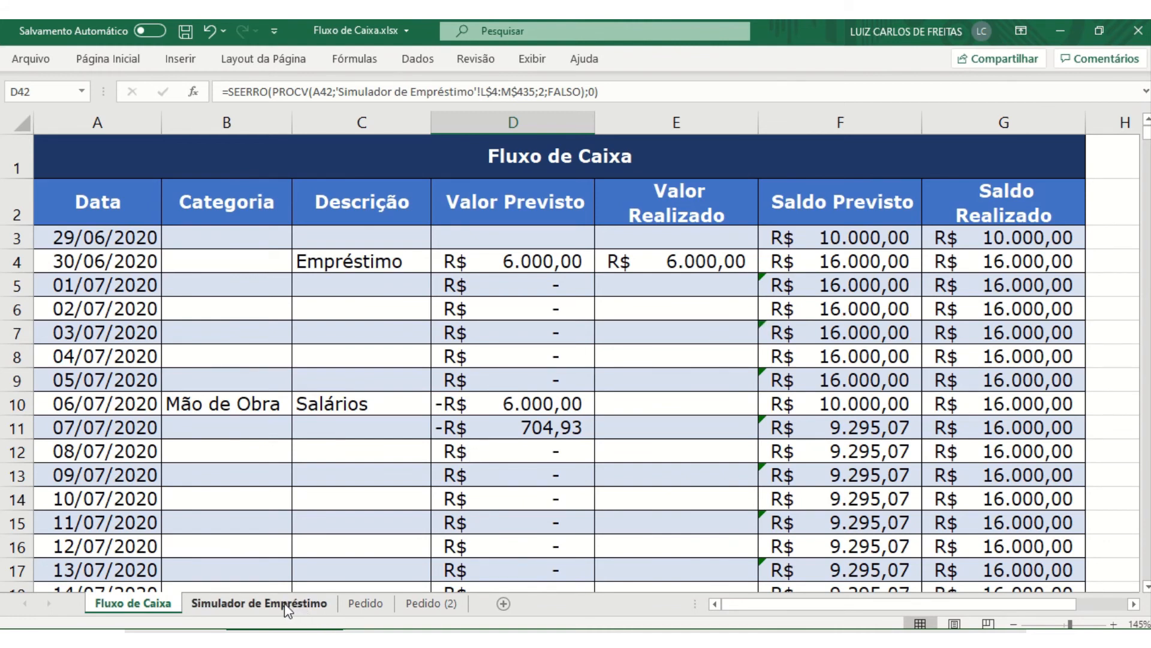
left_click(364, 603)
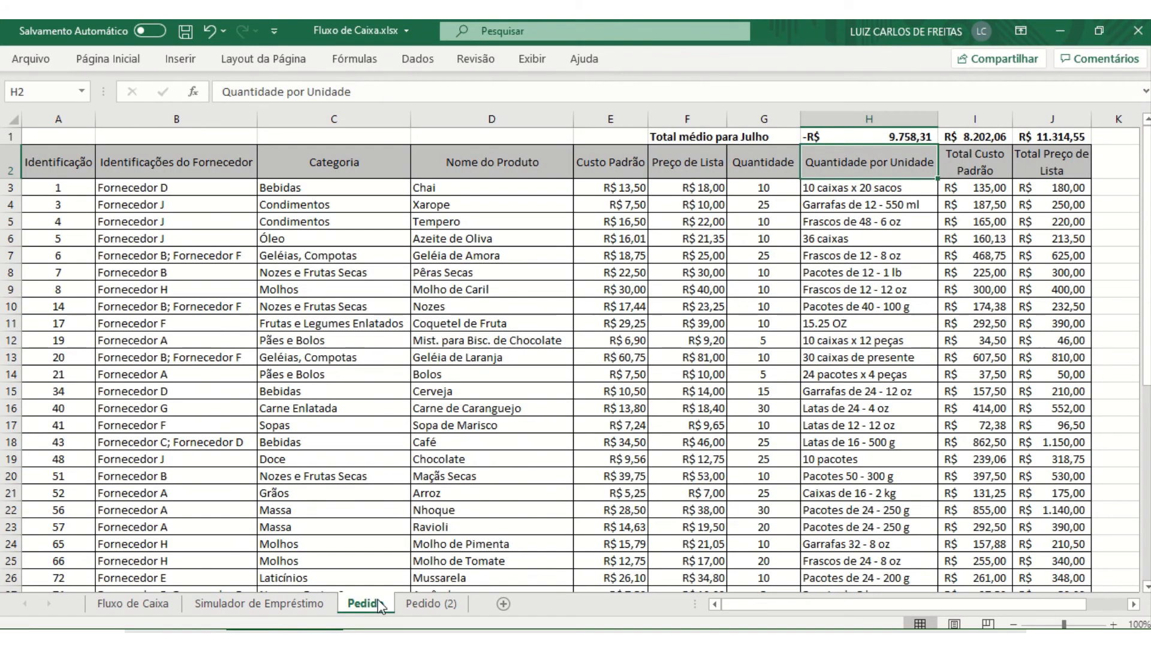
left_click(427, 603)
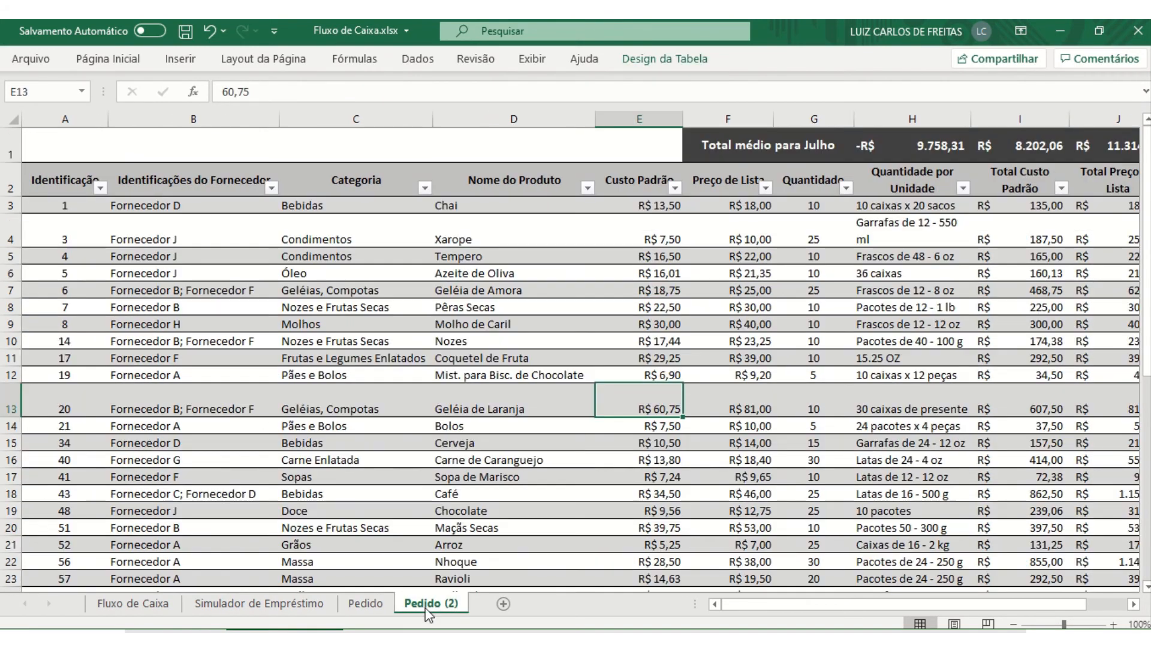
- Examine the ARRED formula referencing Pedido!H1 in the 31/07/2020 Valor Previsto cell D35 of Fluxo de Caixa
left_click(157, 605)
scroll(540, 508, "down", 9)
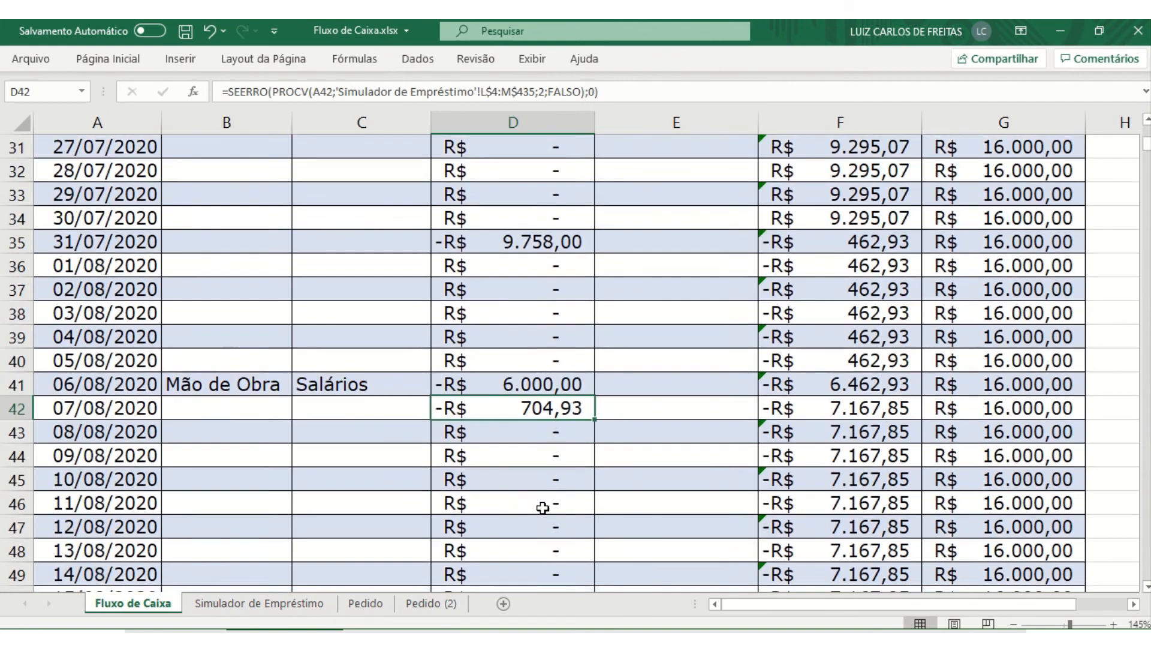
left_click(536, 240)
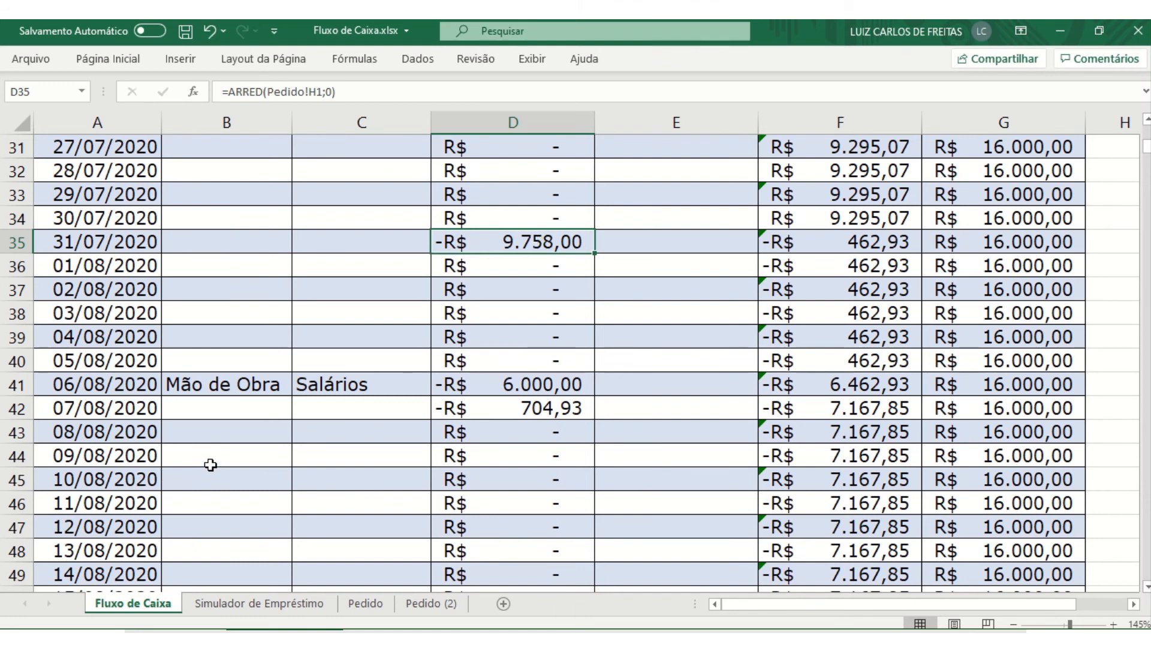
- Review the Categoria and Descrição columns in the opening July 2020 rows of Fluxo de Caixa
scroll(367, 291, "up", 9)
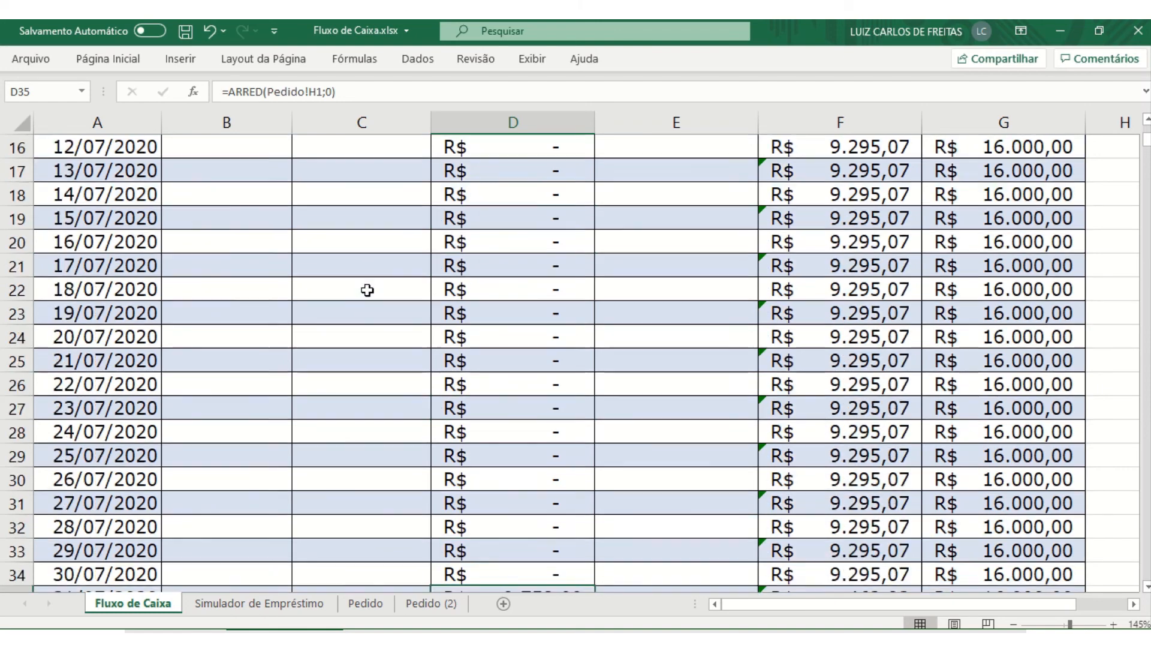
scroll(368, 289, "up", 1)
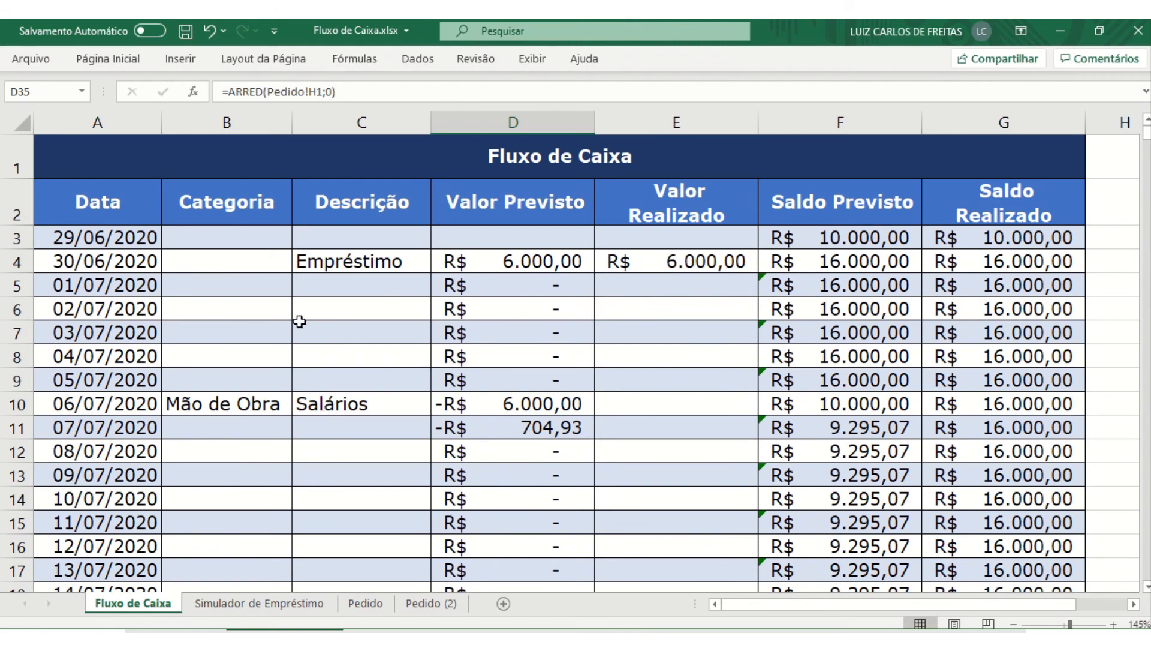
left_click(239, 344)
left_click(381, 329)
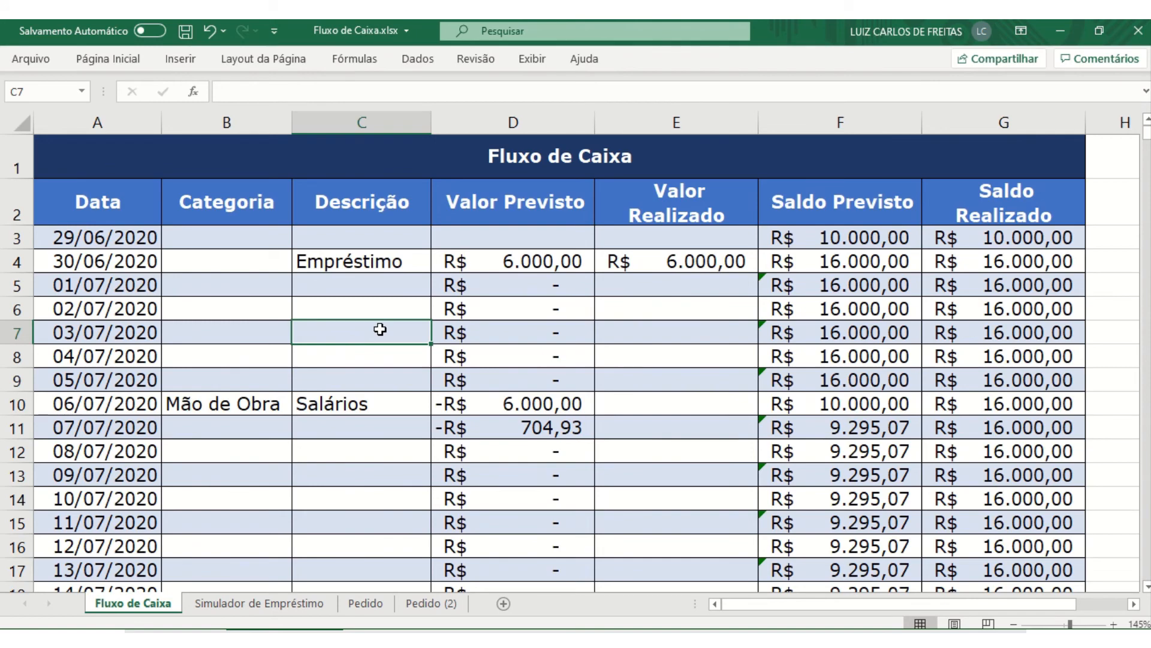
- Examine the product categories in column C of the Pedido sheet and look through the table down to its last product
left_click(363, 604)
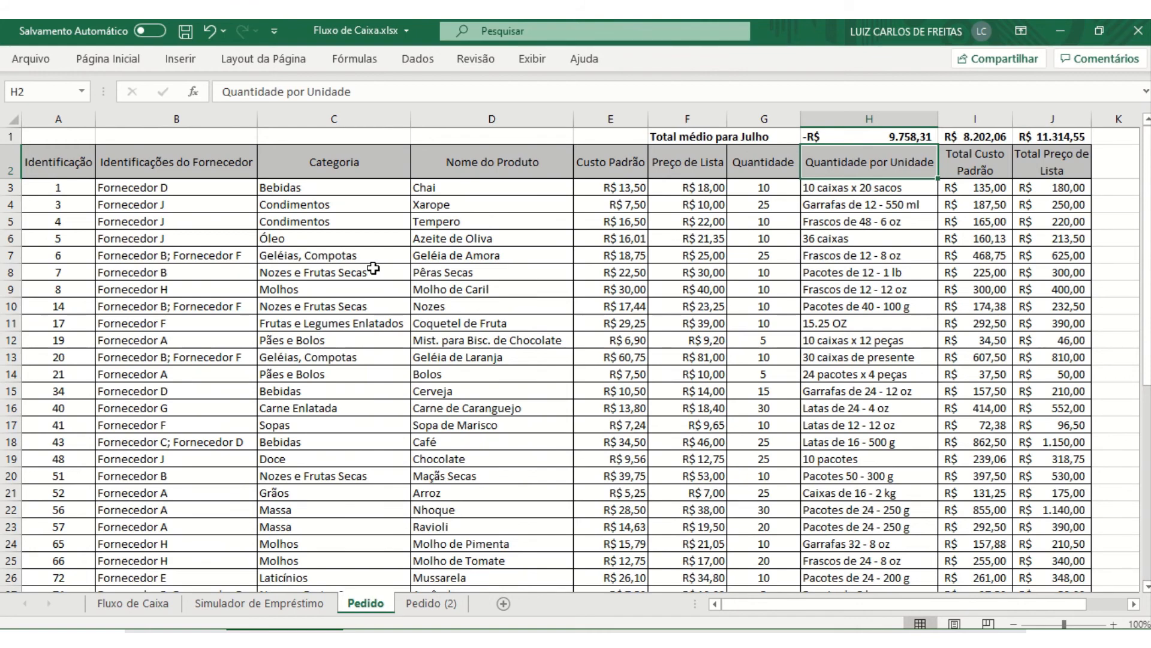
left_click(302, 237)
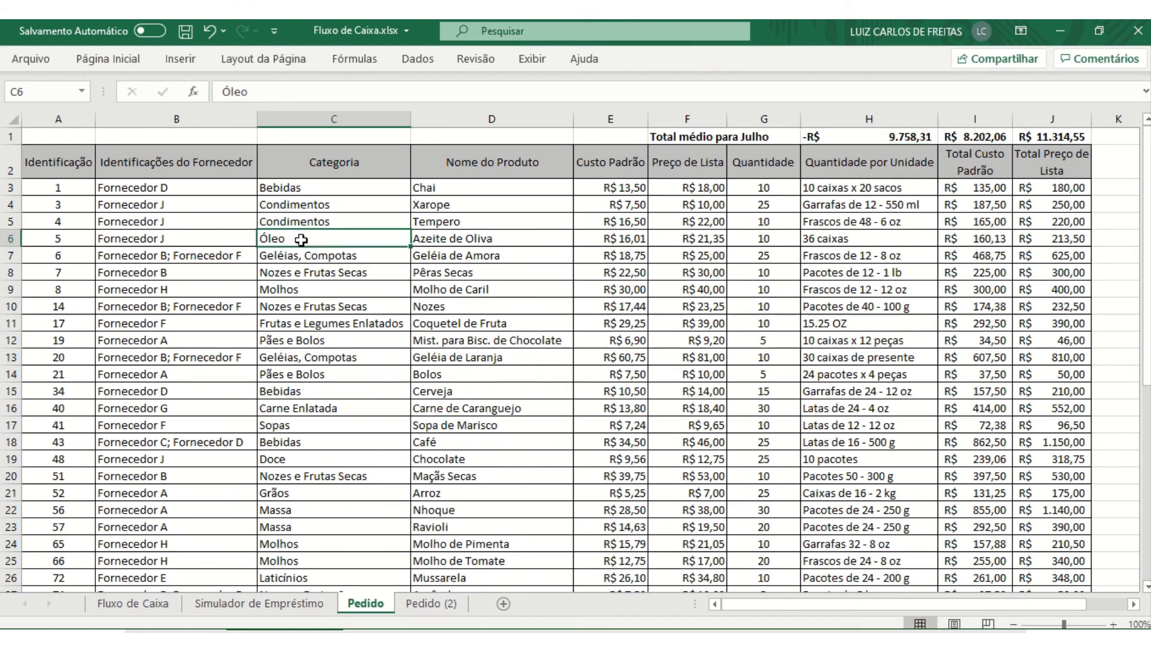
left_click(310, 255)
left_click(310, 274)
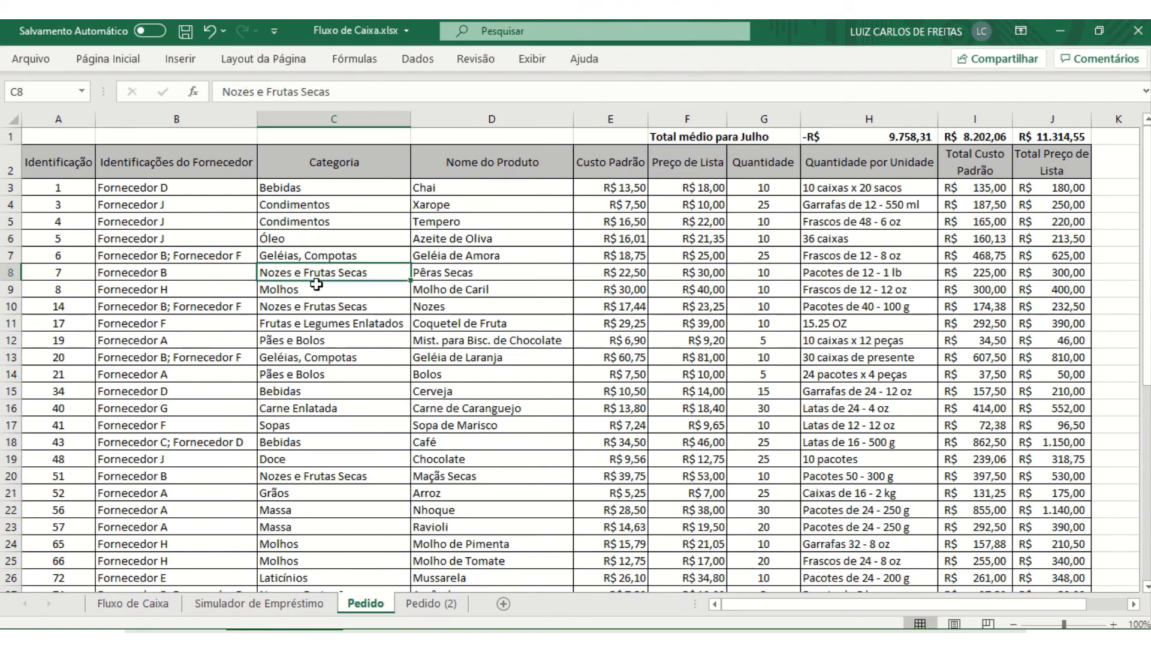
left_click(307, 289)
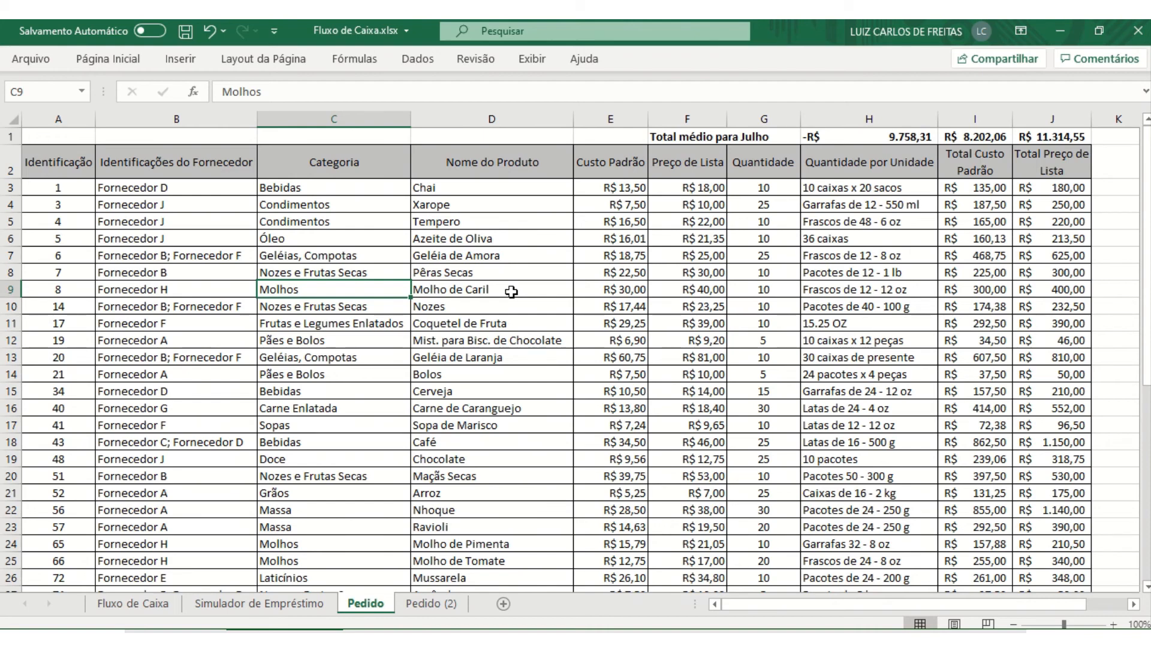
left_click(326, 189)
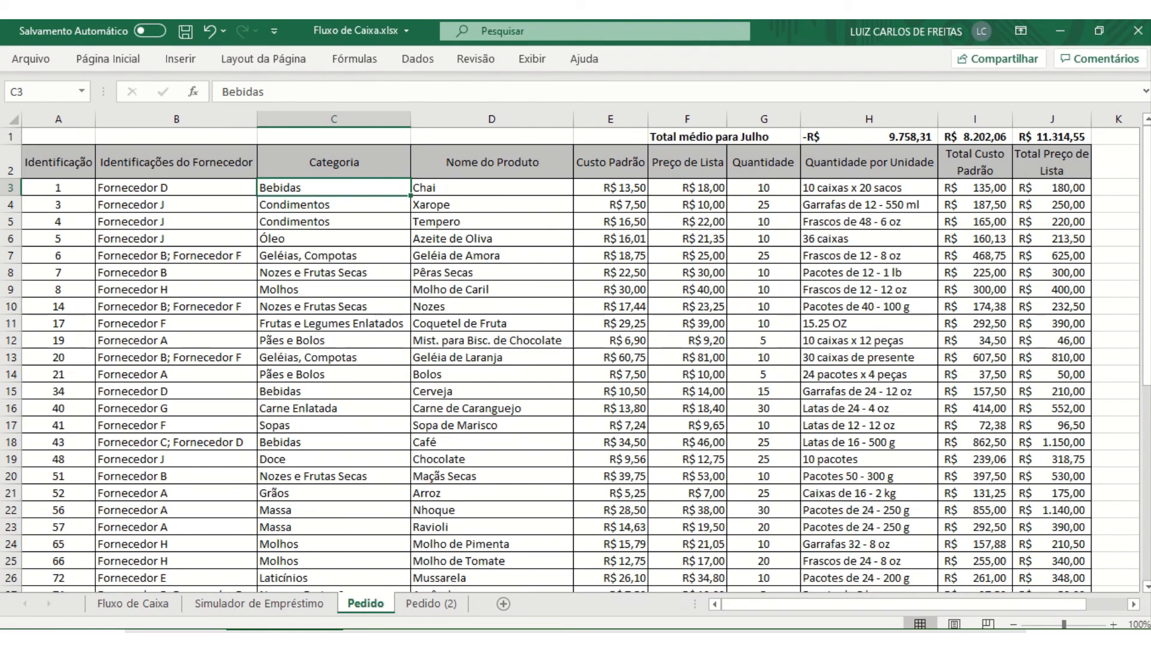
scroll(408, 484, "down", 9)
scroll(149, 461, "up", 3)
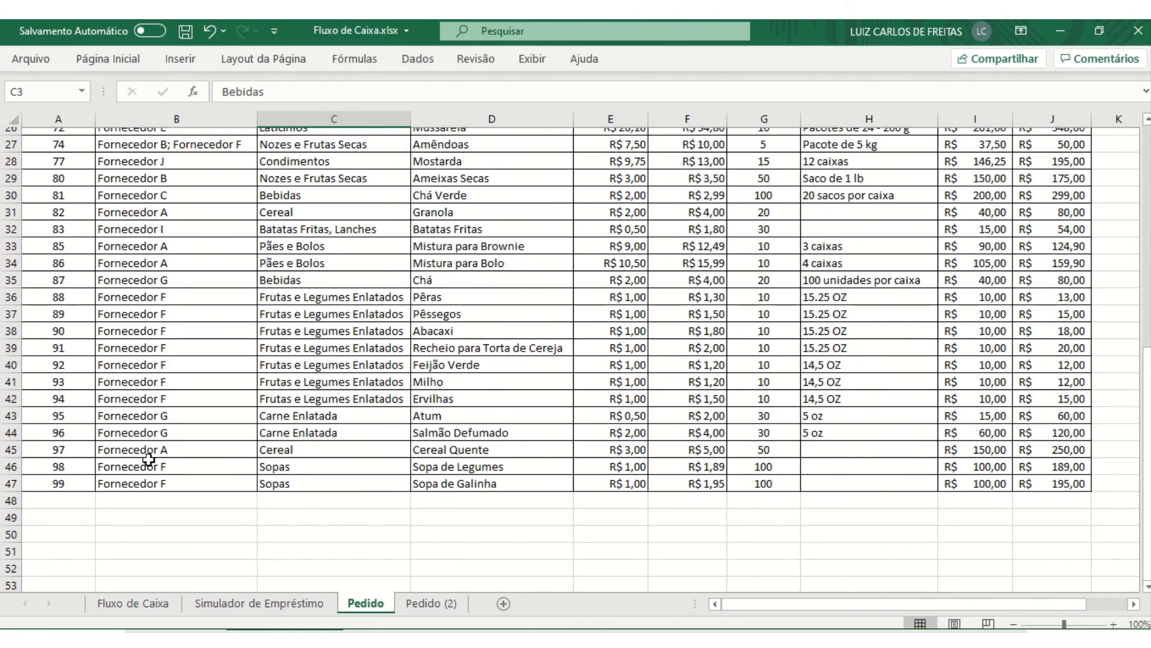
scroll(148, 461, "up", 6)
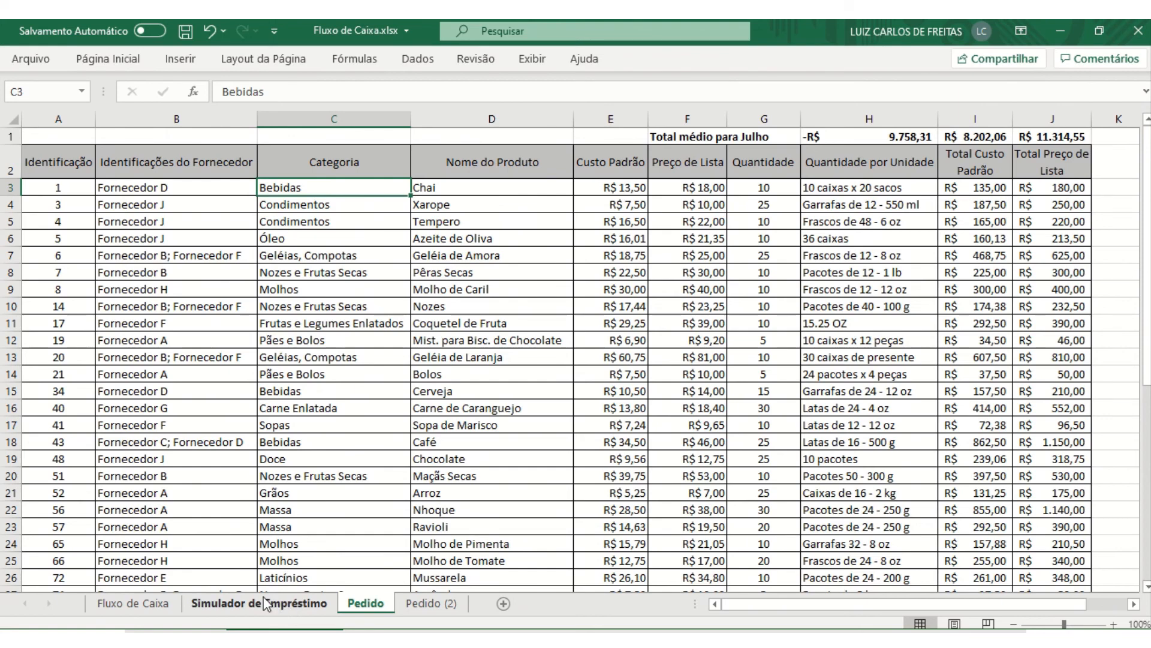
- Check the 31/07/2020 row of Fluxo de Caixa against the first product's Custo Padrão and Preço de Lista on Pedido
left_click(150, 607)
scroll(569, 402, "down", 8)
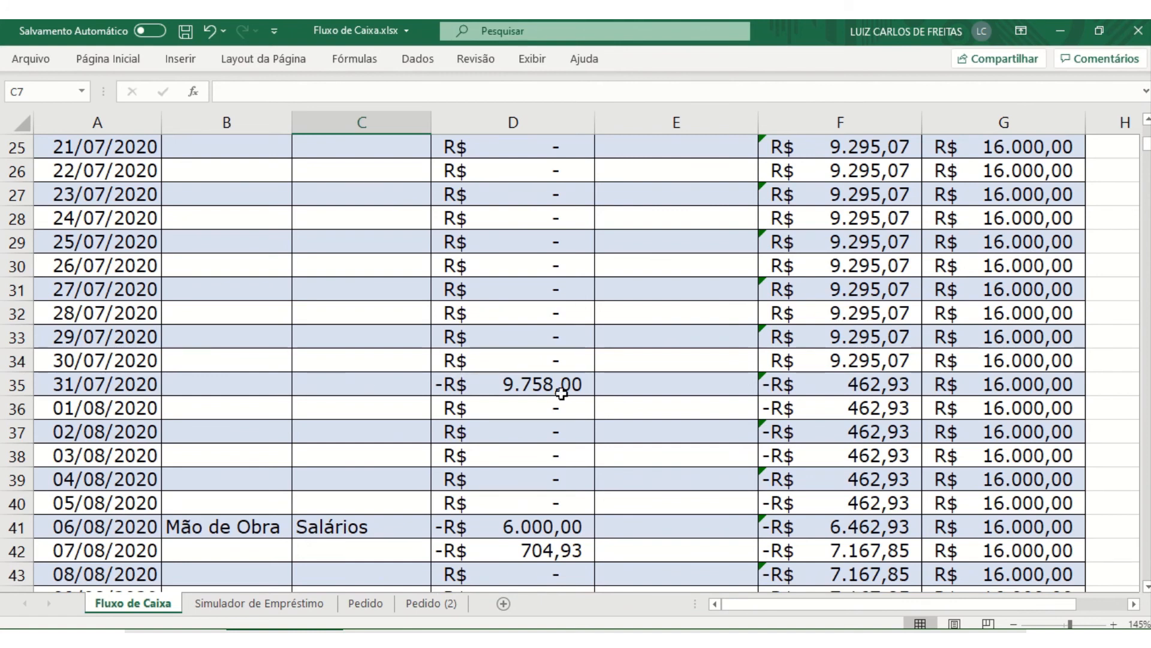
left_click(361, 606)
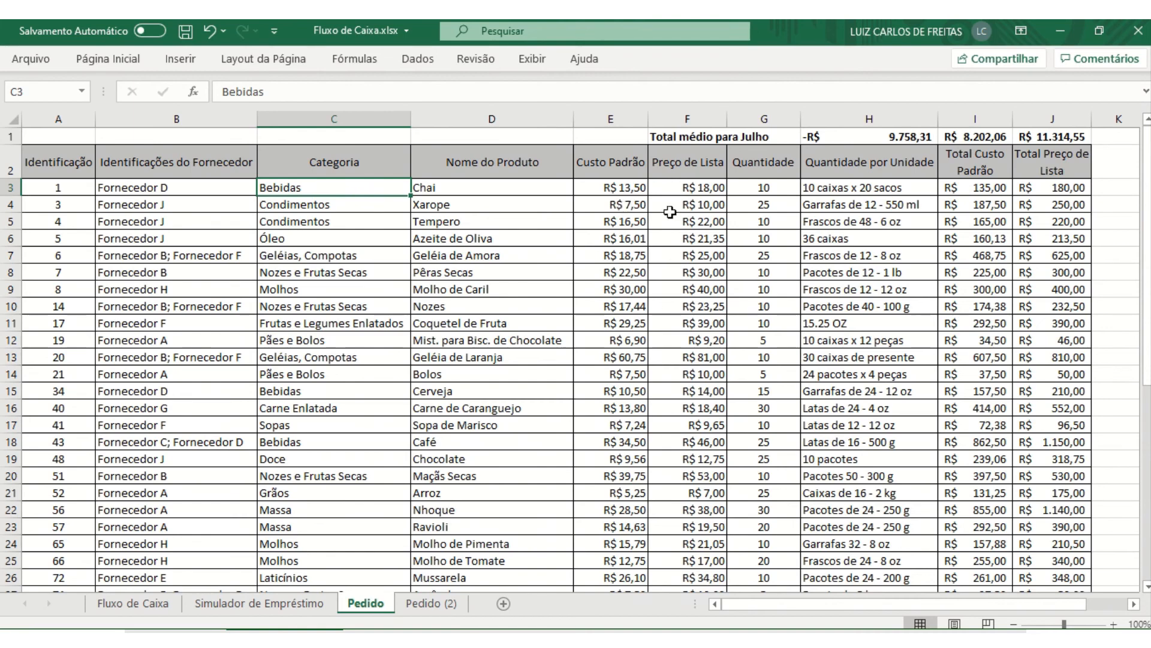
left_click(702, 190)
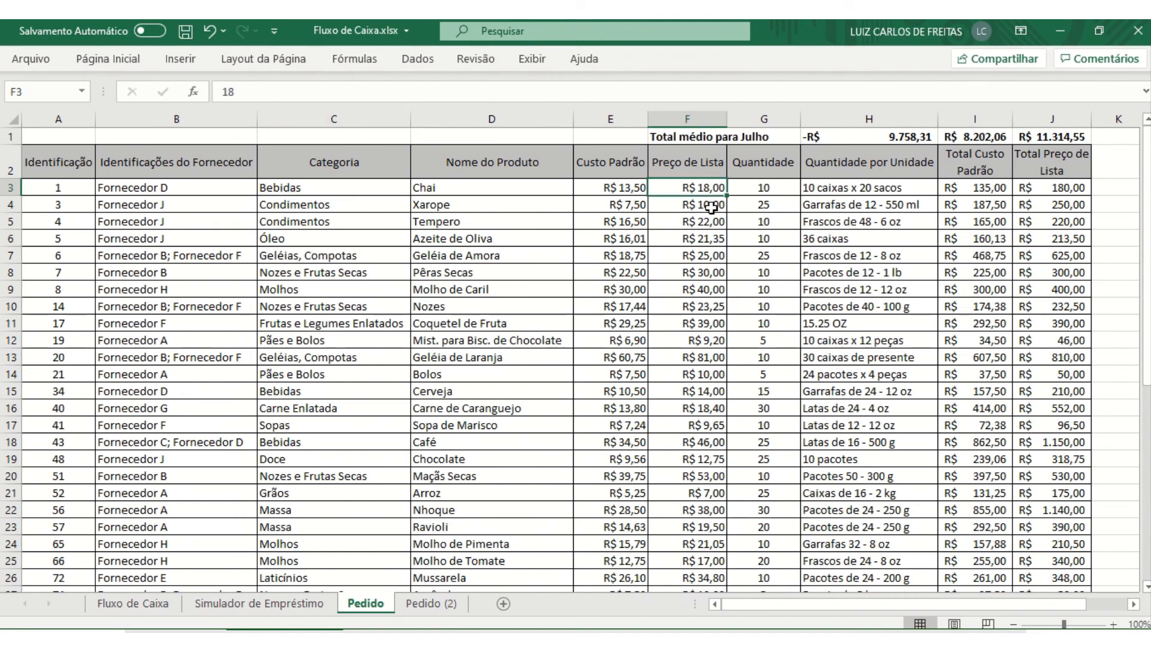
left_click(606, 187)
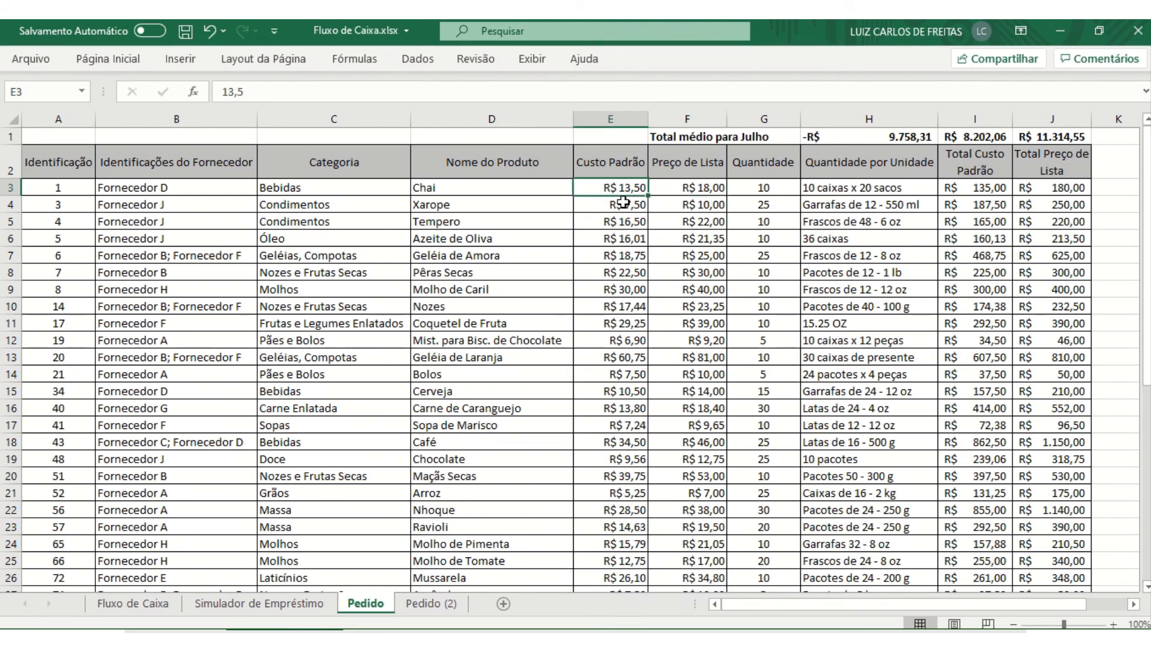
left_click(692, 187)
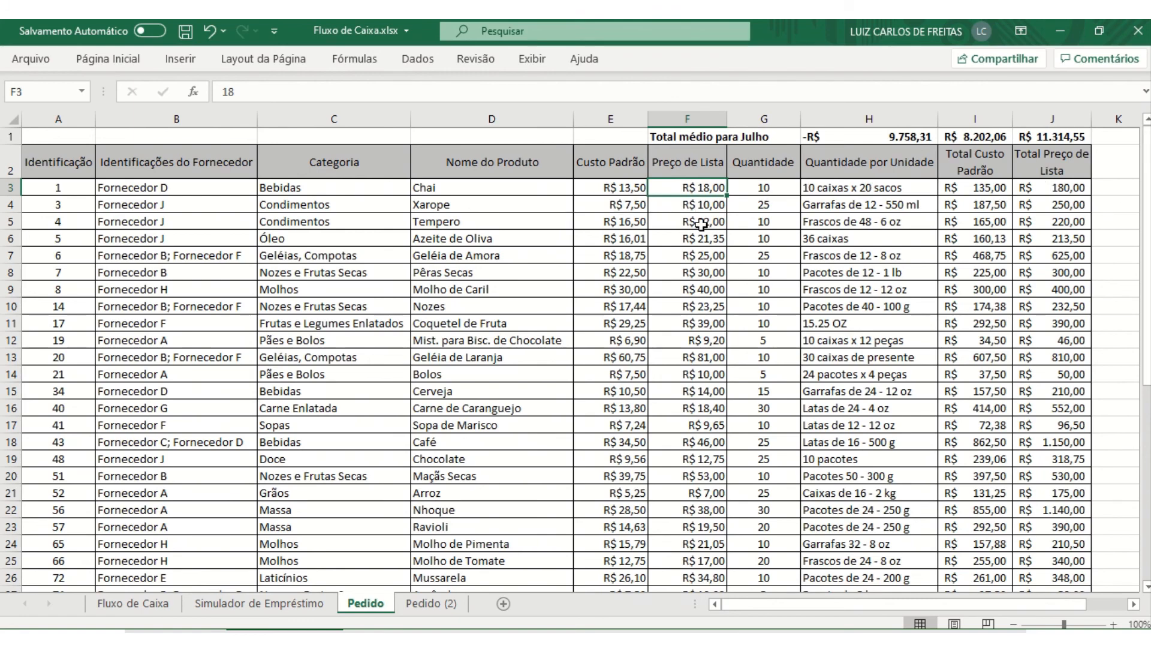
- Examine the SOMA totals in I1 and J1 and the July average formula in H1 of Pedido
left_click(970, 132)
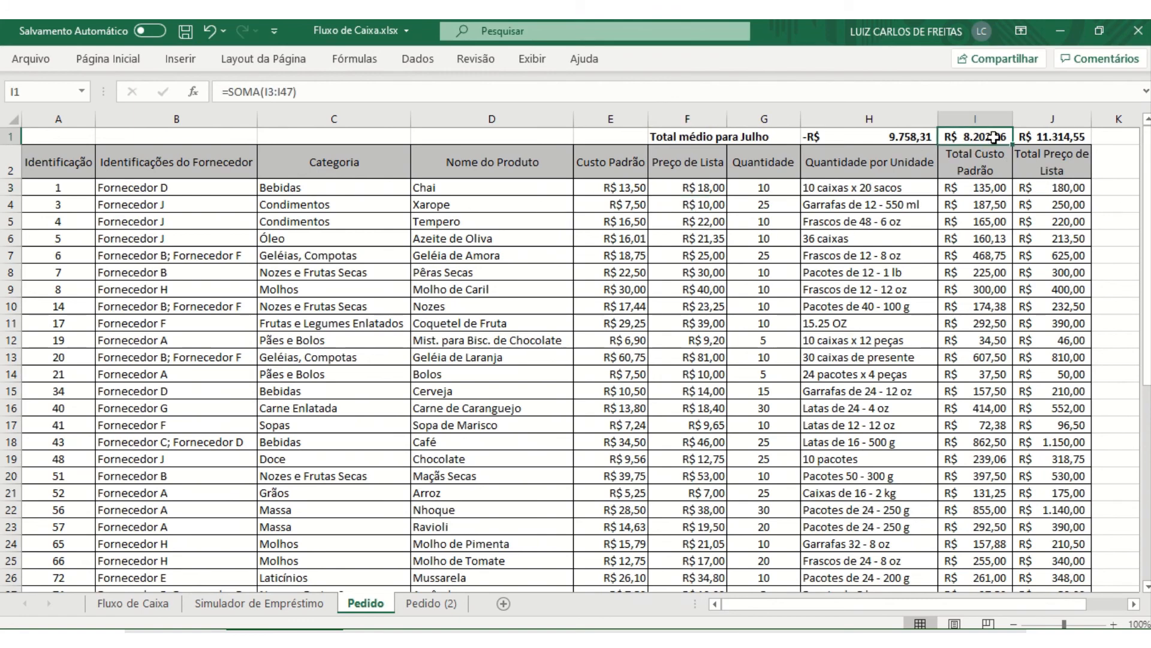
left_click(893, 141)
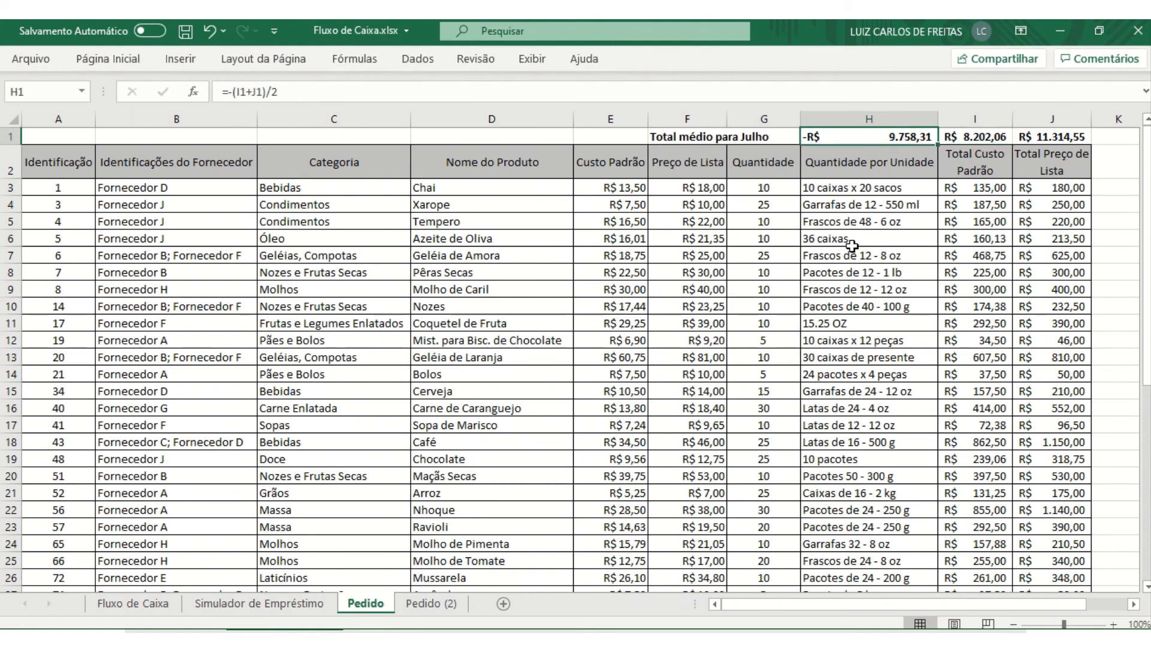
left_click(978, 137)
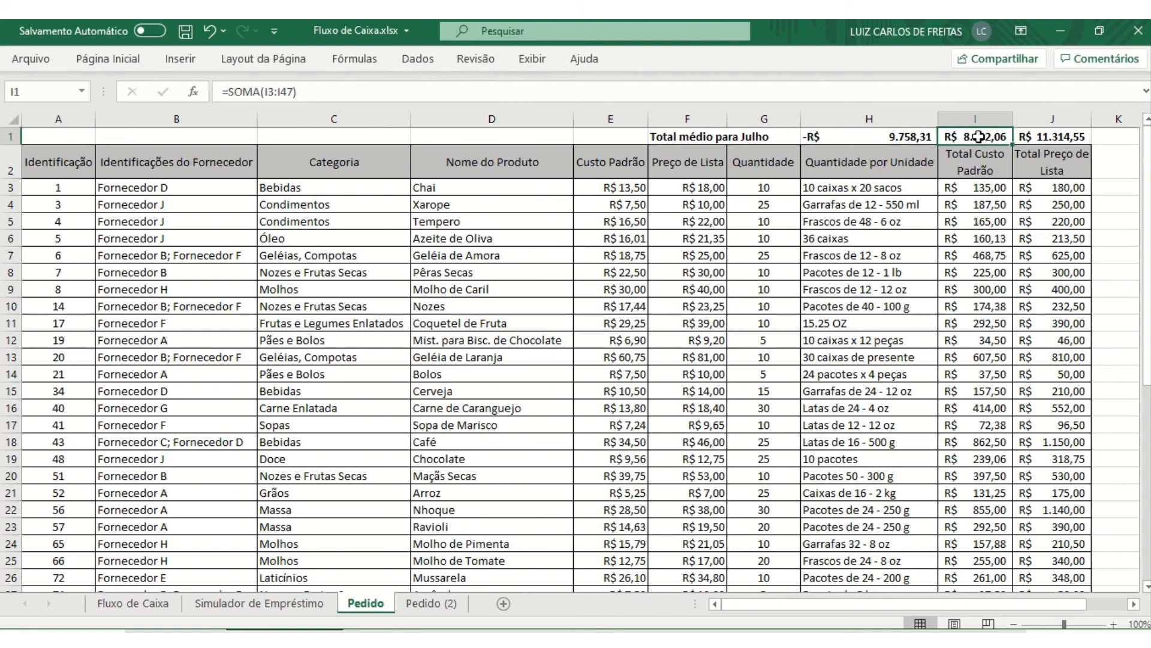
left_click(1054, 138)
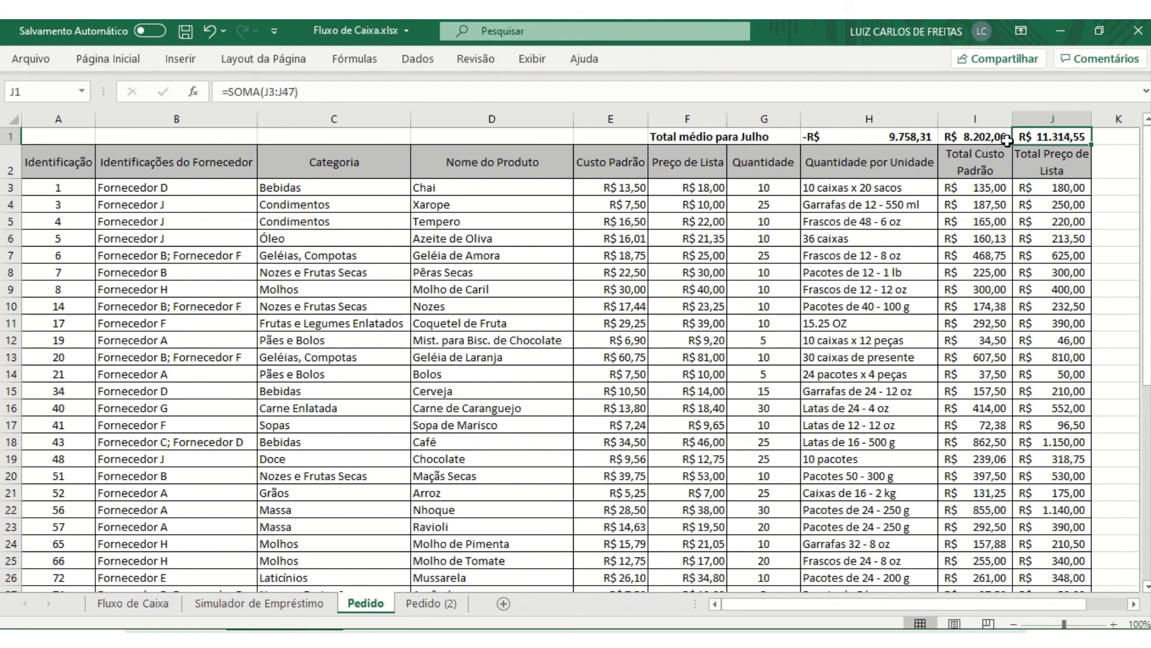
left_click(900, 138)
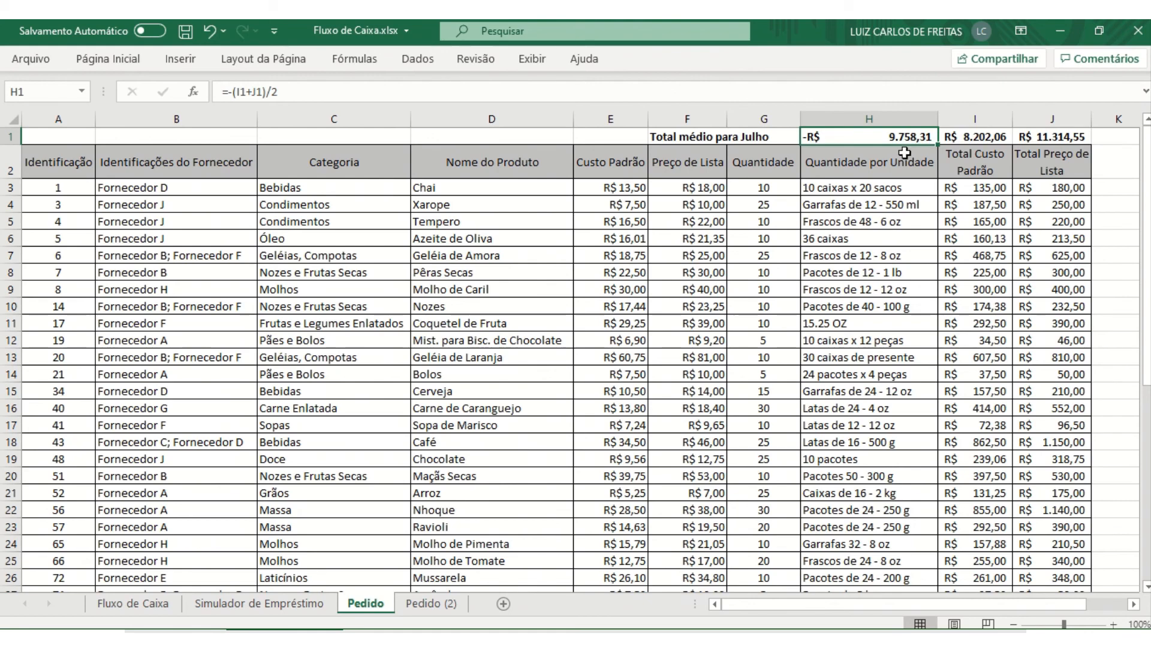
- Inspect the ARRED formula in D35 of Fluxo de Caixa and review the projected balances around it
left_click(240, 604)
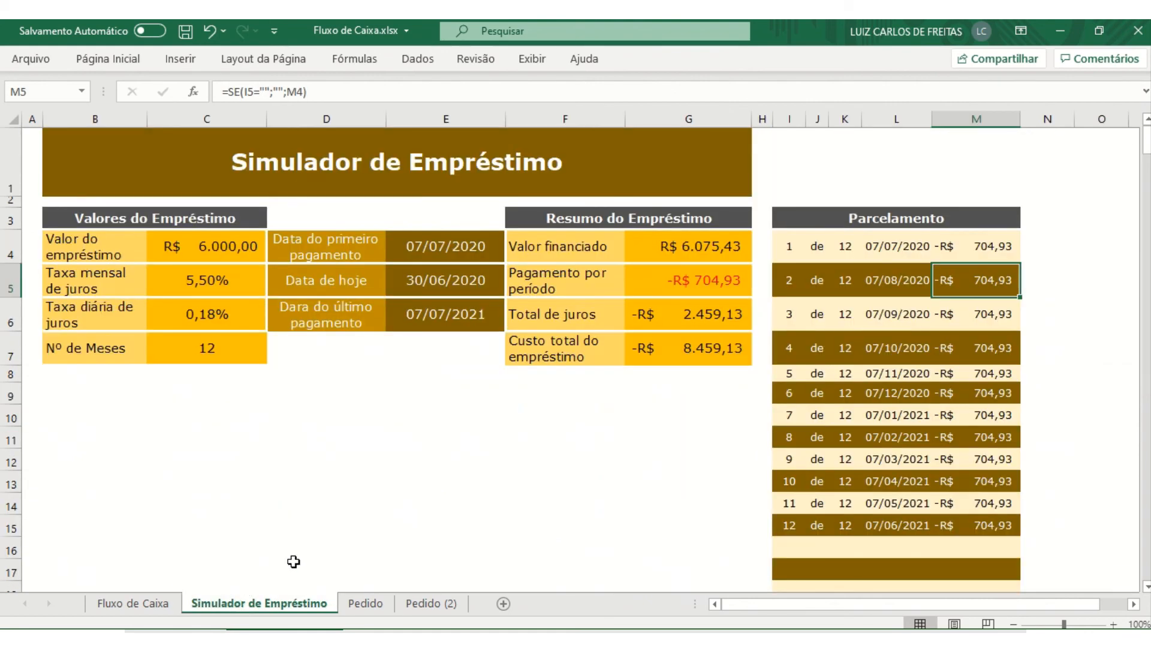
left_click(143, 603)
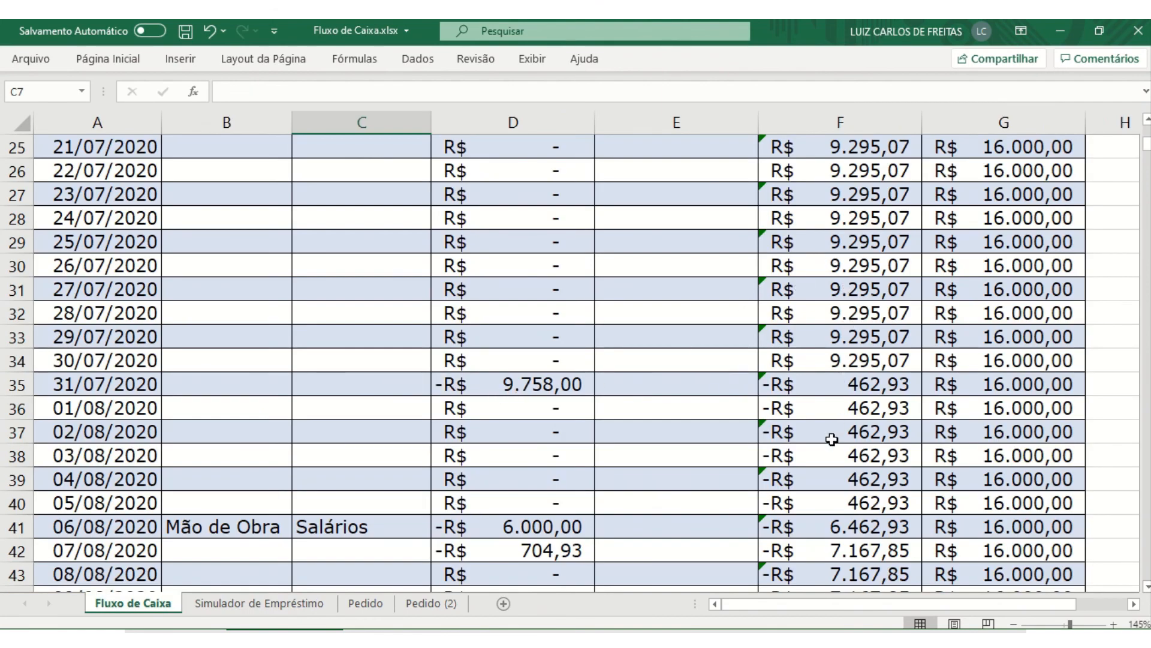
scroll(780, 360, "up", 8)
scroll(745, 342, "down", 5)
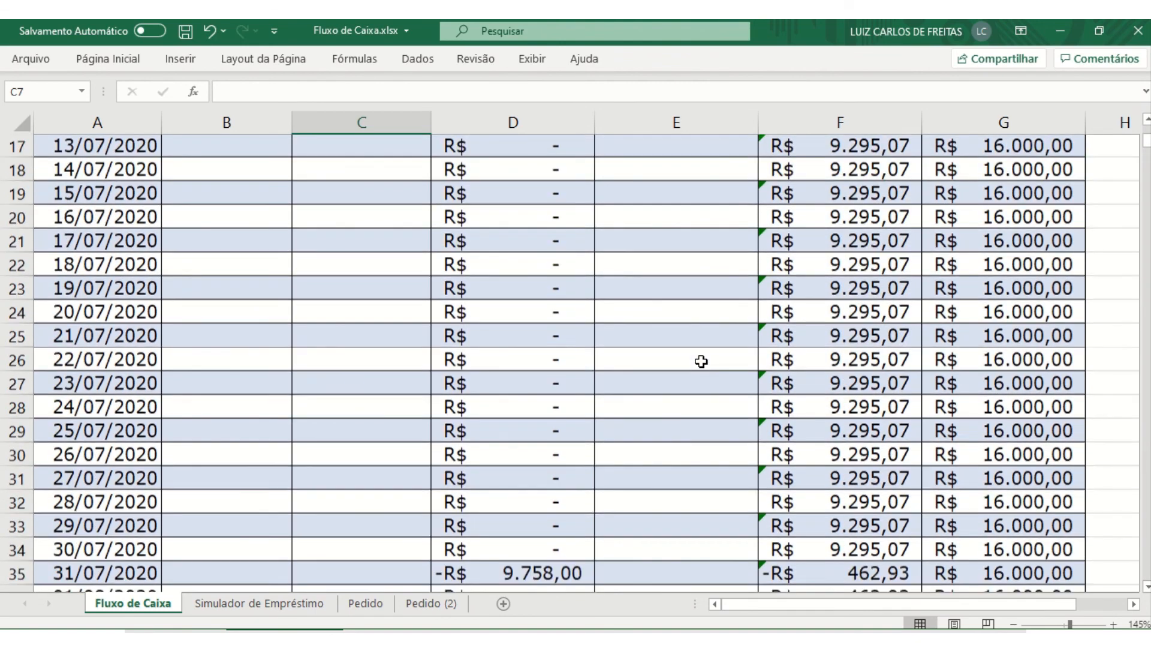
scroll(701, 361, "down", 4)
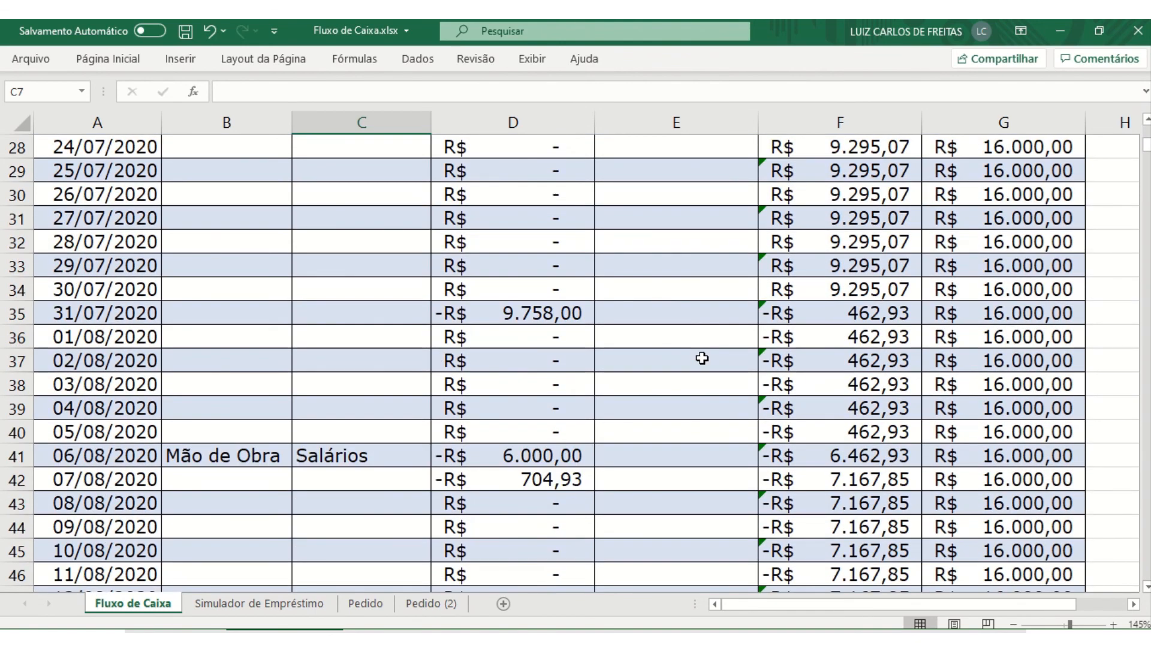
left_click(556, 311)
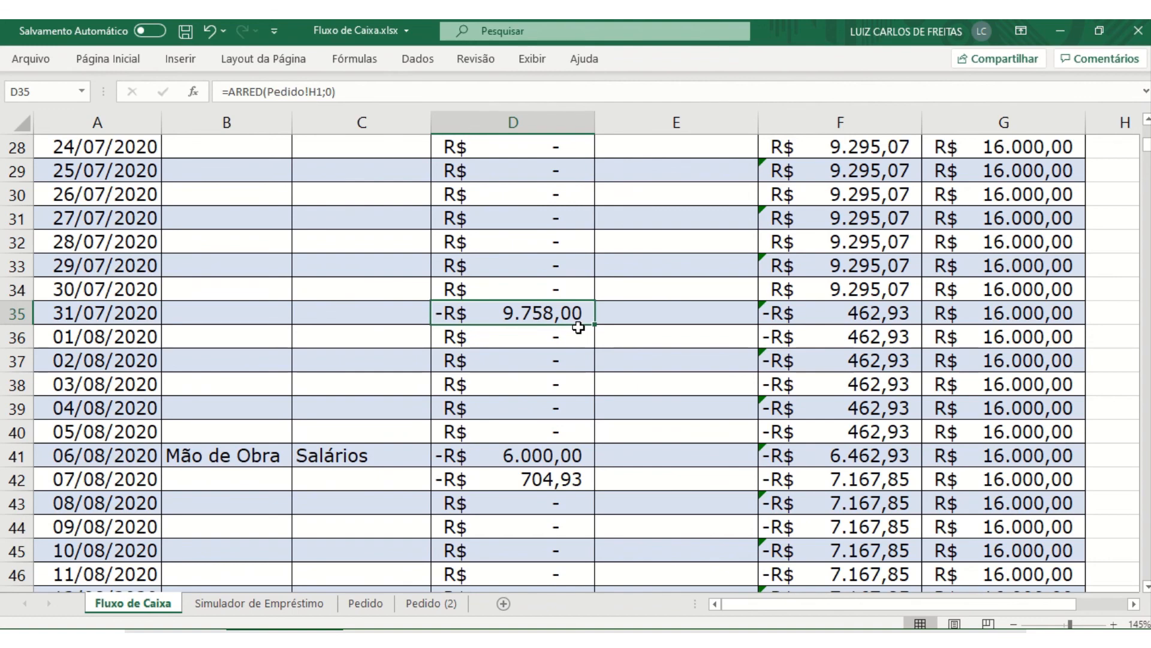
scroll(540, 339, "up", 9)
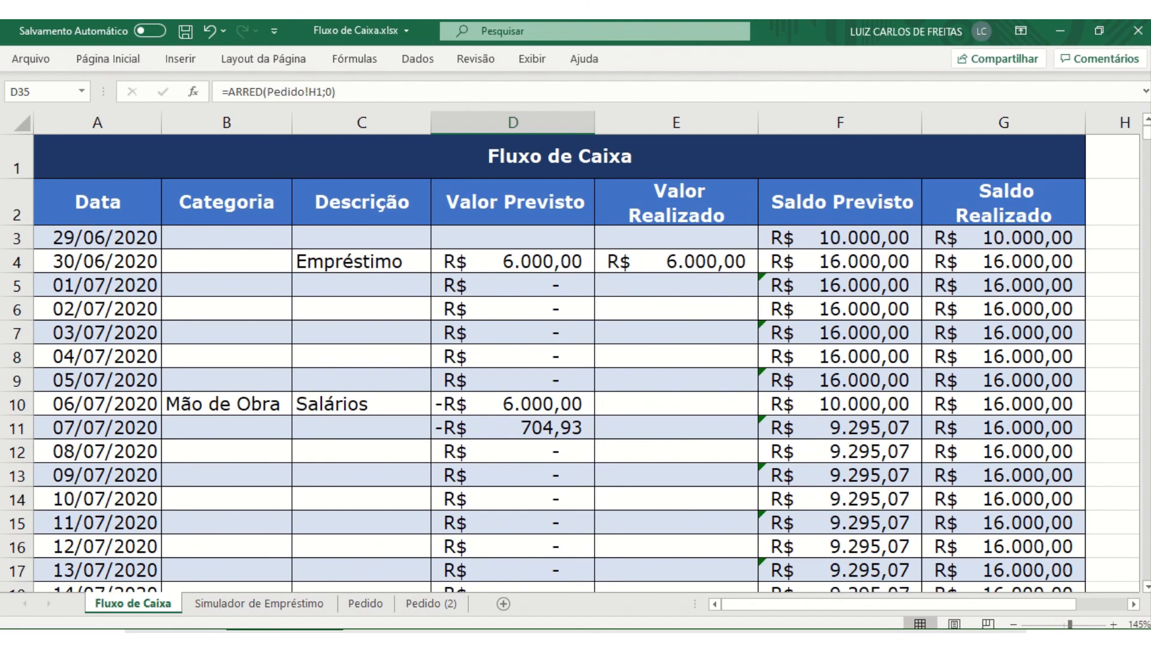
- Review the interest rates in C5 and C6 and the VF and PGTO formulas in G4 and G5 of Simulador de Empréstimo
left_click(259, 603)
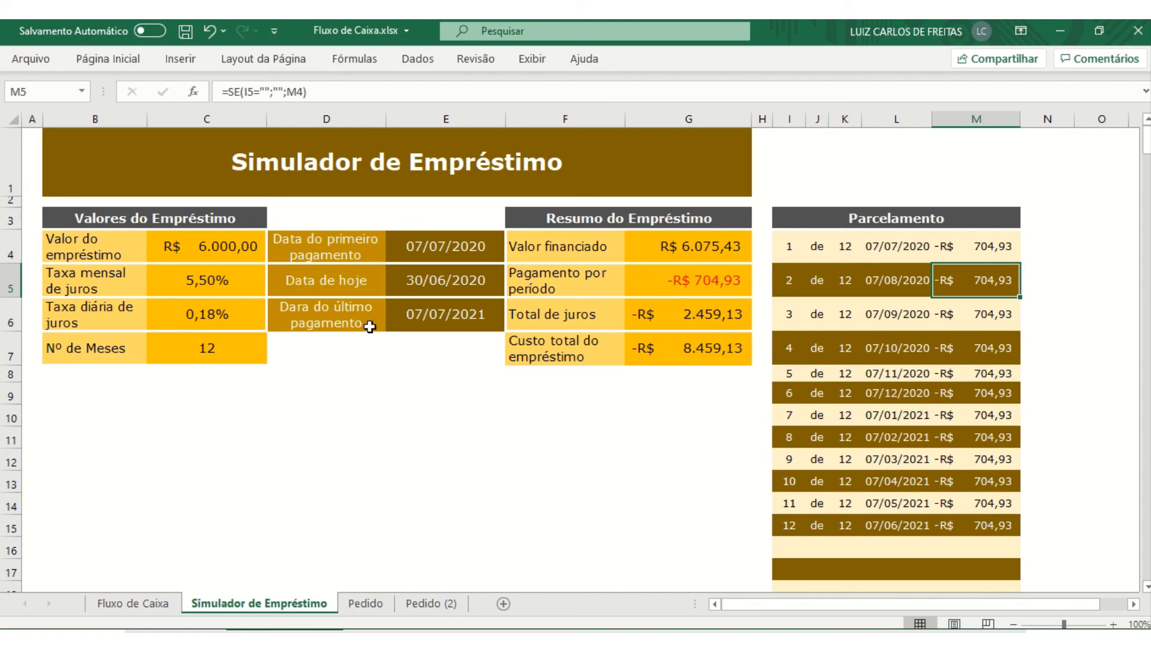
left_click(203, 276)
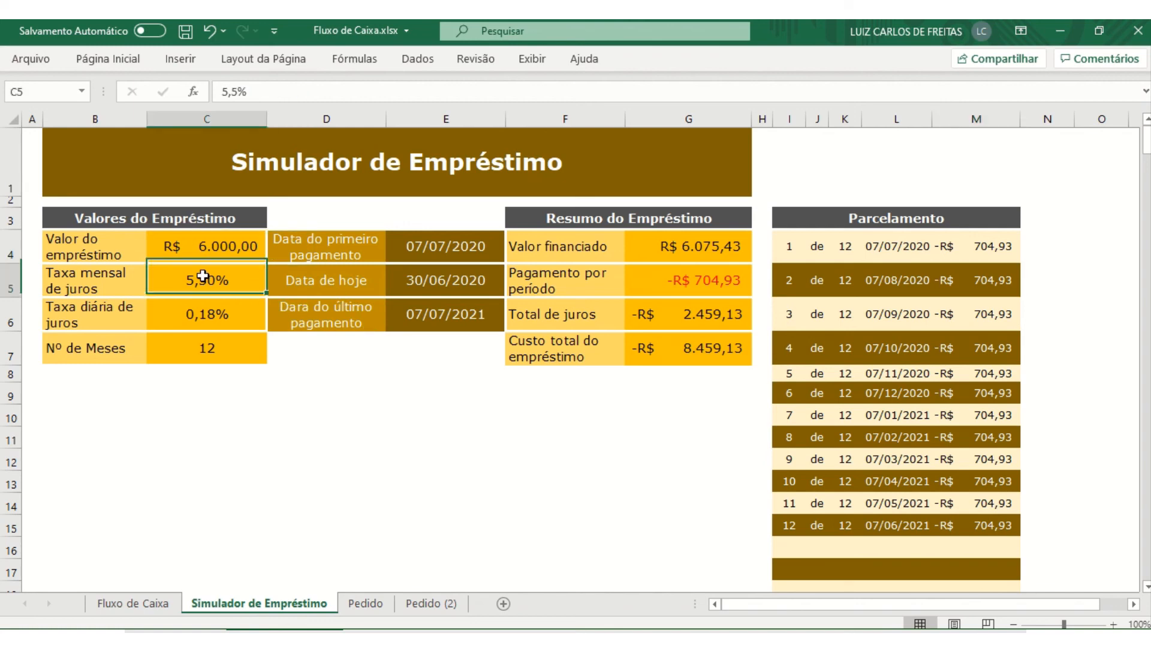
left_click(230, 321)
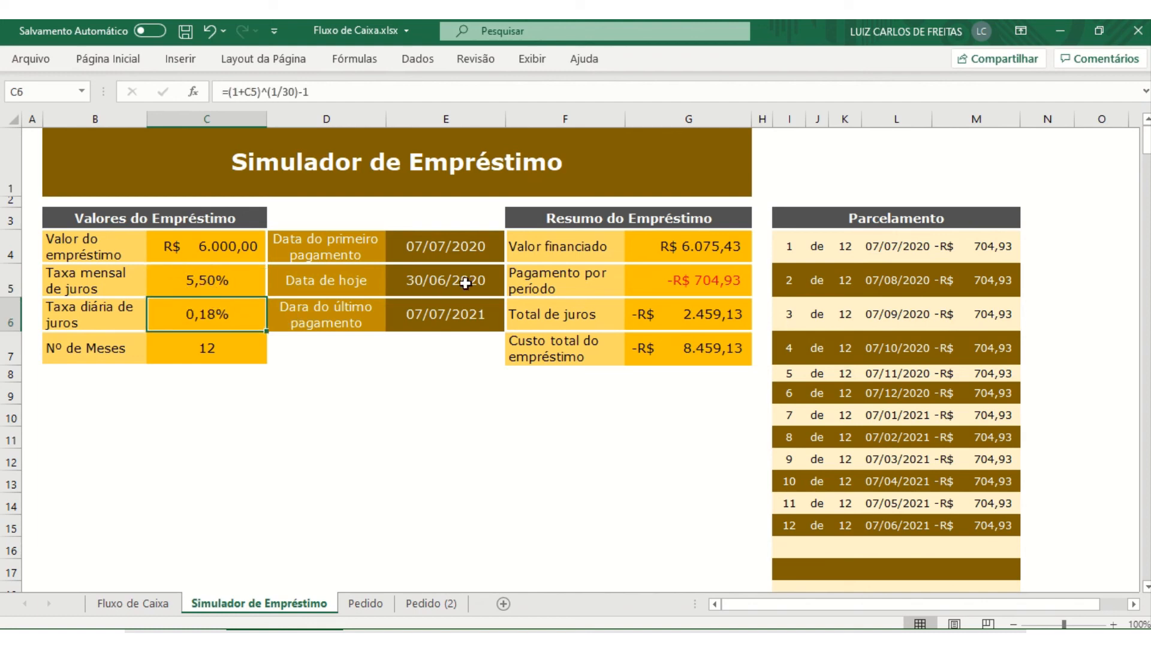
left_click(709, 251)
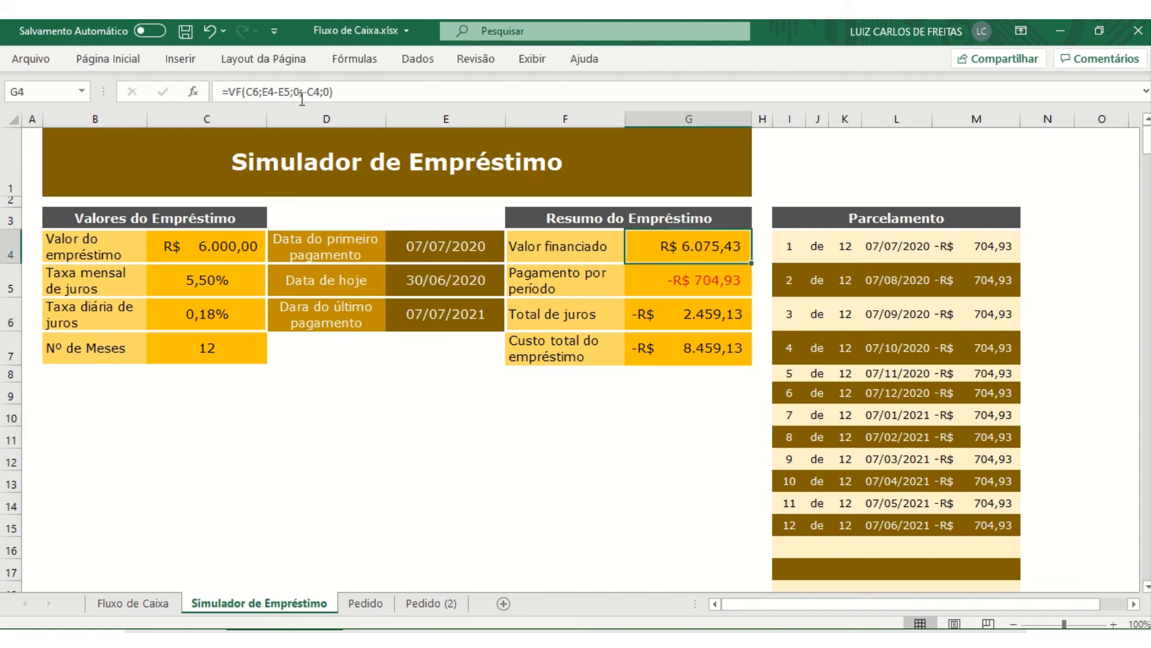
left_click(684, 279)
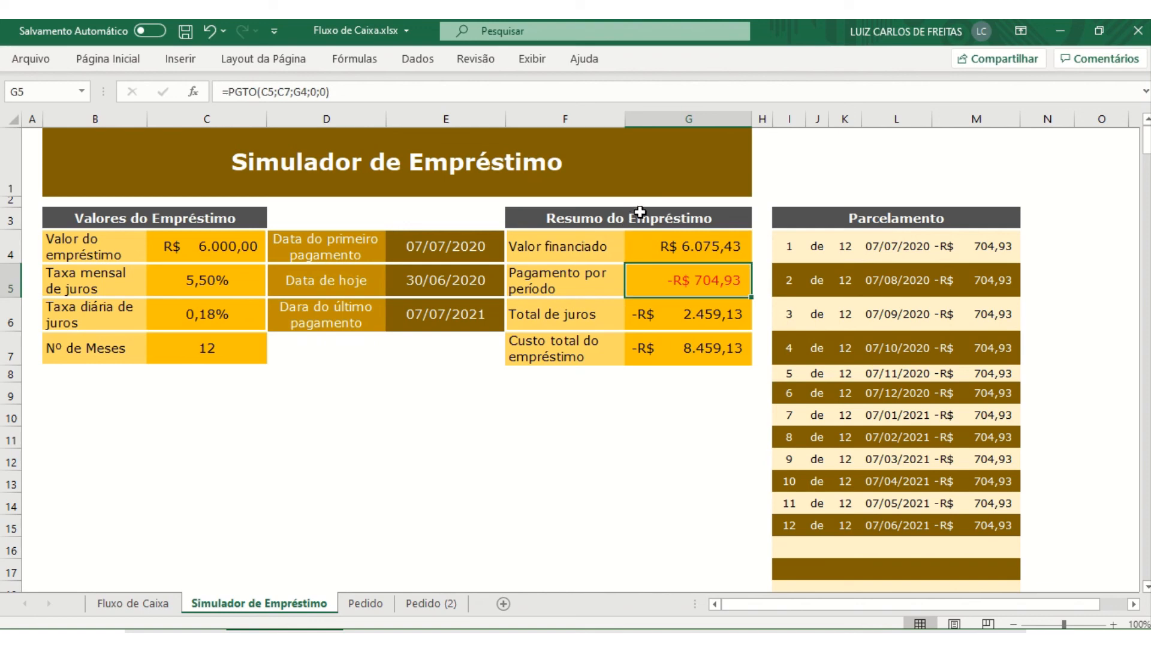
- Compare the monthly rate in C5 and the daily rate in C6 with their use in the PGTO and VF formulas
left_click(226, 293)
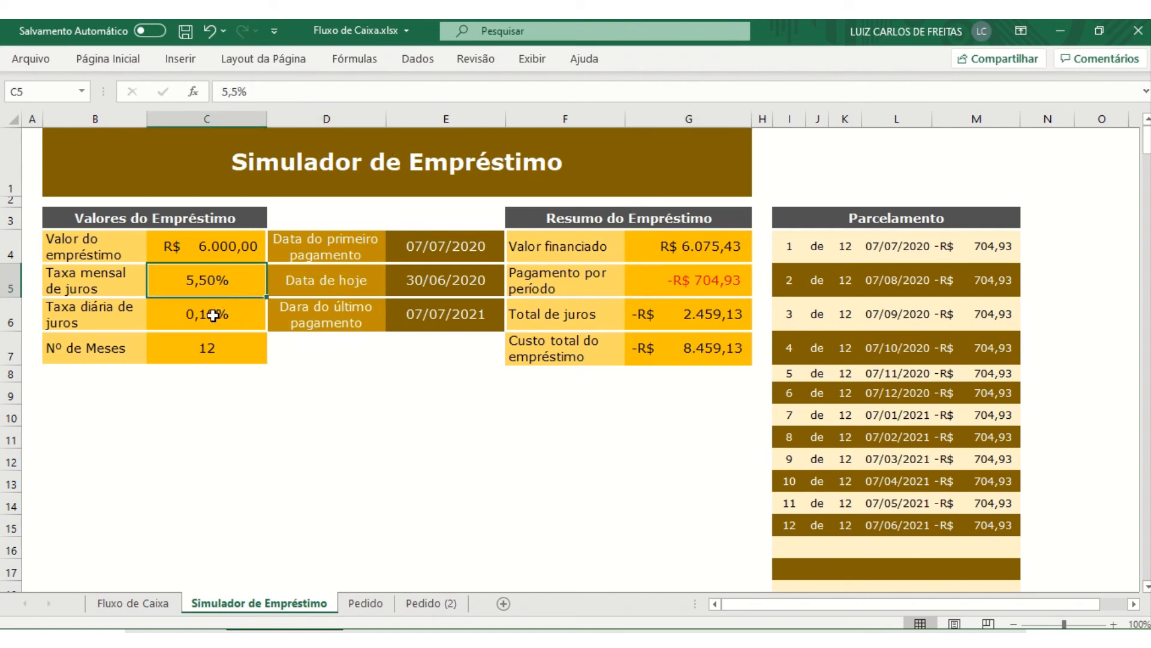
left_click(211, 313)
left_click(212, 293)
left_click(214, 304)
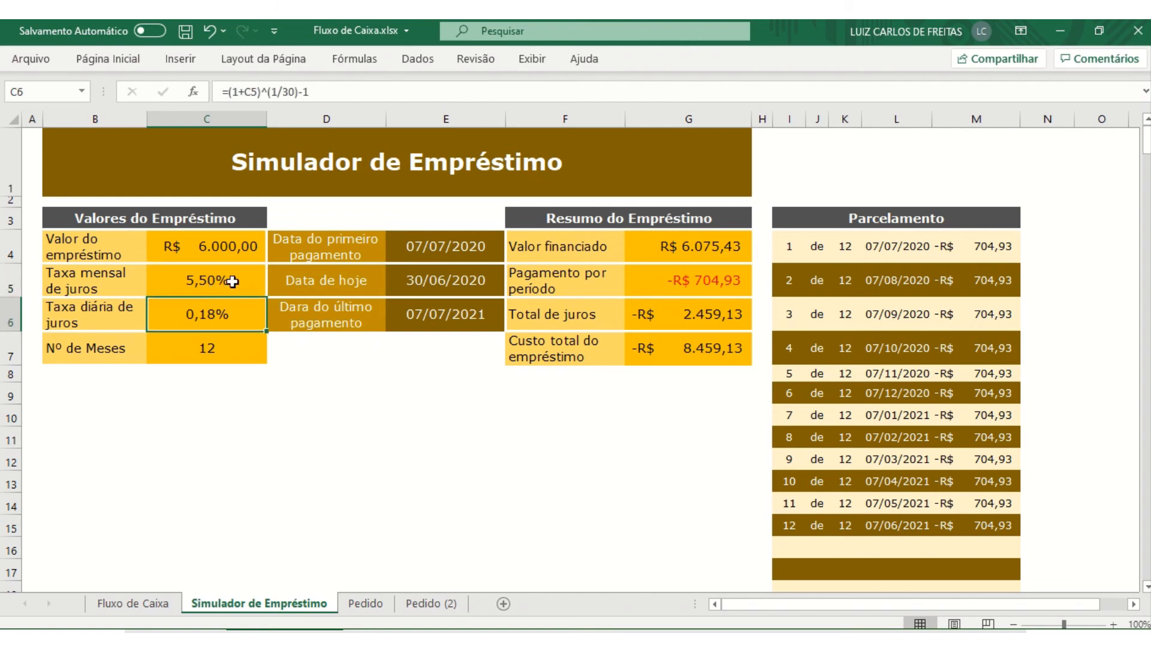
left_click(228, 279)
left_click(688, 245)
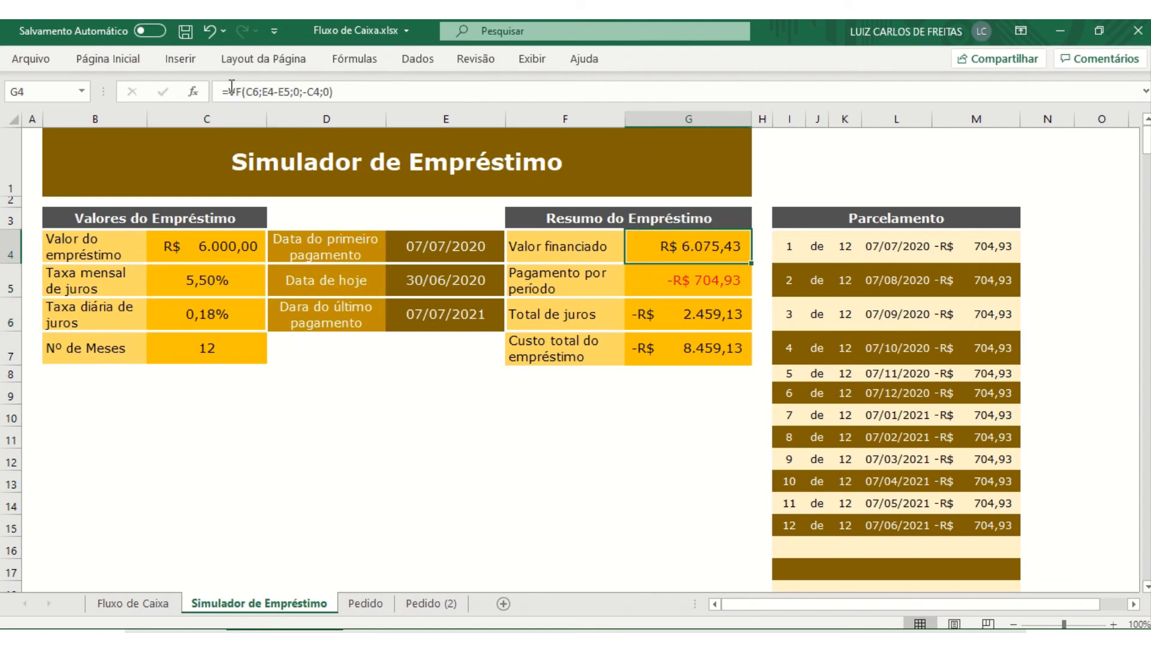
left_click(683, 273)
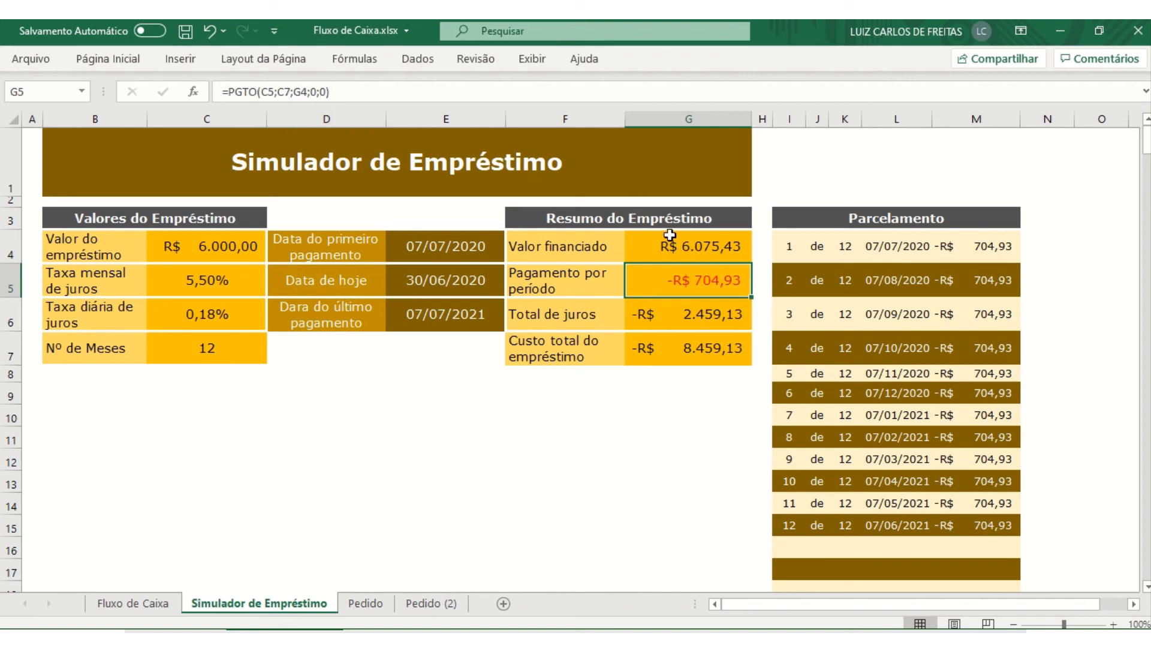
- Review the total interest, total loan cost and financed value formulas in G6, G7 and G4 of Simulador de Empréstimo
left_click(704, 324)
left_click(702, 340)
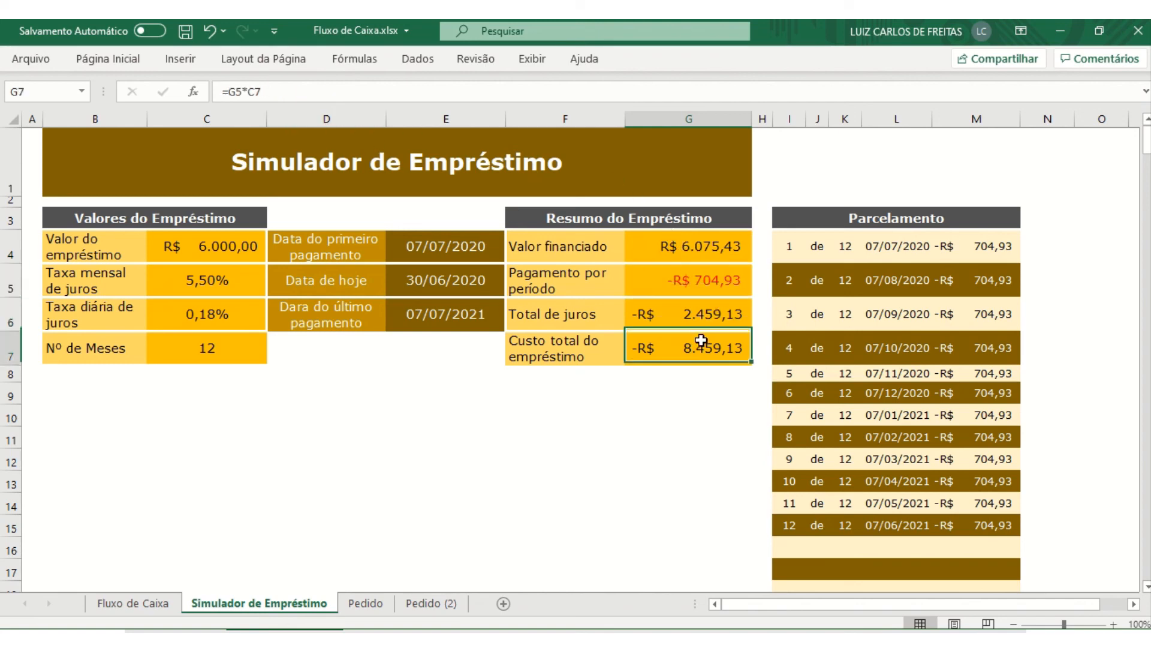
left_click(684, 251)
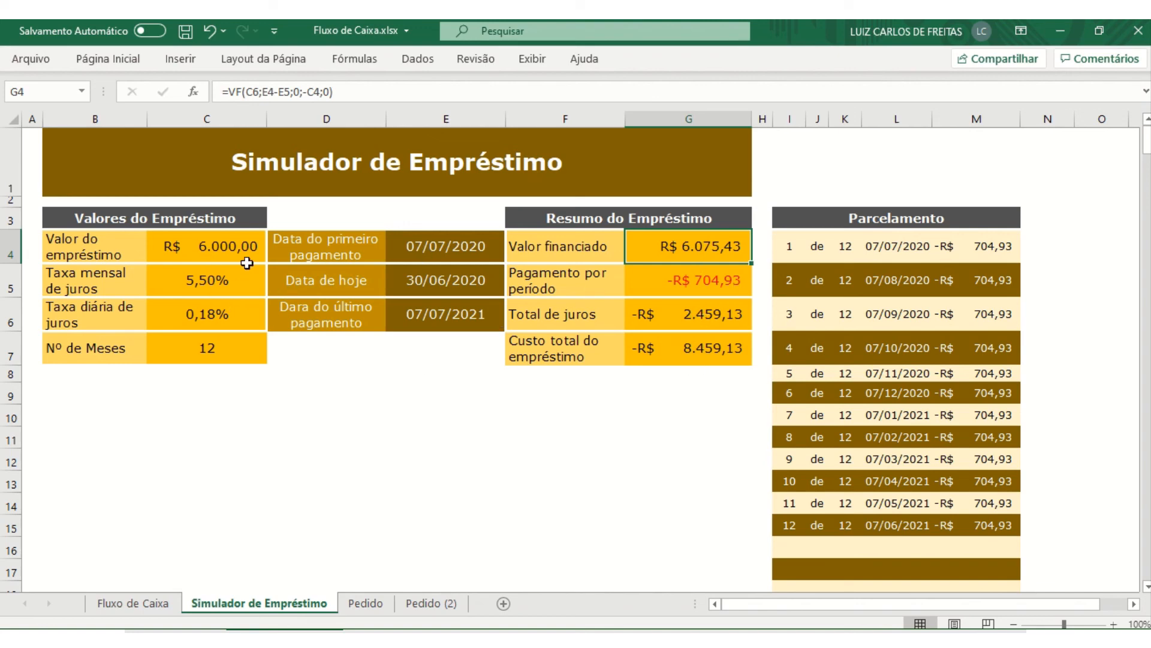
- Set the loan amount in C4 of Simulador de Empréstimo to 18500
left_click(188, 246)
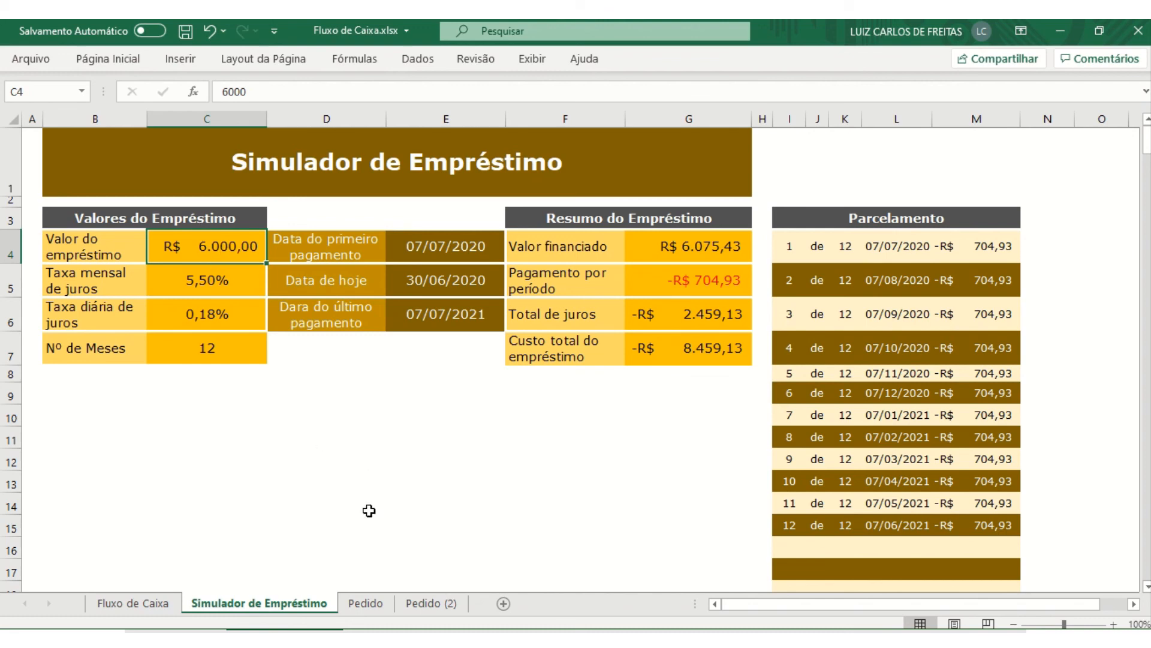
type("18500")
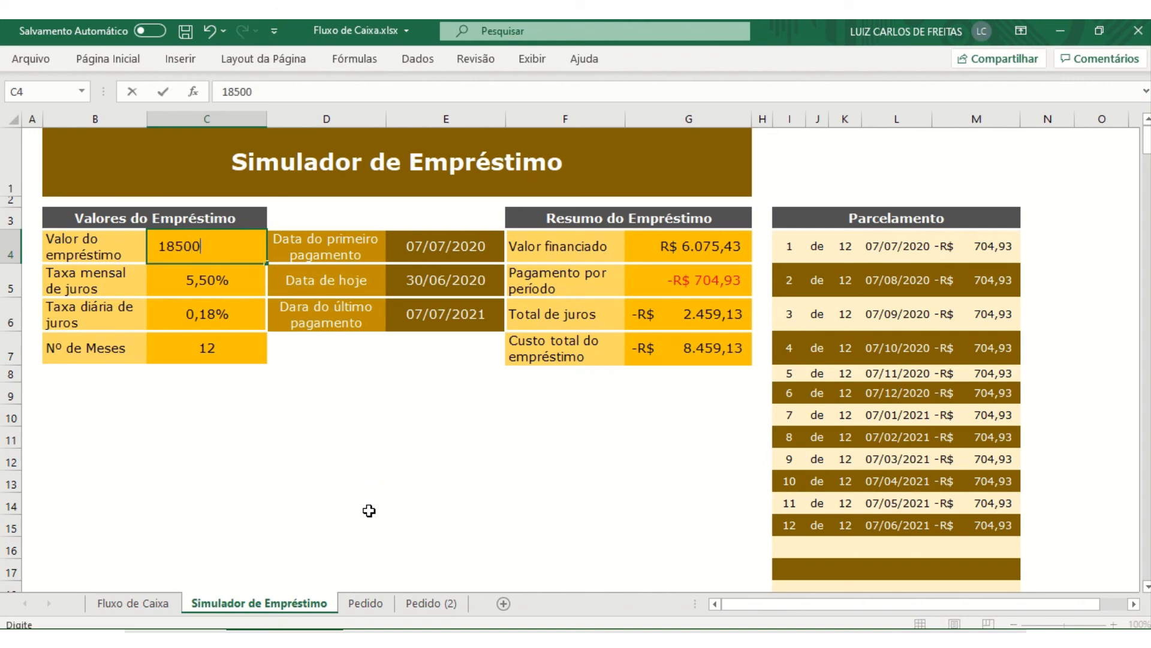
key("Return")
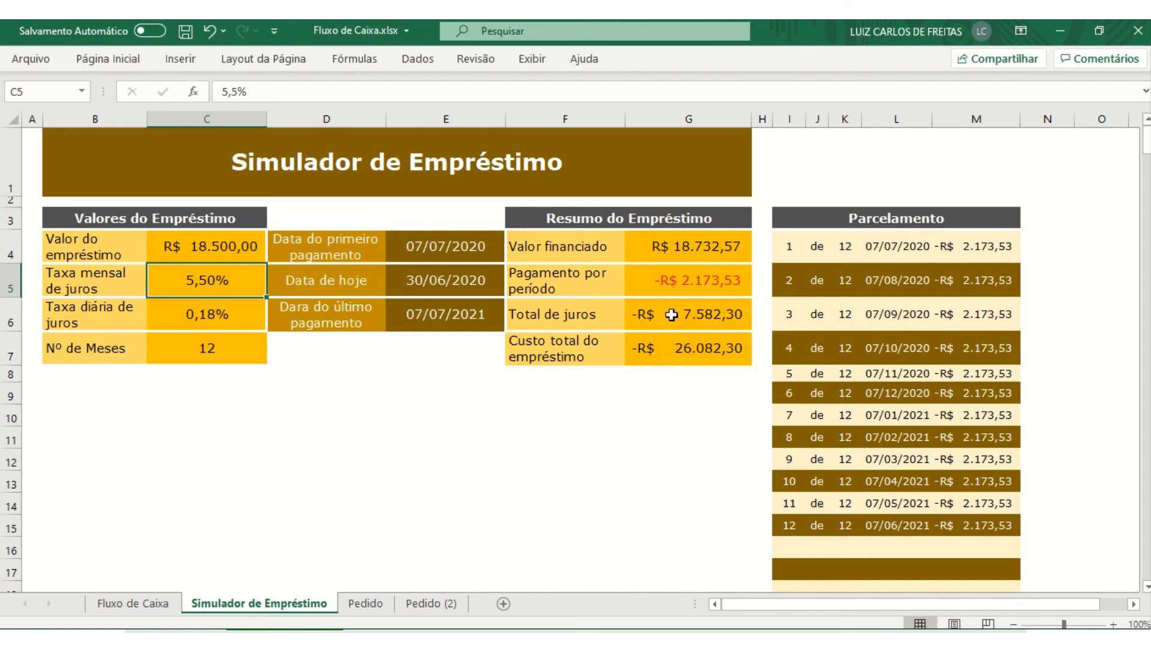
- Review the recalculated financed value, payment per period and total interest in G4, G5 and G6 of the loan summary
left_click(720, 246)
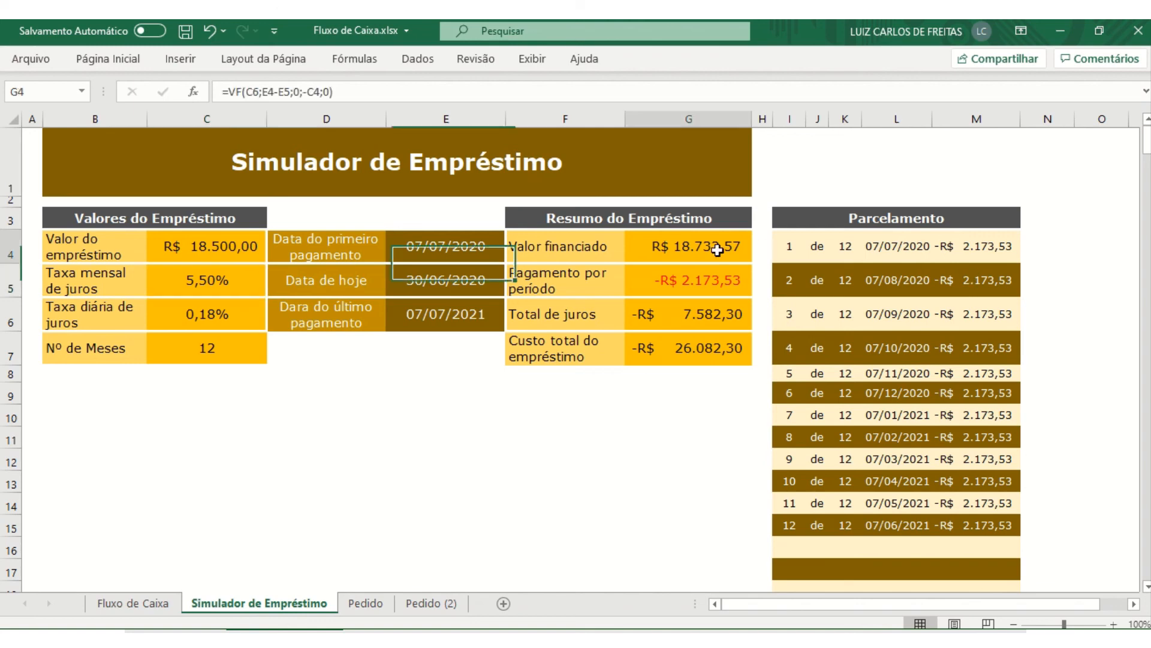
left_click(720, 272)
left_click(725, 310)
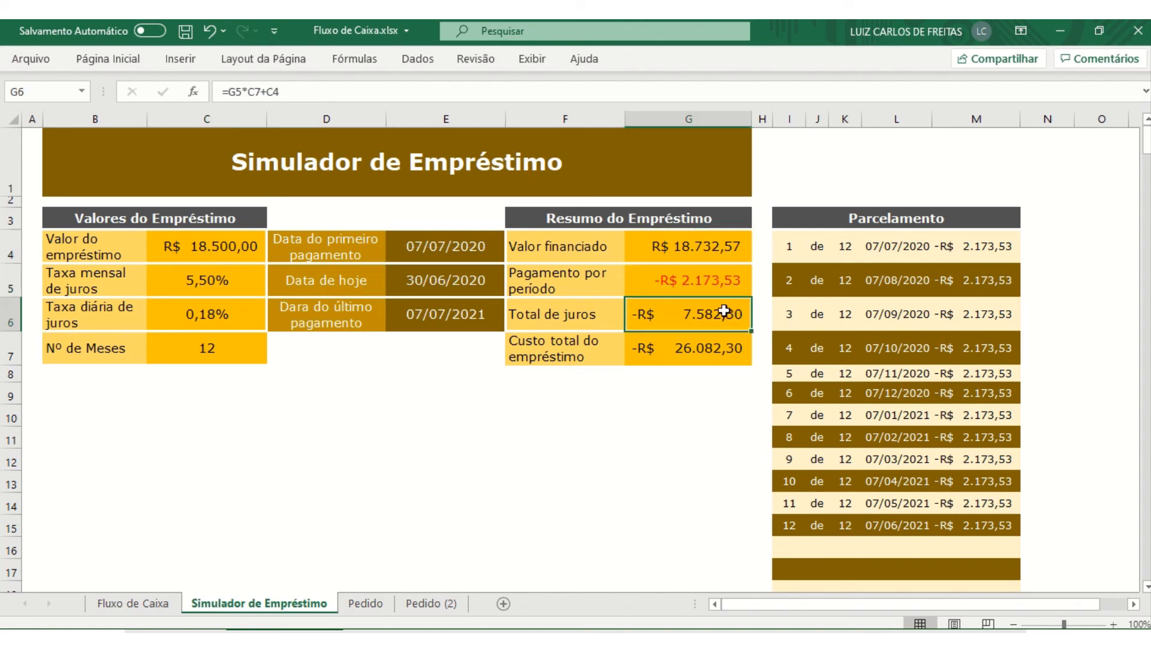
left_click(720, 290)
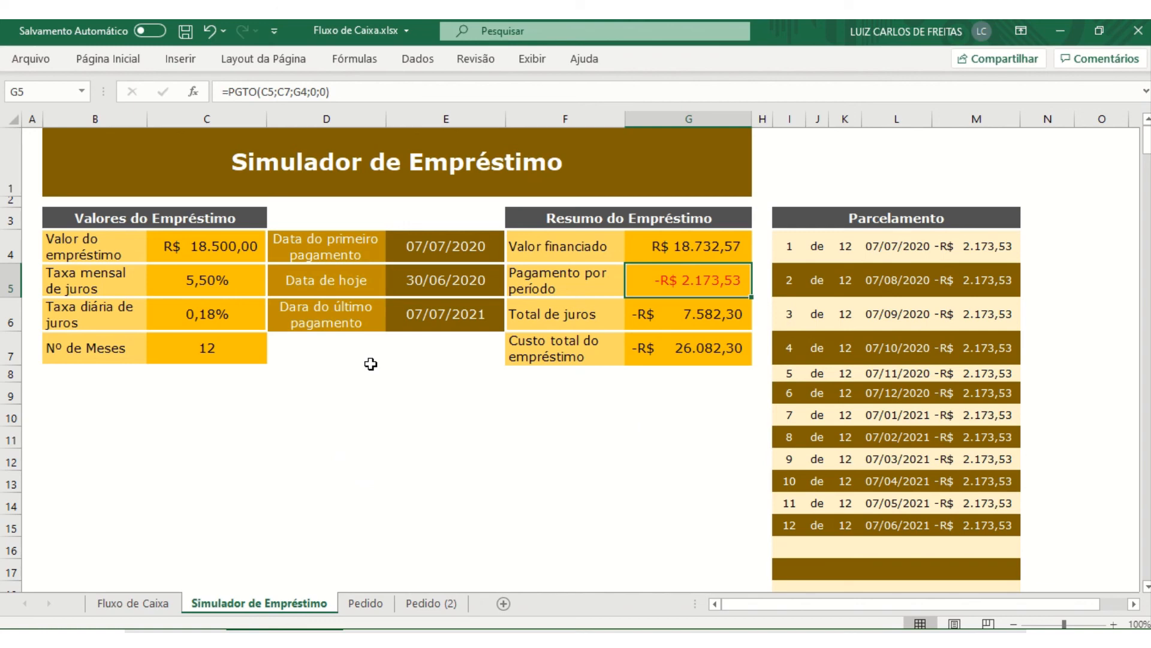
left_click(380, 420)
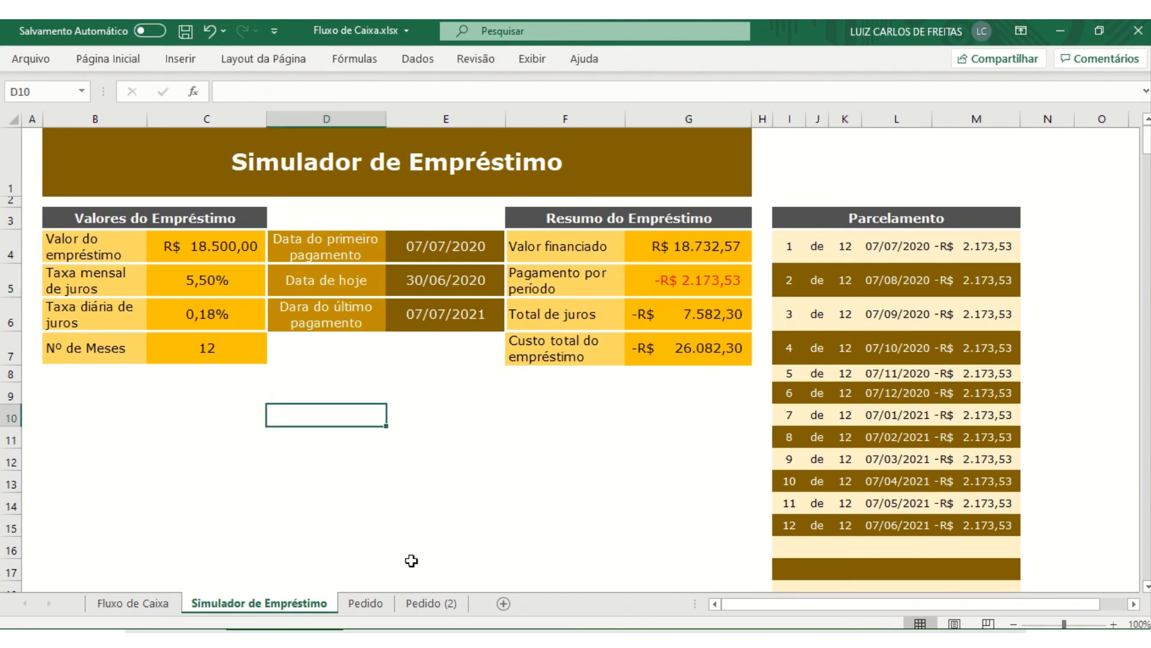
- Go through the Pedido (2), Pedido and Simulador de Empréstimo sheets and view the updated loan and balances in Fluxo de Caixa
left_click(427, 605)
left_click(372, 602)
left_click(264, 601)
left_click(114, 605)
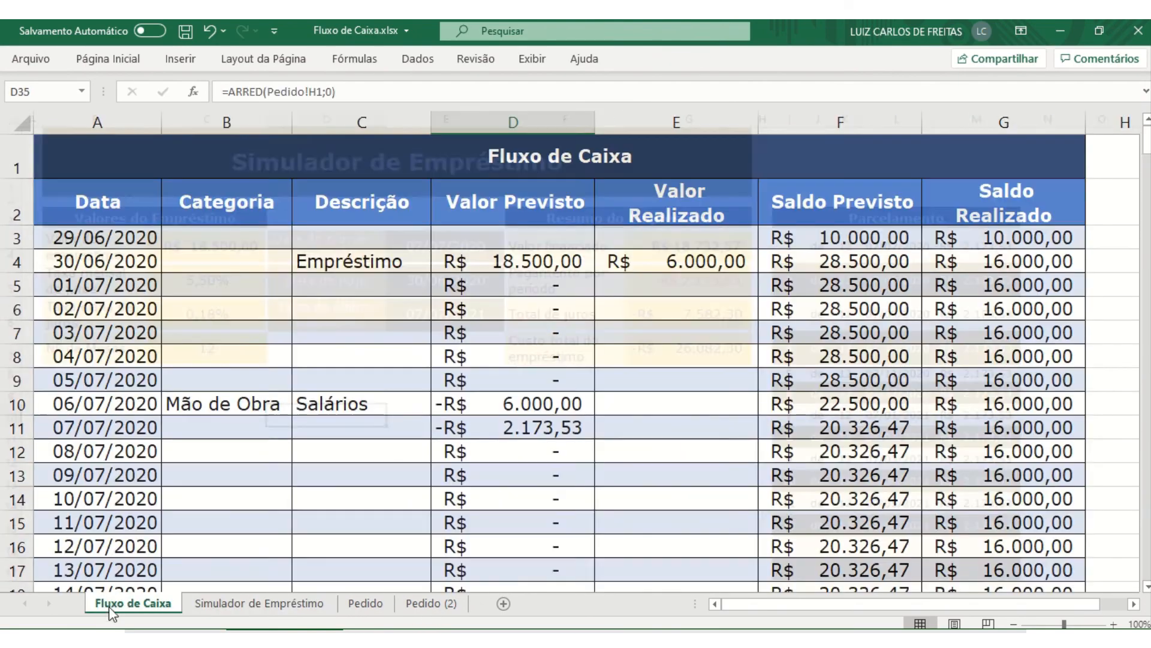
left_click(342, 292)
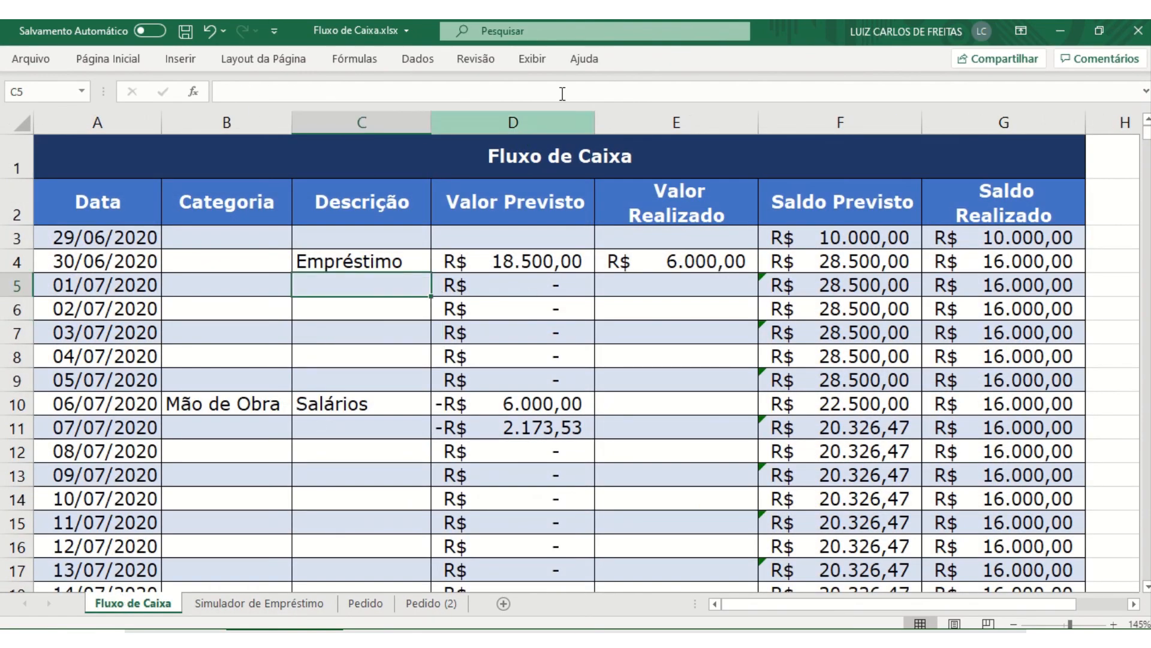
mouse_move(679, 35)
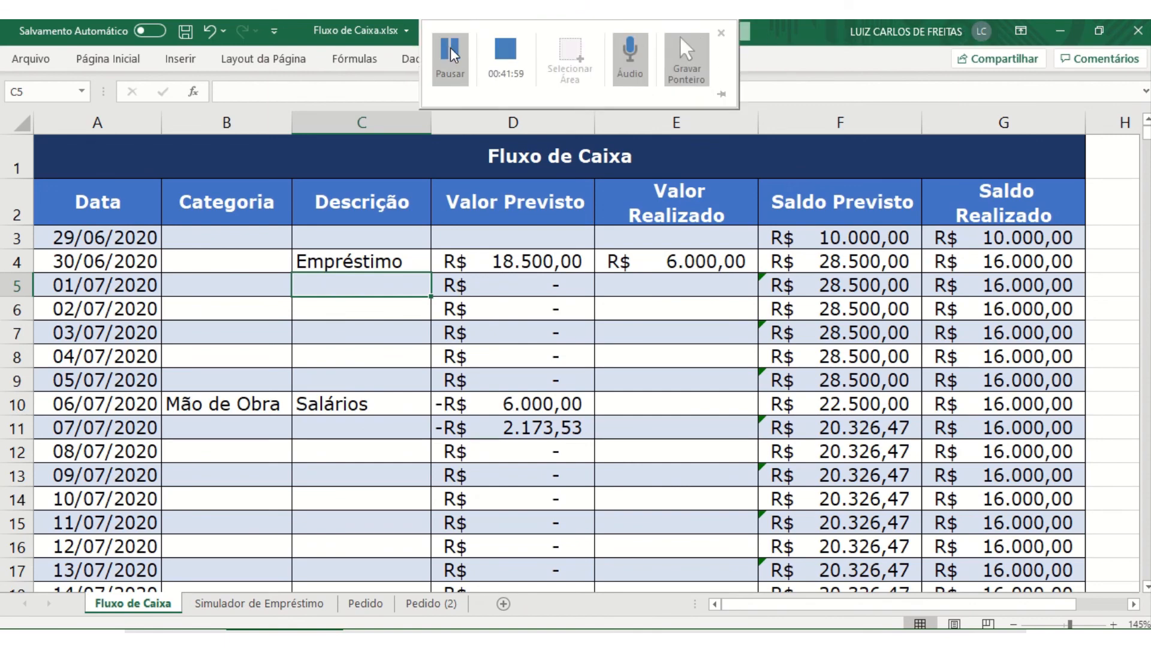